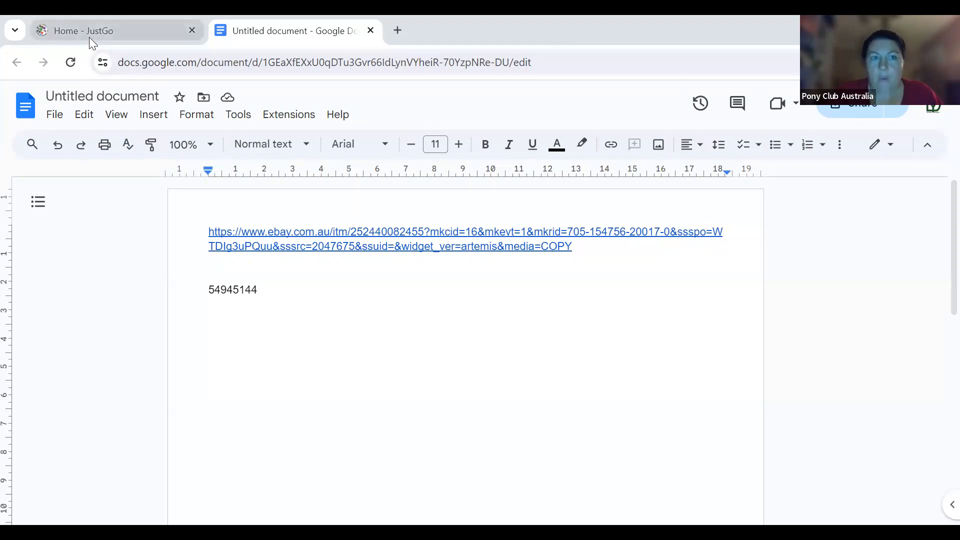
- Switch from the Google Doc to the 'Home - JustGo' browser tab
mouse_move(89, 39)
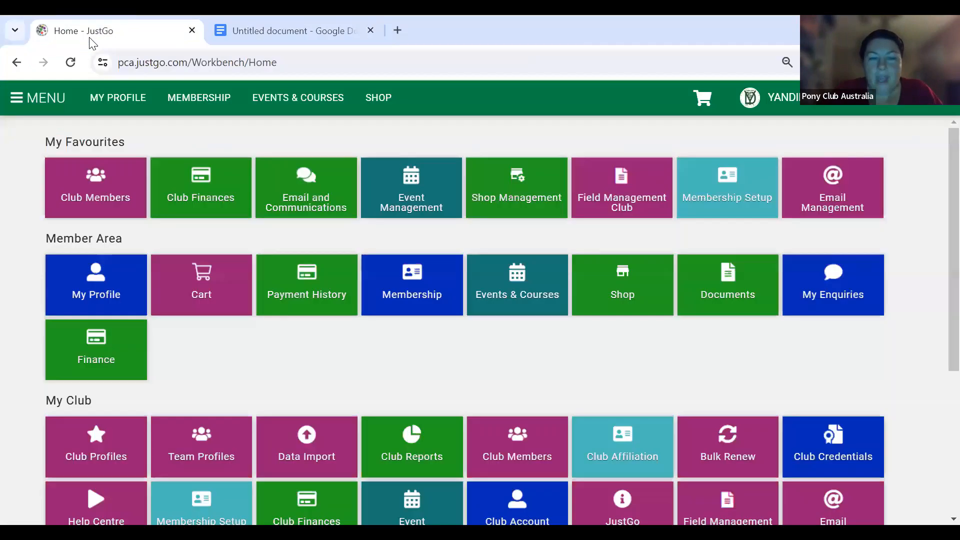
click(89, 37)
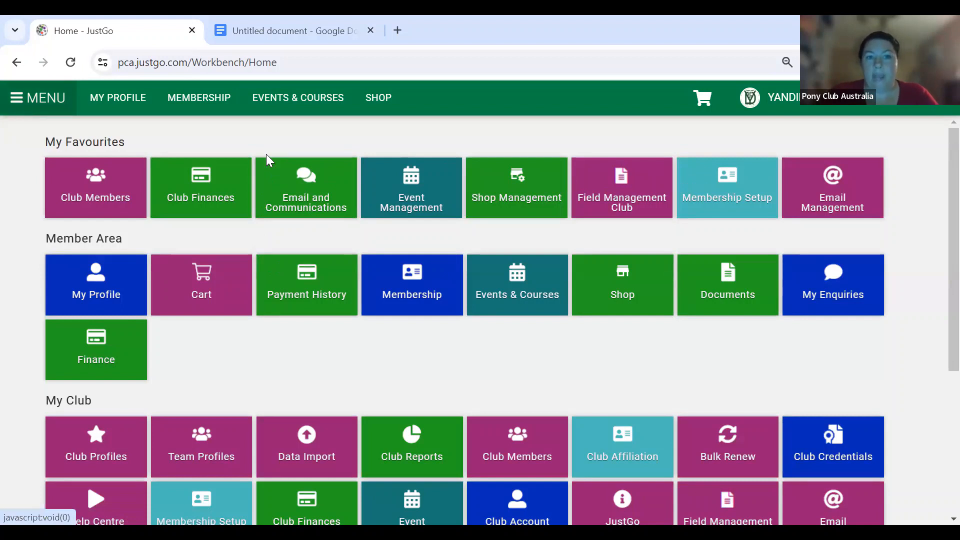
- Open the Email and Communications tile under My Favourites
click(306, 203)
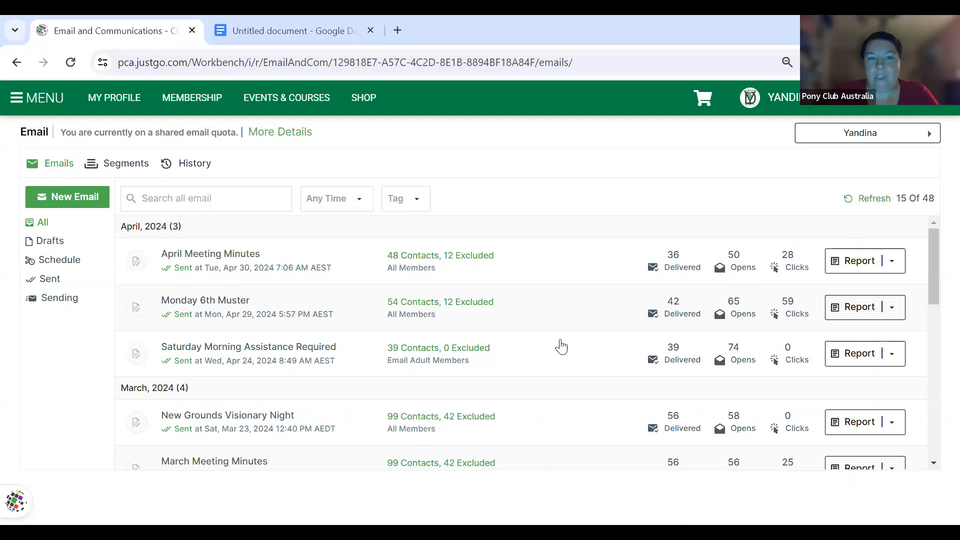
scroll(505, 331, down, 1)
scroll(505, 331, up, 1)
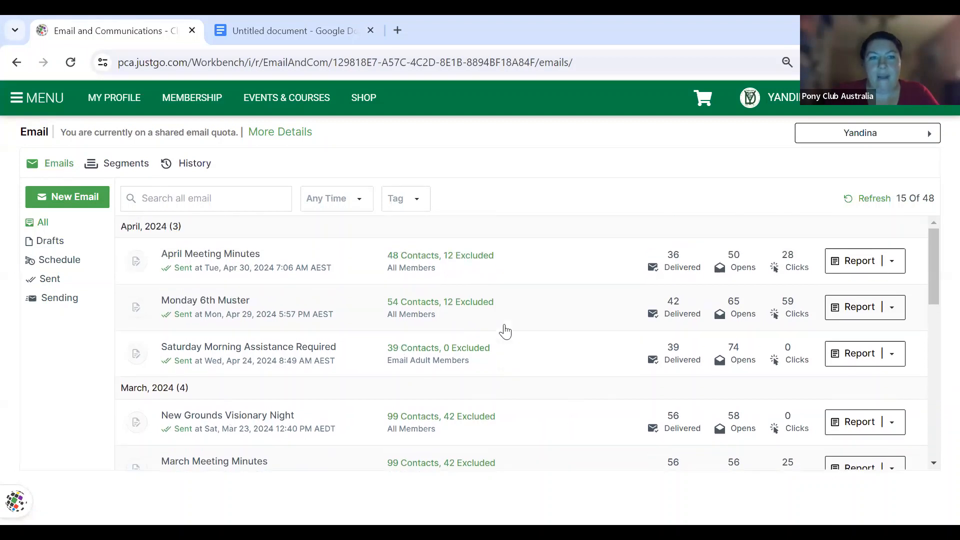
click(127, 174)
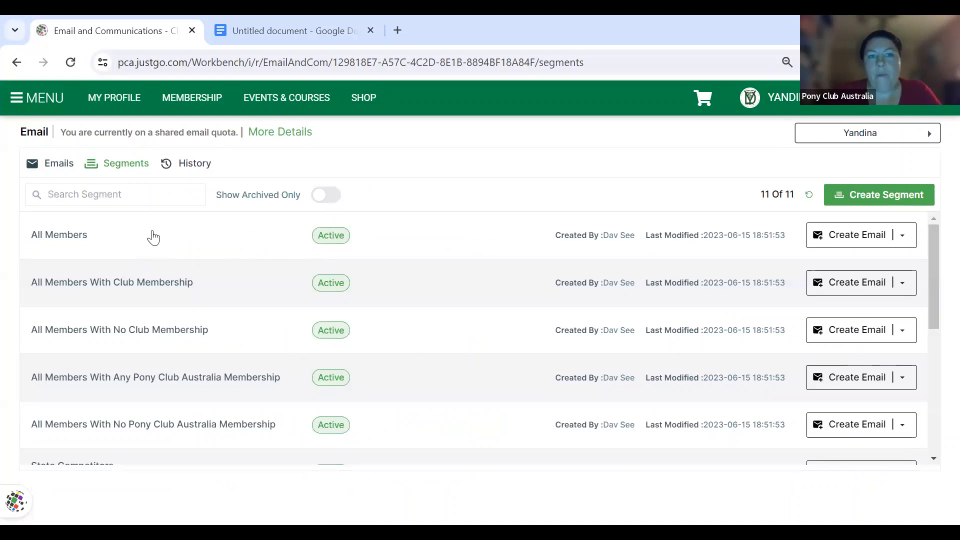
scroll(181, 425, down, 3)
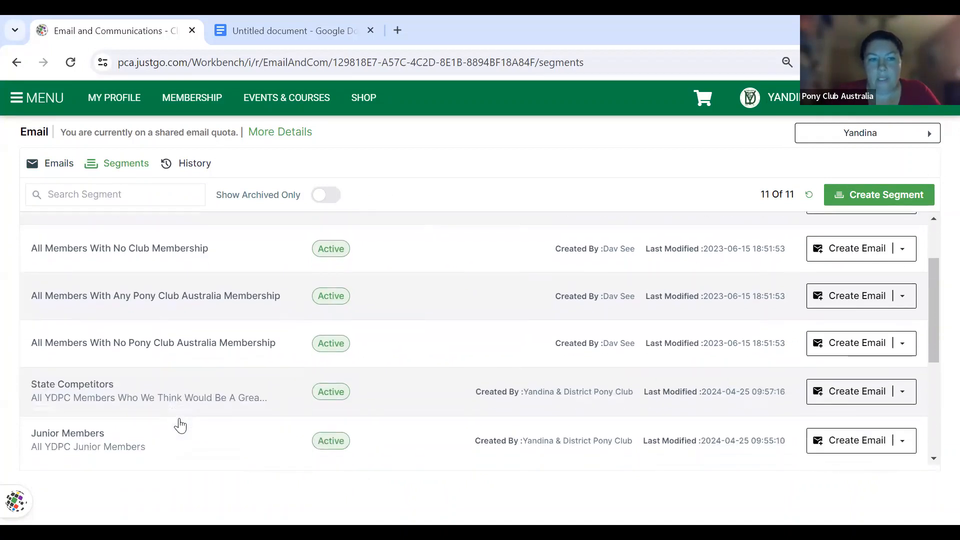
scroll(181, 425, up, 3)
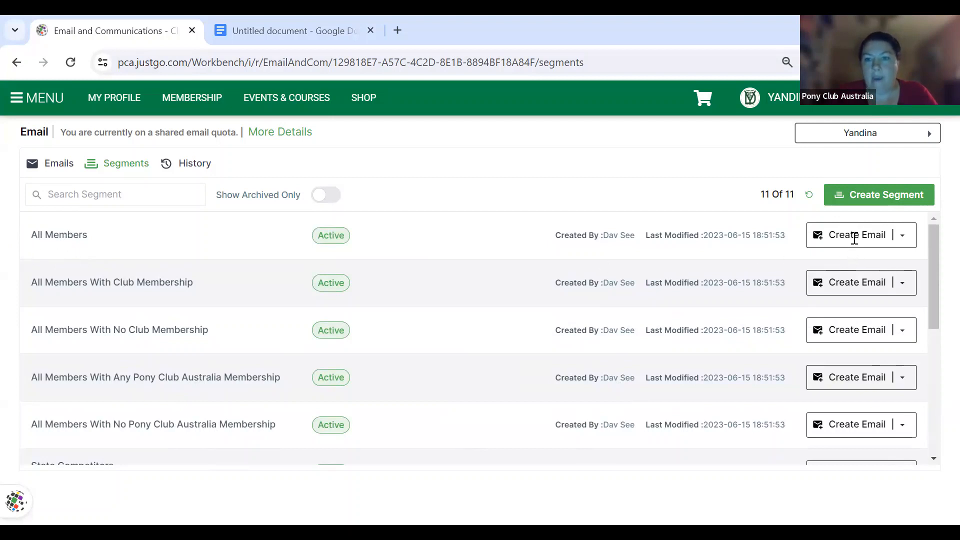
scroll(253, 293, down, 5)
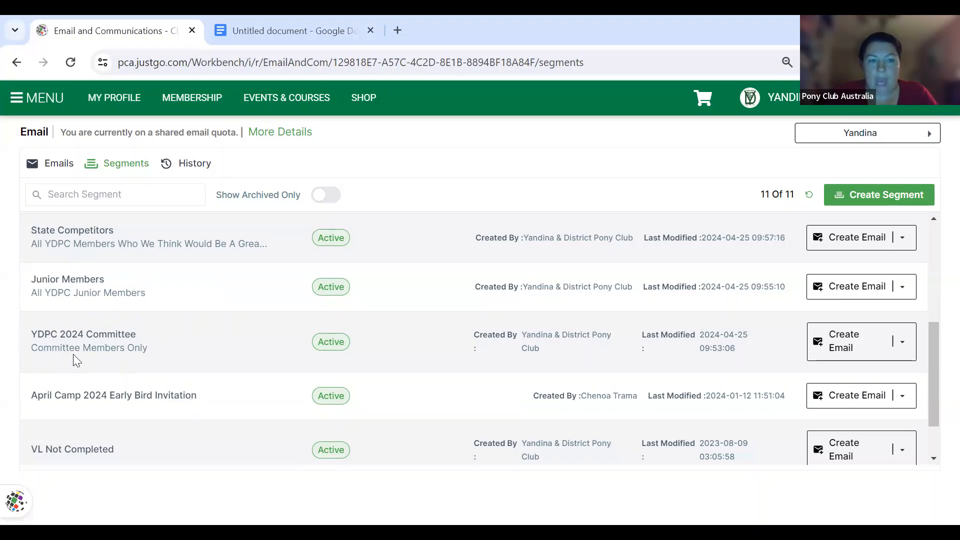
scroll(116, 386, down, 1)
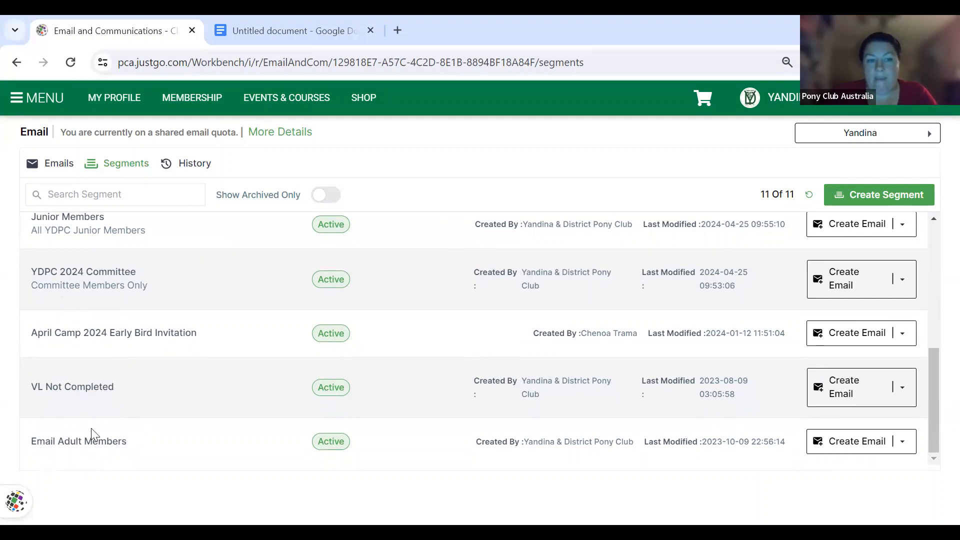
scroll(183, 439, up, 6)
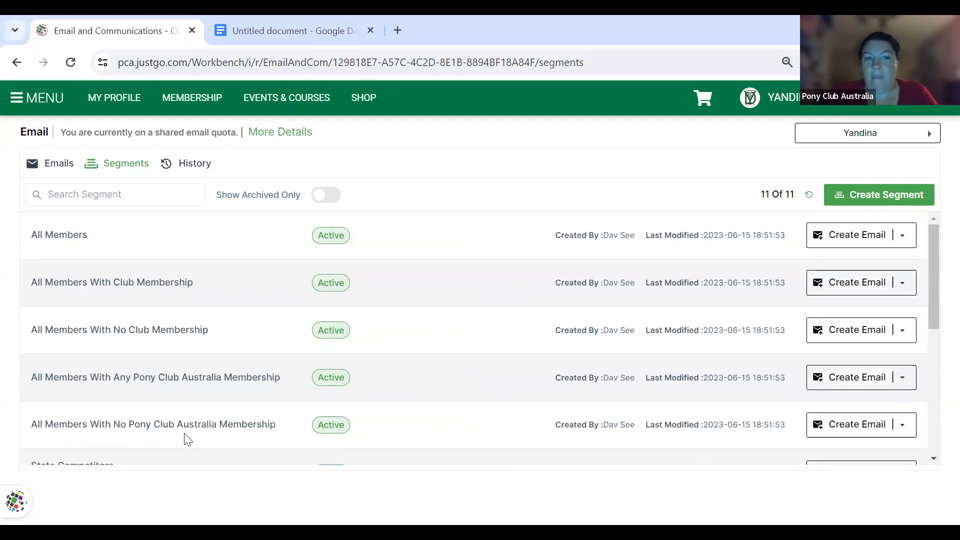
click(53, 169)
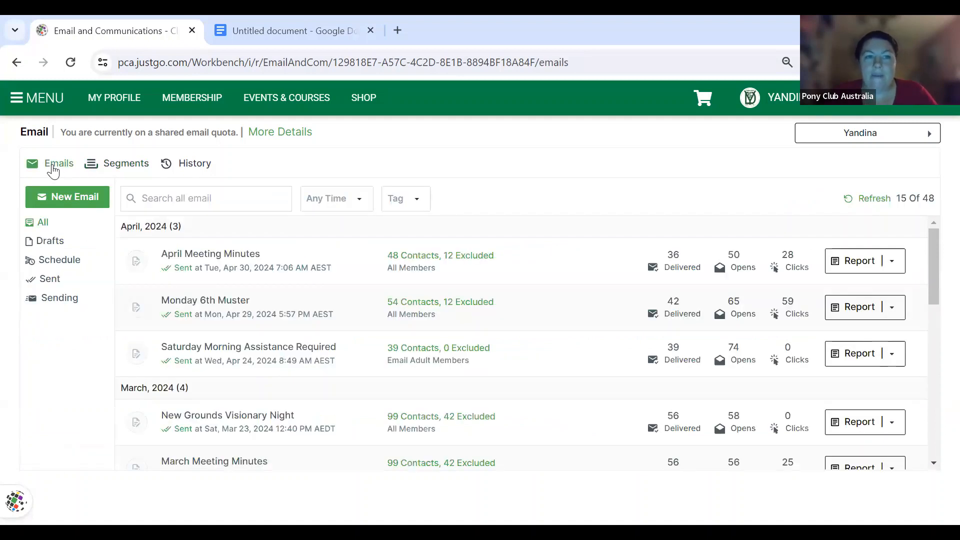
- Start a new email from Yandina & District Pony Club and bring up the recipient segments
click(61, 200)
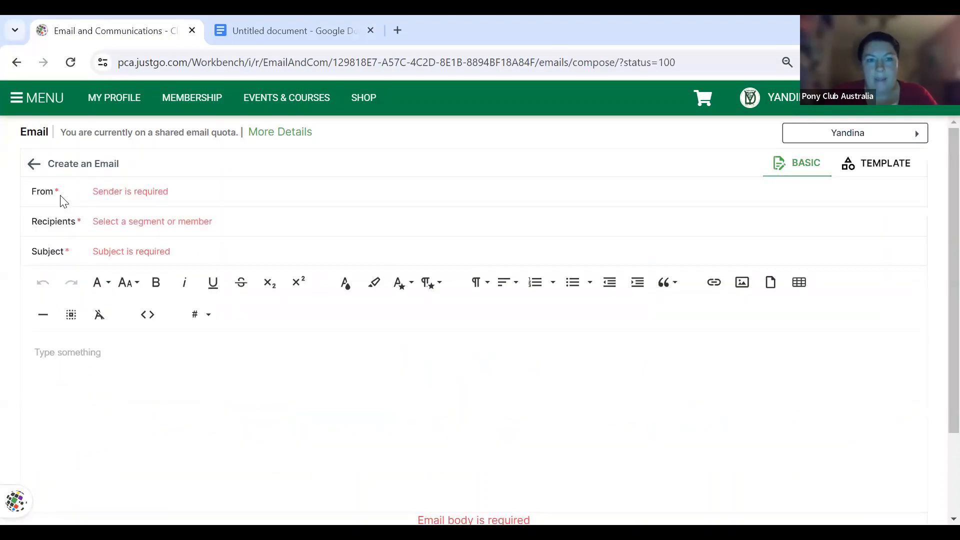
click(126, 197)
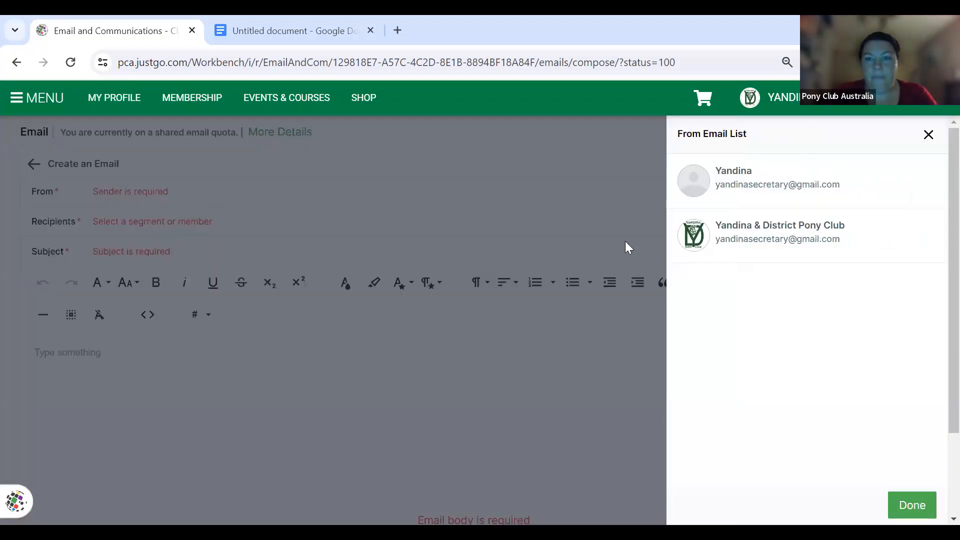
click(759, 238)
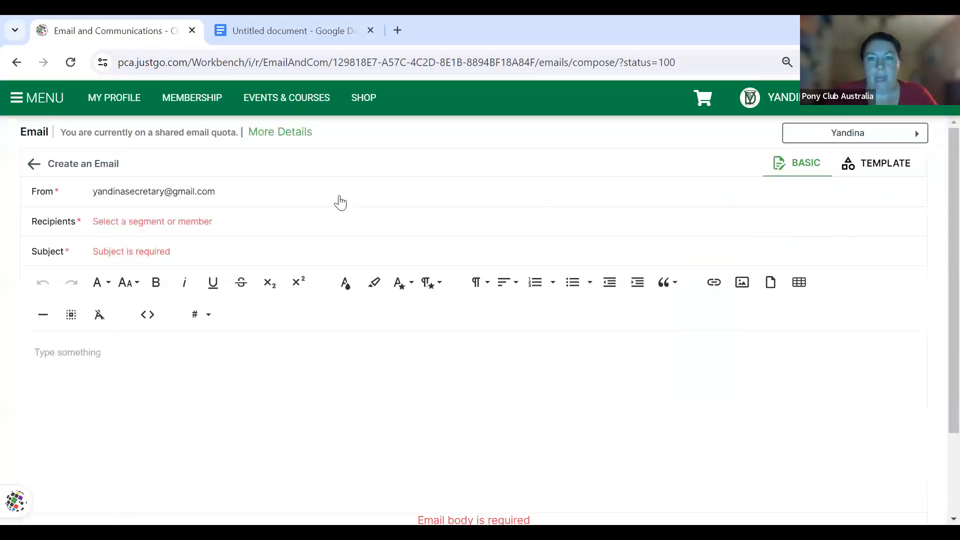
click(161, 223)
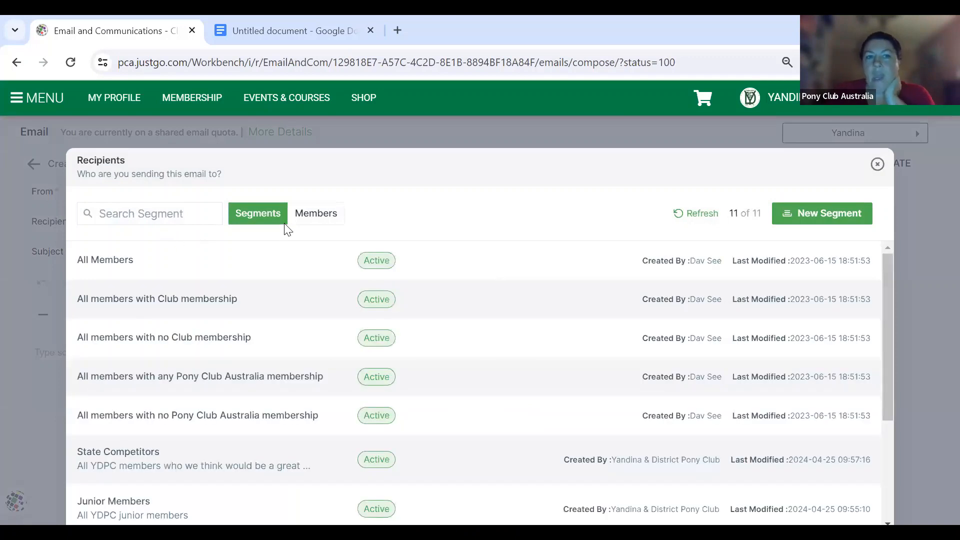
- Browse the Members tab, ticking and then unticking a single member
click(312, 221)
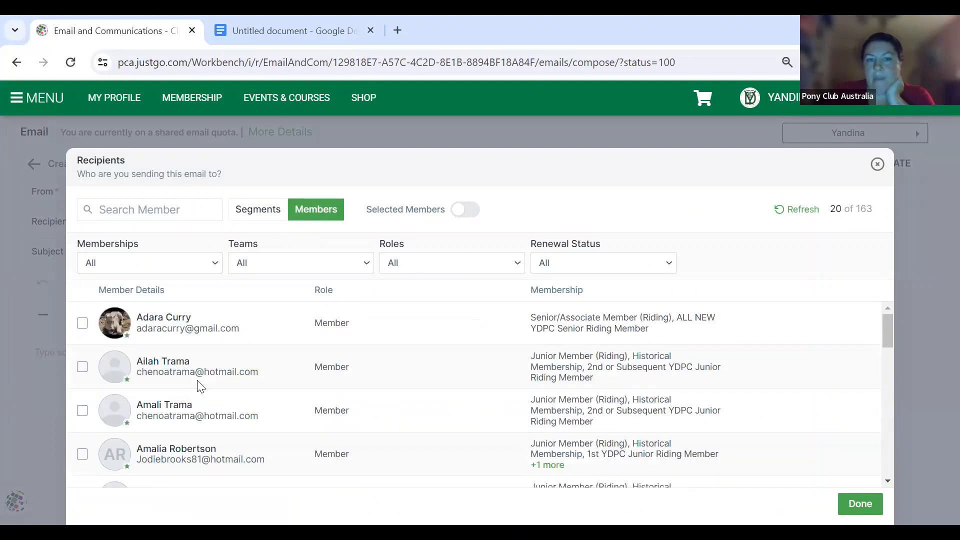
scroll(200, 385, down, 2)
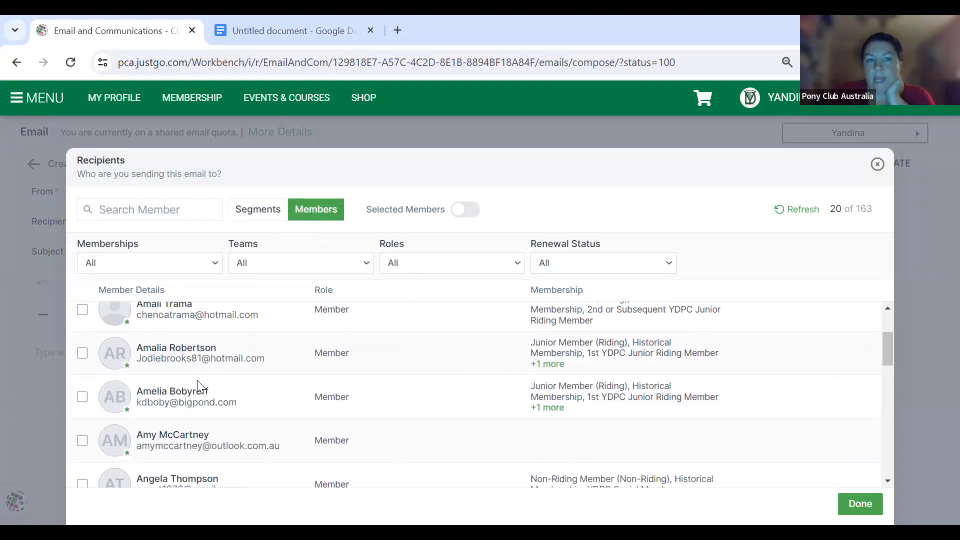
click(84, 361)
click(83, 358)
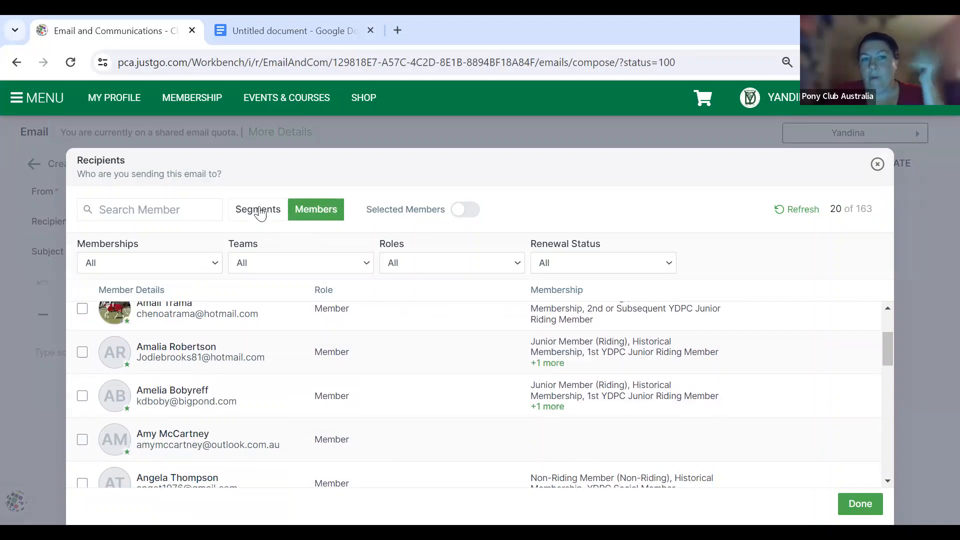
- Return to Segments and choose All Members as the recipients
click(258, 211)
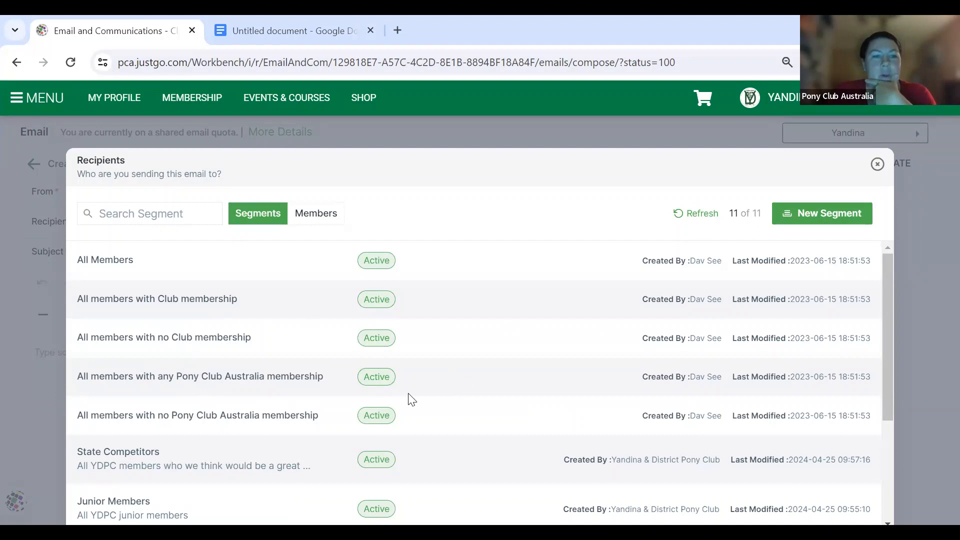
scroll(411, 399, down, 1)
scroll(411, 399, up, 1)
scroll(411, 399, down, 3)
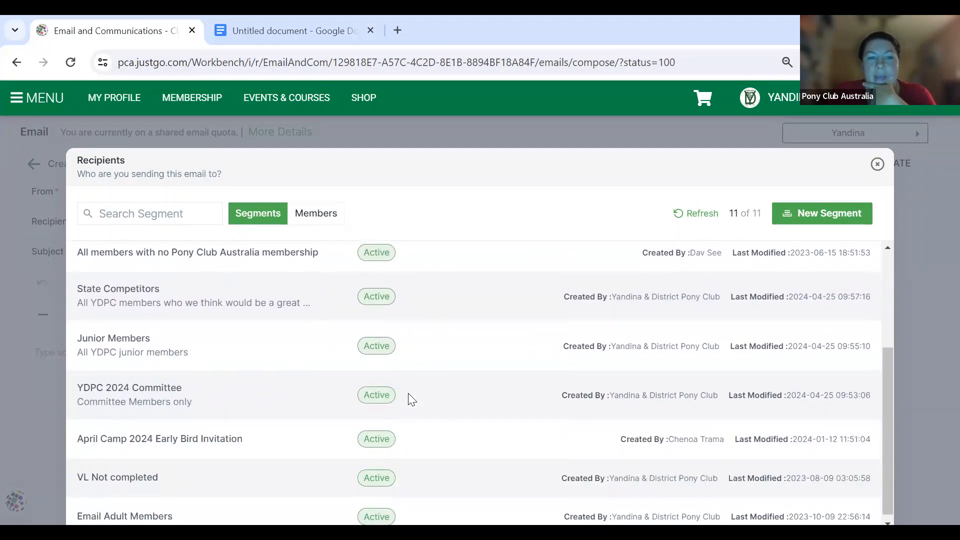
scroll(408, 393, up, 3)
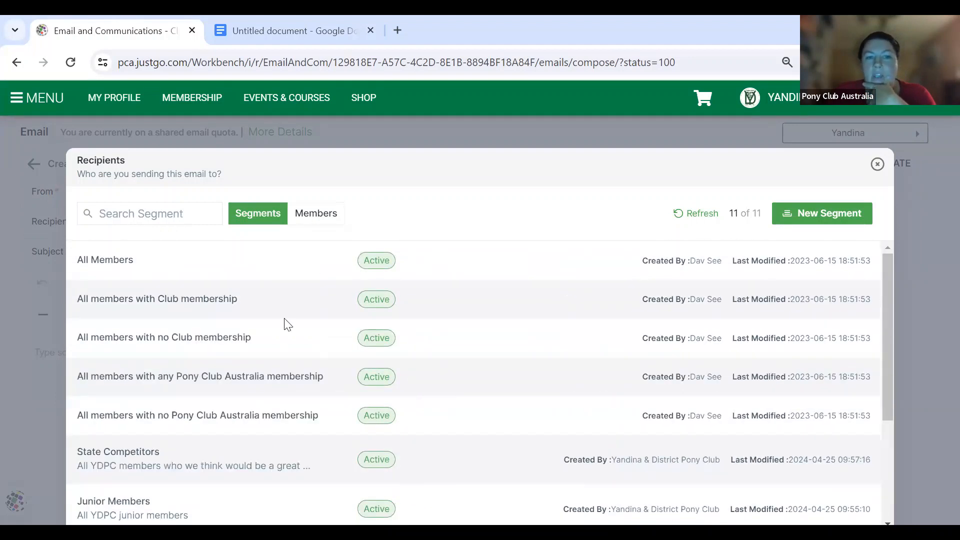
click(111, 262)
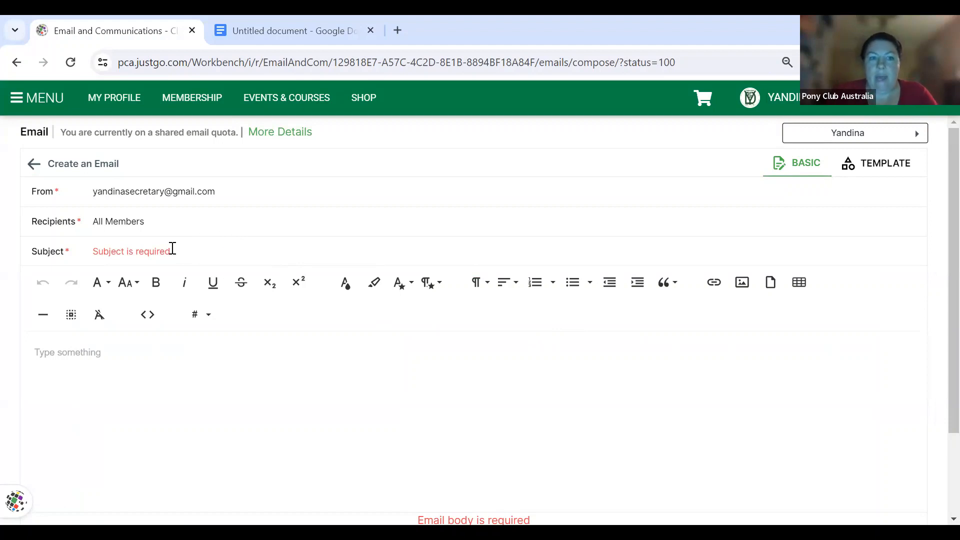
- Turn on Send Unique Emails Only in Opt-ins & Settings, leaving opt-in conditions unset
scroll(365, 381, down, 3)
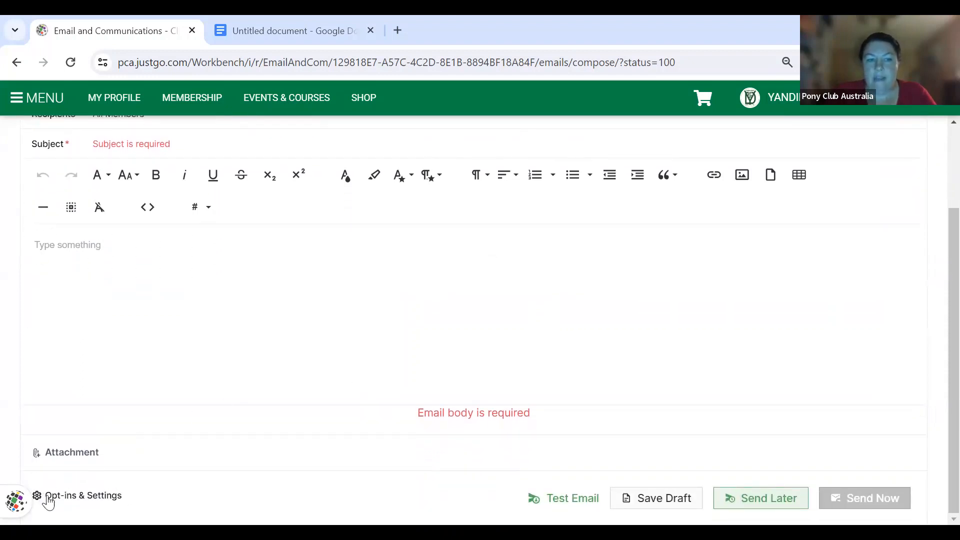
click(45, 495)
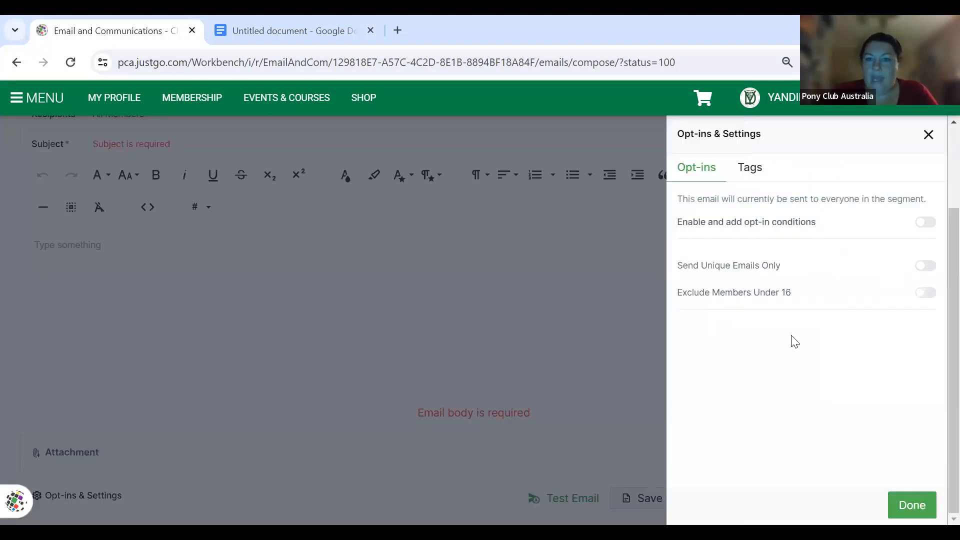
click(924, 270)
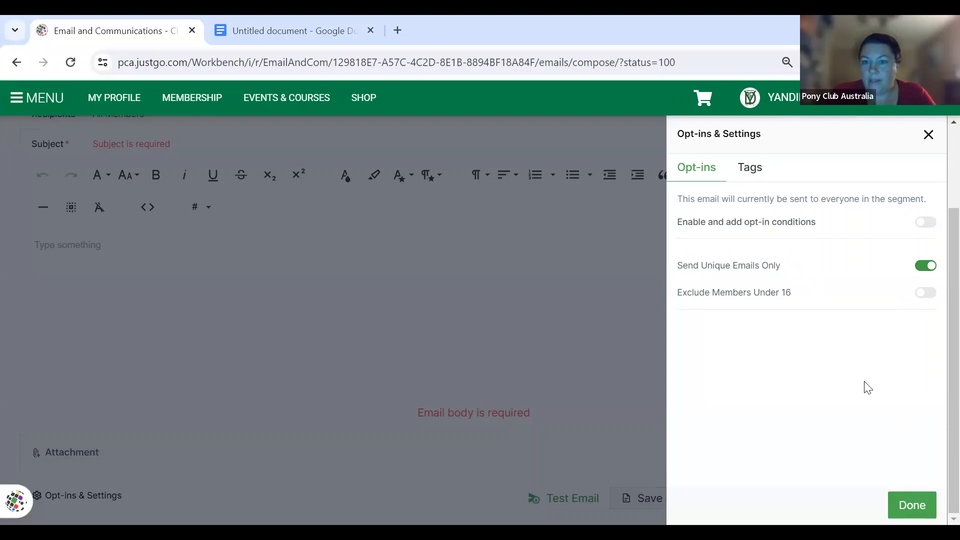
click(912, 505)
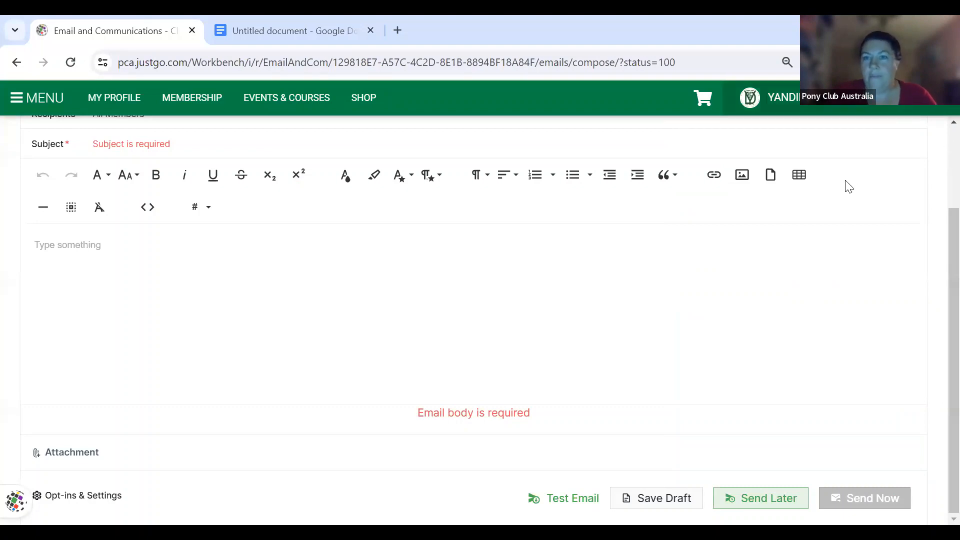
scroll(848, 187, up, 2)
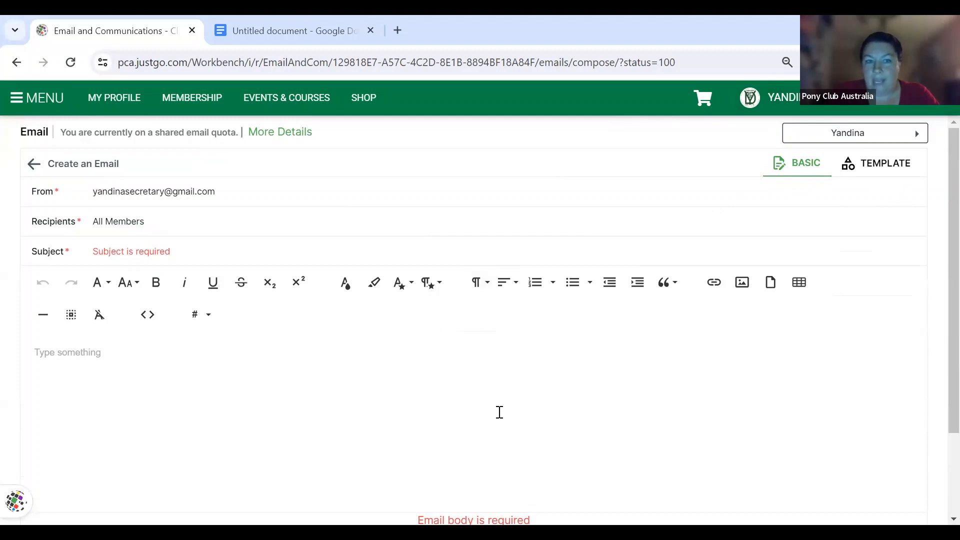
scroll(500, 410, down, 2)
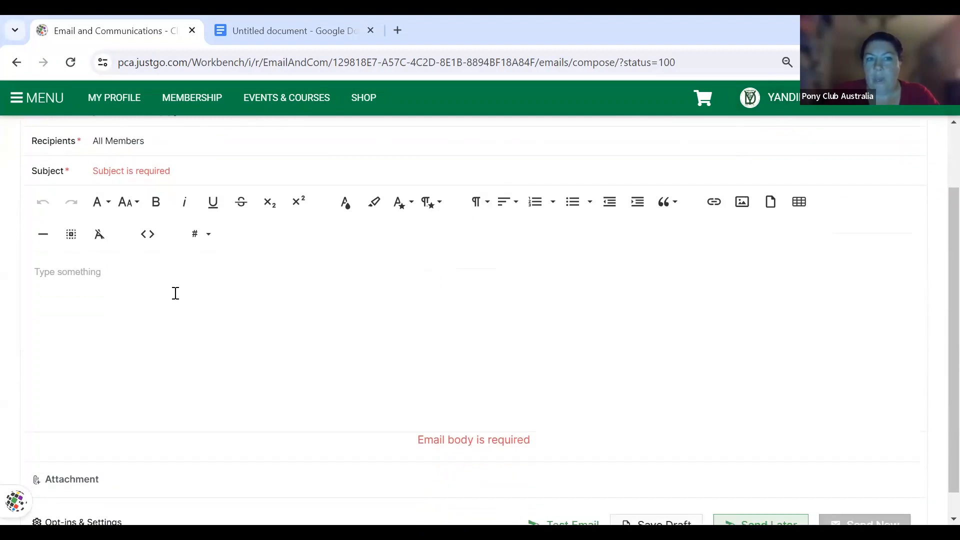
click(164, 174)
- Complete the subject as 'May Newsletter', then type and delete test text in the body
text(May N)
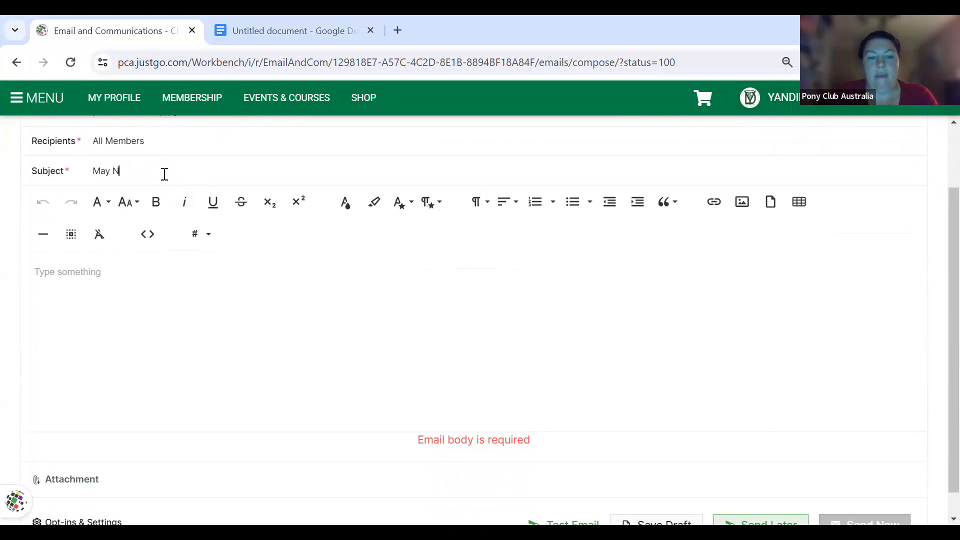
text(ewsletter)
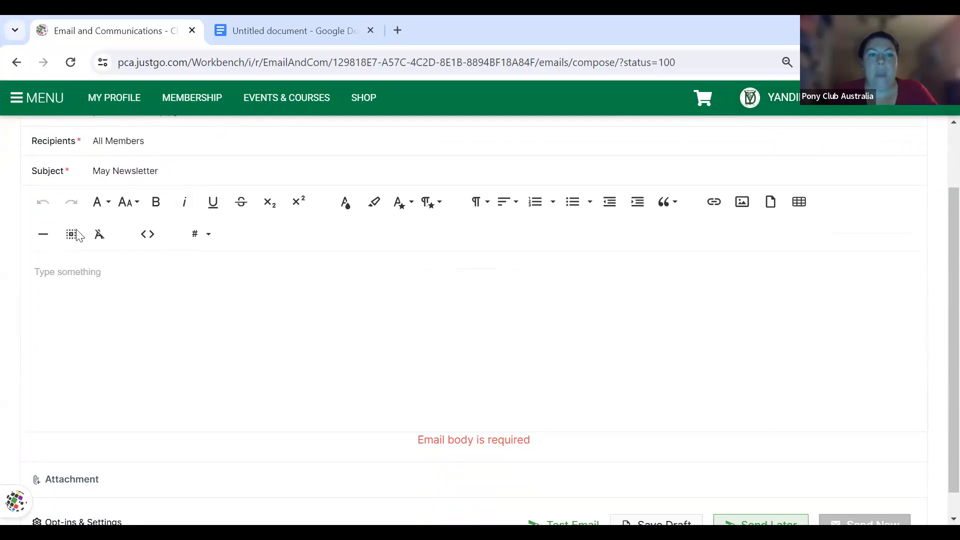
click(67, 274)
text(hnrutenqhirgectchceictwhtj)
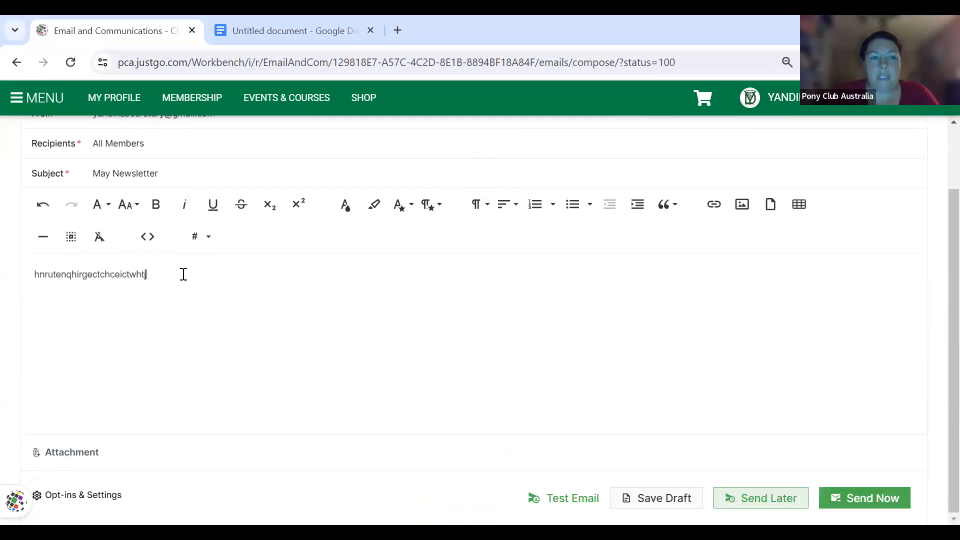
drag(182, 273, 22, 280)
key(BackSpace)
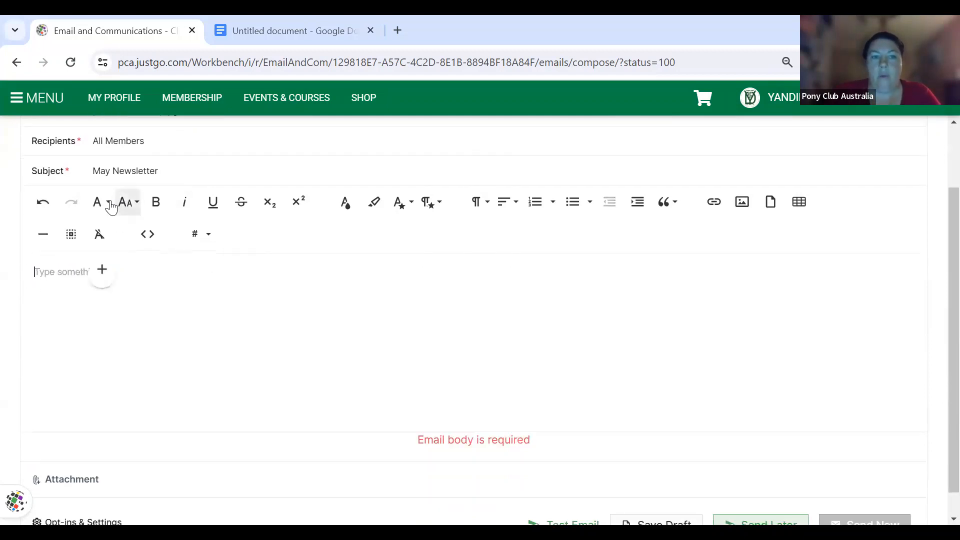
- Look through the font family, font size and member-field dropdowns
click(110, 203)
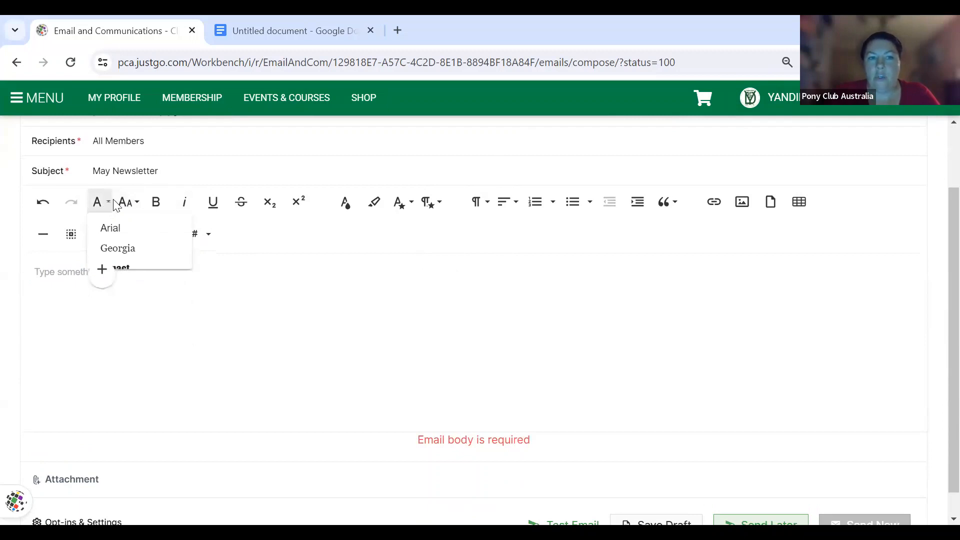
click(134, 203)
click(135, 205)
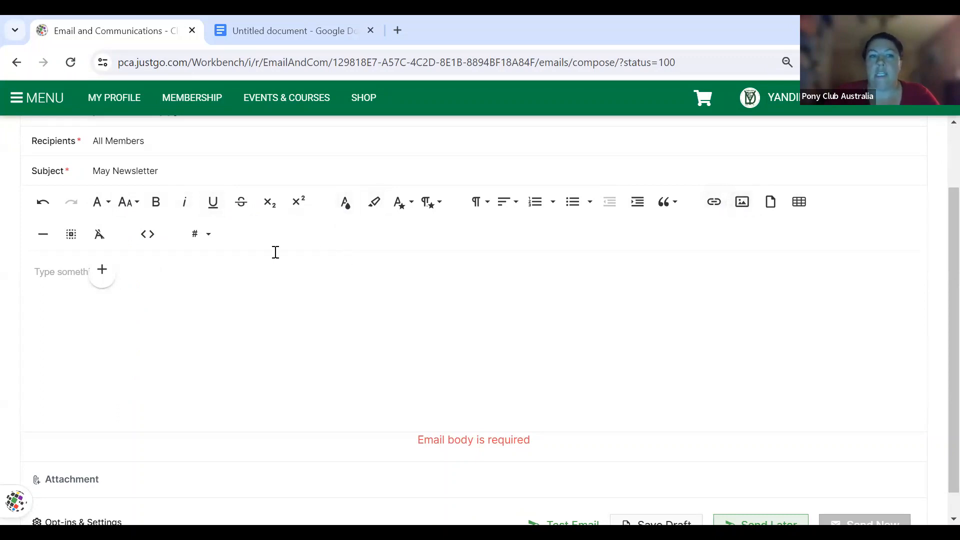
click(207, 243)
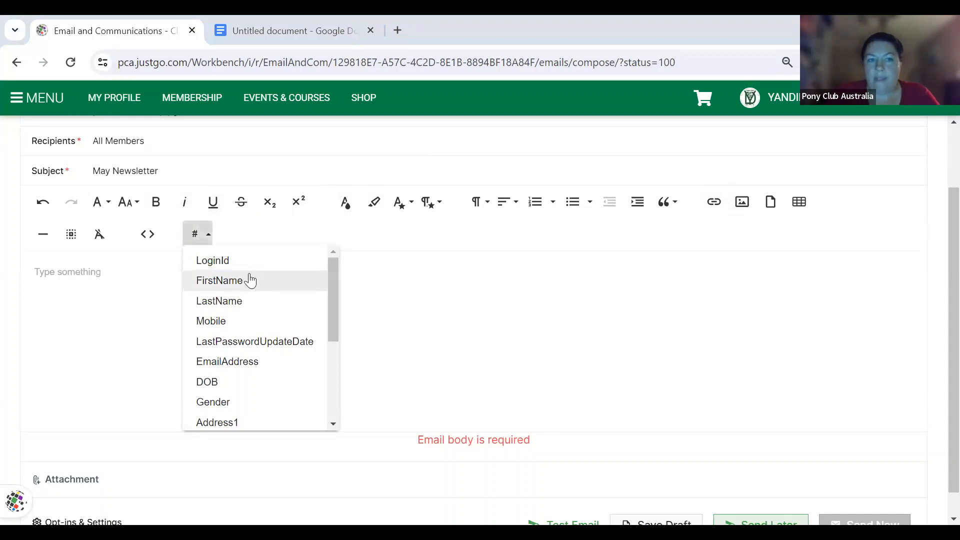
- Type 'Good evening' in the body followed by the #FirstName field
click(230, 281)
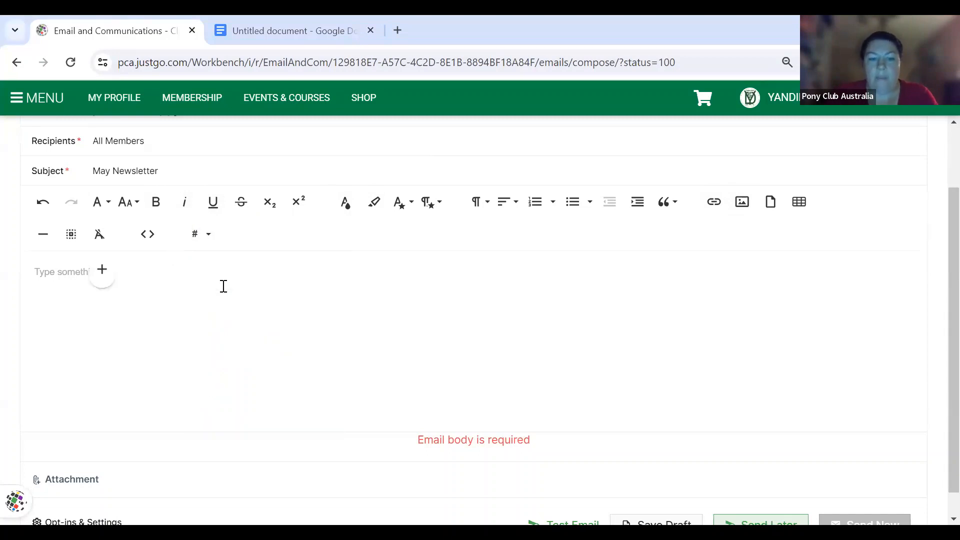
text(Good eve)
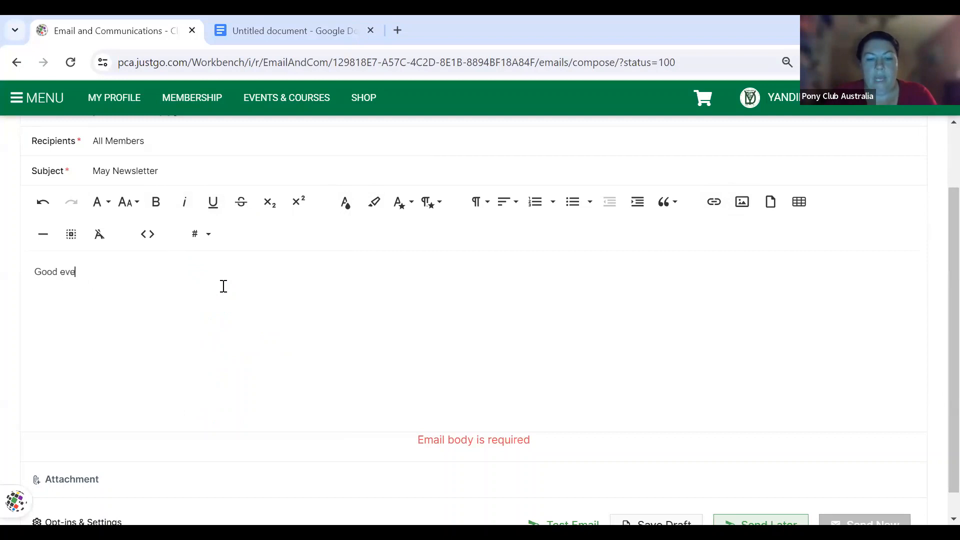
text(ning)
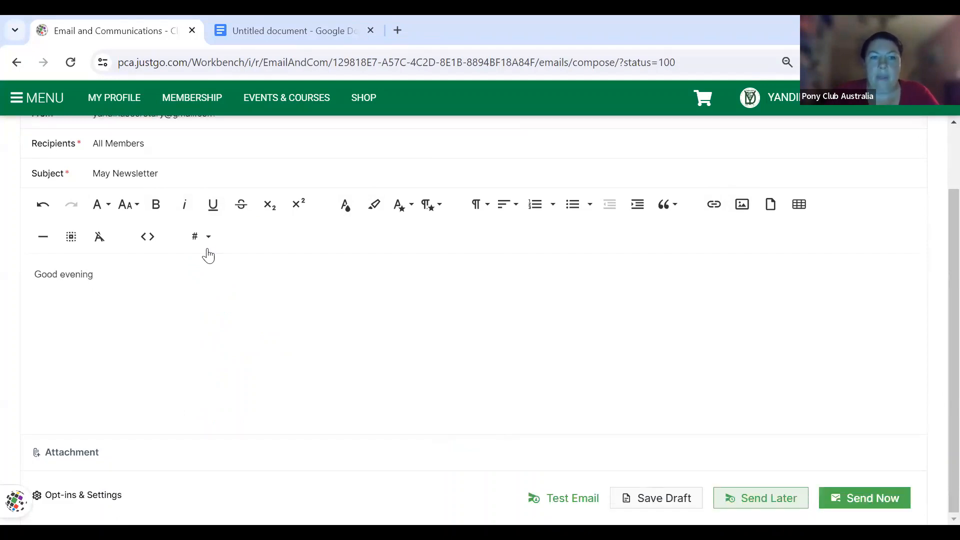
click(201, 237)
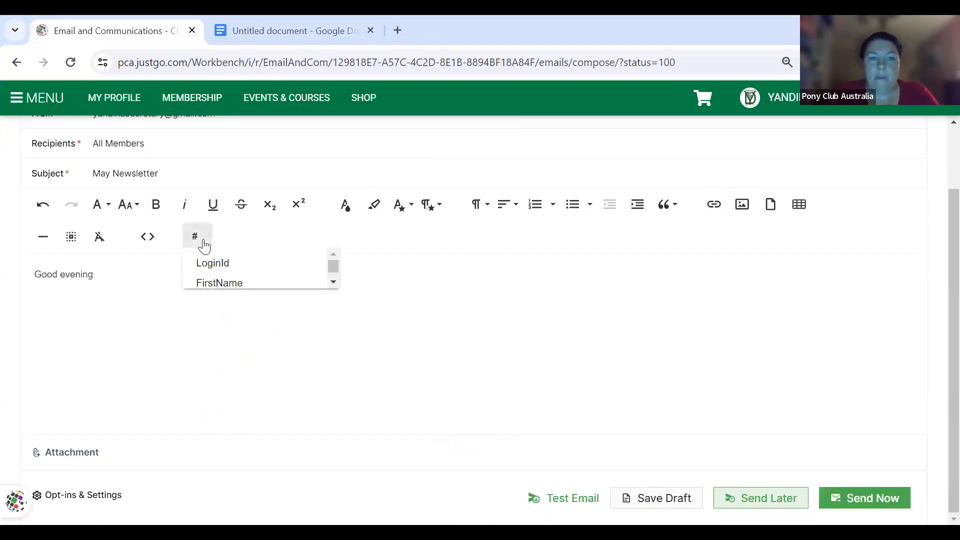
click(217, 283)
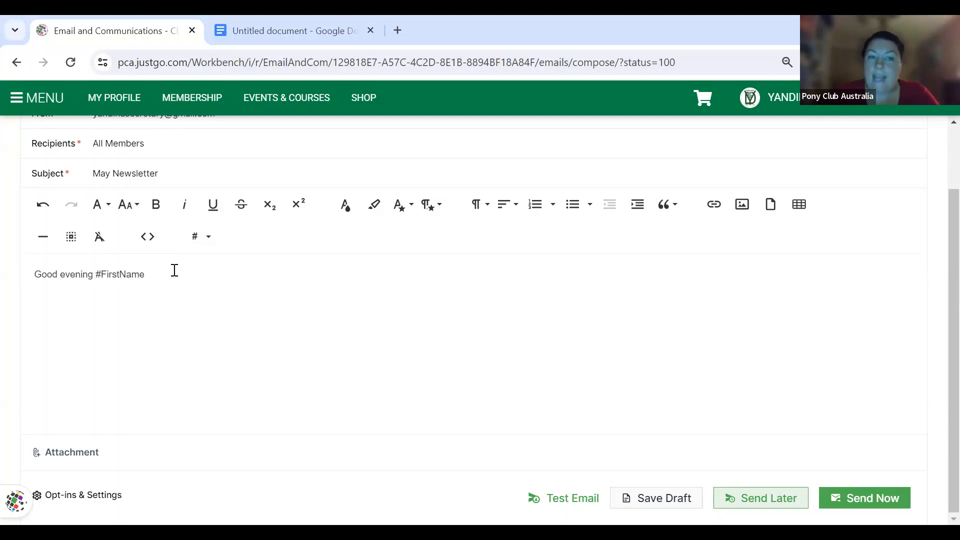
click(210, 241)
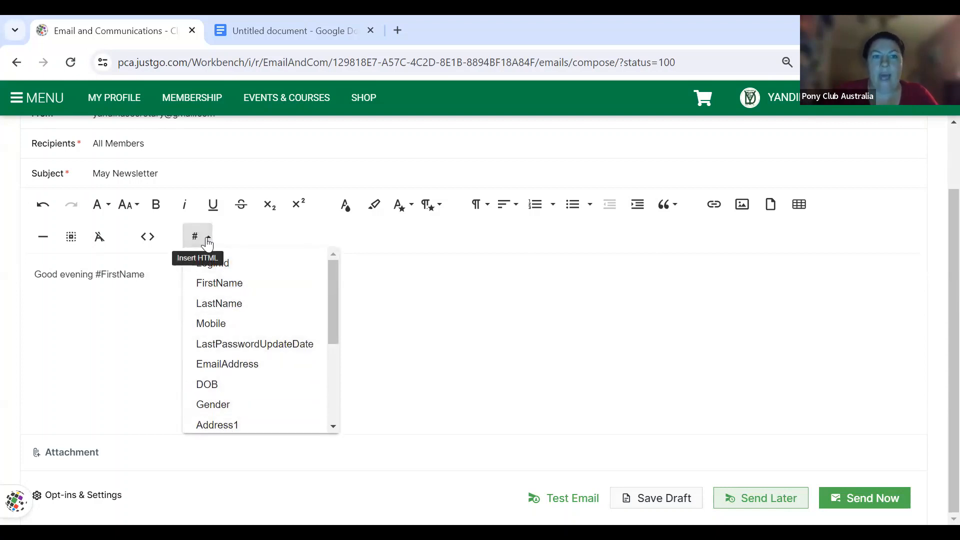
click(151, 296)
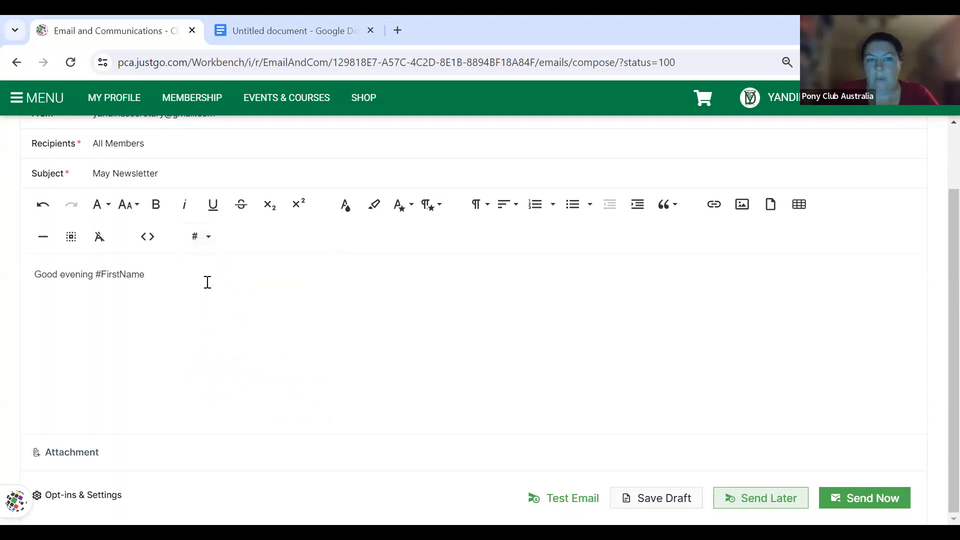
- Scroll to the top and switch the draft to the TEMPLATE builder
scroll(624, 322, up, 2)
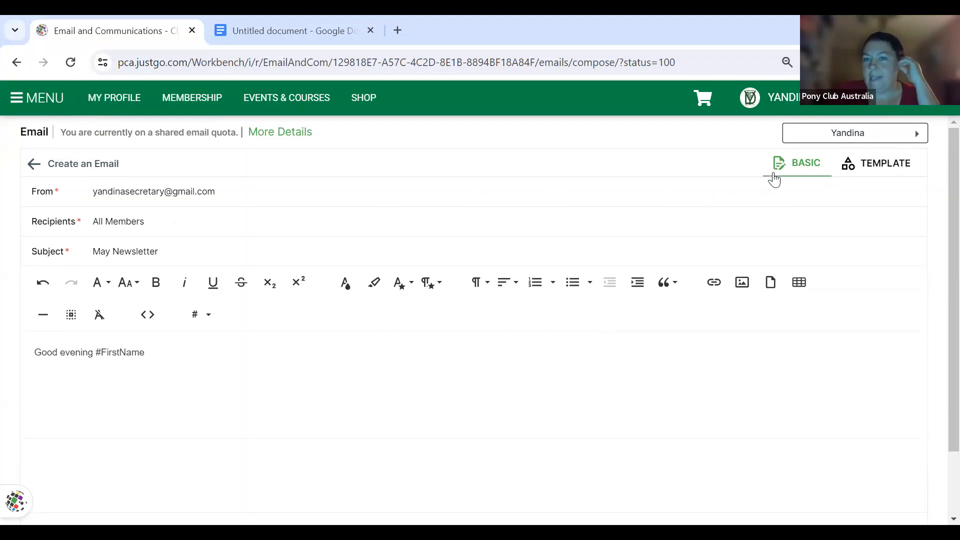
click(868, 168)
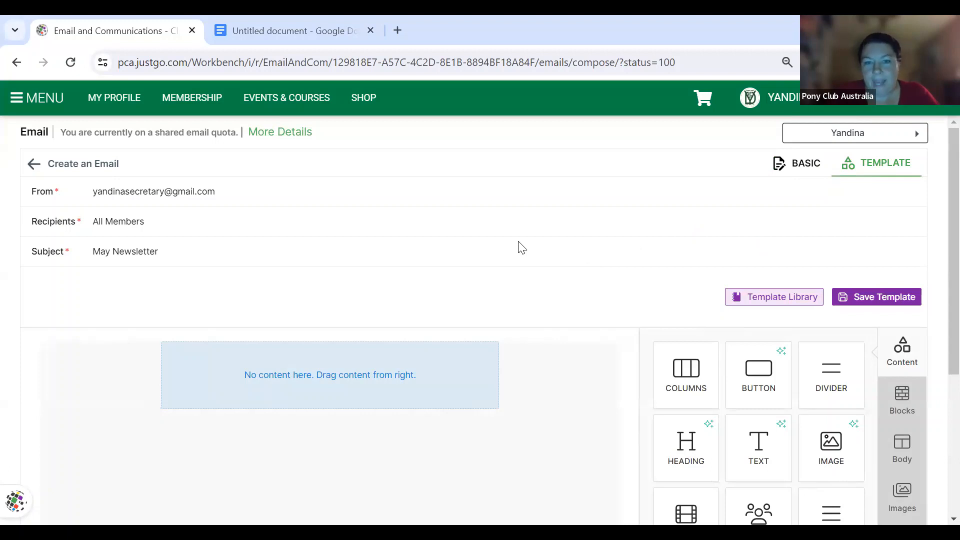
scroll(531, 307, down, 2)
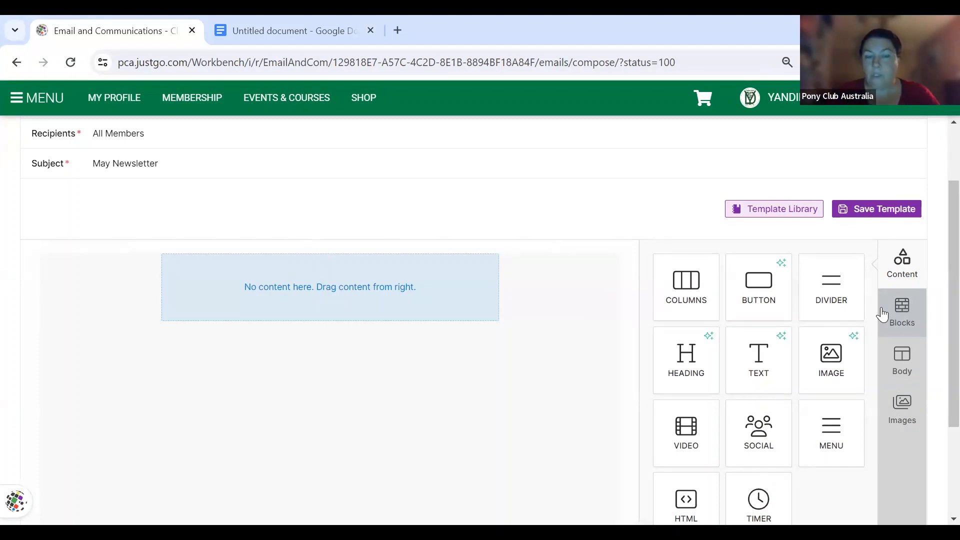
- Set the Body background colour to purple #B524B5
click(902, 375)
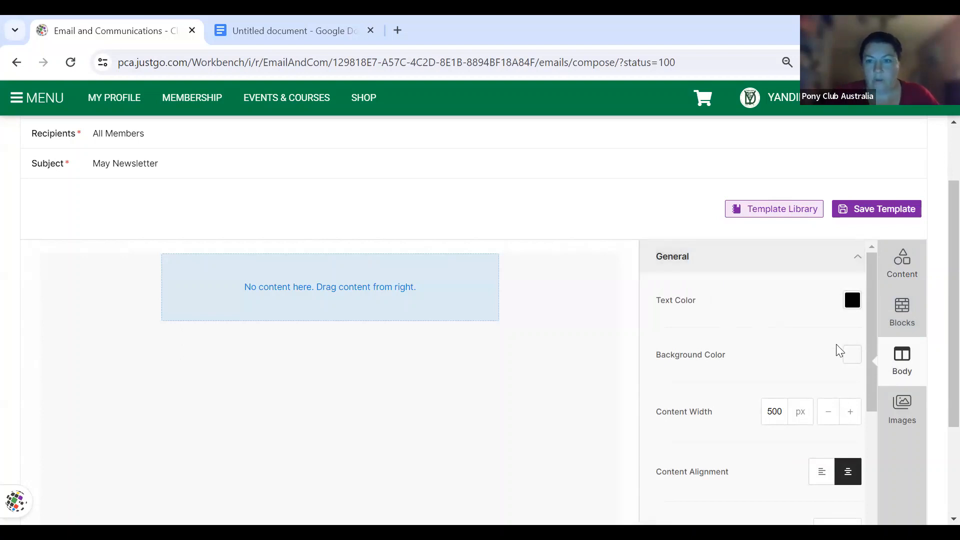
click(852, 356)
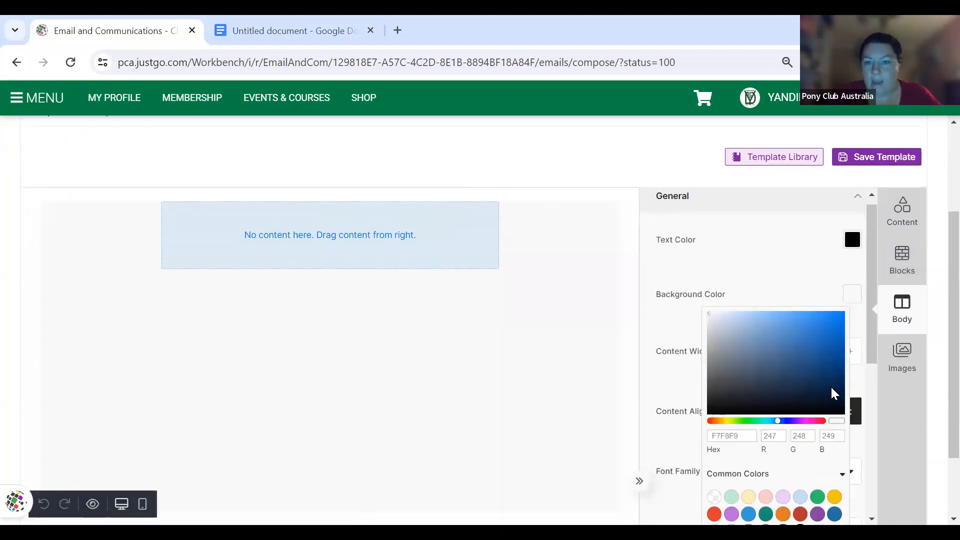
click(807, 421)
click(818, 342)
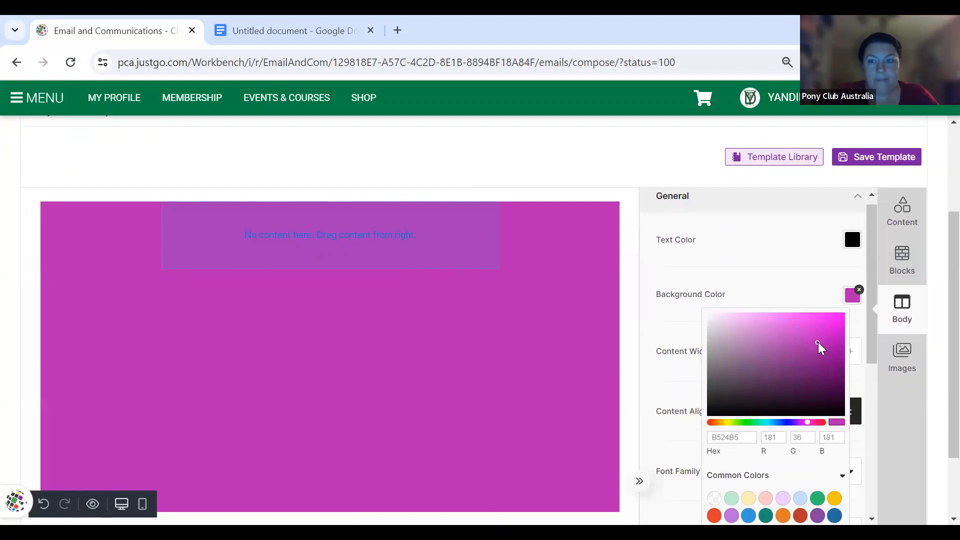
click(766, 286)
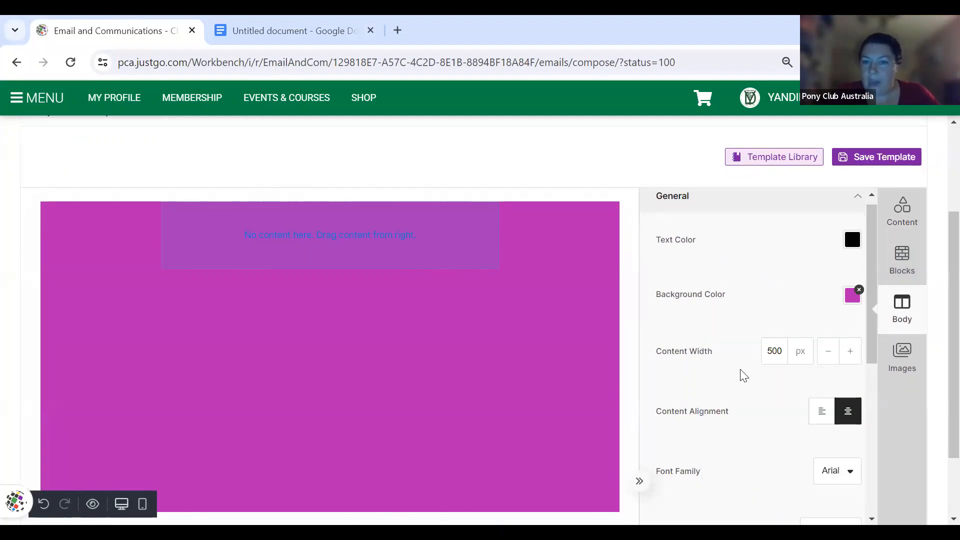
- Try left alignment and return it to centre, keeping font weight at Regular
scroll(747, 443, down, 1)
scroll(747, 444, down, 1)
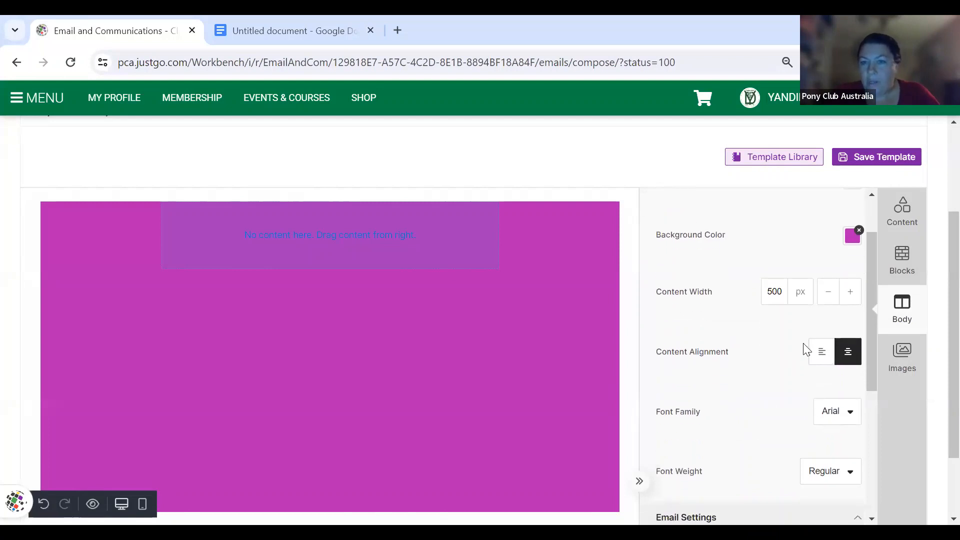
click(823, 360)
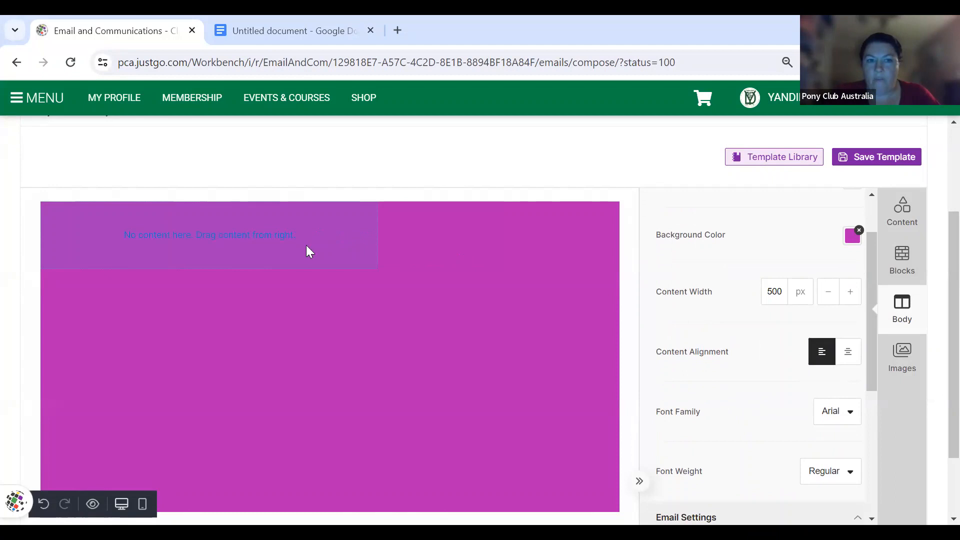
click(849, 353)
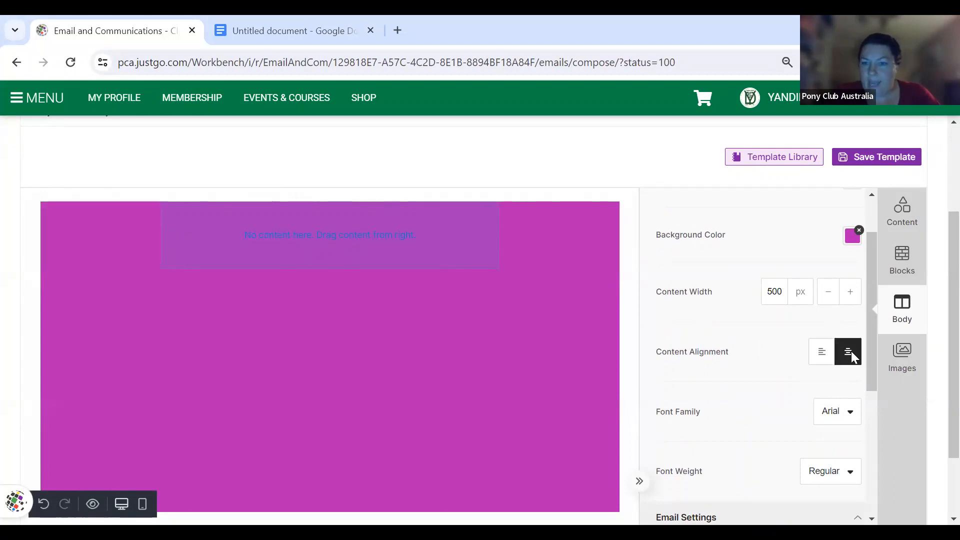
scroll(776, 432, down, 1)
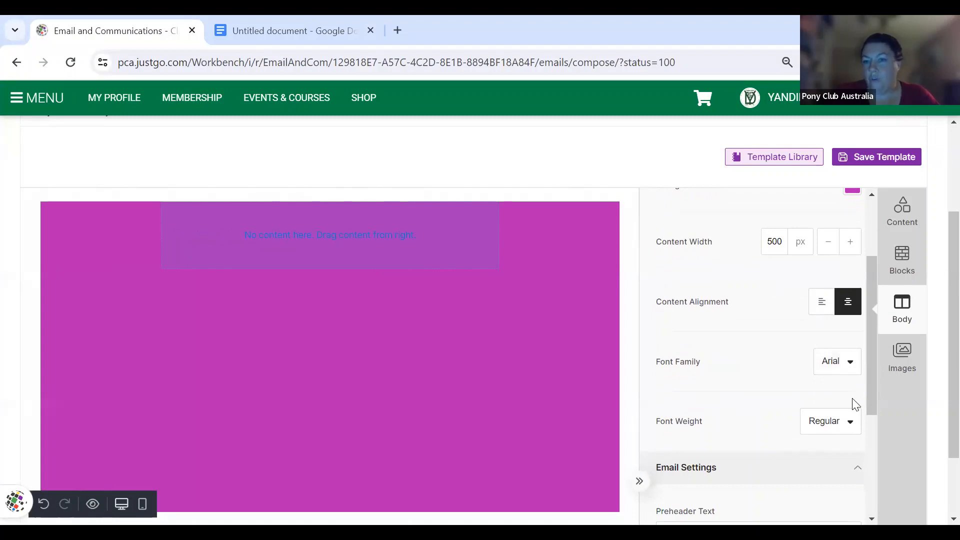
click(850, 425)
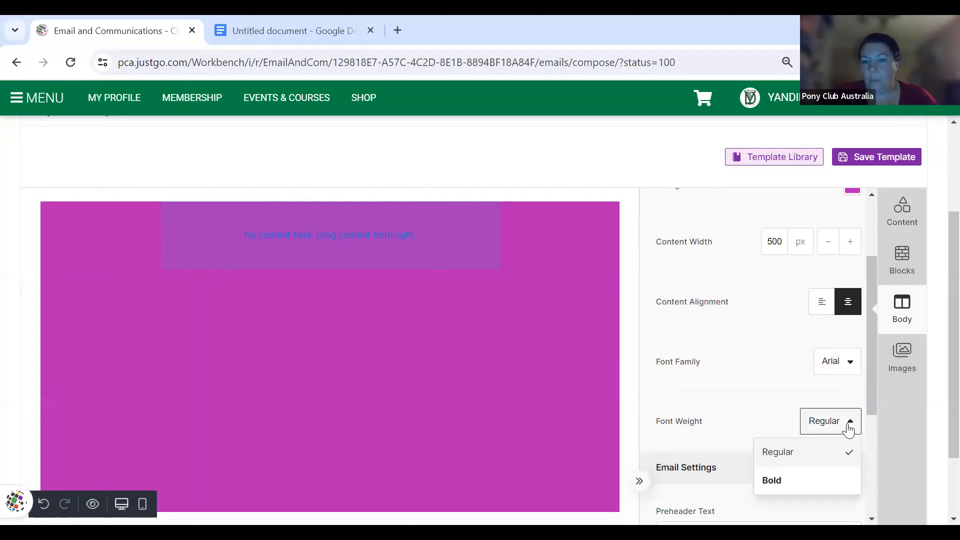
click(849, 429)
scroll(742, 425, down, 3)
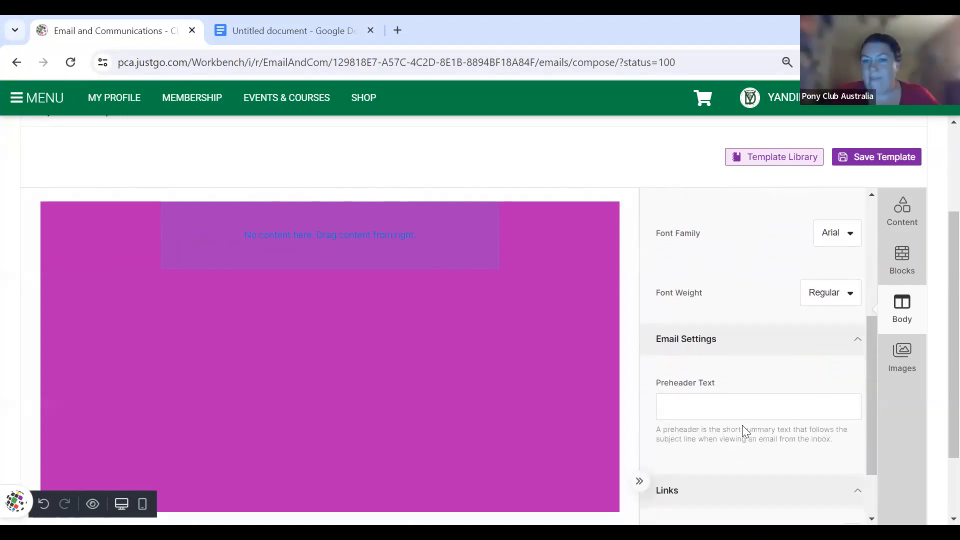
scroll(743, 425, down, 1)
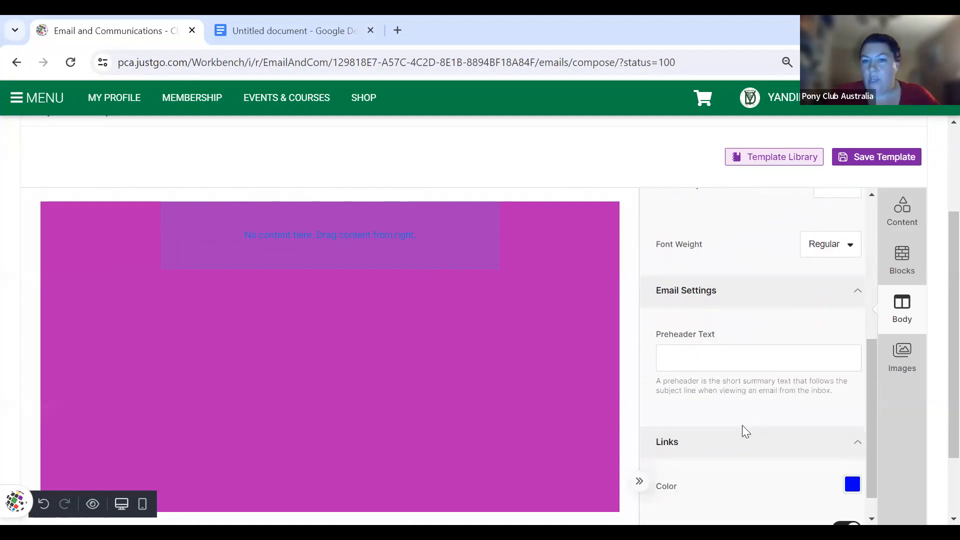
- Enter 'The May Newsletter has hit your inbox!' as the preheader text
click(709, 357)
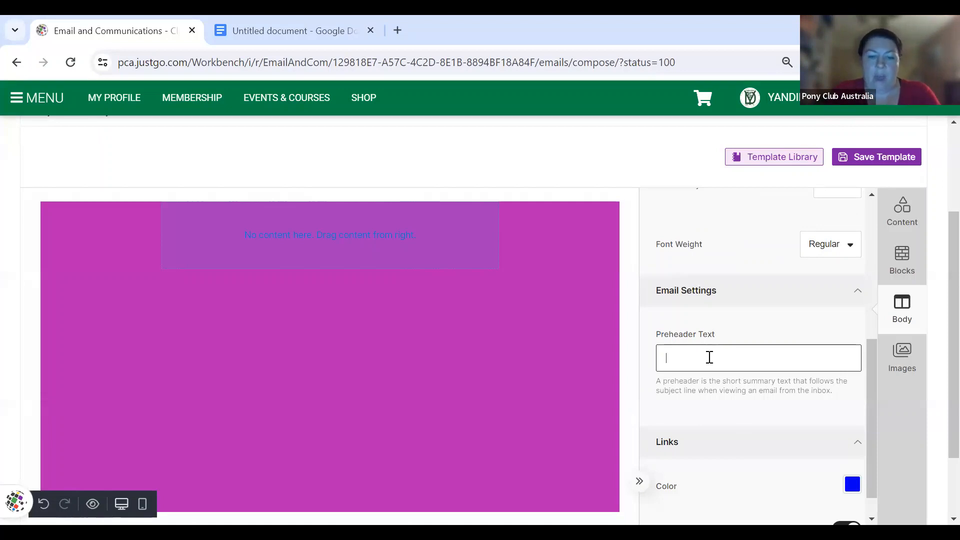
text(The Ma)
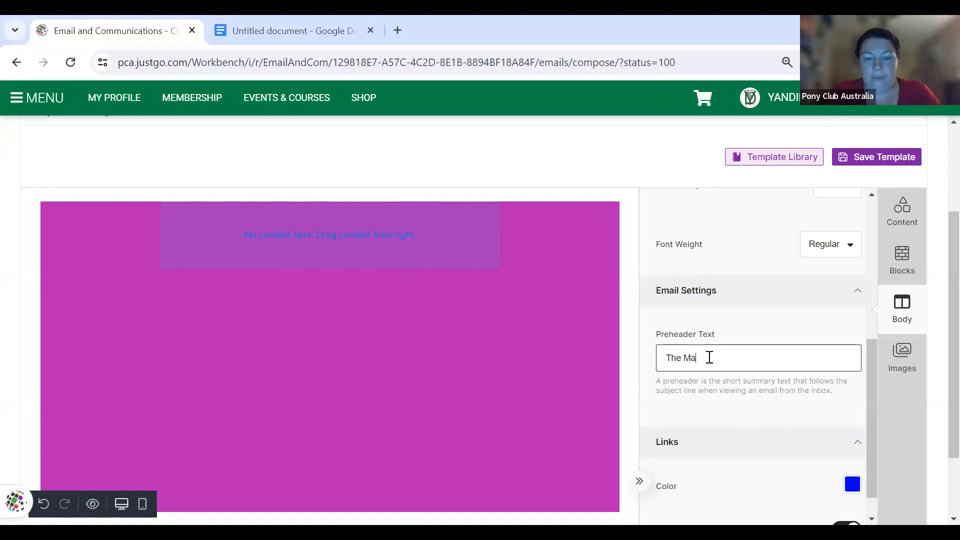
text(y Newsle)
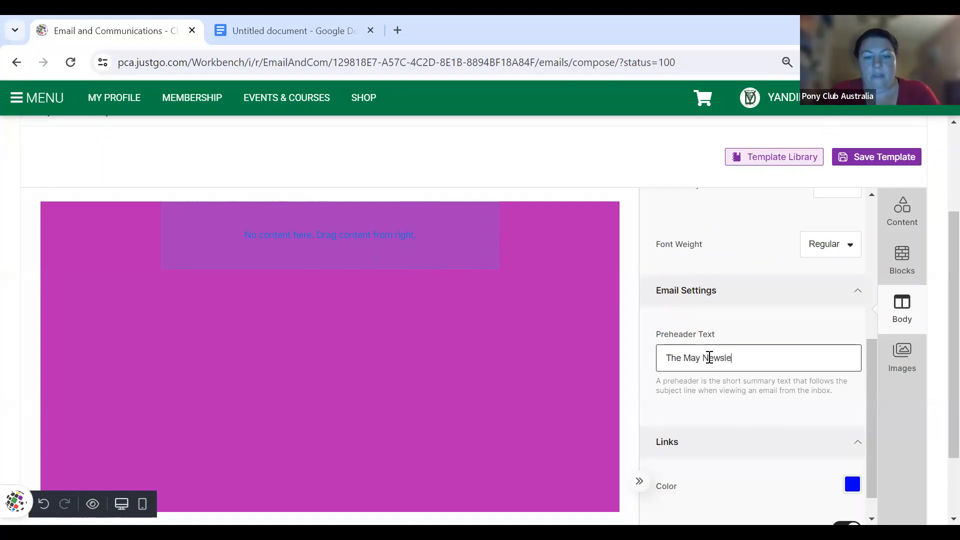
text(tter has hit your inbox!)
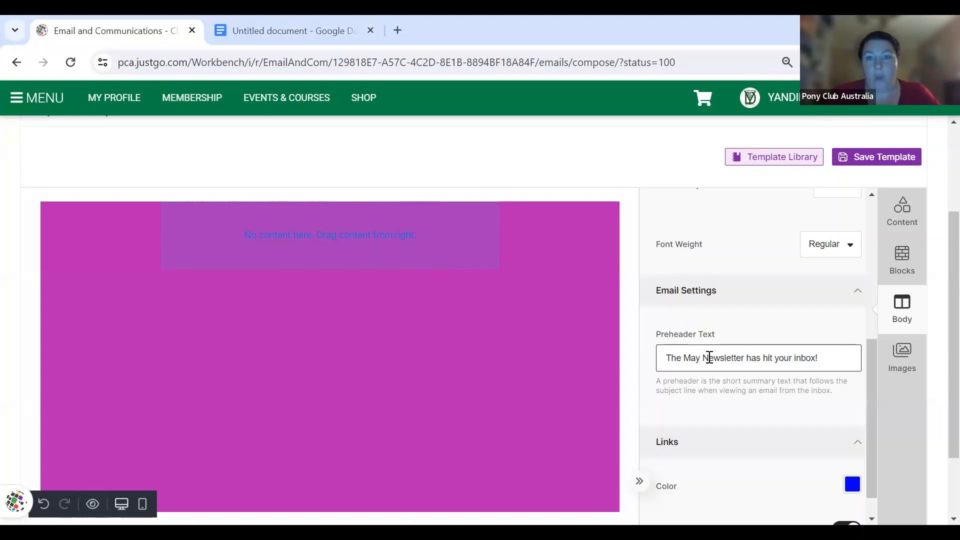
scroll(764, 444, down, 1)
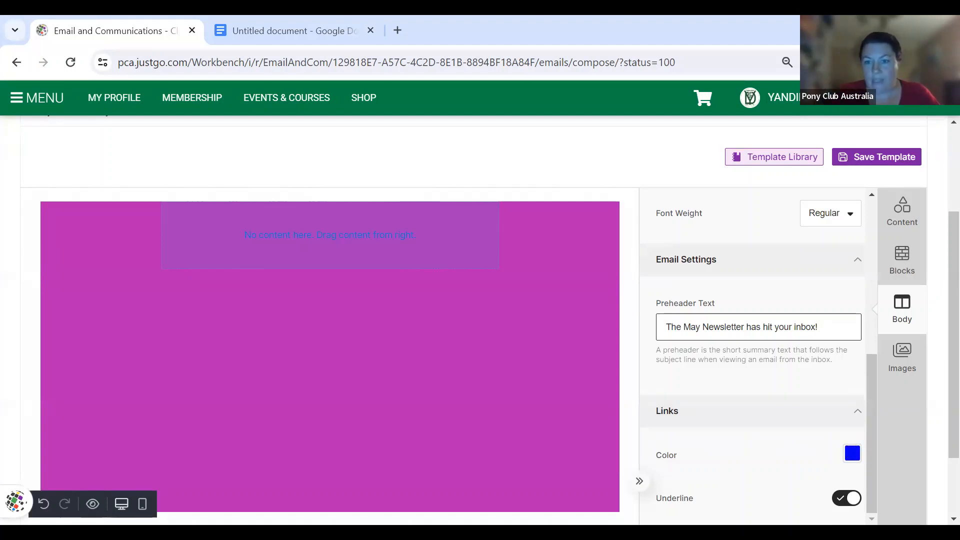
- Set the email link colour to a dark teal (#169179)
click(854, 454)
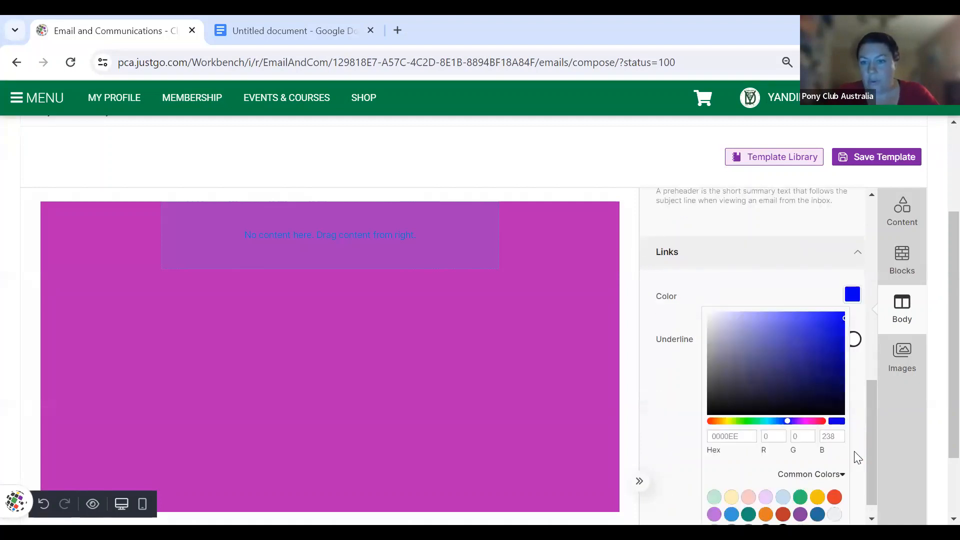
click(818, 498)
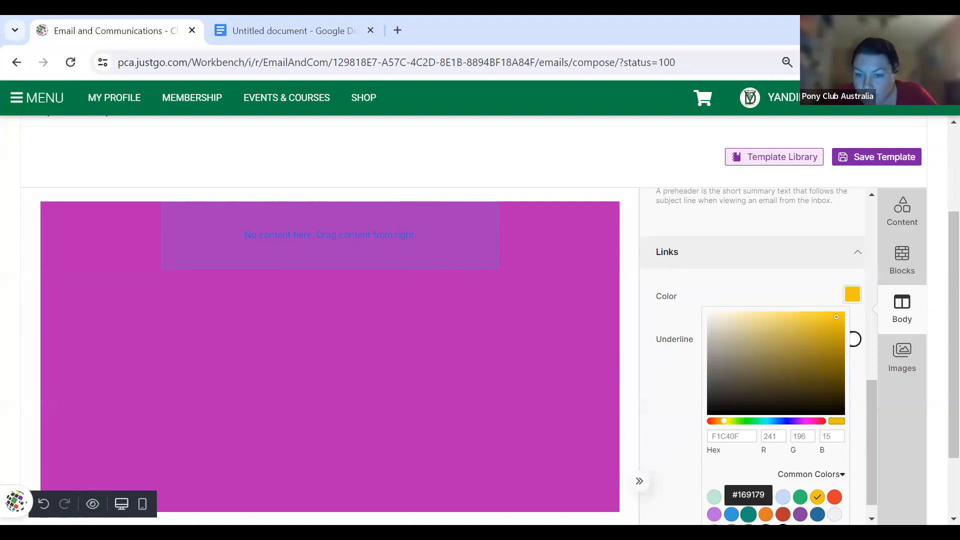
click(748, 514)
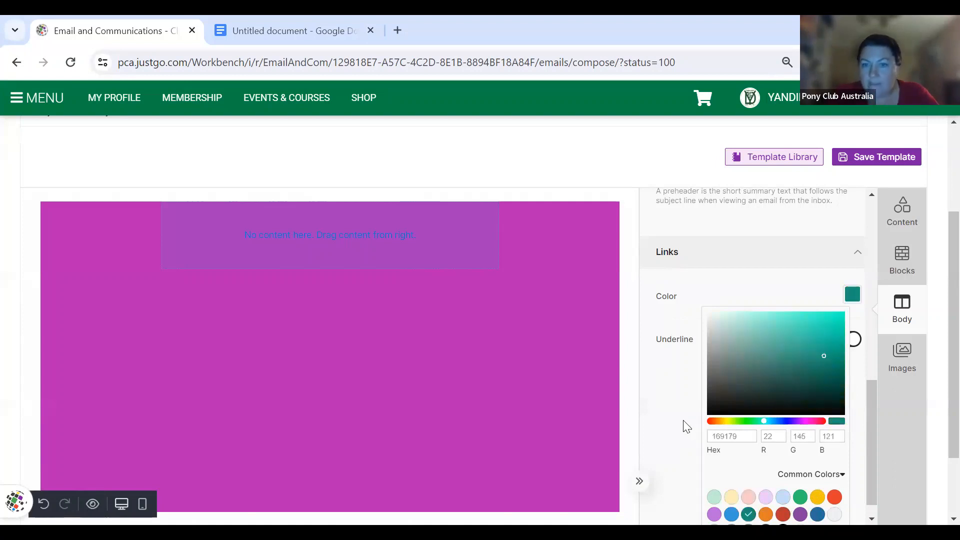
click(822, 377)
click(658, 395)
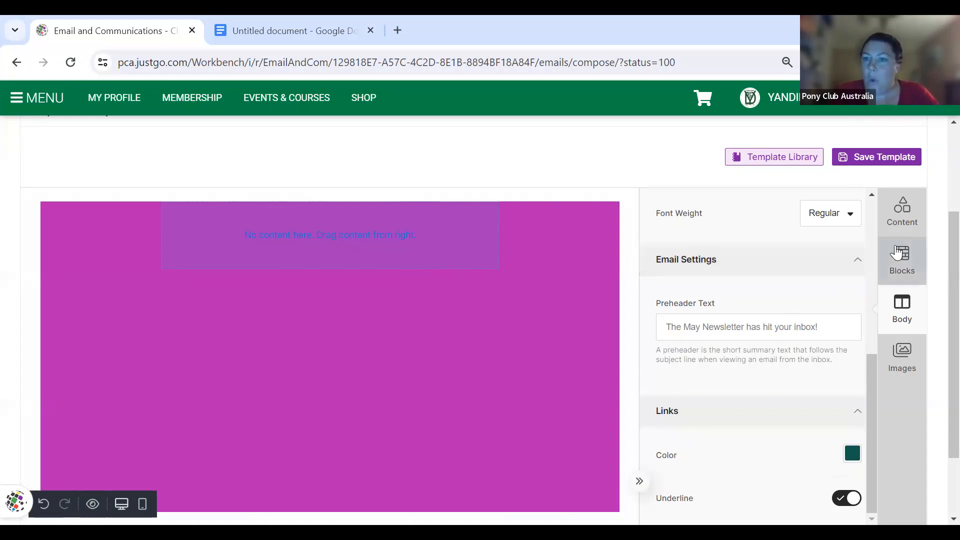
- Drop a Heading block into the empty email body's top zone and select it
click(903, 228)
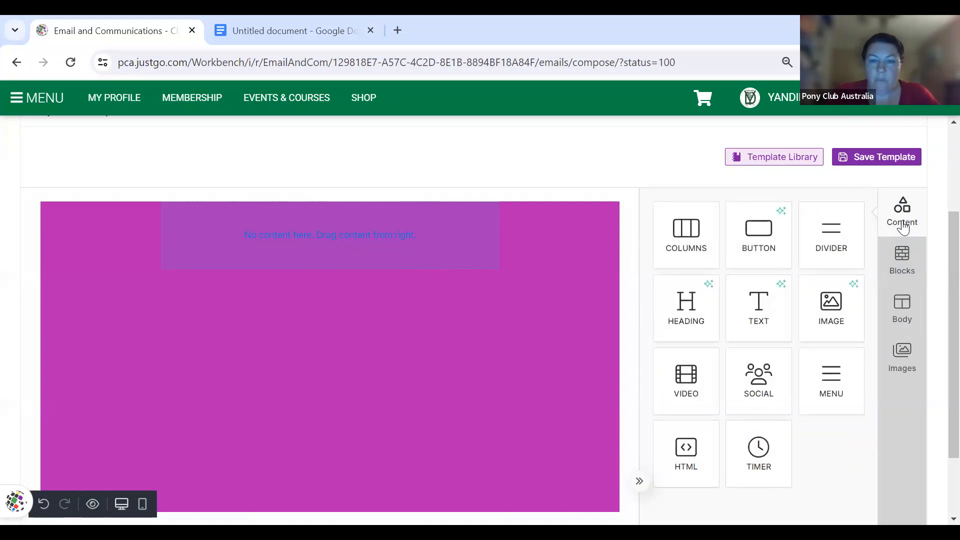
drag(707, 313, 408, 249)
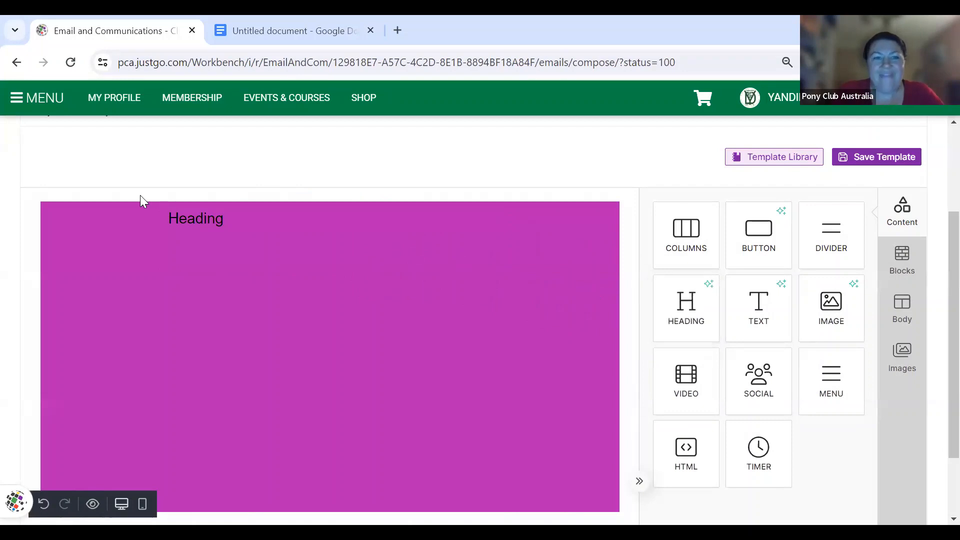
click(193, 218)
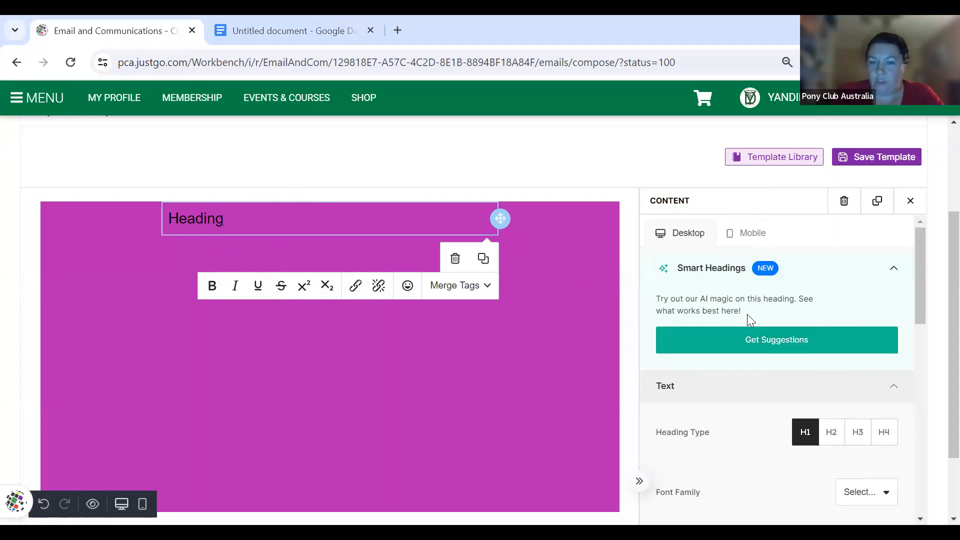
- Set the heading level to H1 after trying H2, H3 and H4
scroll(747, 314, down, 2)
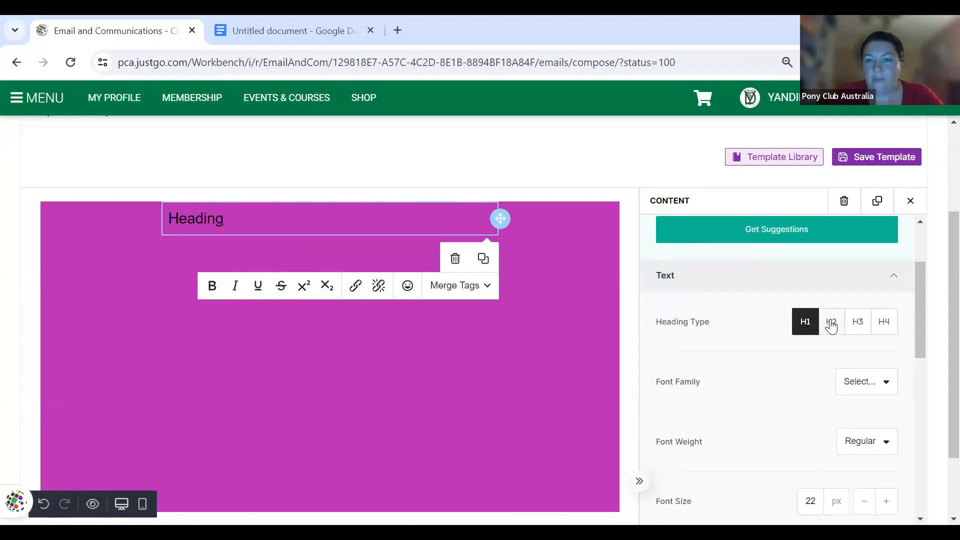
click(831, 323)
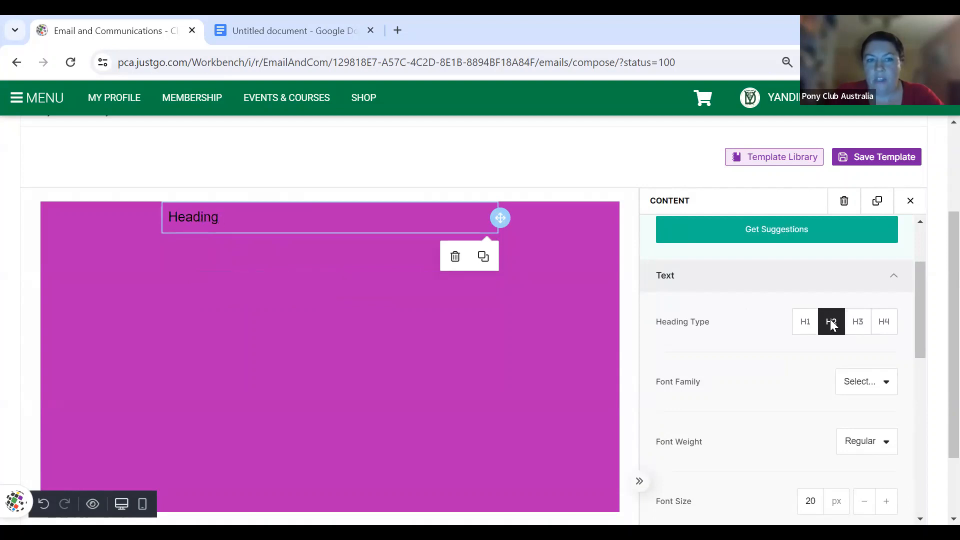
click(858, 322)
click(884, 323)
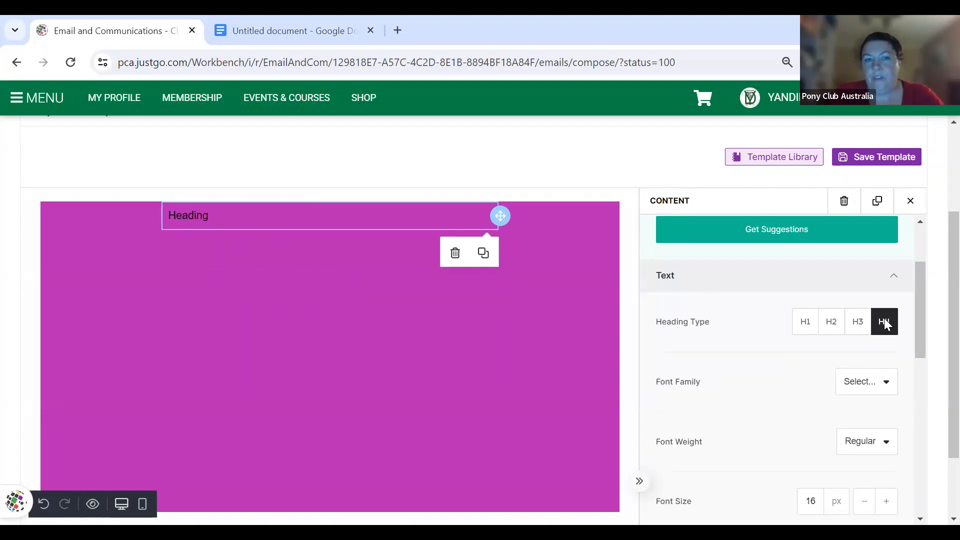
click(802, 325)
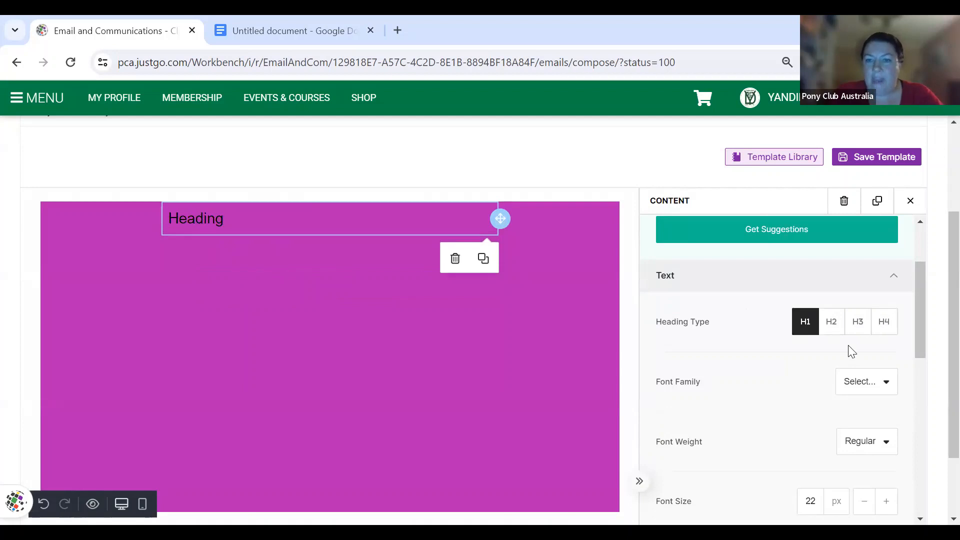
- Change the heading font family to Impact
click(886, 383)
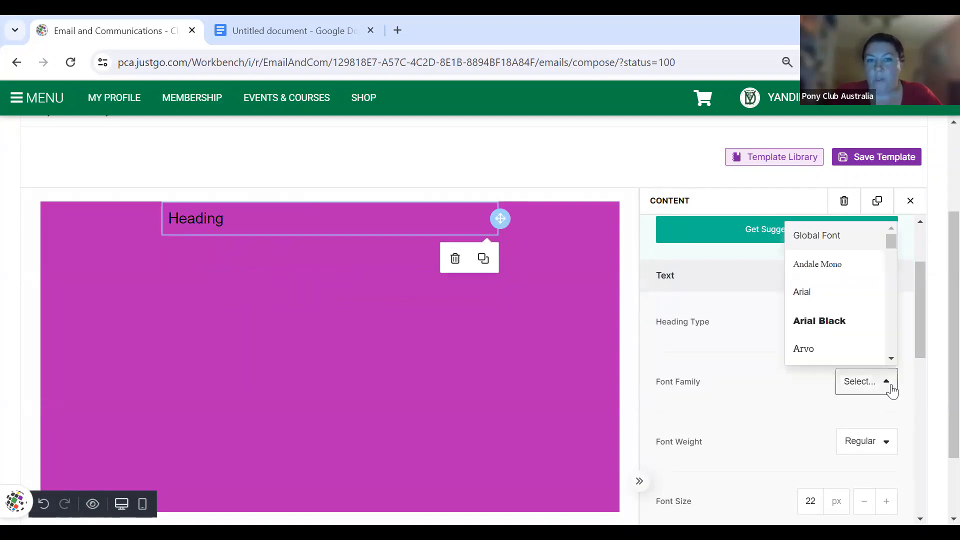
scroll(845, 310, down, 3)
scroll(844, 309, down, 2)
scroll(842, 307, down, 2)
click(819, 295)
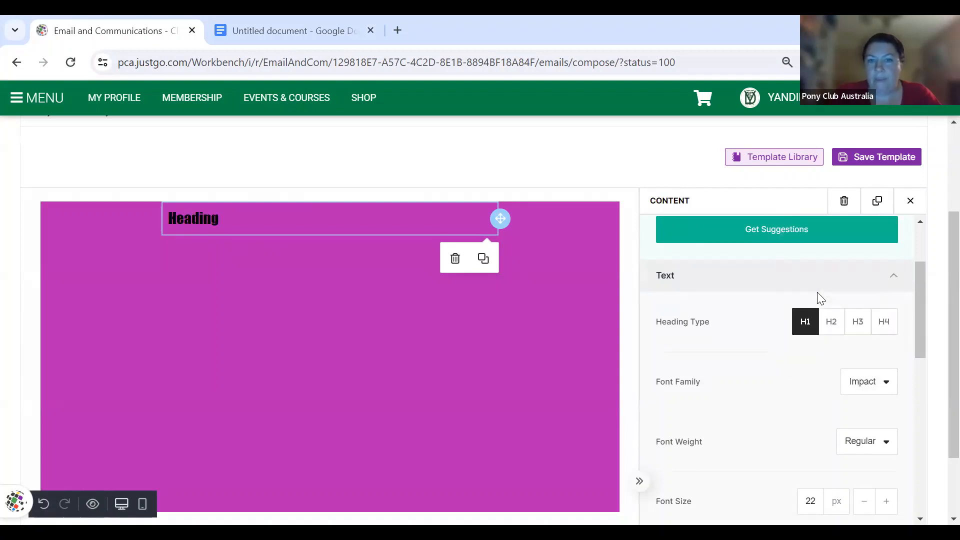
- Increase the heading font size to 39 px and centre-align it
scroll(878, 444, down, 2)
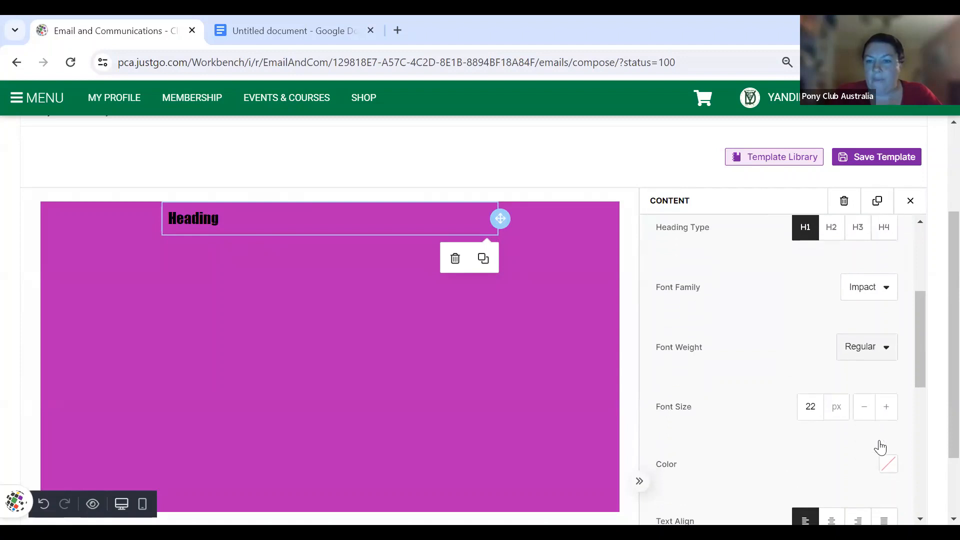
click(887, 407)
click(887, 407)
click(887, 407)
click(886, 407)
click(886, 407)
click(886, 407)
click(887, 407)
click(886, 407)
click(887, 407)
click(887, 407)
click(887, 408)
click(887, 407)
click(887, 408)
click(887, 407)
click(887, 407)
click(886, 407)
click(887, 407)
scroll(820, 449, down, 2)
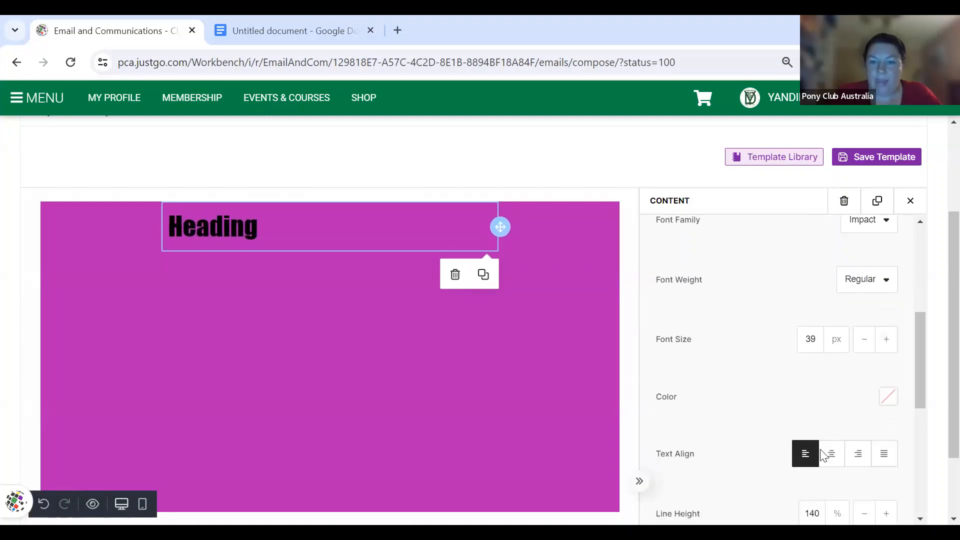
click(832, 441)
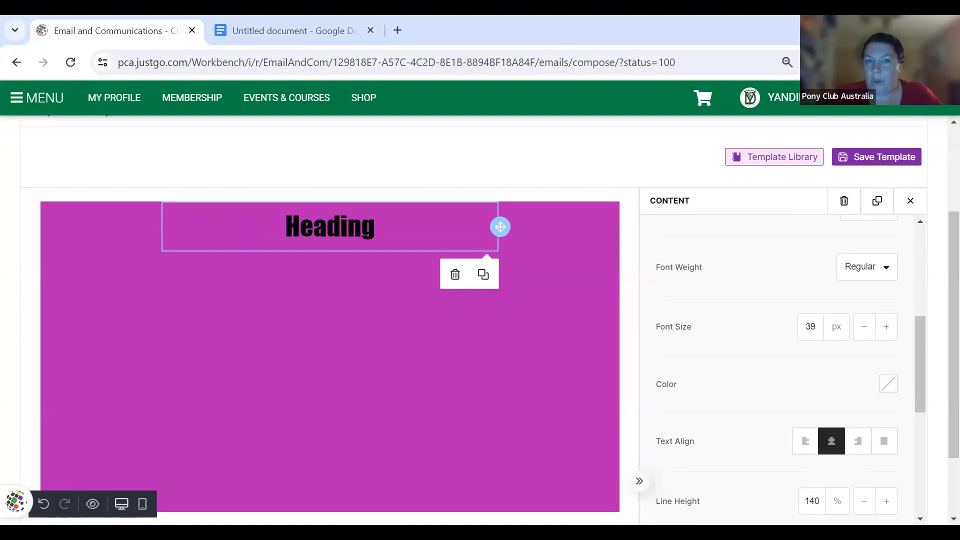
- Replace the placeholder heading text with 'May Newsletter'
double_click(321, 229)
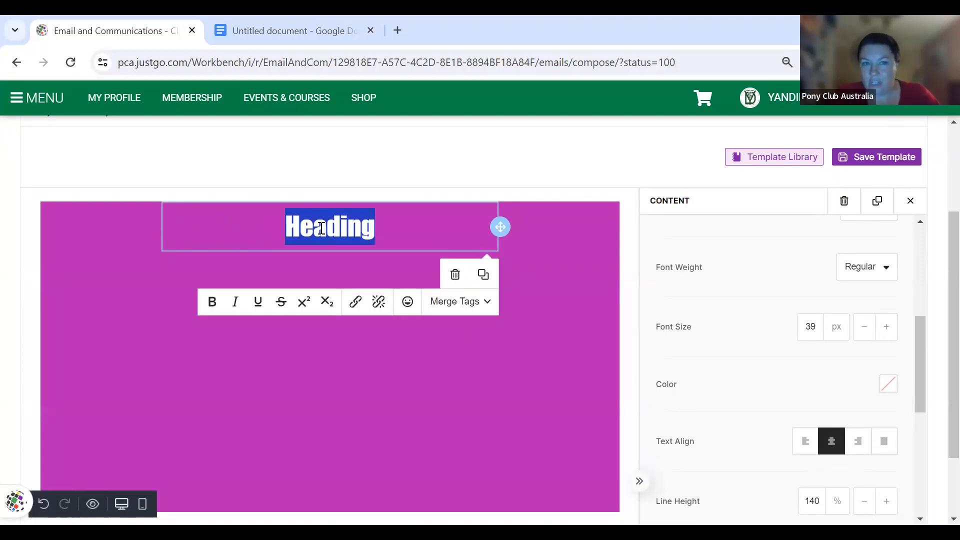
text(May N)
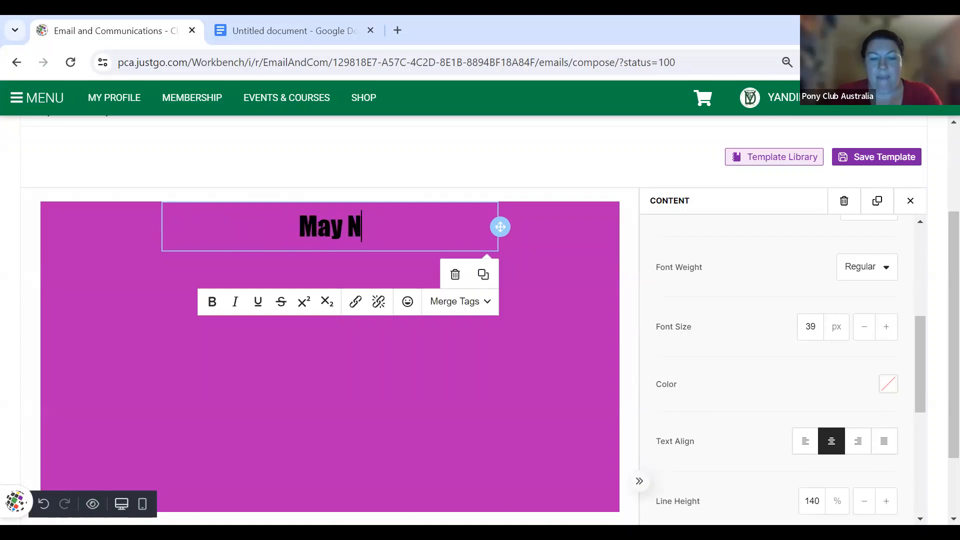
text(ewsletter)
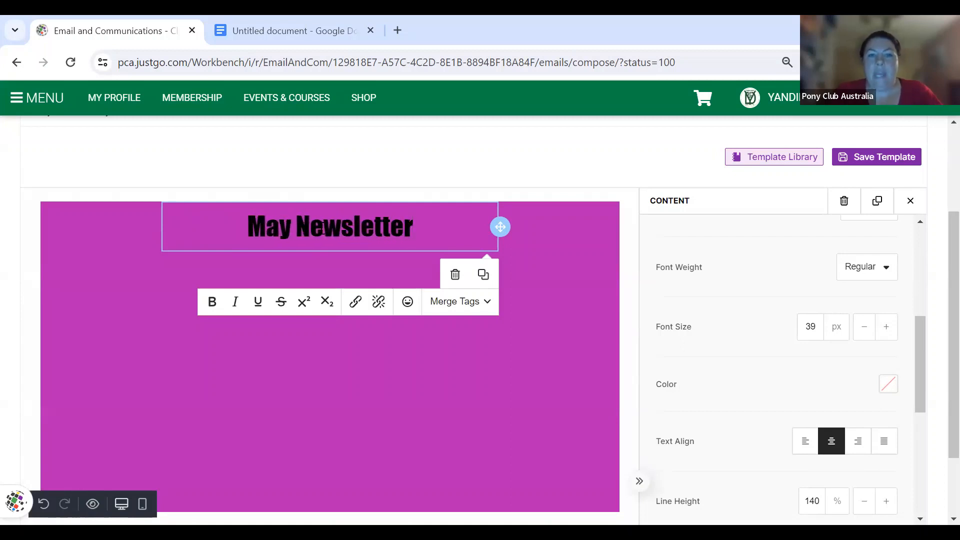
scroll(761, 275, up, 5)
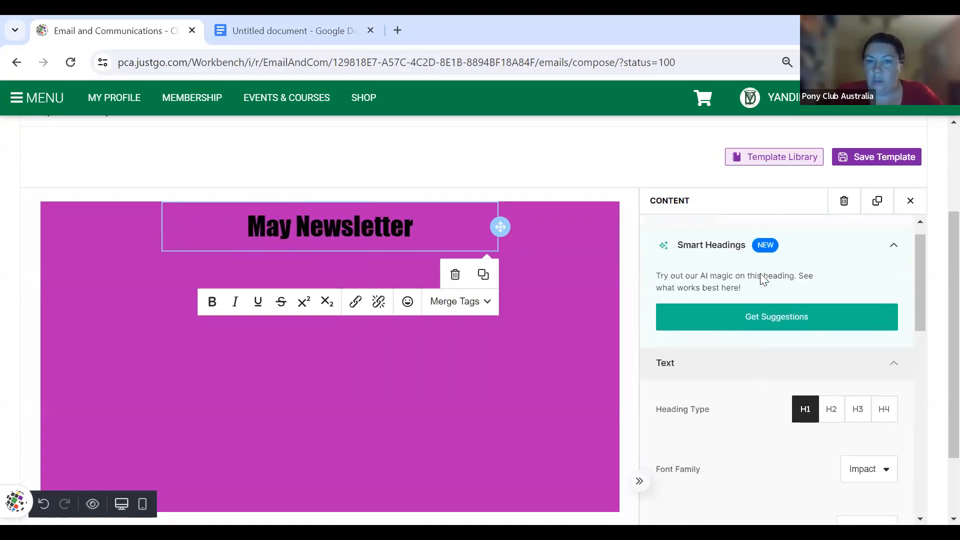
scroll(761, 274, up, 1)
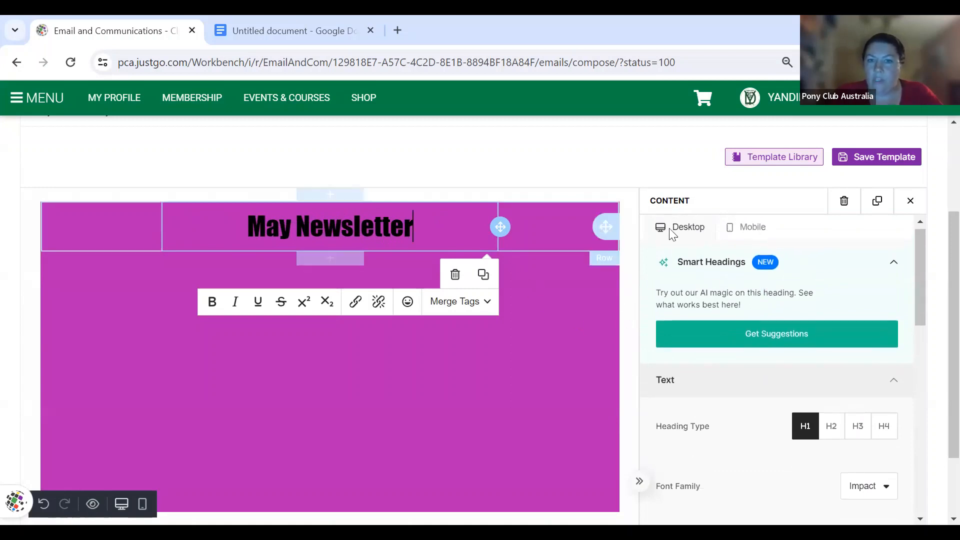
scroll(792, 330, up, 1)
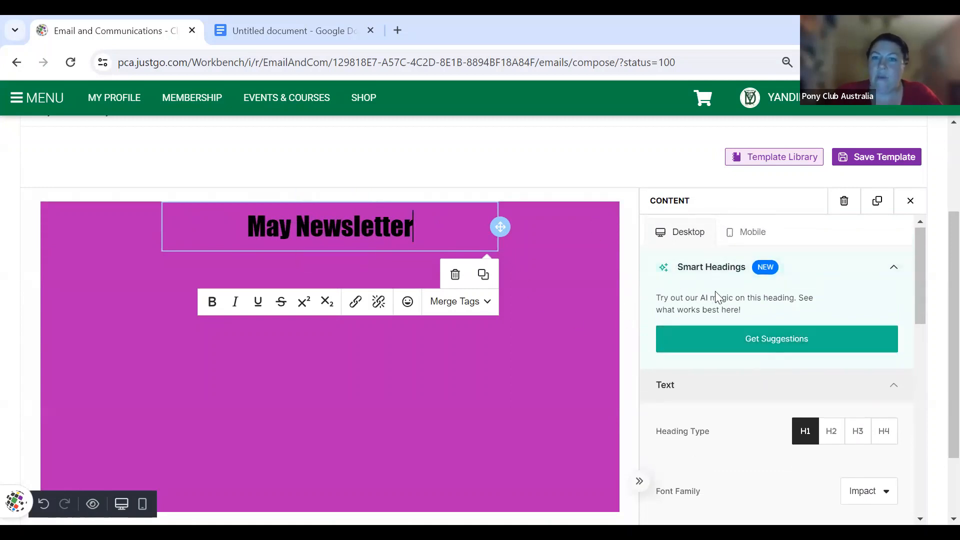
- Request Smart Headings AI suggestions for 'newsletter', triggering the minimum-two-words warning
click(771, 344)
text(Ma)
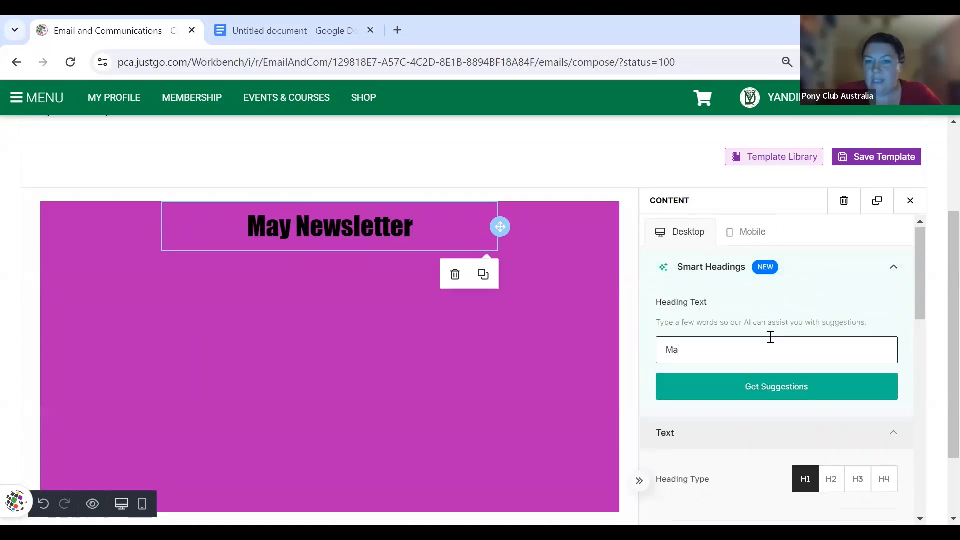
text(y Newsletter)
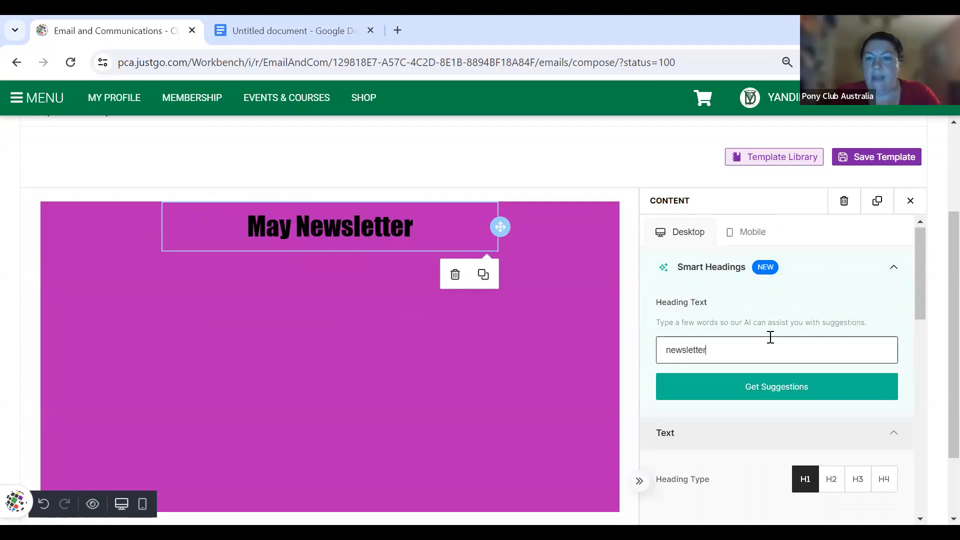
click(782, 385)
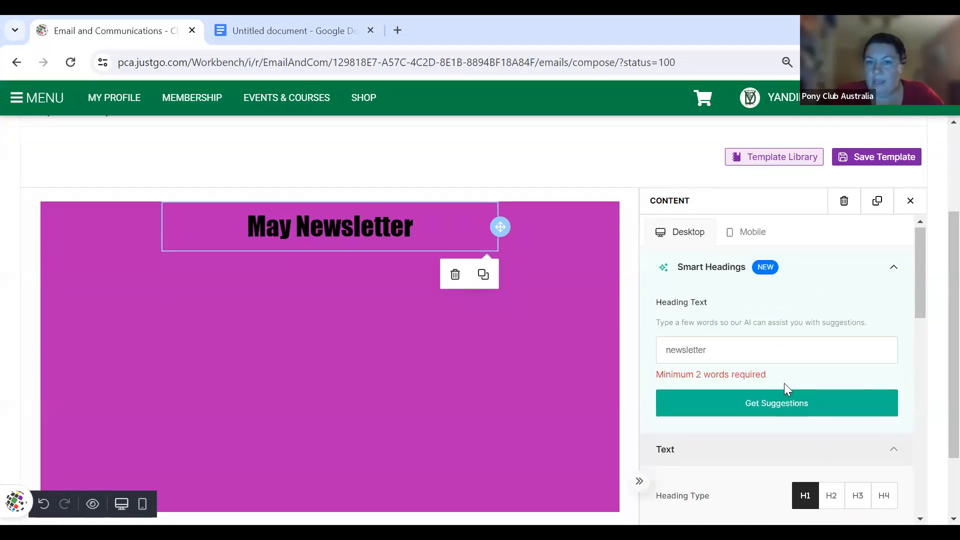
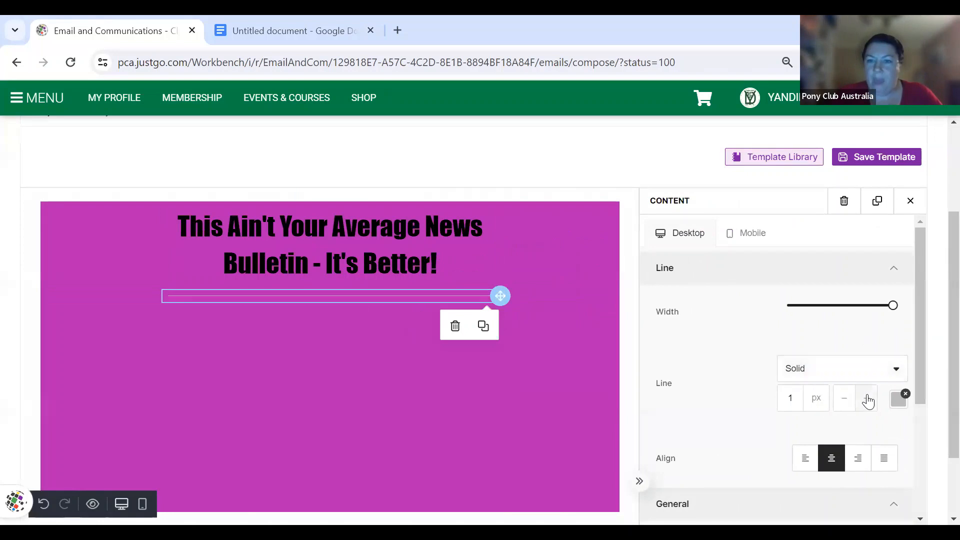
- Raise the divider's line width to 5 px
click(868, 401)
click(868, 400)
click(868, 400)
click(868, 400)
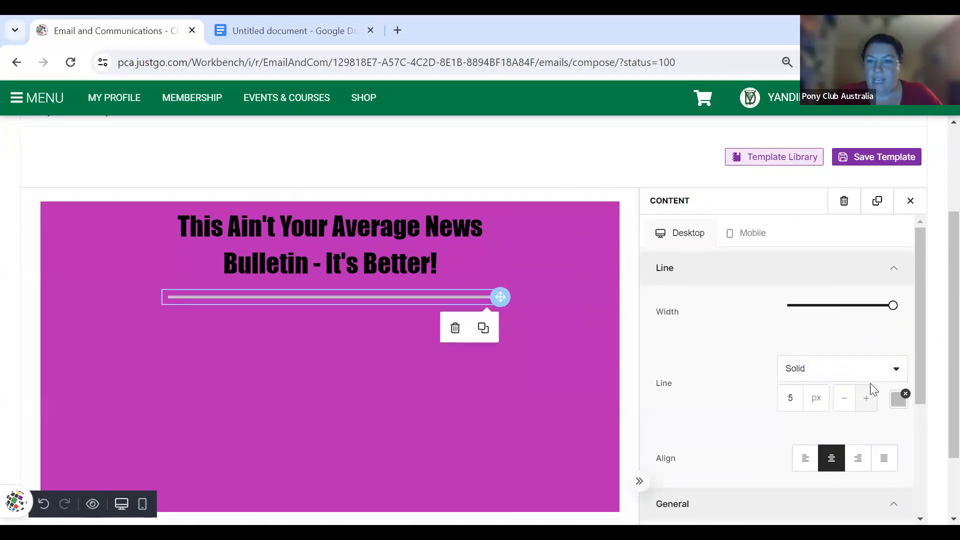
scroll(832, 393, down, 3)
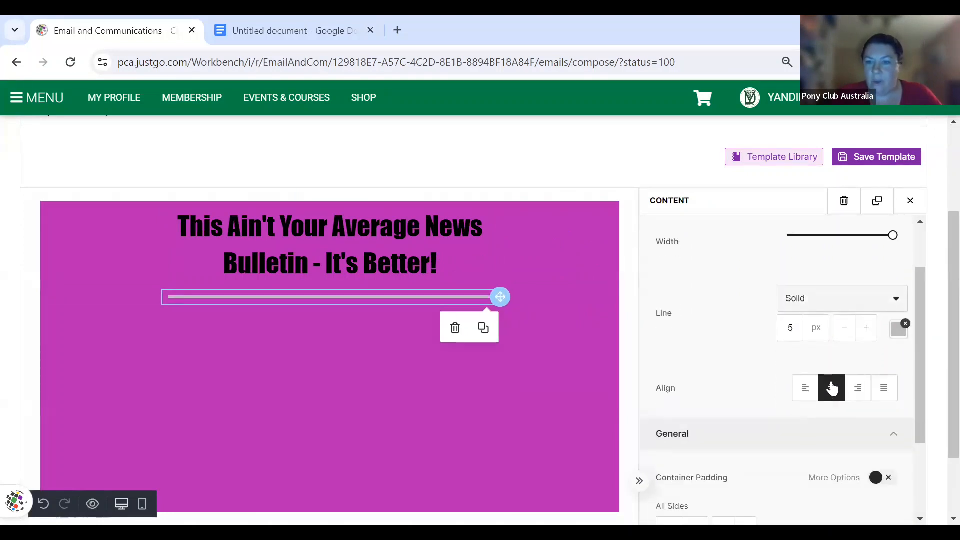
scroll(846, 438, down, 1)
scroll(846, 439, up, 4)
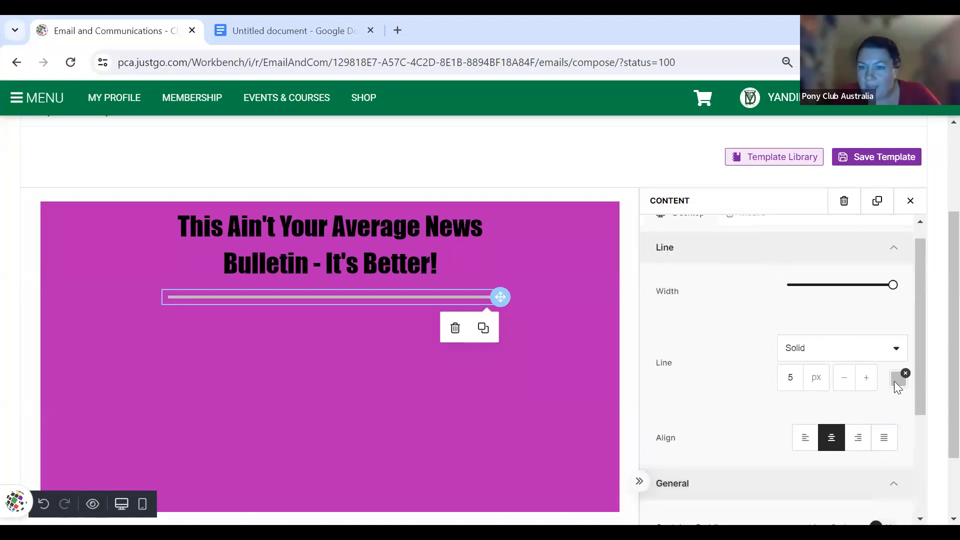
- Colour the divider bright yellow, then deselect it
click(893, 383)
scroll(815, 447, down, 3)
scroll(813, 446, up, 2)
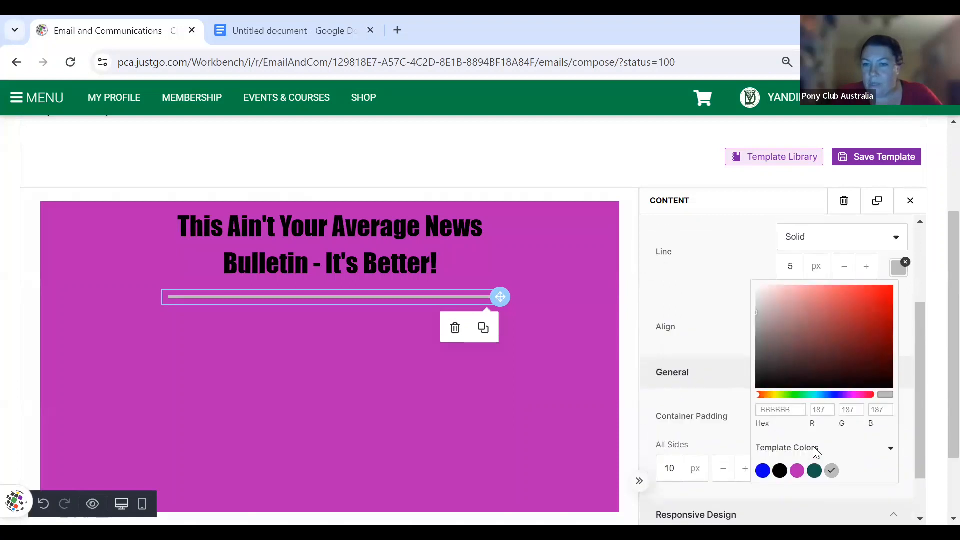
click(774, 419)
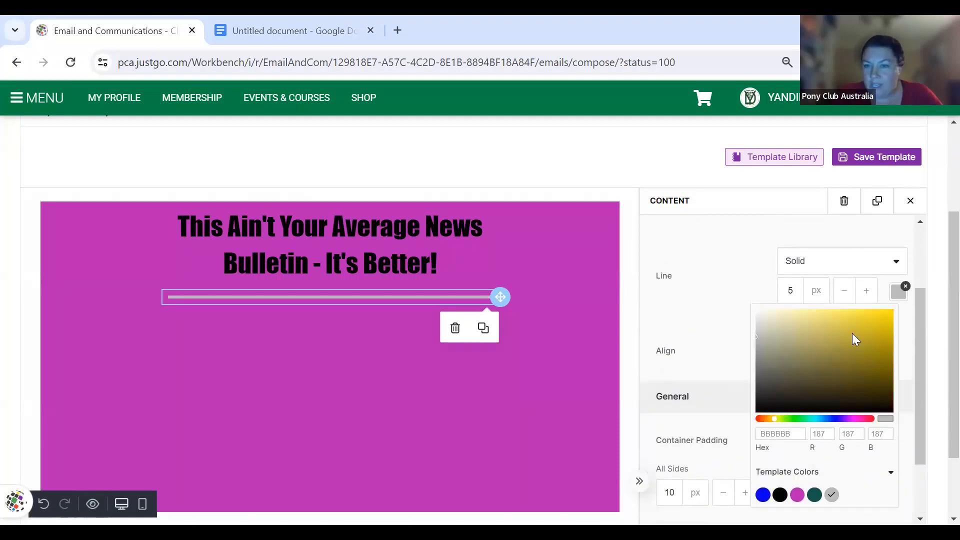
click(801, 315)
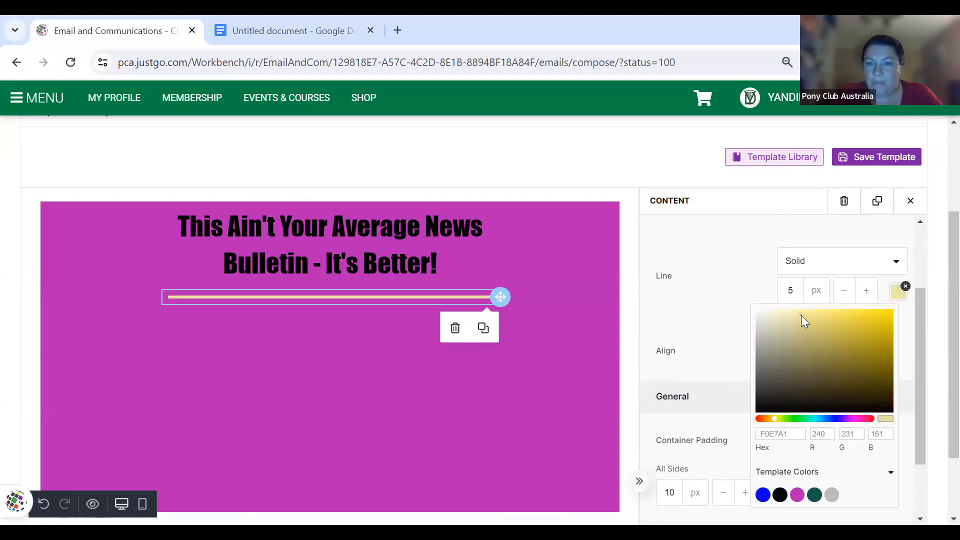
click(814, 328)
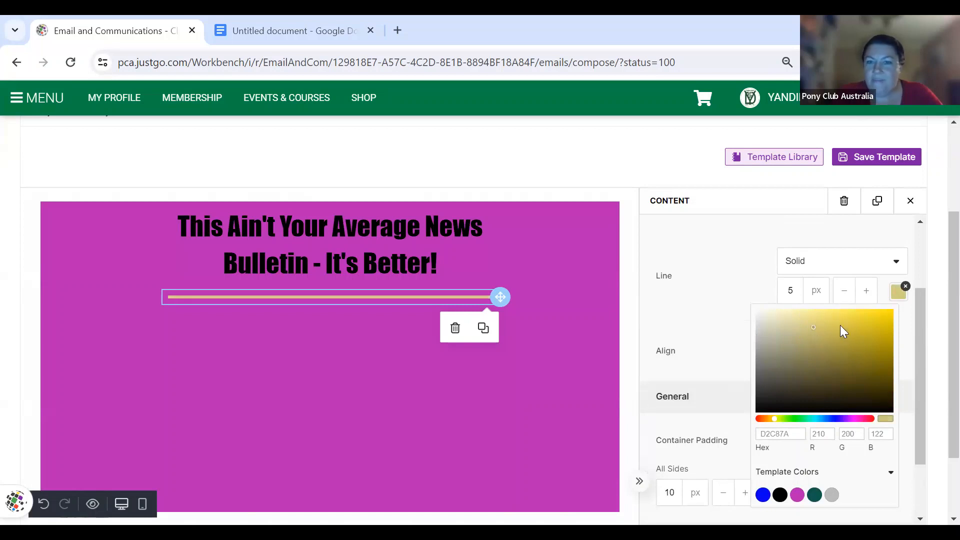
click(850, 312)
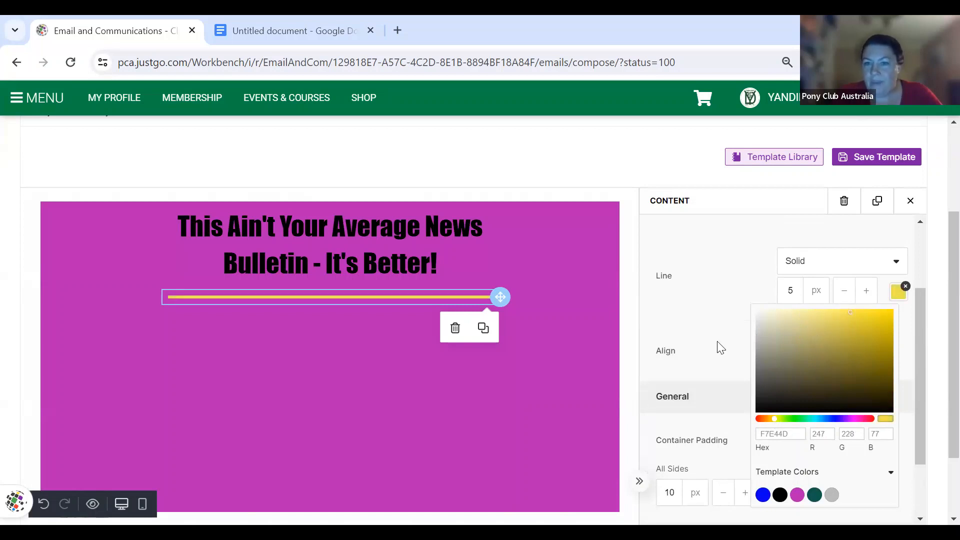
click(729, 314)
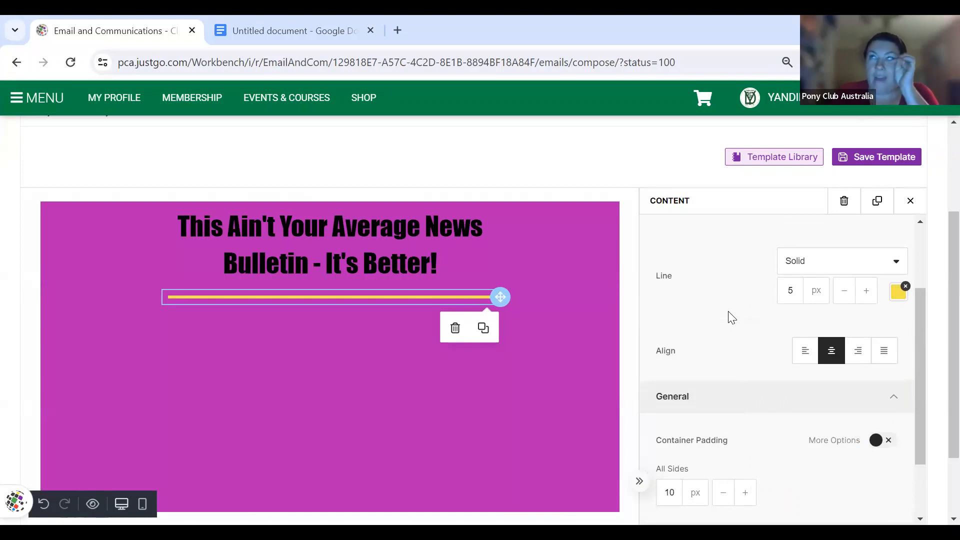
click(528, 340)
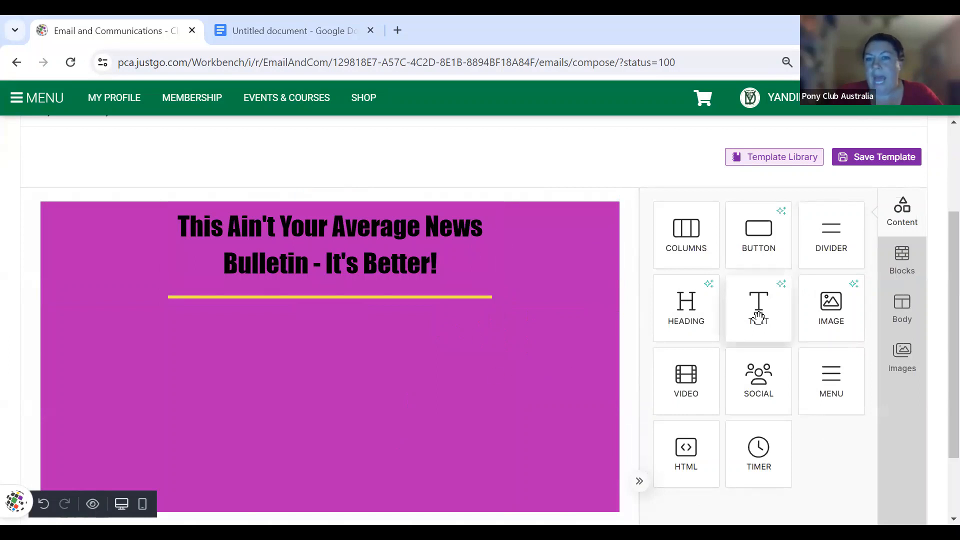
- Add a 67%/33% columns row below the divider, with a text block left and an image block right
drag(693, 250, 442, 351)
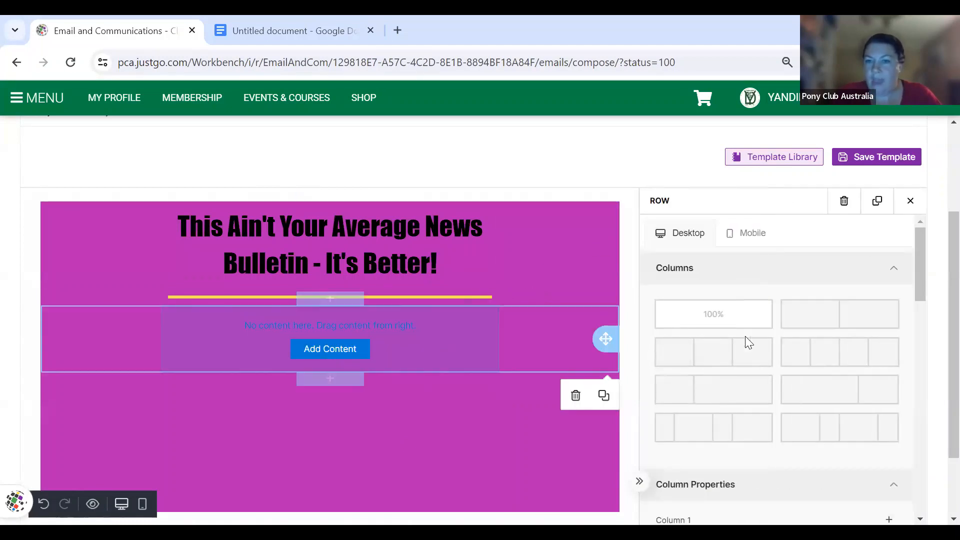
click(840, 390)
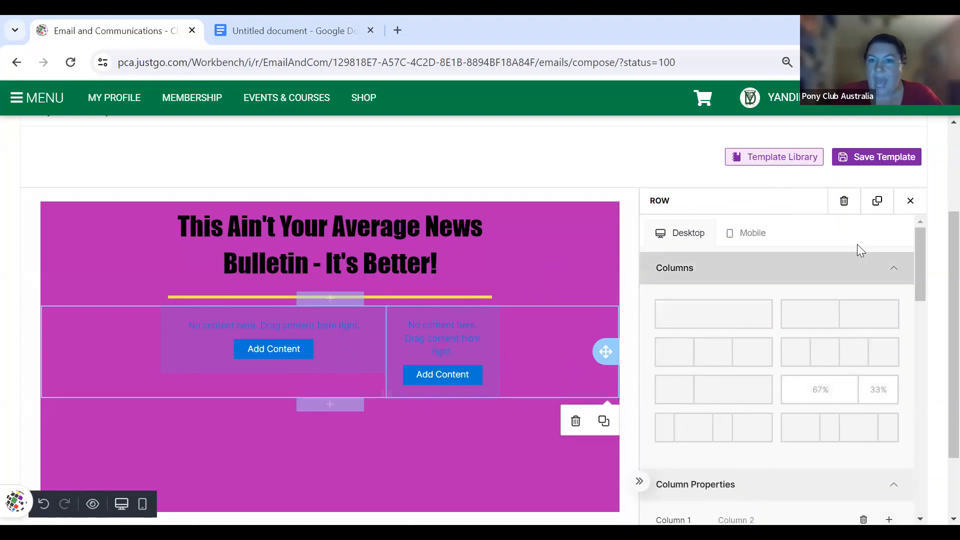
click(910, 201)
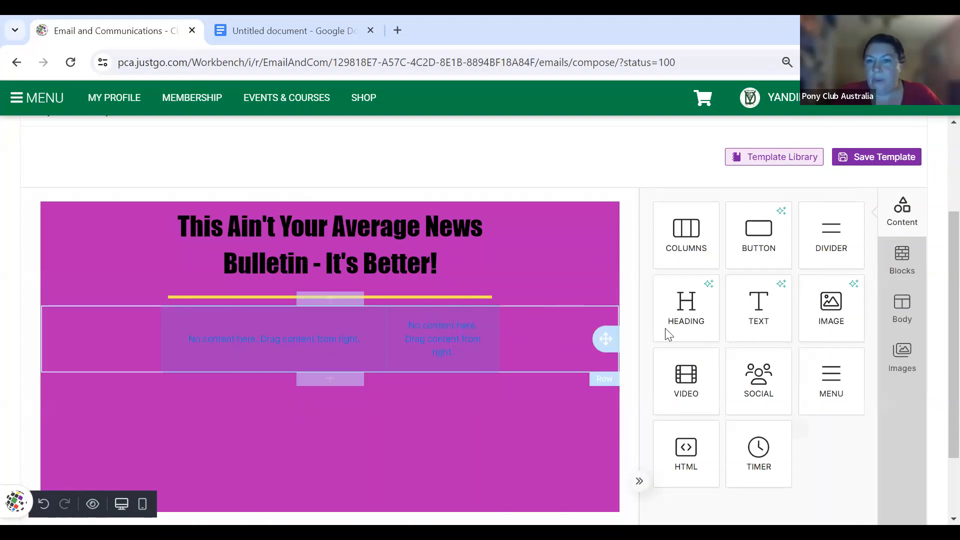
drag(813, 322, 433, 366)
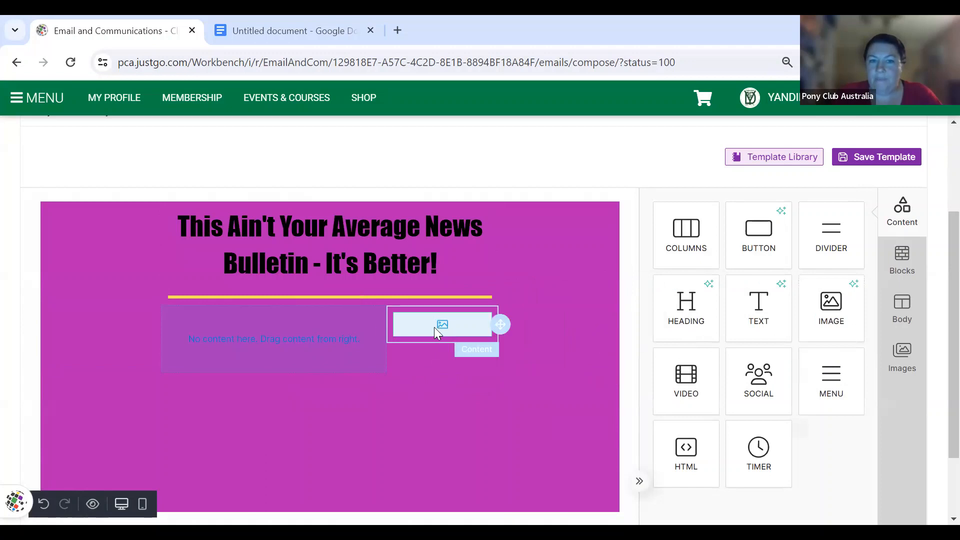
drag(746, 316, 313, 345)
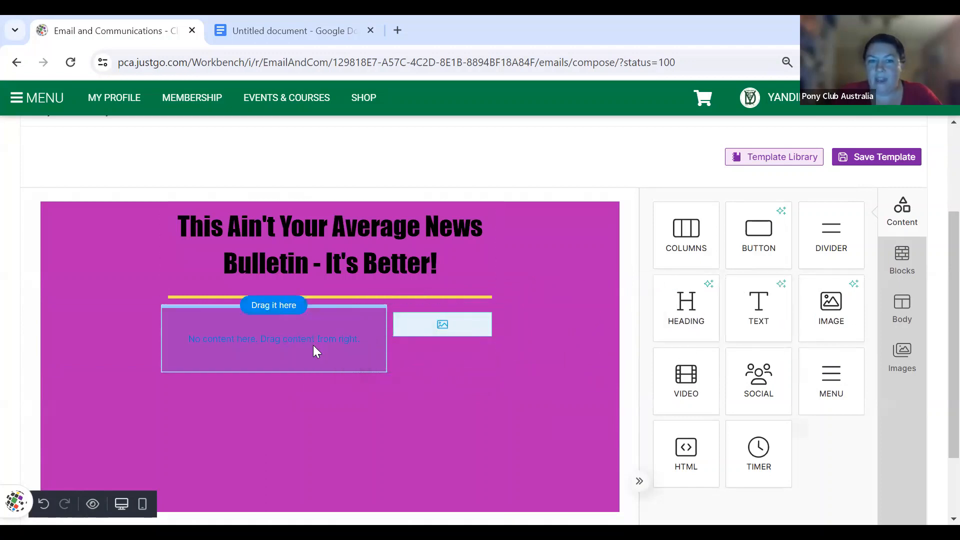
- Upload 5.jpg from the computer into the right-column image block
click(446, 326)
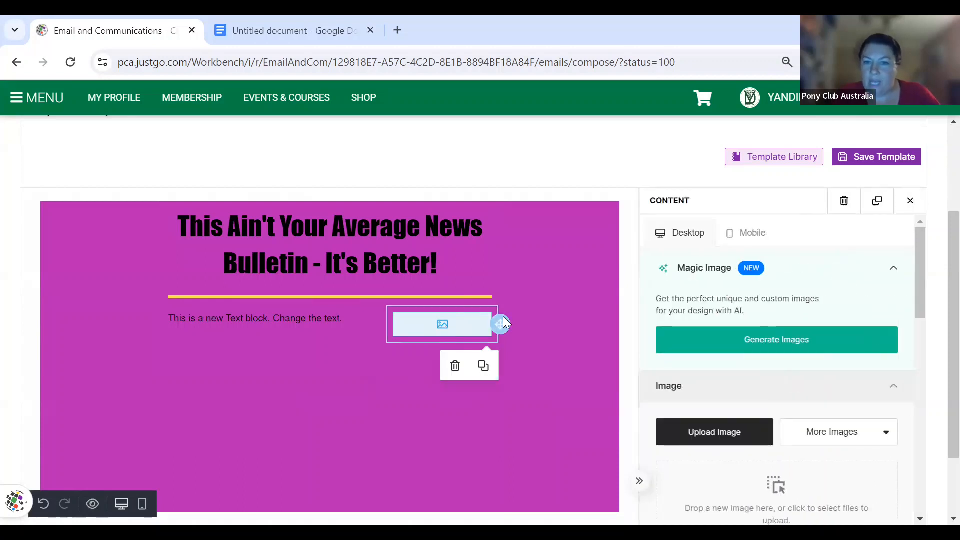
scroll(770, 359, down, 3)
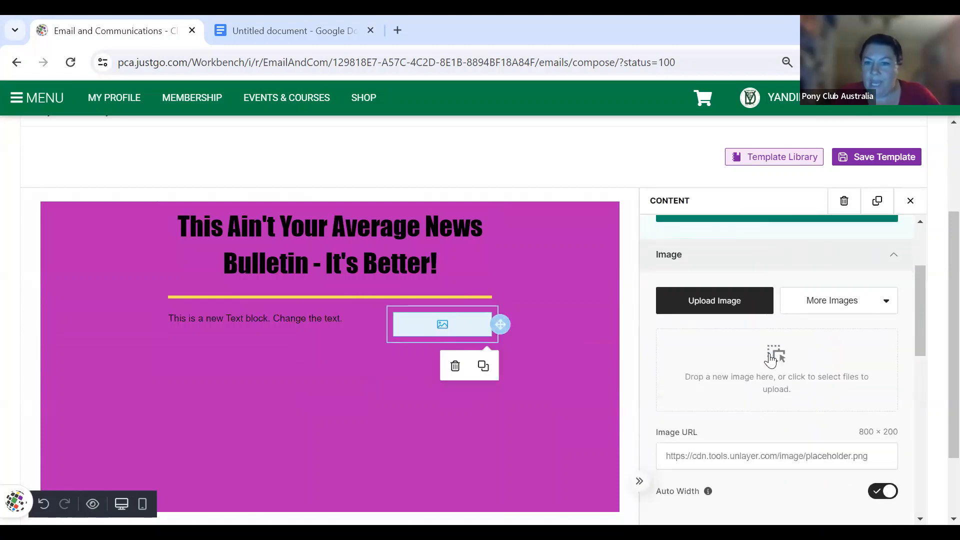
click(712, 302)
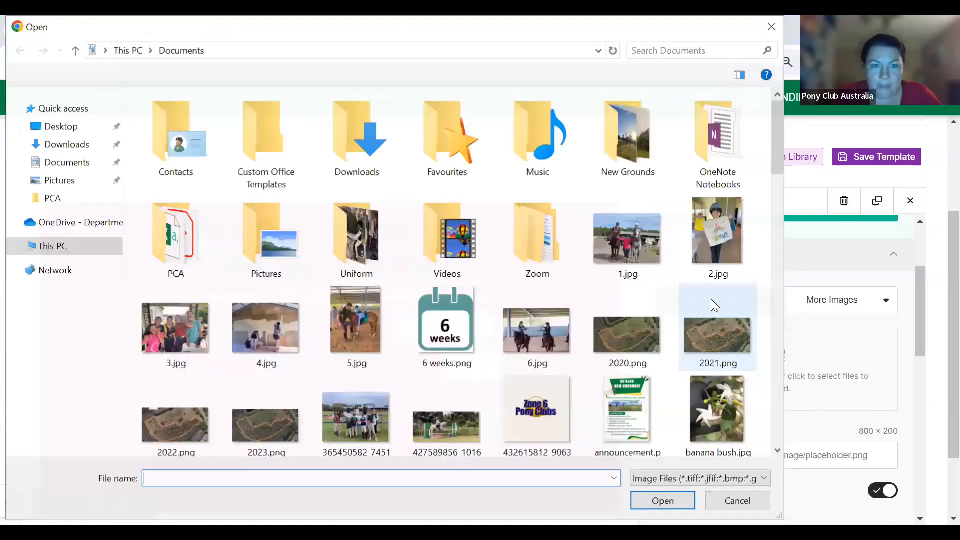
double_click(369, 312)
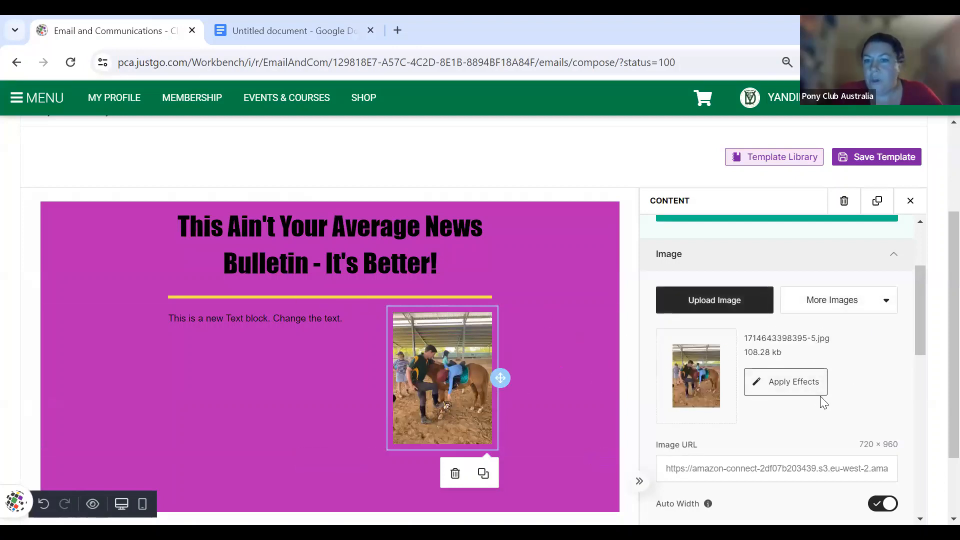
click(888, 300)
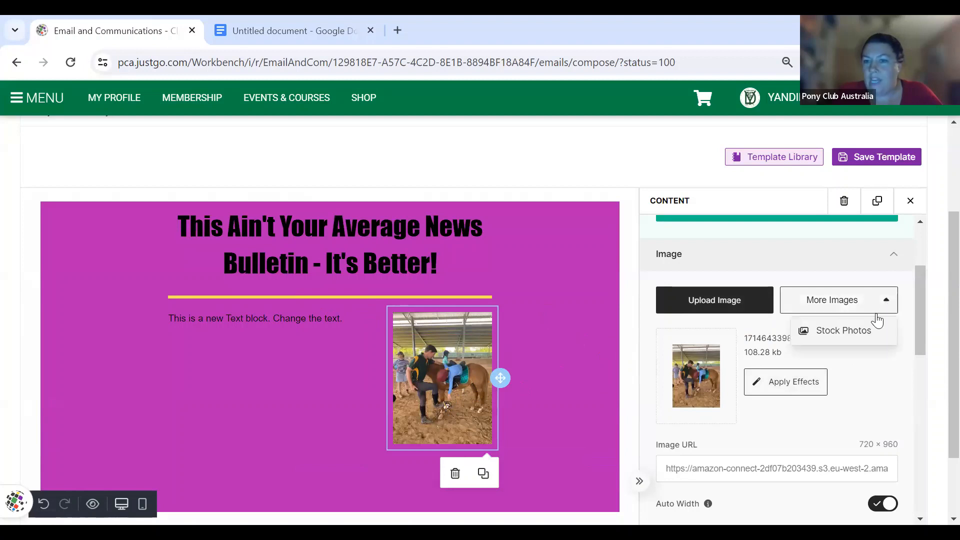
click(850, 274)
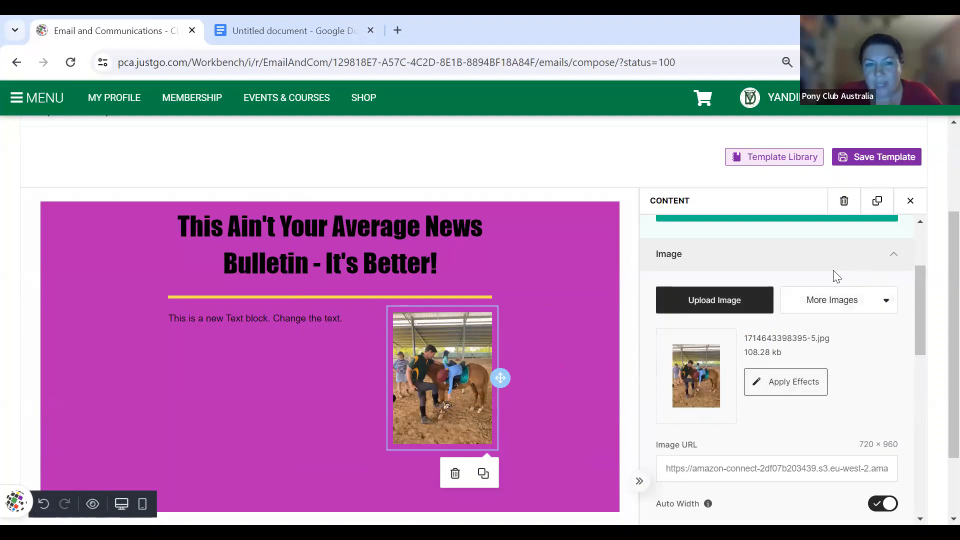
- Replace the left-column placeholder with a caption about a member having fun playing Horseball
click(321, 317)
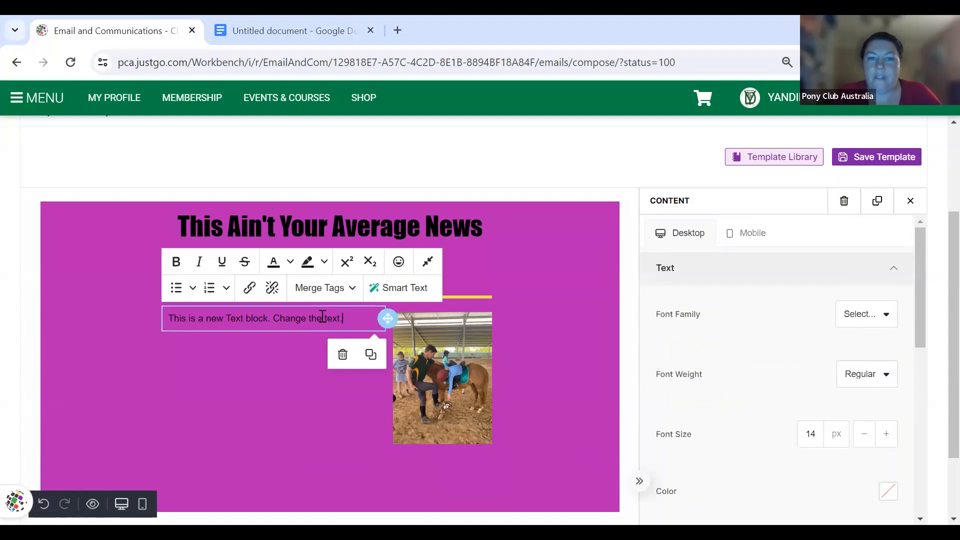
triple_click(323, 317)
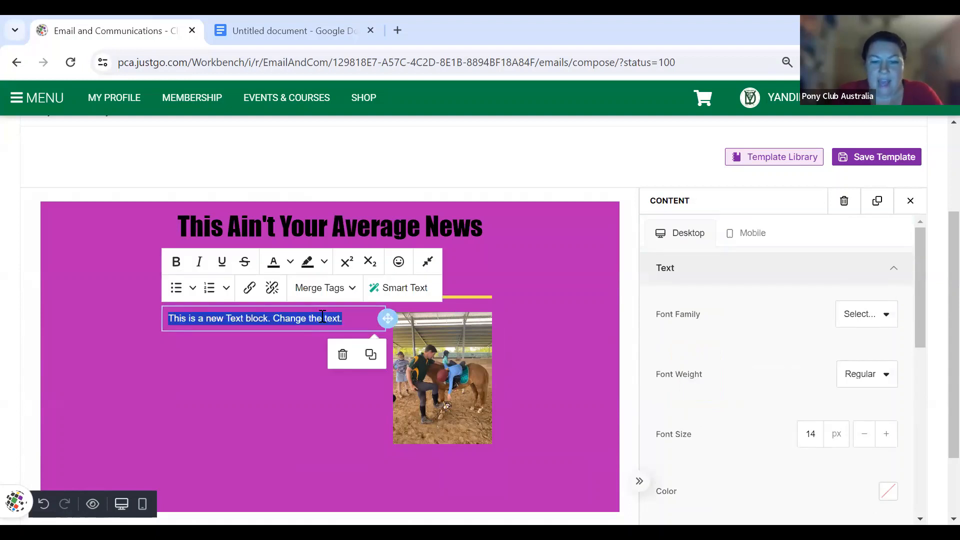
text(Member Po)
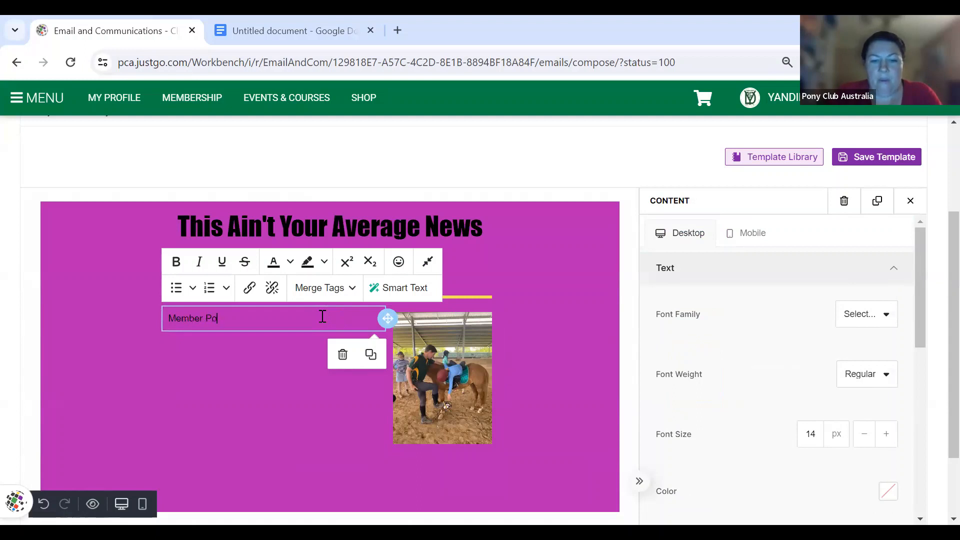
text(ppy having fun playing Horseball.)
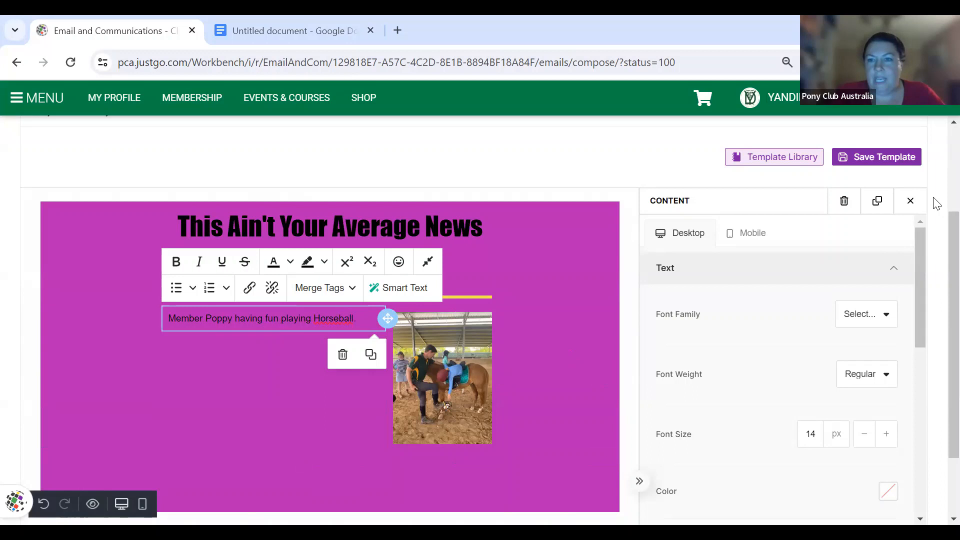
click(910, 202)
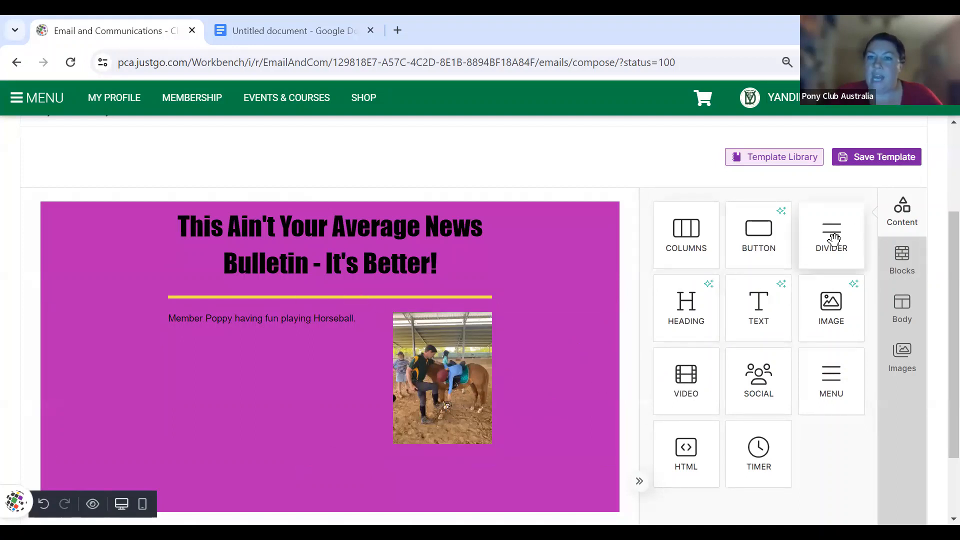
- Remove the stray divider and move a copy of the heading divider beneath the rider photo
drag(832, 239, 477, 296)
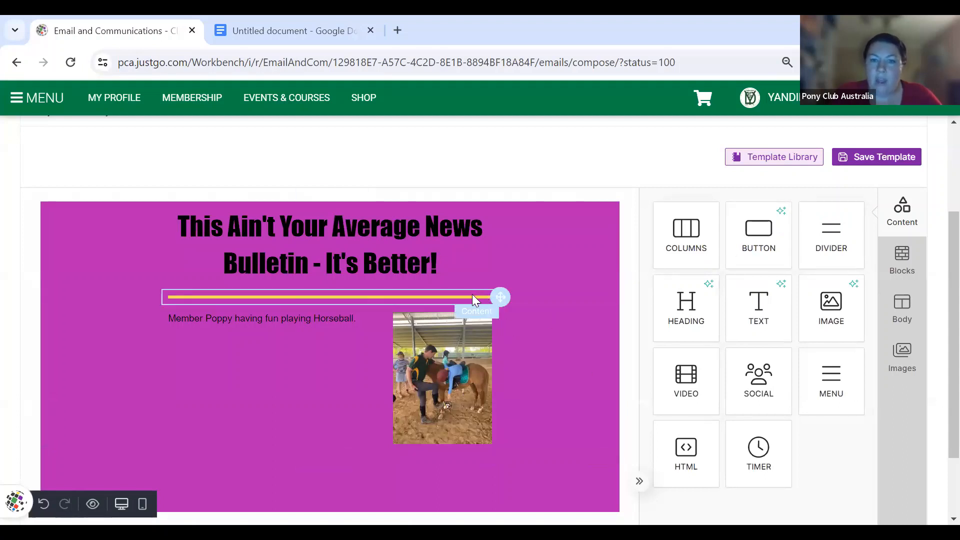
click(472, 294)
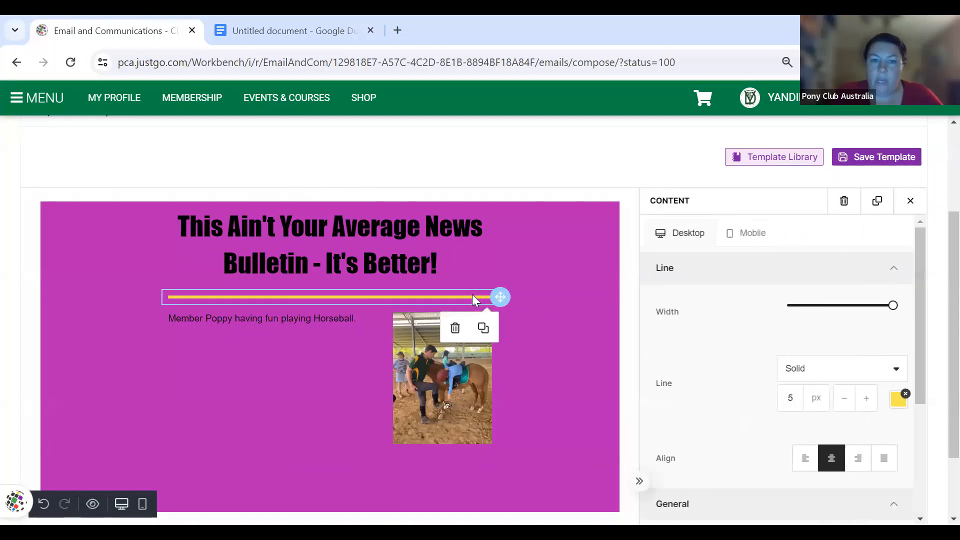
click(484, 328)
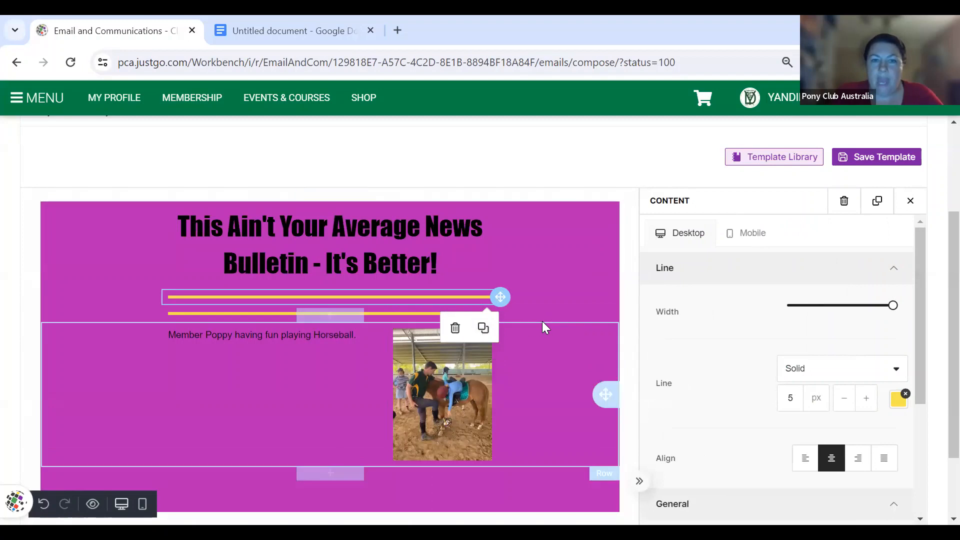
drag(495, 294, 497, 481)
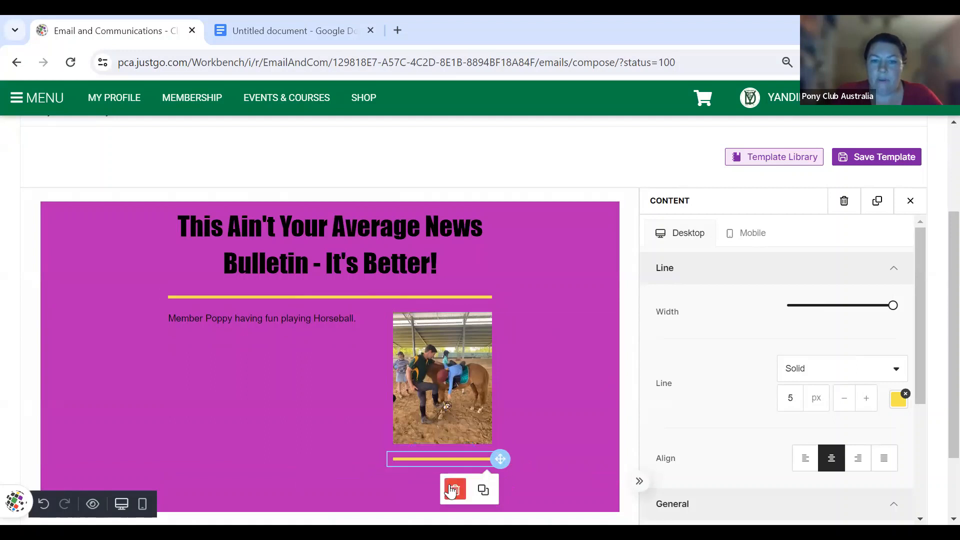
key(Delete)
click(473, 295)
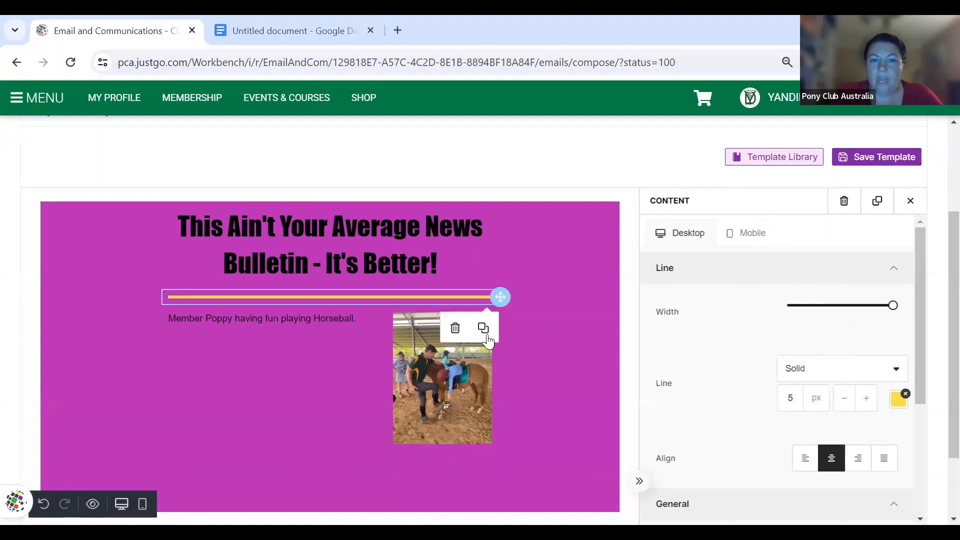
click(485, 340)
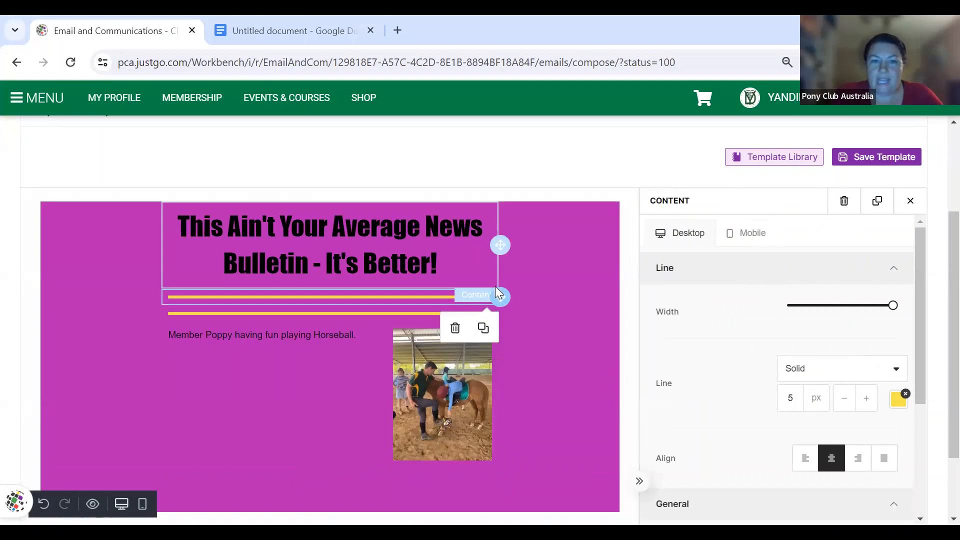
drag(500, 296, 493, 500)
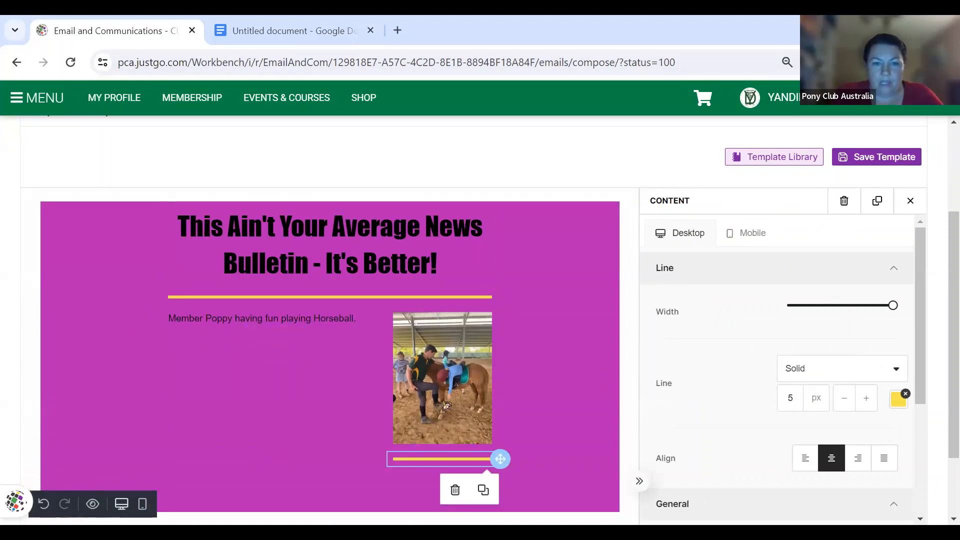
- Put another divider copy in the caption column and pad the caption with blank lines
click(361, 397)
click(484, 294)
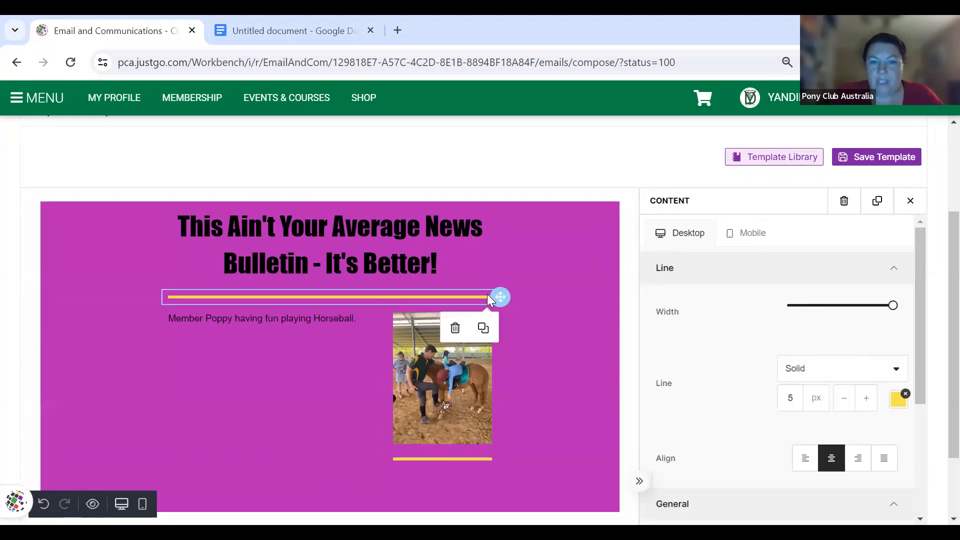
click(483, 328)
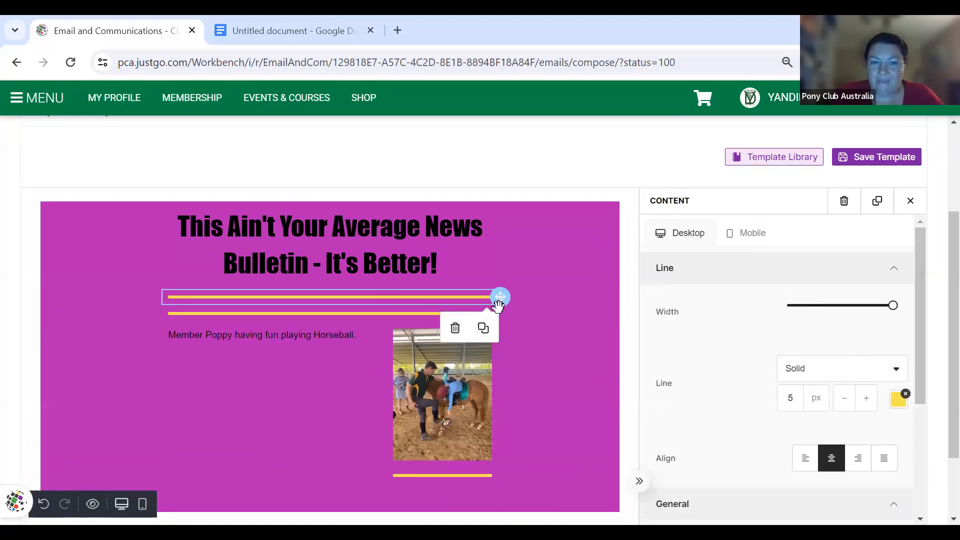
drag(421, 372, 380, 478)
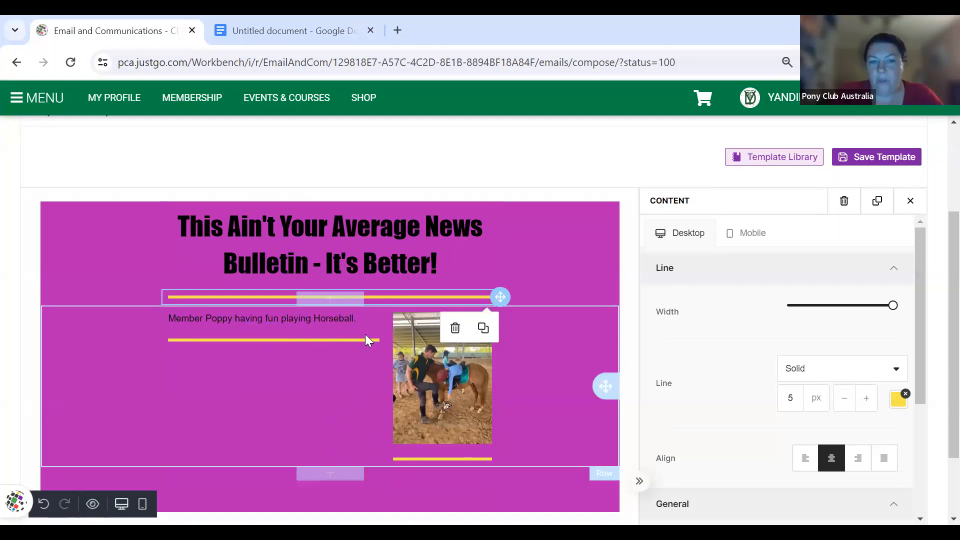
click(360, 318)
key(Return)
key(Return)
key(Return)
key(Return)
key(Return)
key(Return)
key(Return)
key(Return)
key(Return)
key(Return)
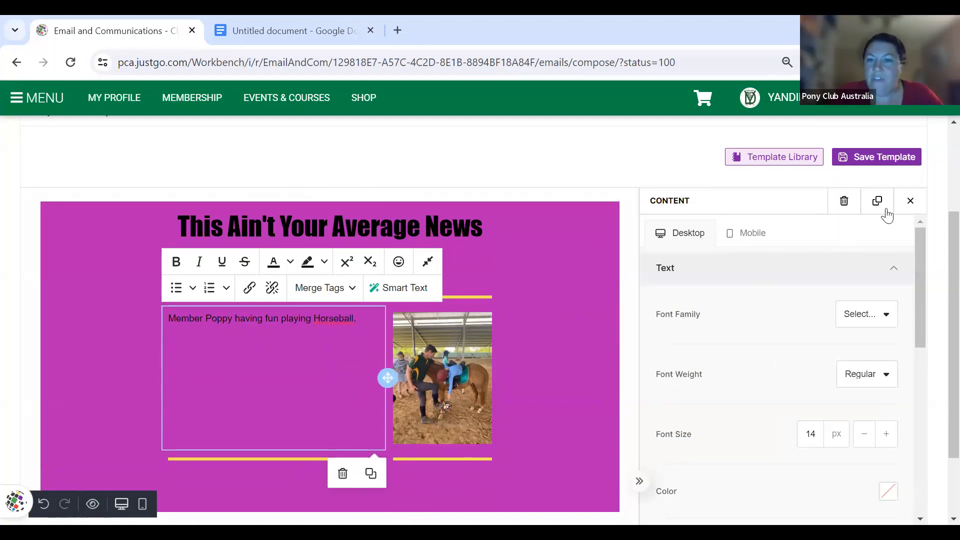
click(911, 201)
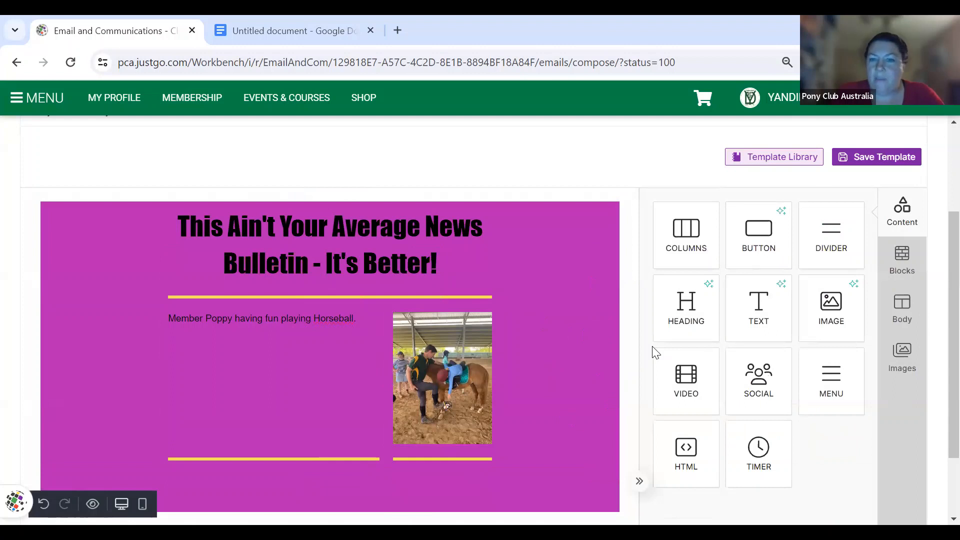
- Add a new columns row below the caption-and-photo section and drop a text block into it
scroll(730, 373, down, 2)
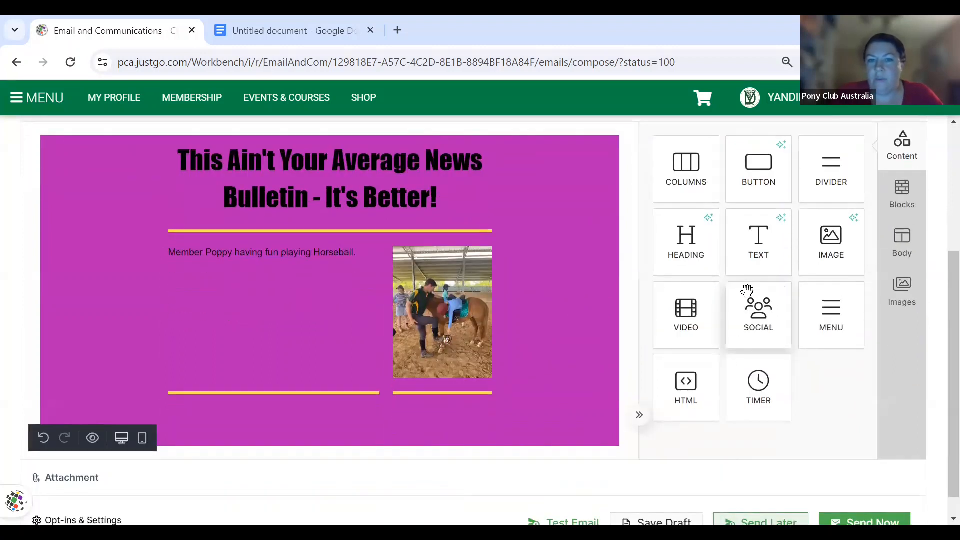
mouse_move(762, 255)
mouse_down()
mouse_move(605, 363)
mouse_move(390, 445)
mouse_move(331, 439)
mouse_move(307, 469)
mouse_move(367, 465)
mouse_move(431, 371)
mouse_up()
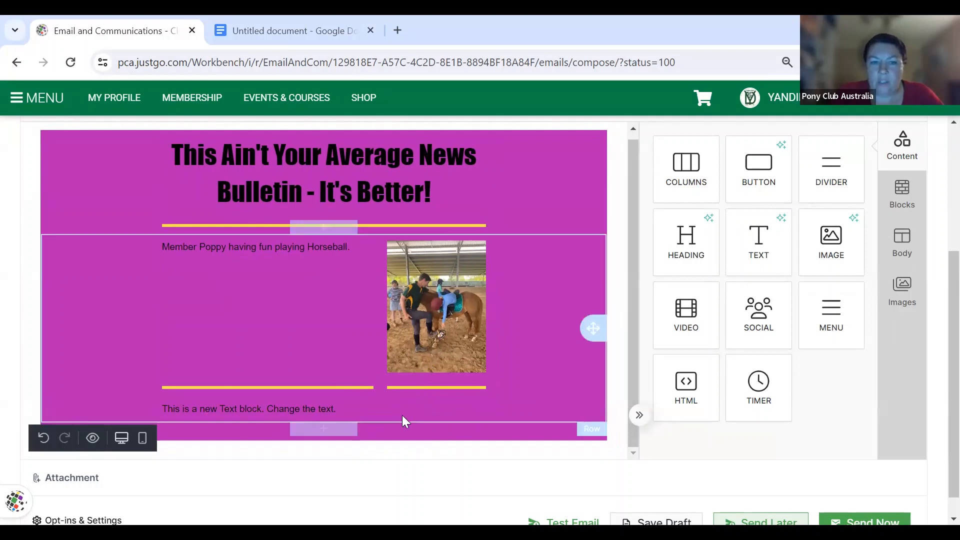
click(336, 409)
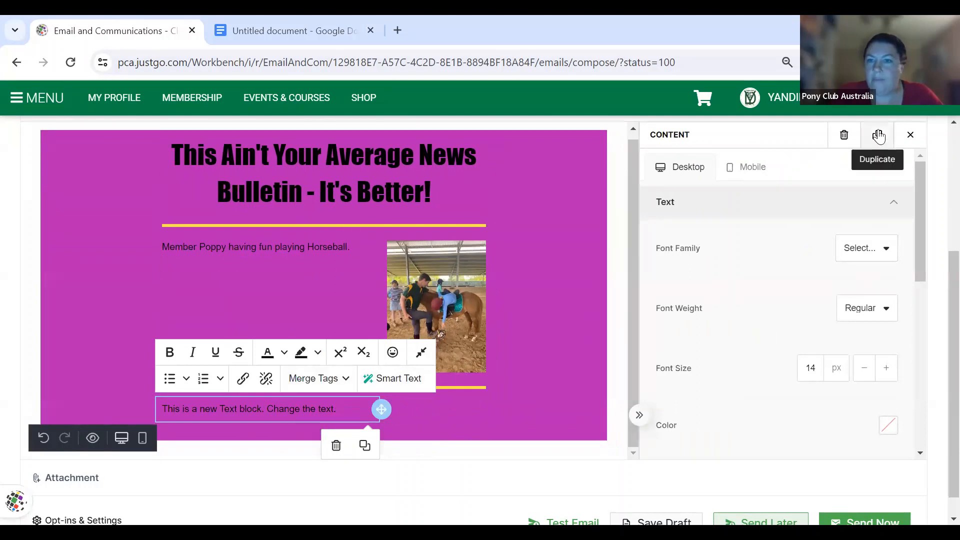
click(845, 142)
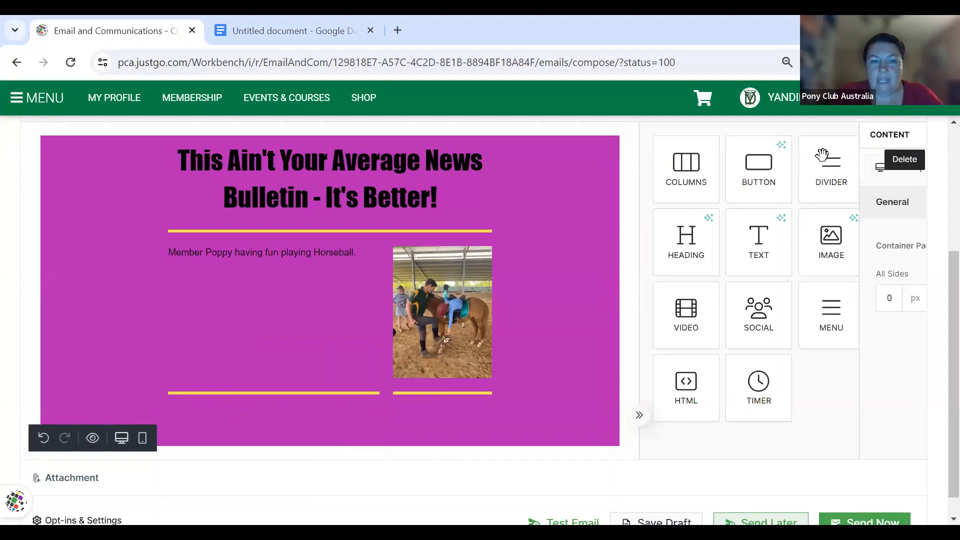
scroll(577, 363, down, 1)
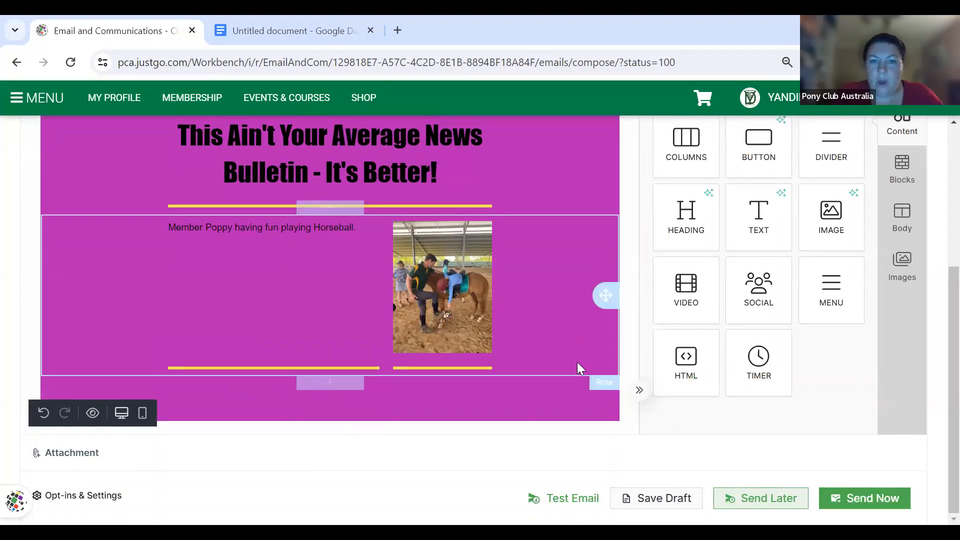
drag(691, 152, 454, 434)
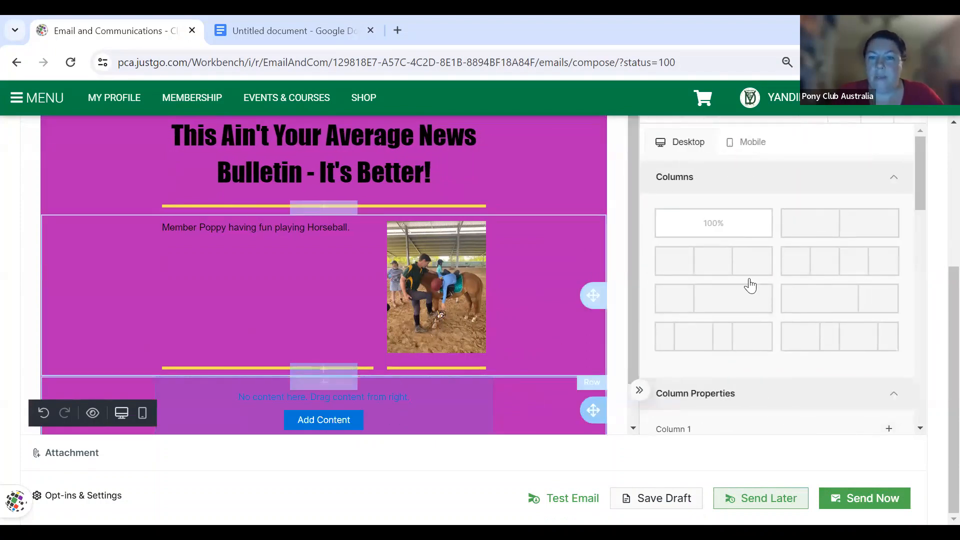
scroll(840, 216, up, 2)
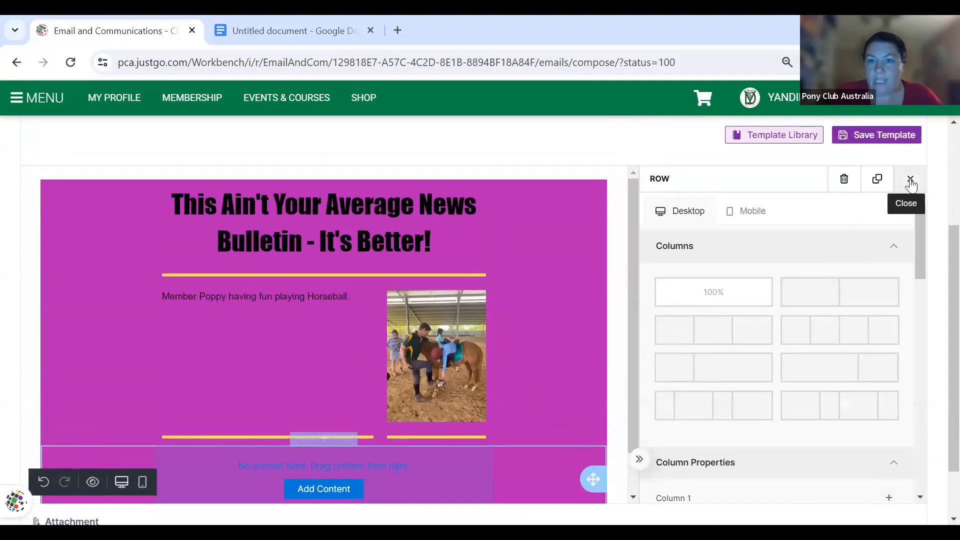
click(910, 180)
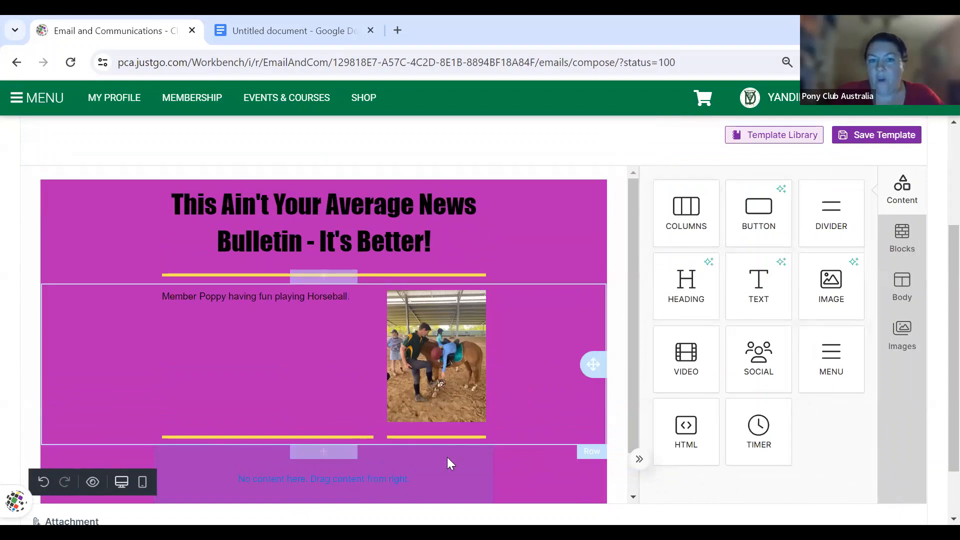
mouse_move(759, 284)
mouse_down()
mouse_move(392, 471)
mouse_move(403, 398)
mouse_move(398, 424)
mouse_up()
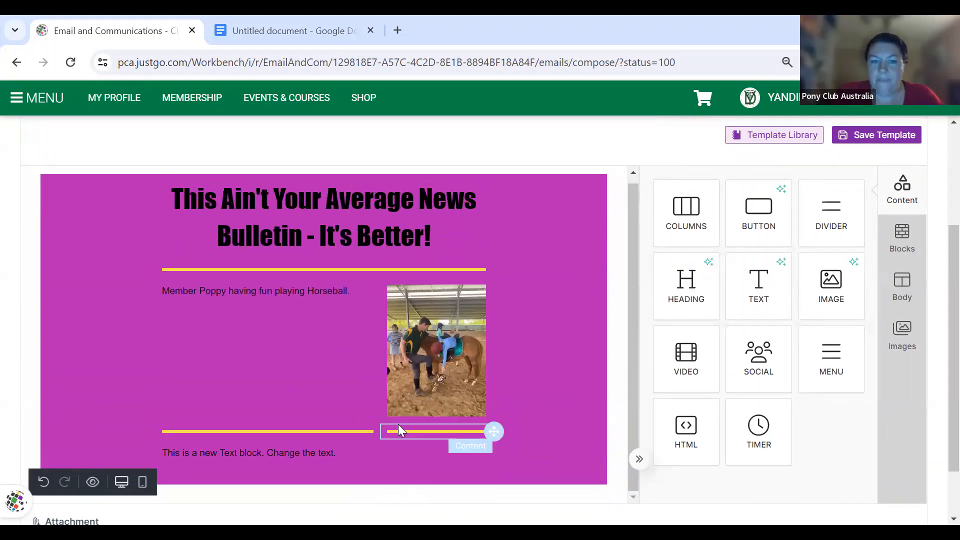
- Make the new text block's placeholder line bold and blue
click(284, 458)
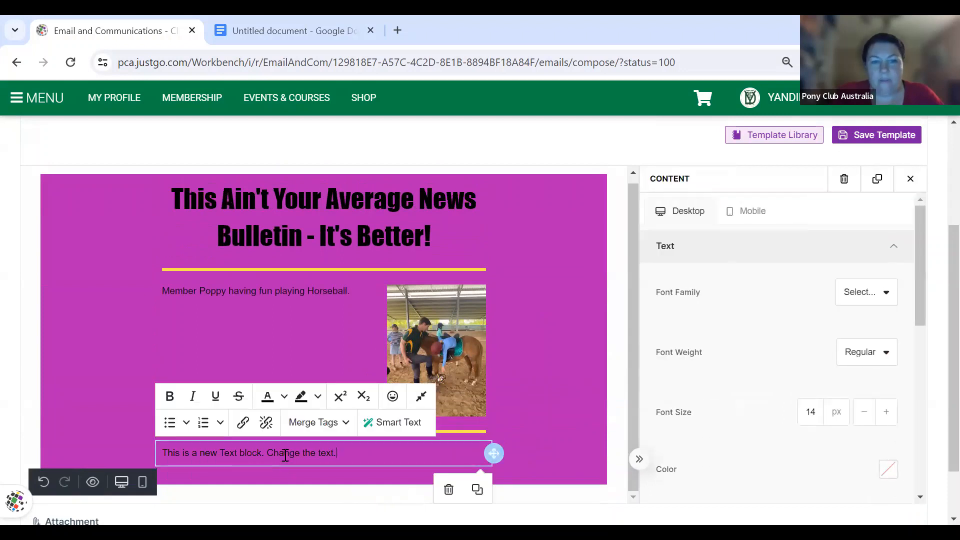
triple_click(198, 454)
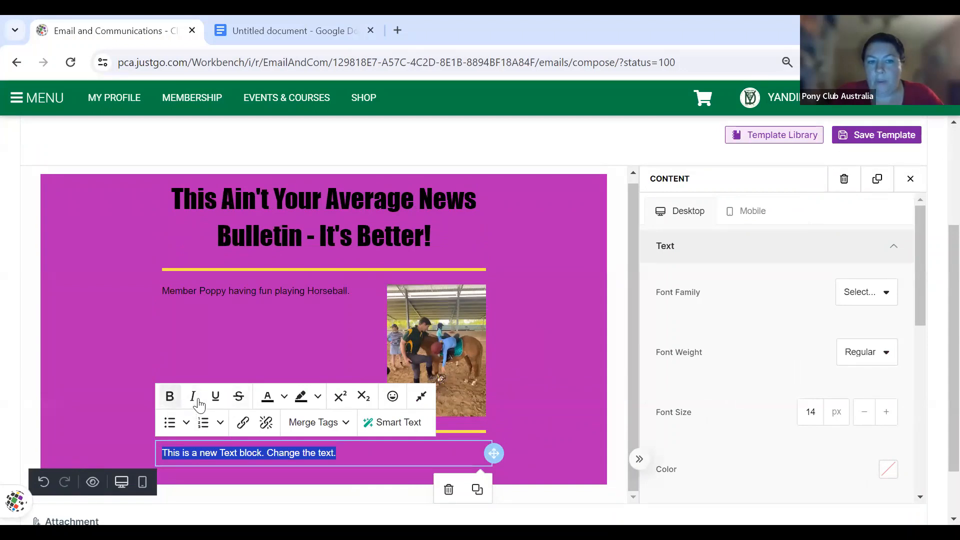
click(170, 397)
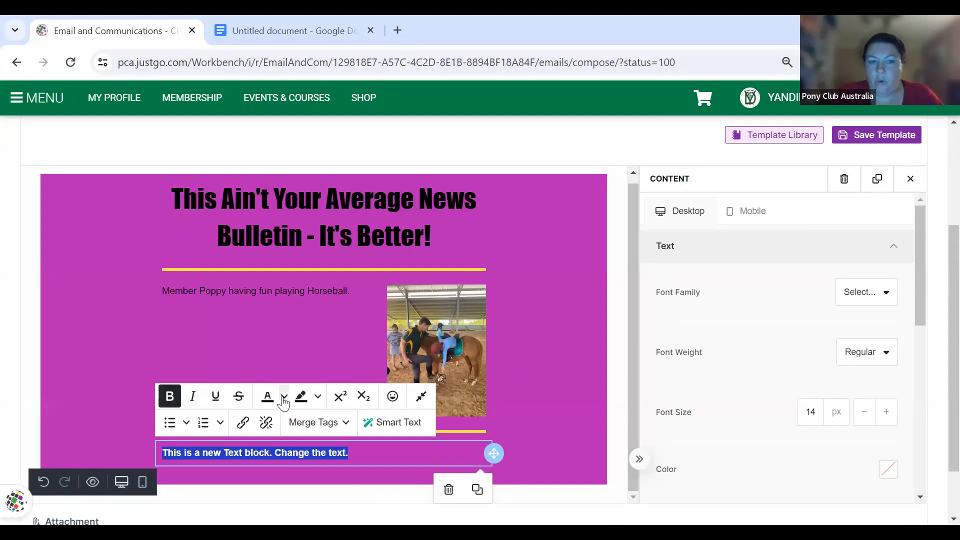
click(283, 397)
click(347, 331)
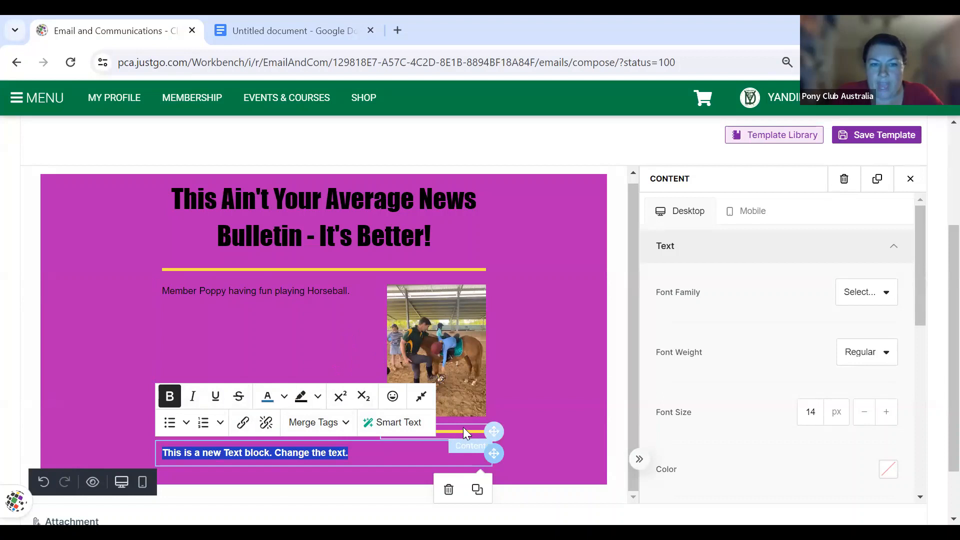
click(542, 437)
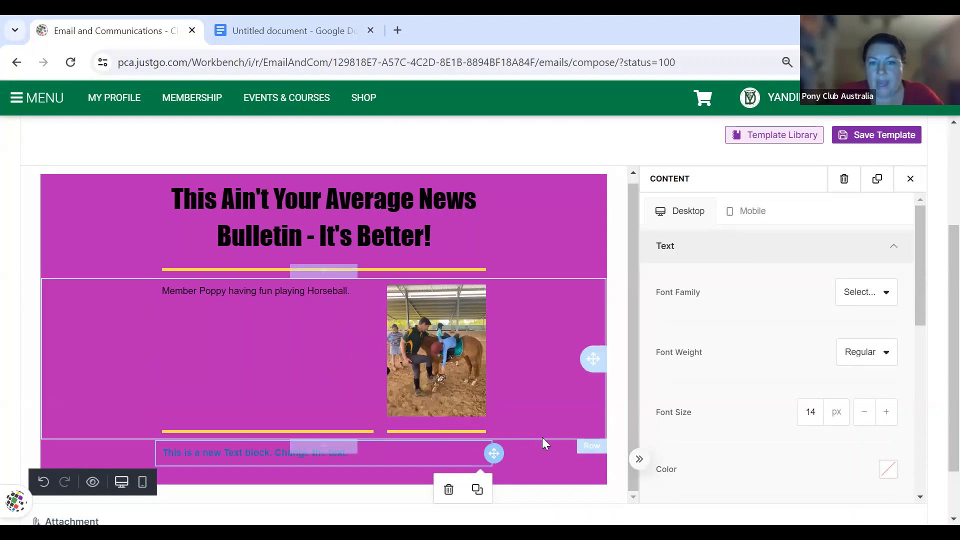
click(388, 453)
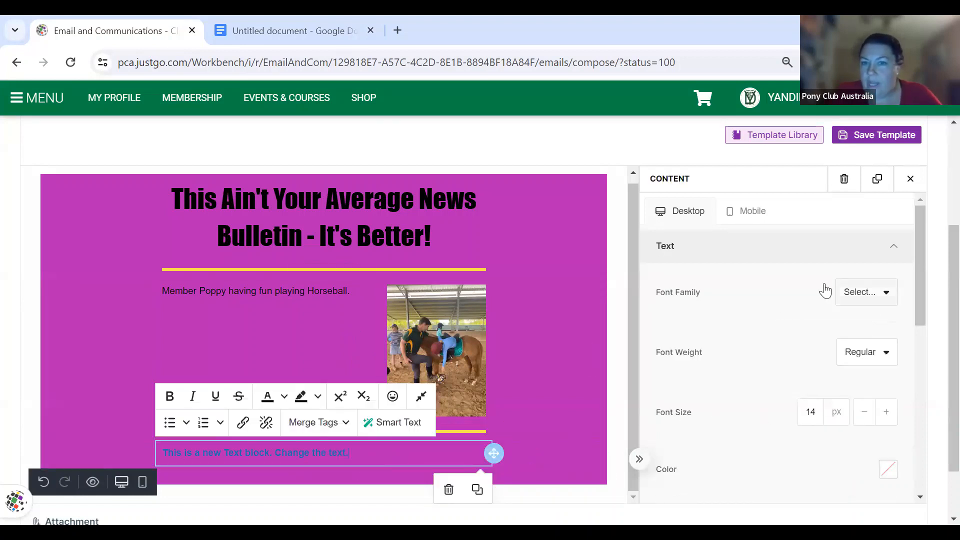
- Set the text block's font to Comic Sans MS at size 21
click(893, 299)
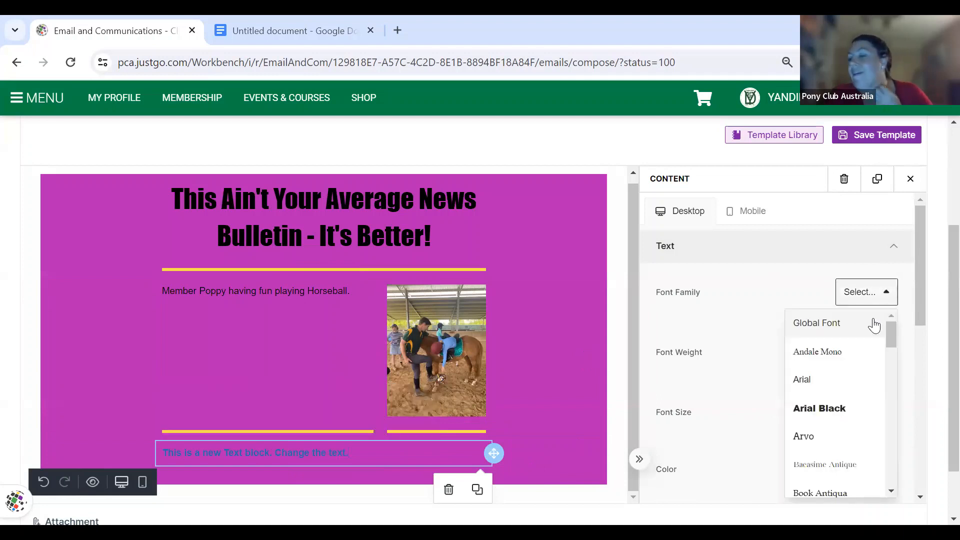
scroll(820, 455, down, 3)
scroll(820, 457, down, 1)
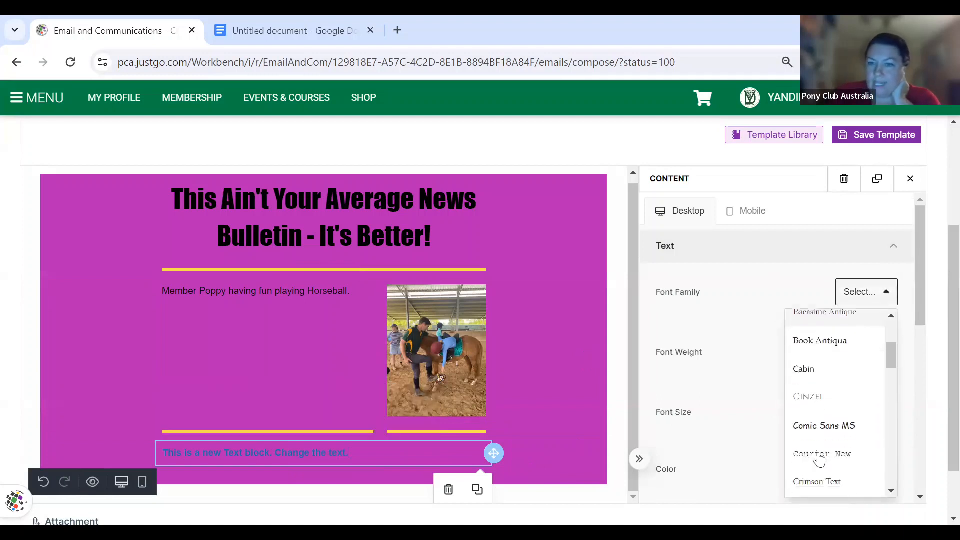
click(829, 426)
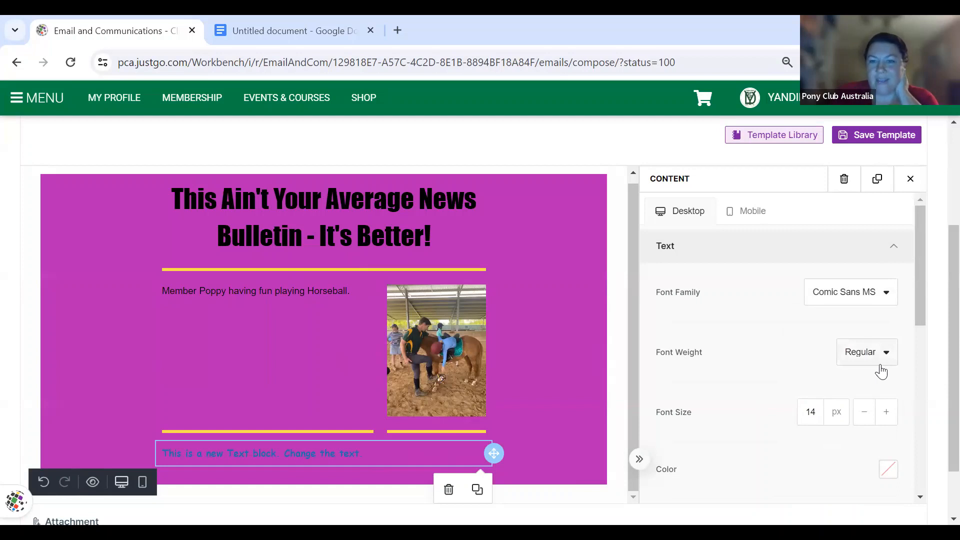
click(887, 412)
click(887, 413)
click(887, 413)
click(887, 412)
click(887, 412)
click(887, 412)
click(888, 412)
scroll(845, 418, down, 2)
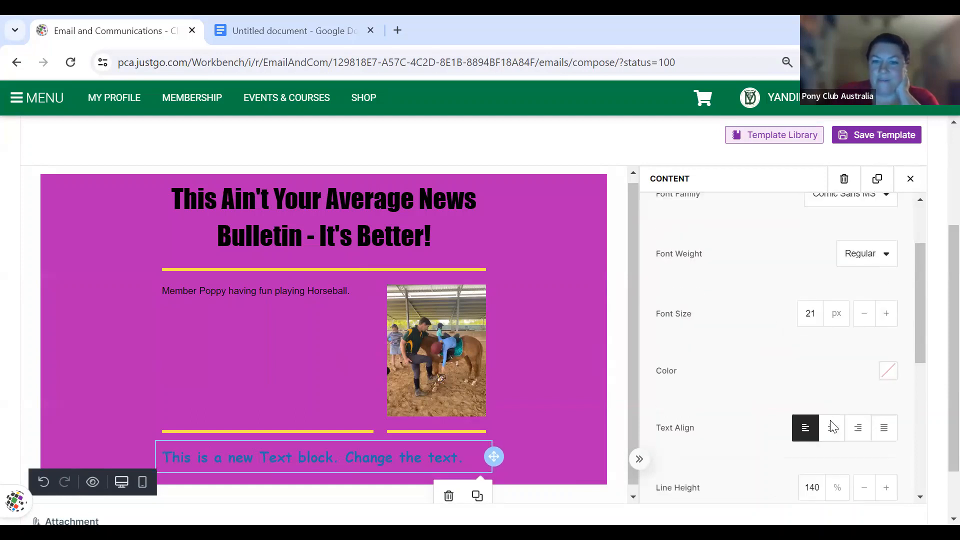
- Change the text block's colour to teal, hex 1DA4A7
click(889, 361)
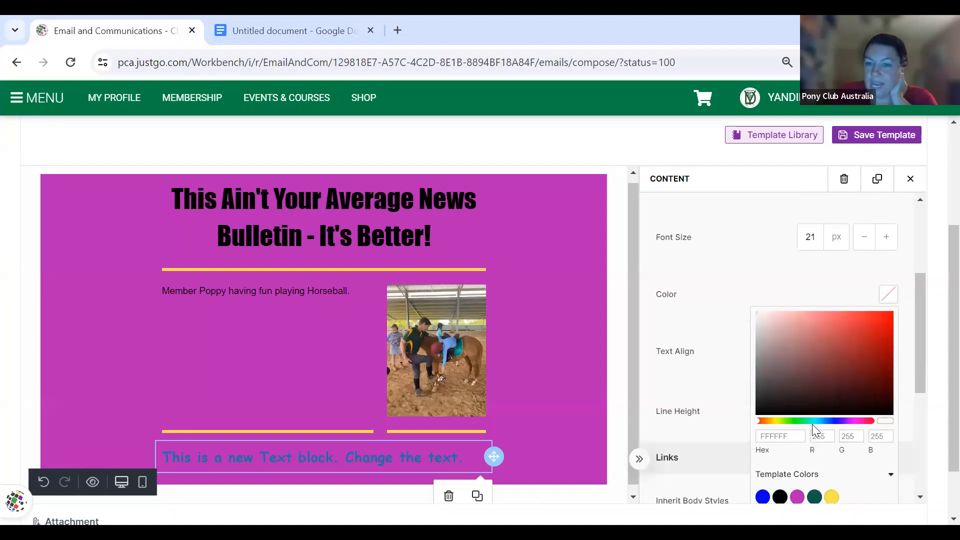
scroll(812, 420, down, 1)
click(816, 380)
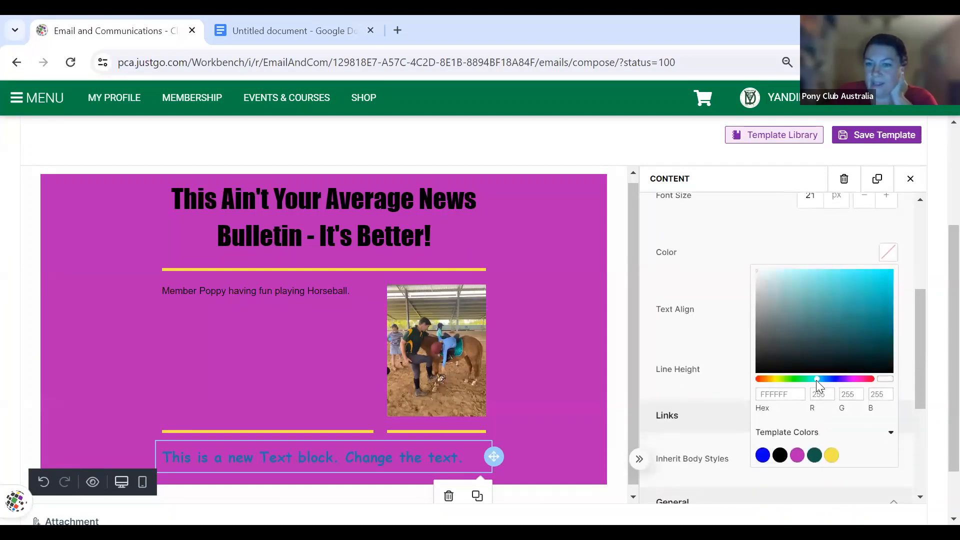
click(843, 334)
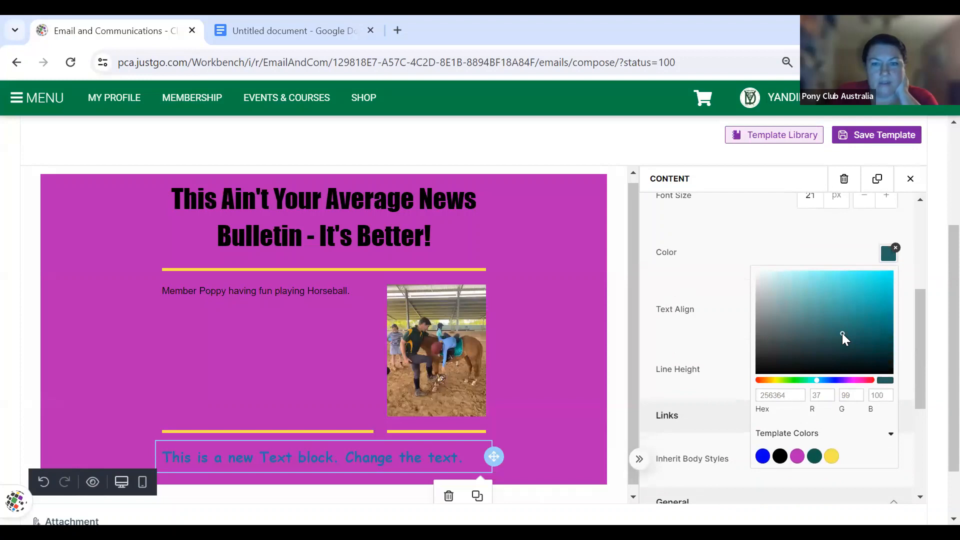
click(861, 315)
click(870, 307)
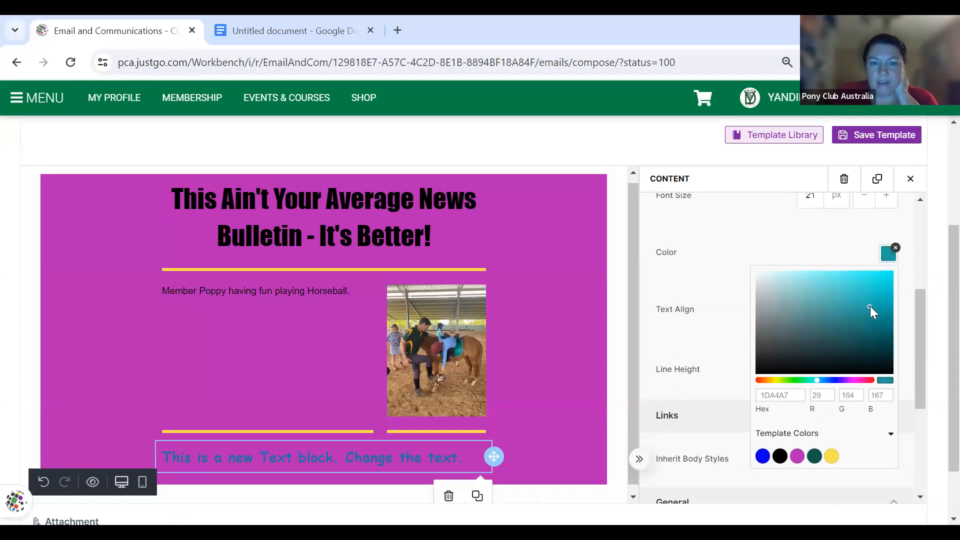
click(742, 357)
scroll(742, 357, down, 4)
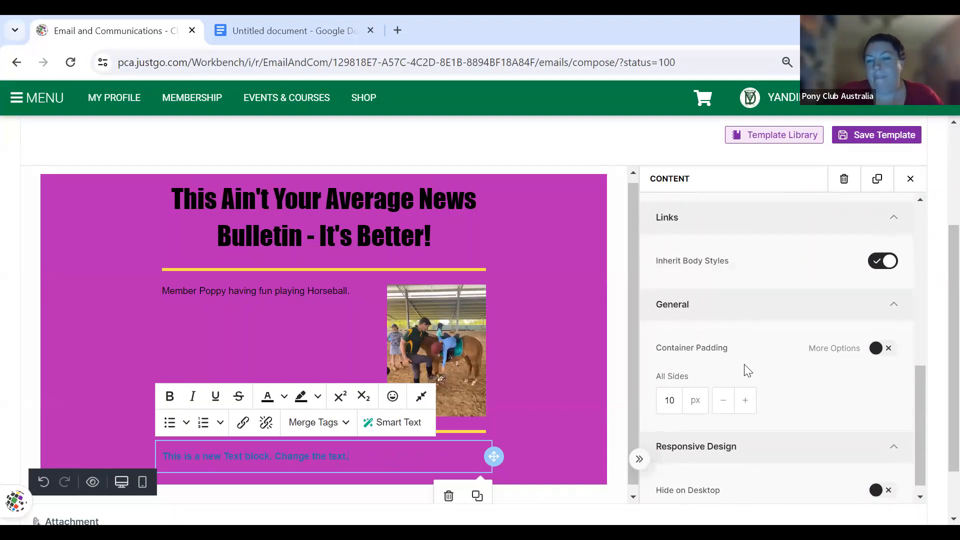
- Set the text block's container padding to 21 px on all sides and close its settings
click(744, 402)
click(744, 402)
click(744, 402)
click(744, 402)
click(744, 402)
click(744, 402)
click(744, 402)
click(744, 402)
click(744, 402)
click(744, 402)
click(744, 402)
scroll(482, 441, down, 1)
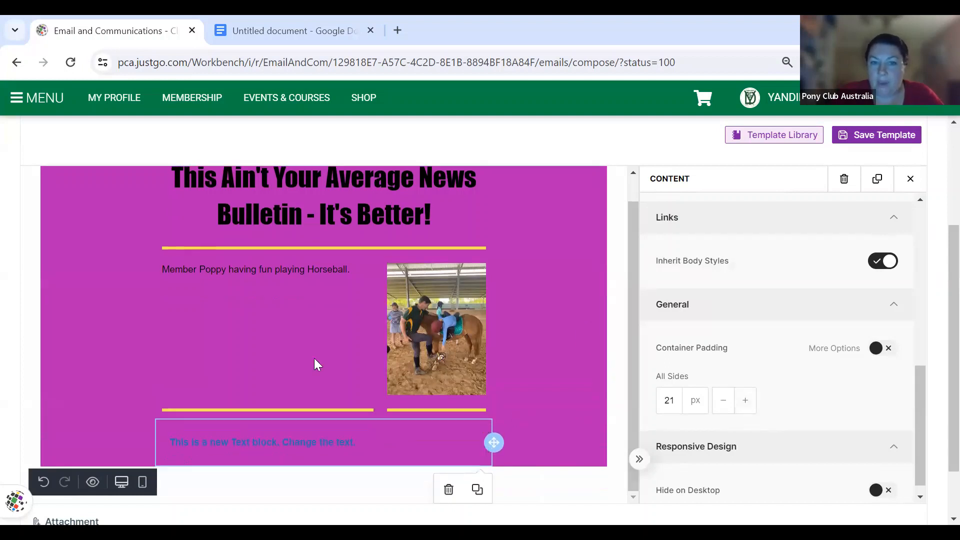
scroll(797, 440, down, 1)
scroll(796, 440, up, 1)
scroll(796, 440, down, 1)
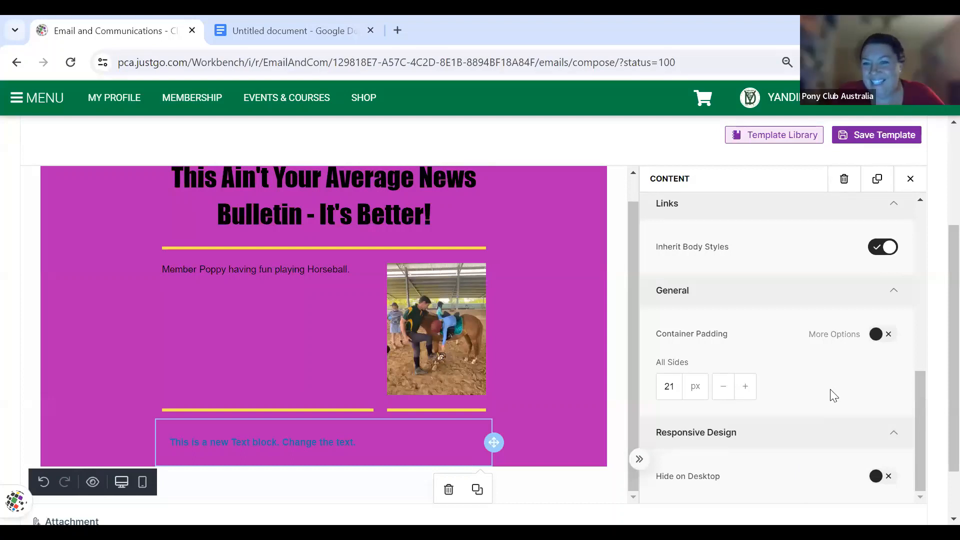
scroll(830, 389, up, 5)
scroll(830, 389, up, 1)
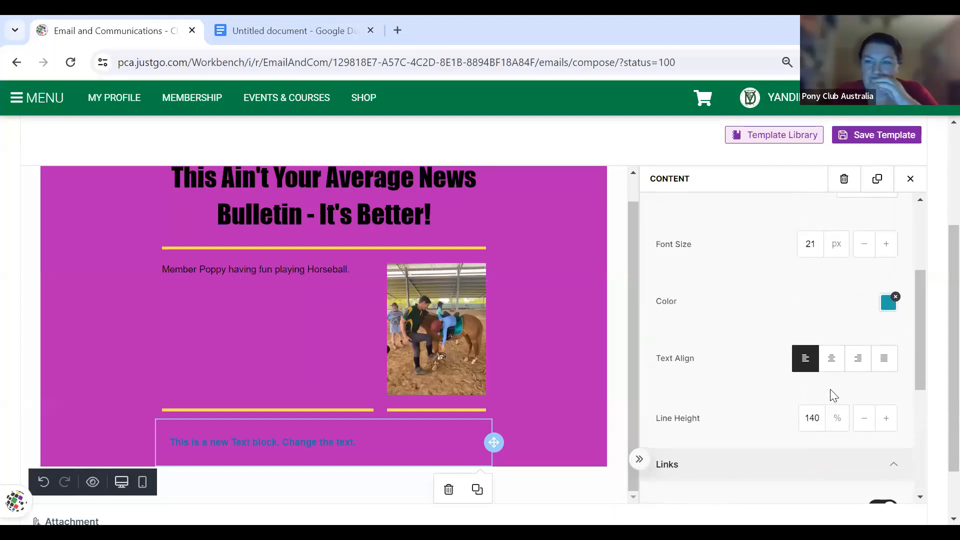
click(910, 179)
scroll(563, 352, down, 2)
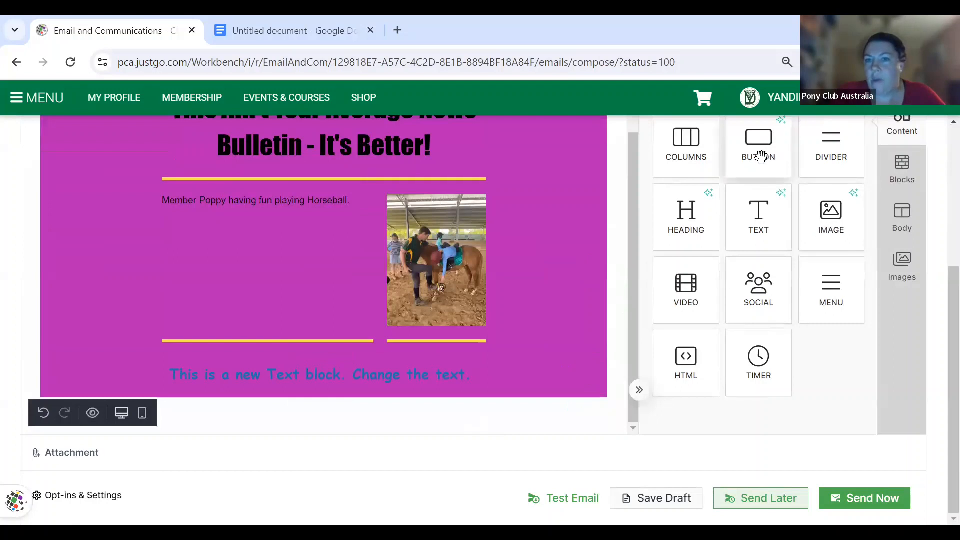
- Add an empty row beneath the teal text and place a 'Button Text' button in it
mouse_move(760, 153)
mouse_down()
mouse_move(688, 212)
mouse_move(770, 215)
mouse_move(525, 390)
mouse_move(515, 385)
mouse_move(543, 347)
mouse_move(502, 382)
mouse_up()
drag(636, 304, 637, 255)
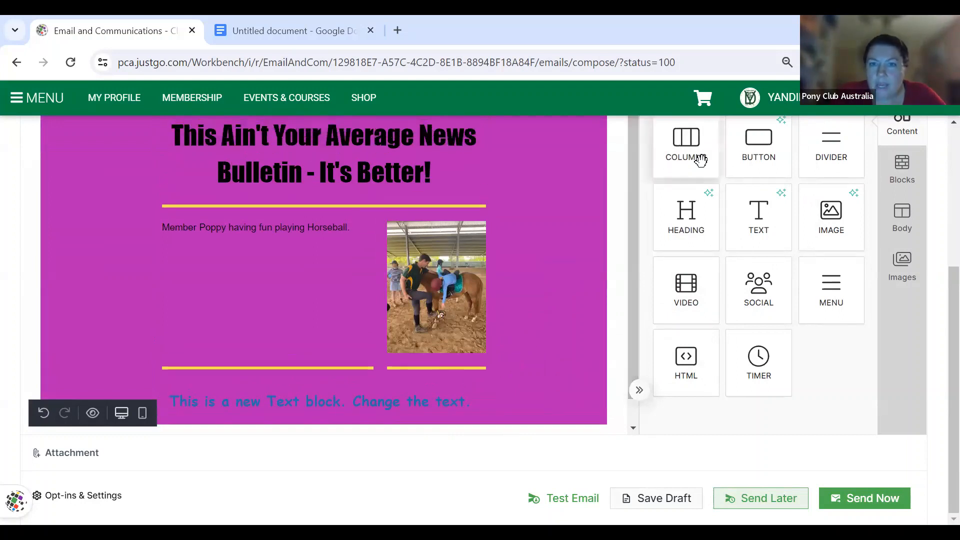
mouse_move(700, 160)
mouse_down()
mouse_move(595, 275)
mouse_move(500, 424)
mouse_move(499, 396)
mouse_move(510, 411)
mouse_move(519, 385)
mouse_up()
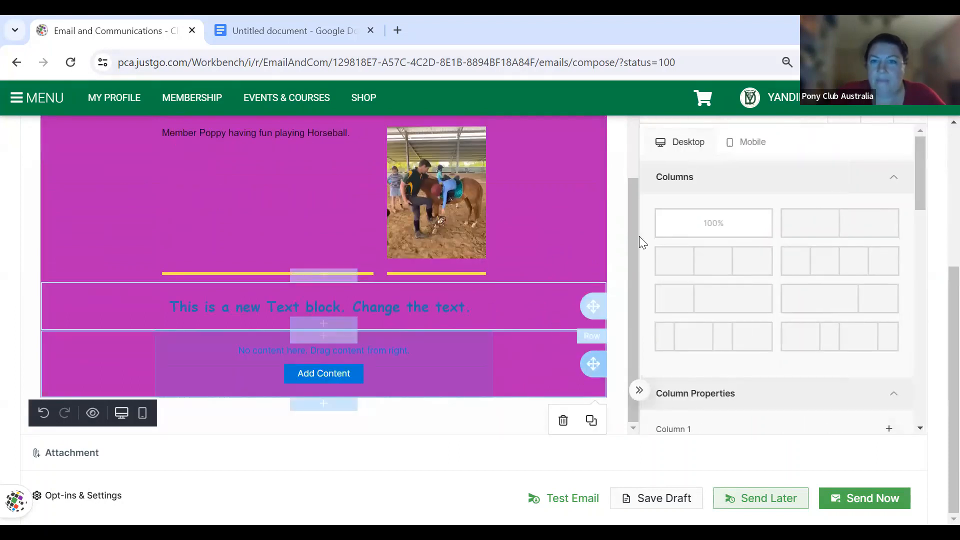
scroll(888, 186, up, 2)
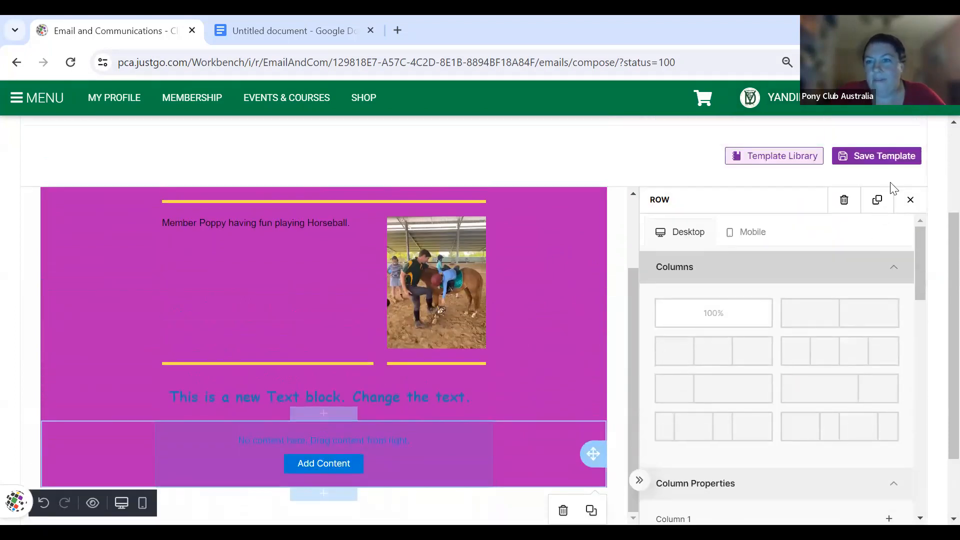
click(907, 198)
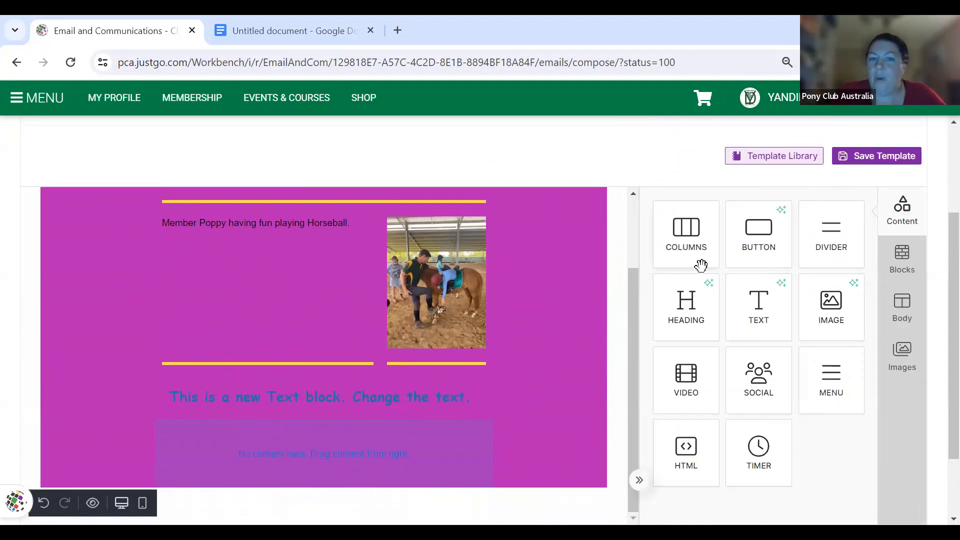
drag(766, 220, 367, 454)
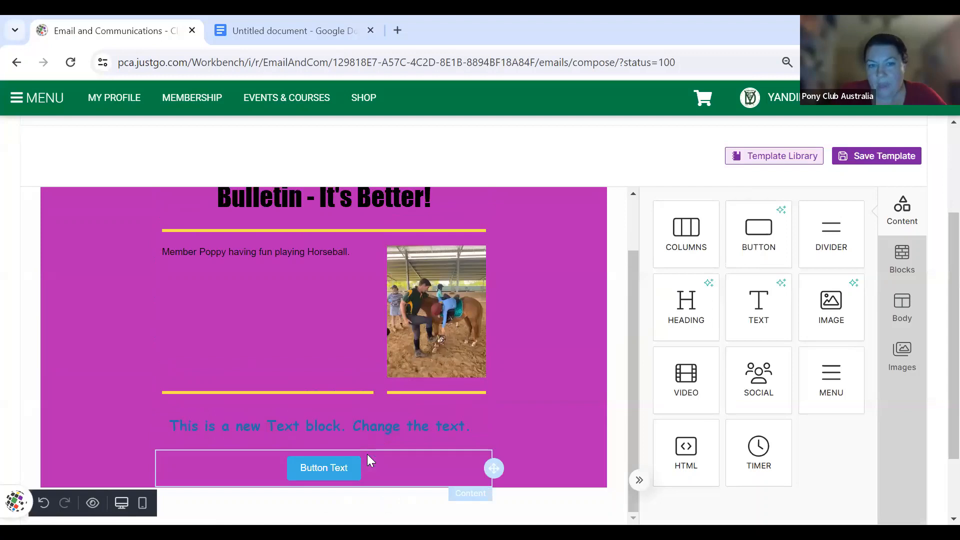
scroll(370, 460, down, 1)
scroll(369, 456, down, 1)
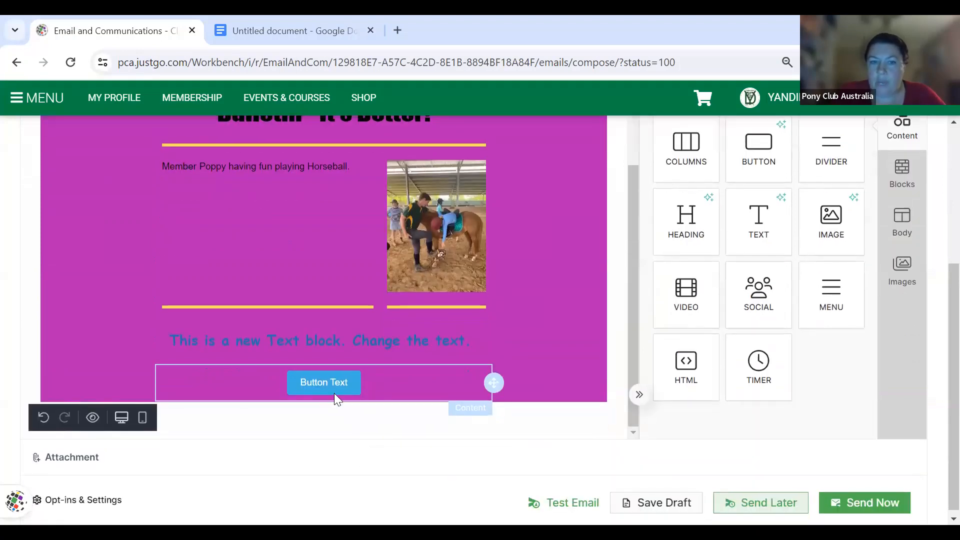
- Relabel the new button 'Contact Us'
click(330, 387)
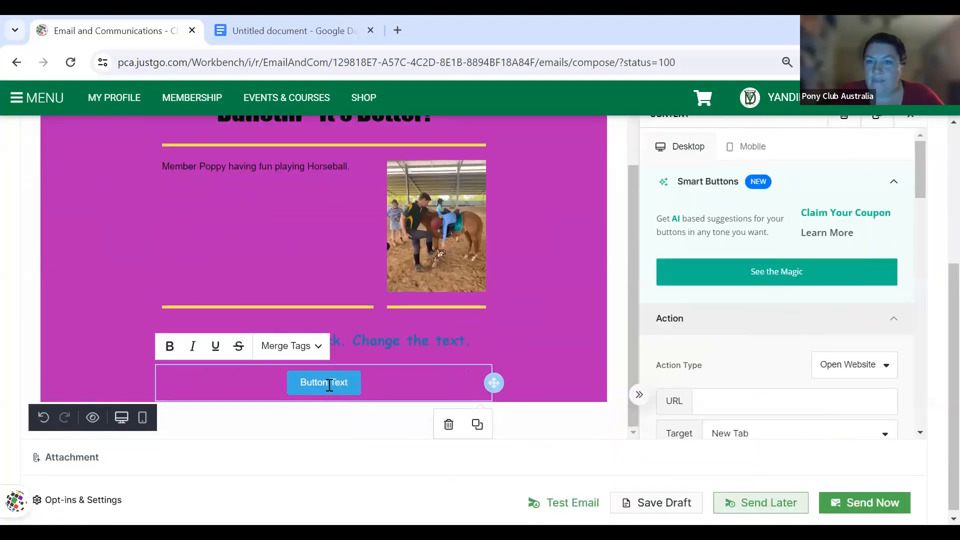
triple_click(330, 385)
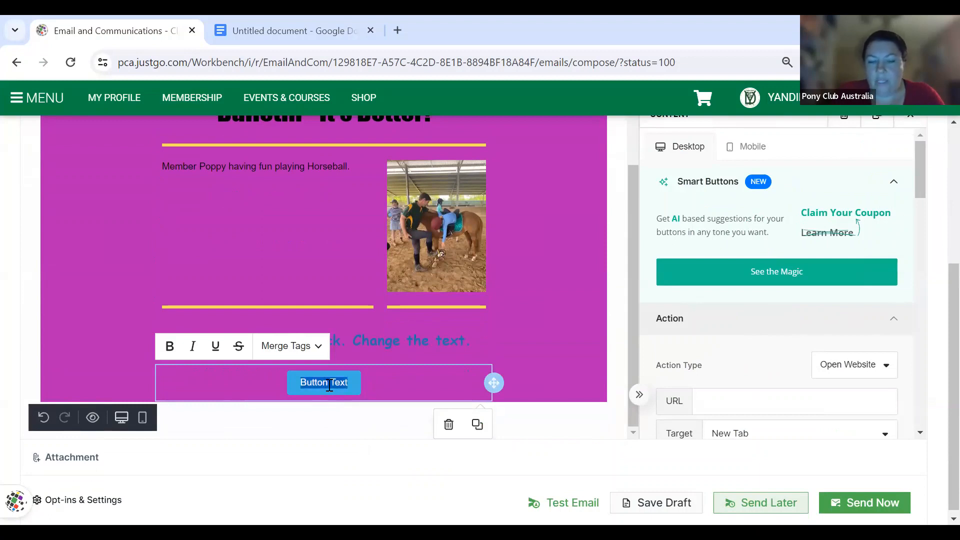
text(Co)
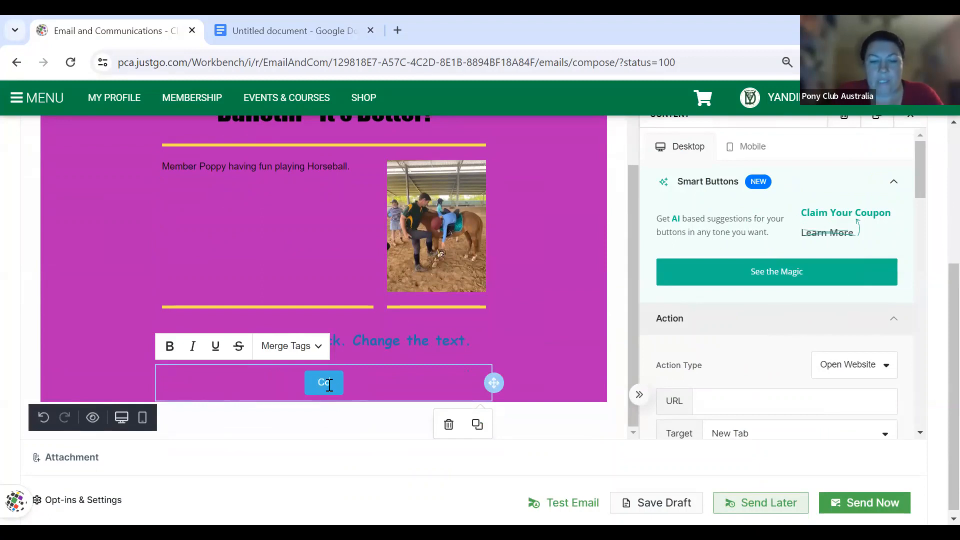
text(ntact Us)
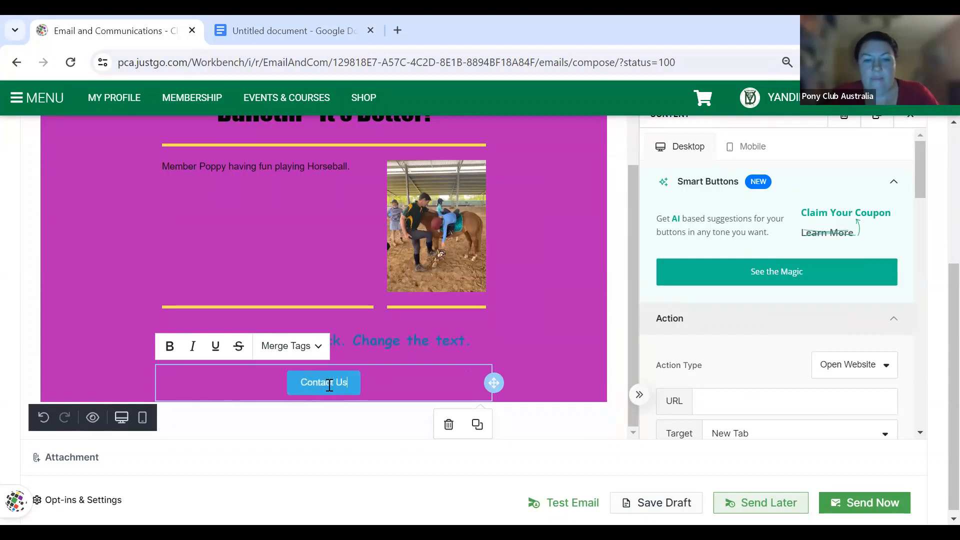
scroll(728, 375, down, 1)
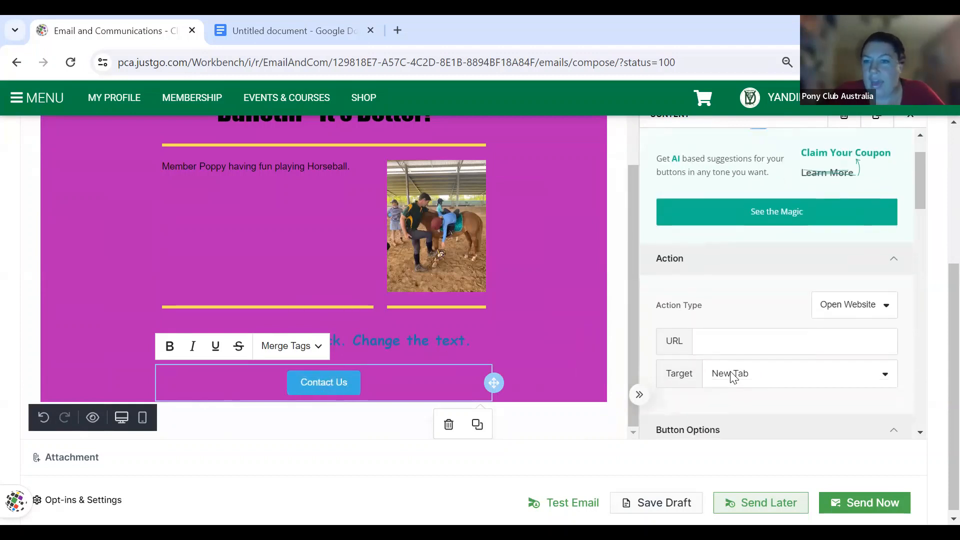
- Keep the button's action as Open Website, opening in a New Tab, ready for a URL
click(889, 307)
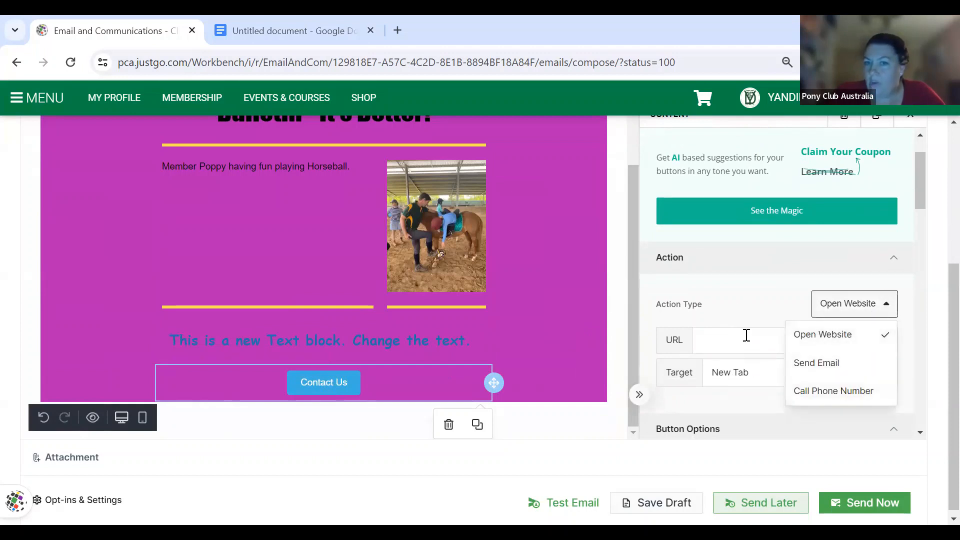
click(794, 366)
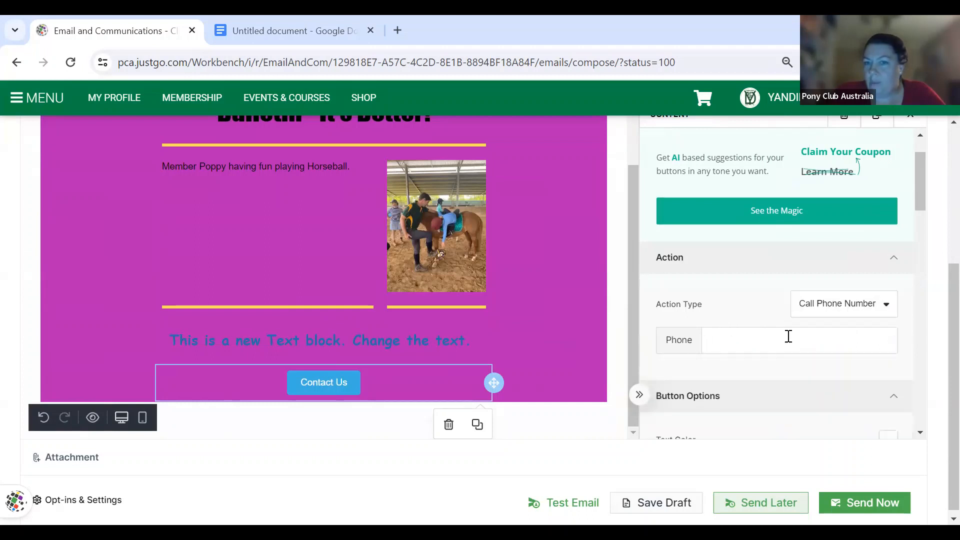
click(865, 305)
click(852, 333)
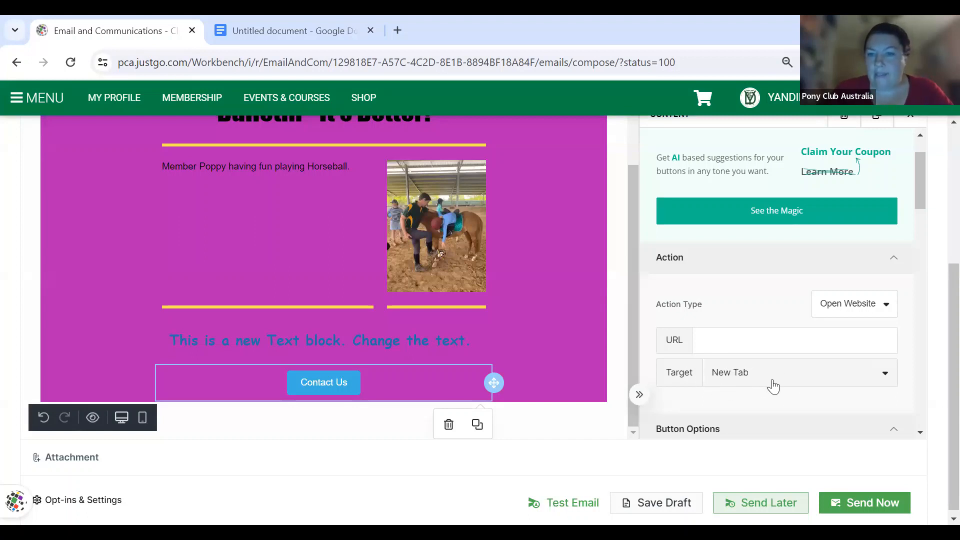
click(894, 384)
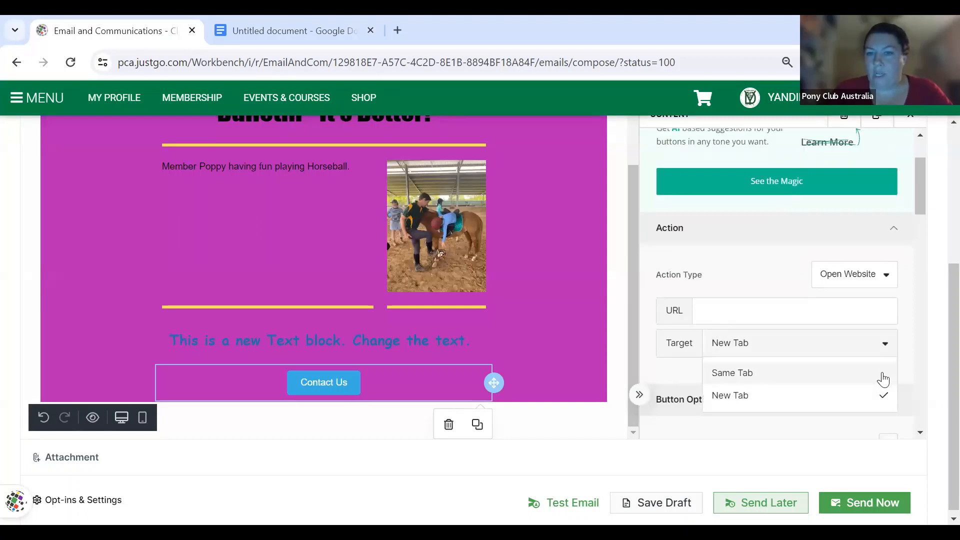
click(816, 348)
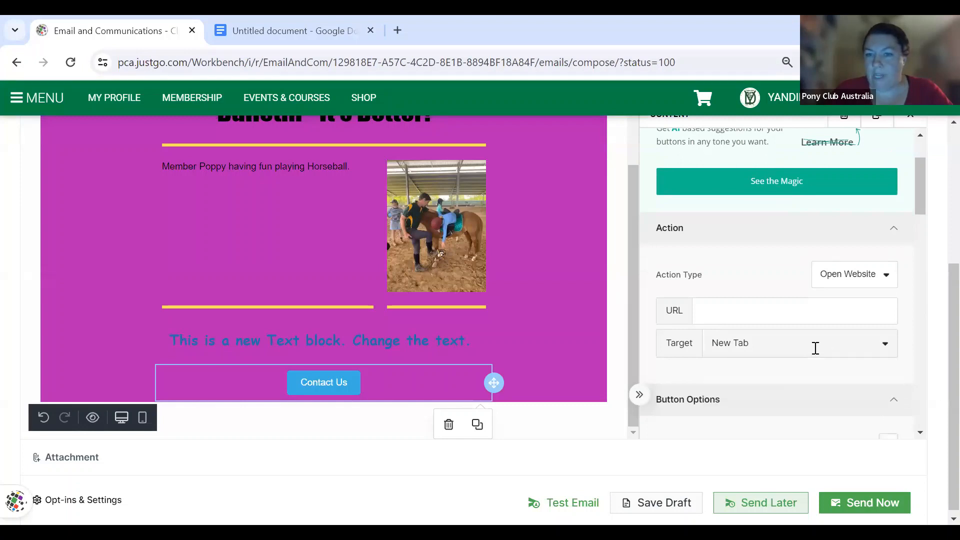
click(731, 310)
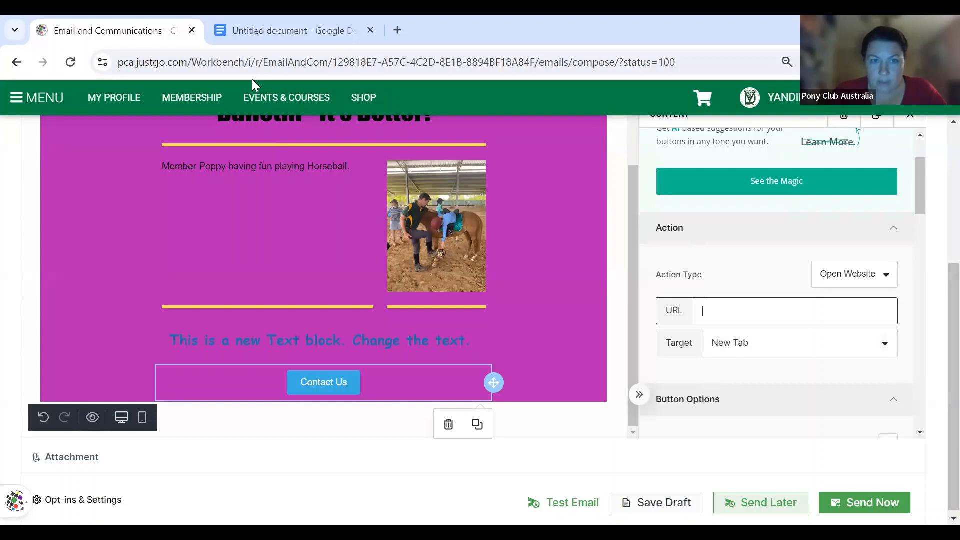
- Load the Yandina & District Pony Club Facebook page in a new tab and copy its address
click(398, 31)
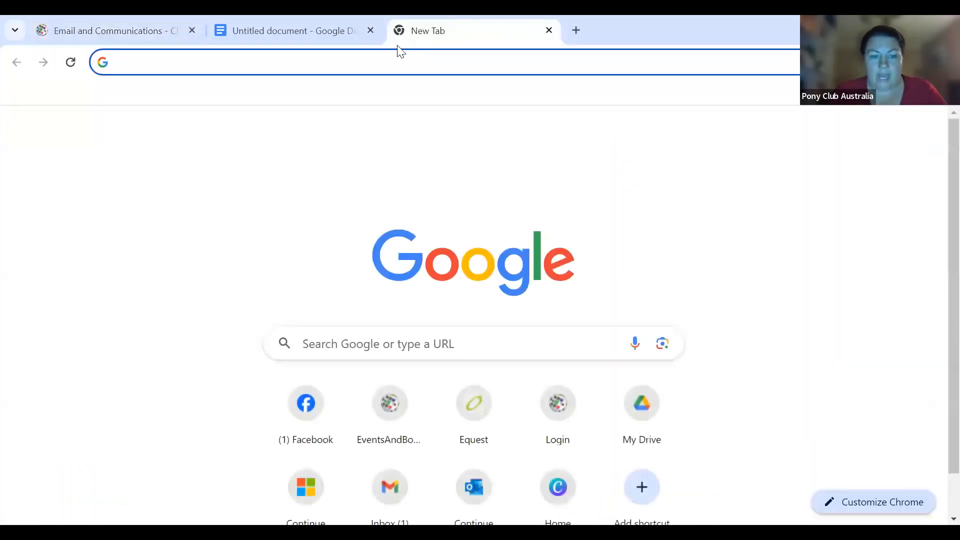
text(f)
key(Return)
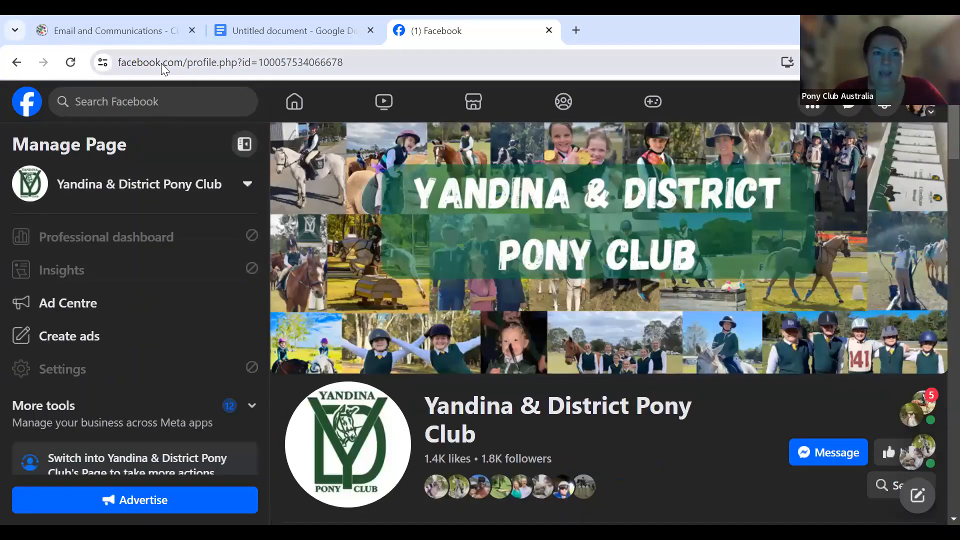
click(161, 63)
key(ctrl+c)
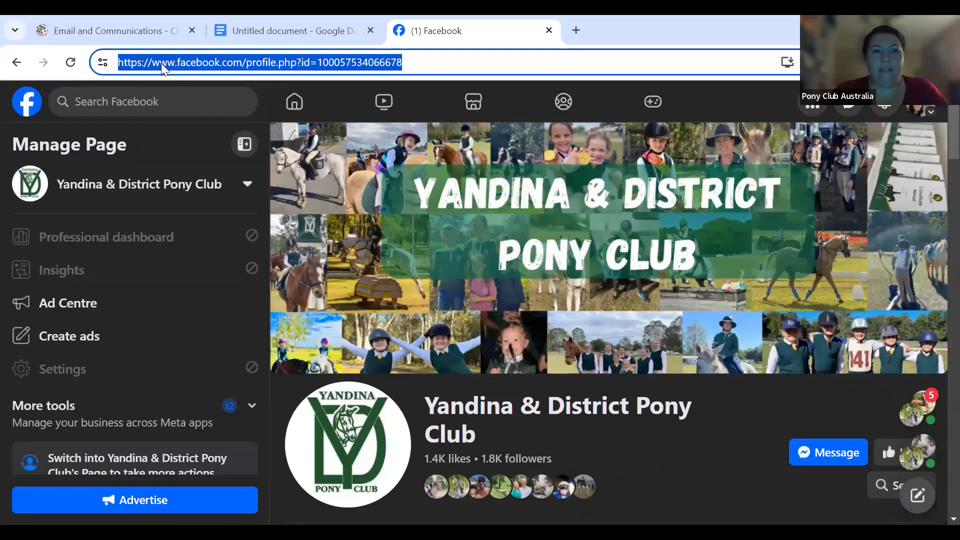
click(165, 40)
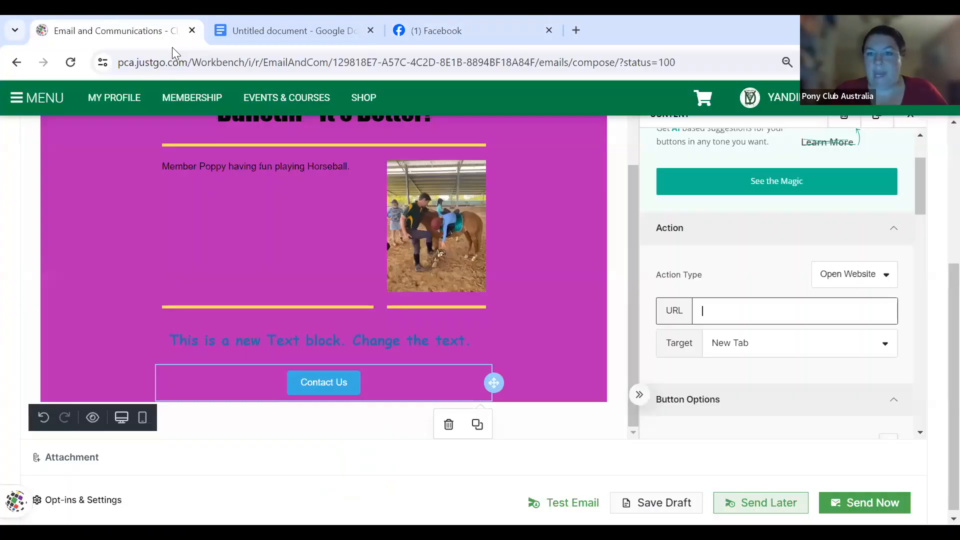
- Paste the Facebook page address as the button link and relabel the button 'Join Us'
key(ctrl+v)
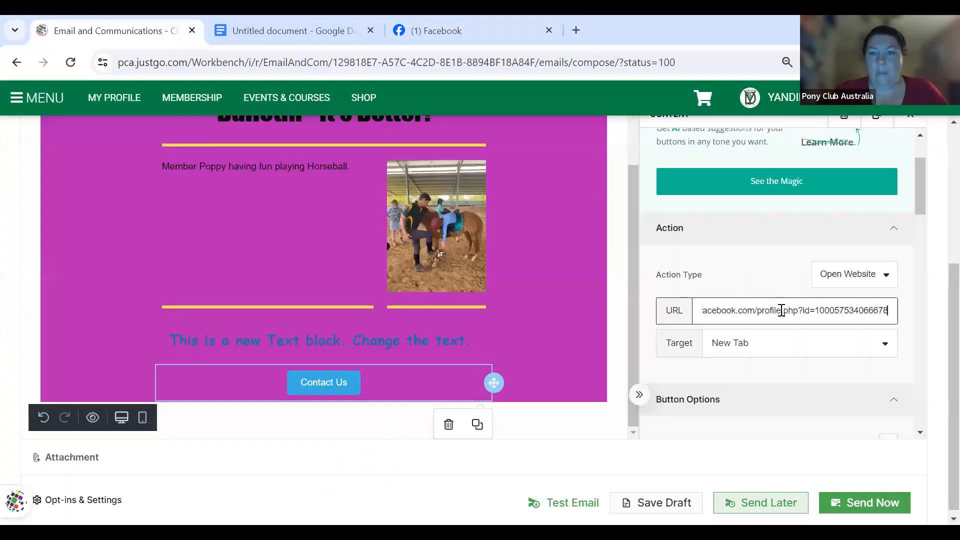
click(329, 383)
double_click(329, 383)
text(Join)
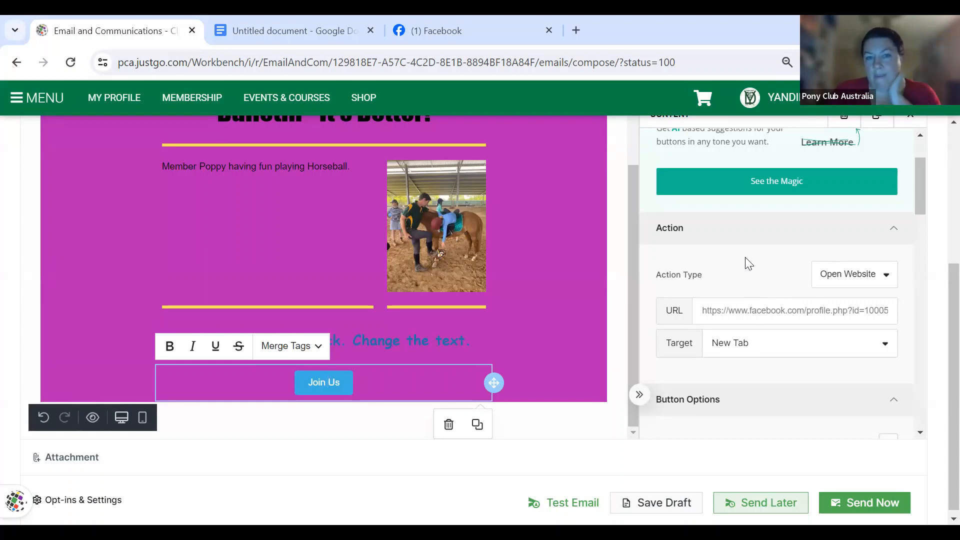
- Make the Join Us text black and bold
scroll(484, 356, down, 2)
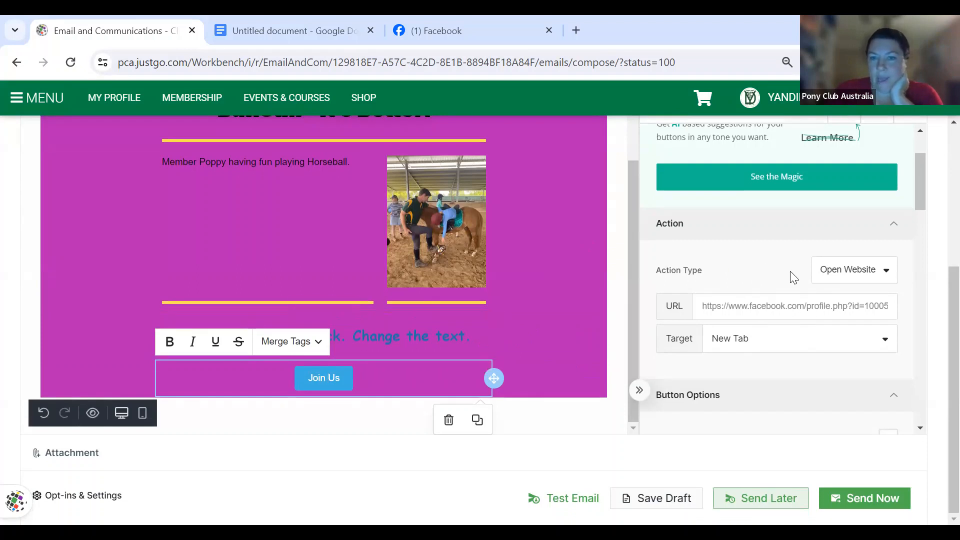
scroll(790, 271, up, 1)
scroll(790, 271, down, 5)
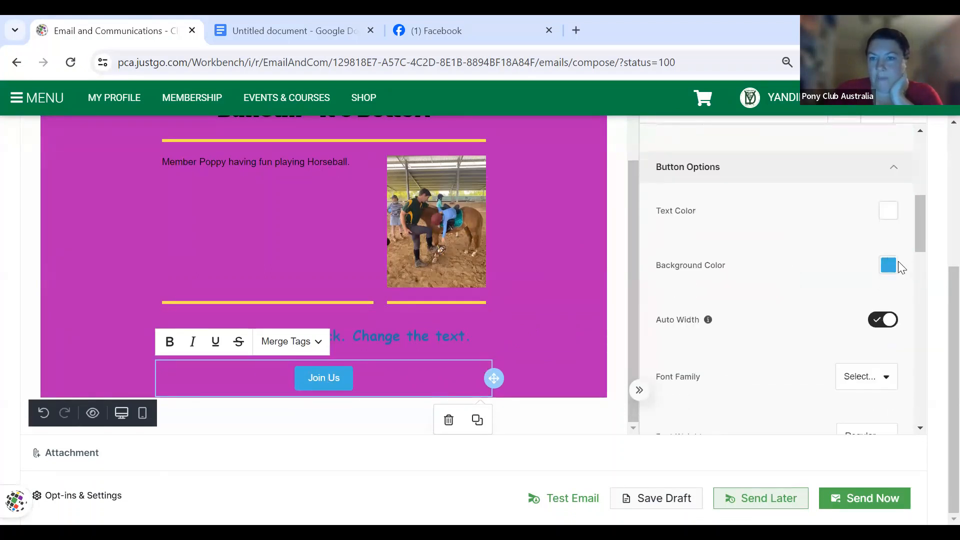
click(887, 214)
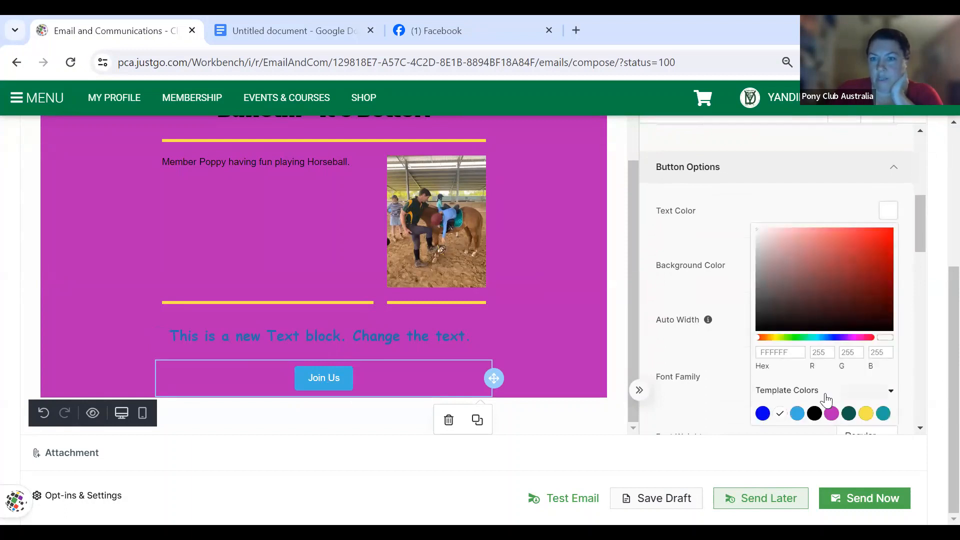
click(816, 415)
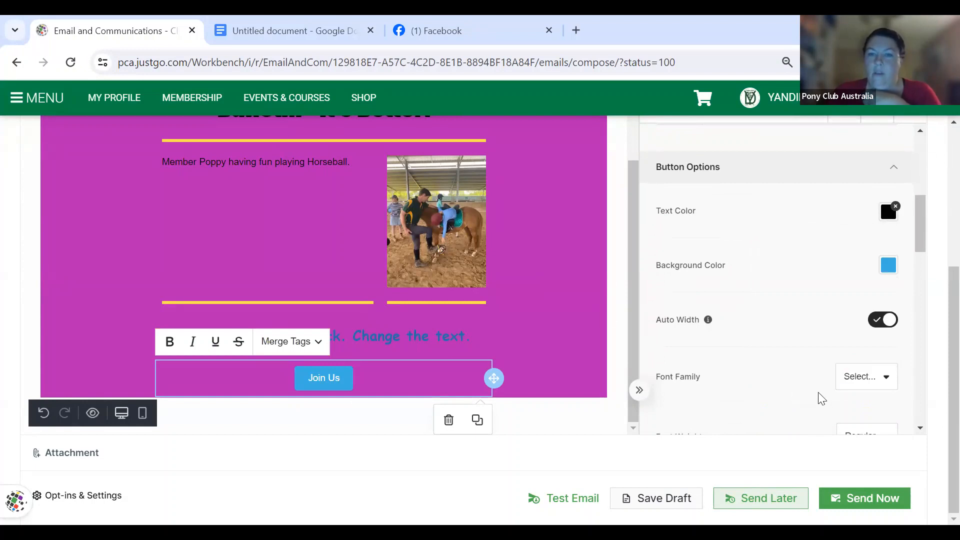
scroll(835, 386, down, 2)
click(875, 331)
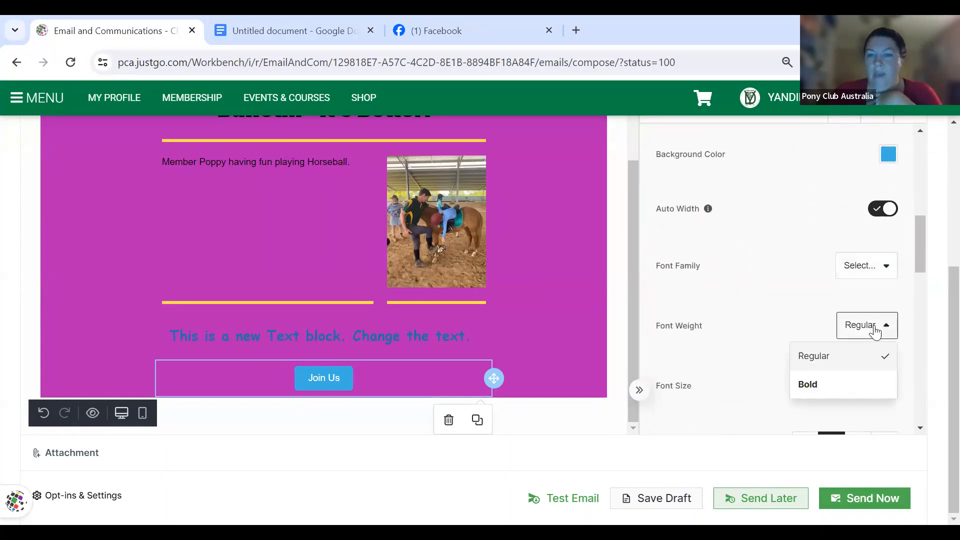
click(831, 386)
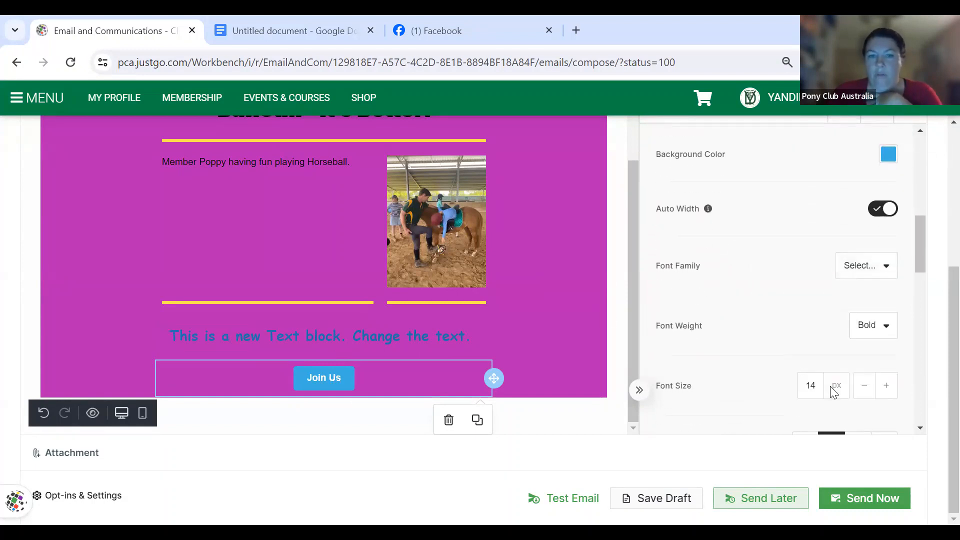
- Close the button settings panel
scroll(755, 354, down, 2)
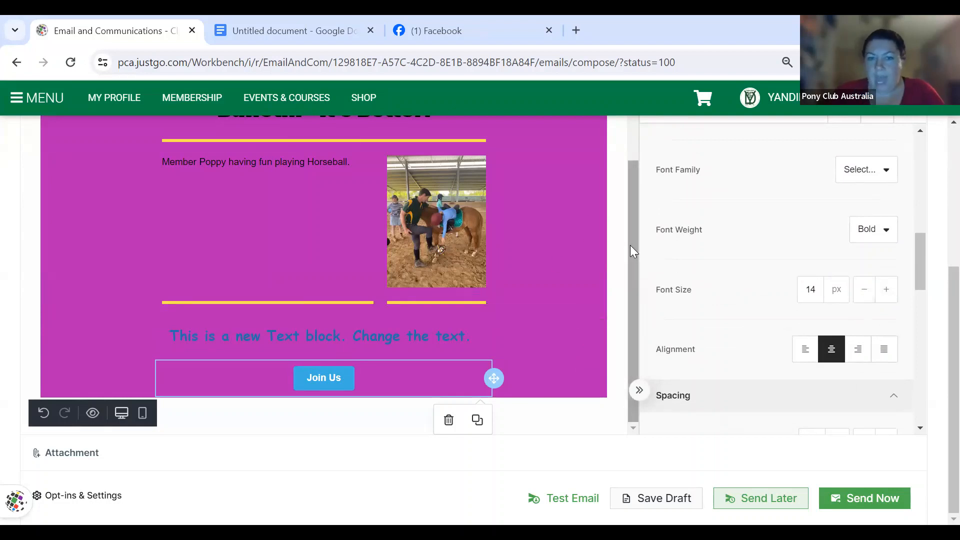
drag(630, 245, 636, 169)
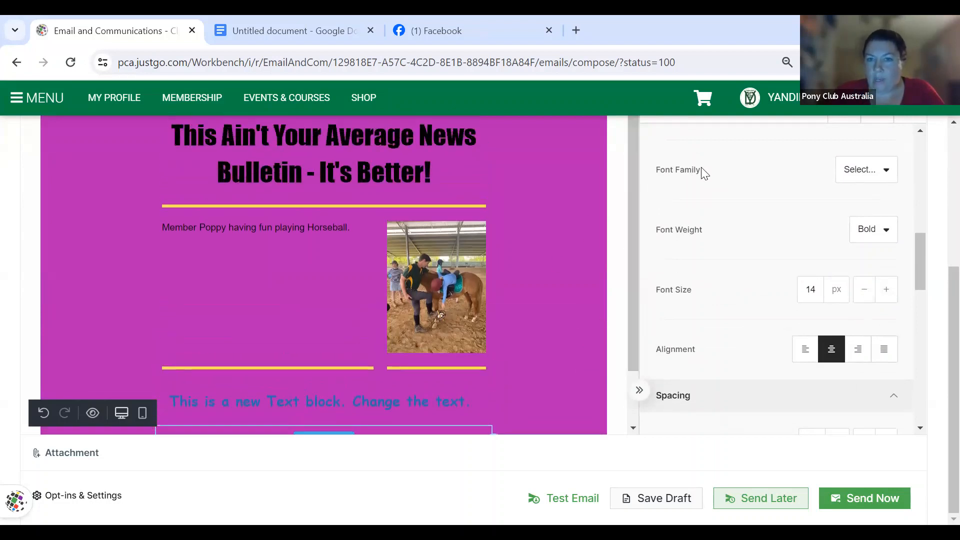
scroll(702, 167, up, 5)
scroll(701, 167, up, 2)
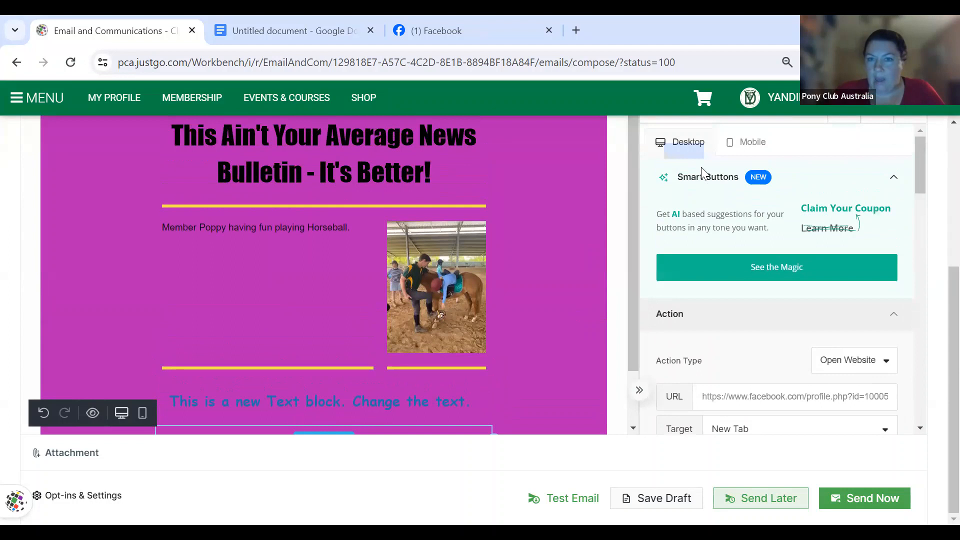
click(906, 119)
scroll(525, 299, up, 2)
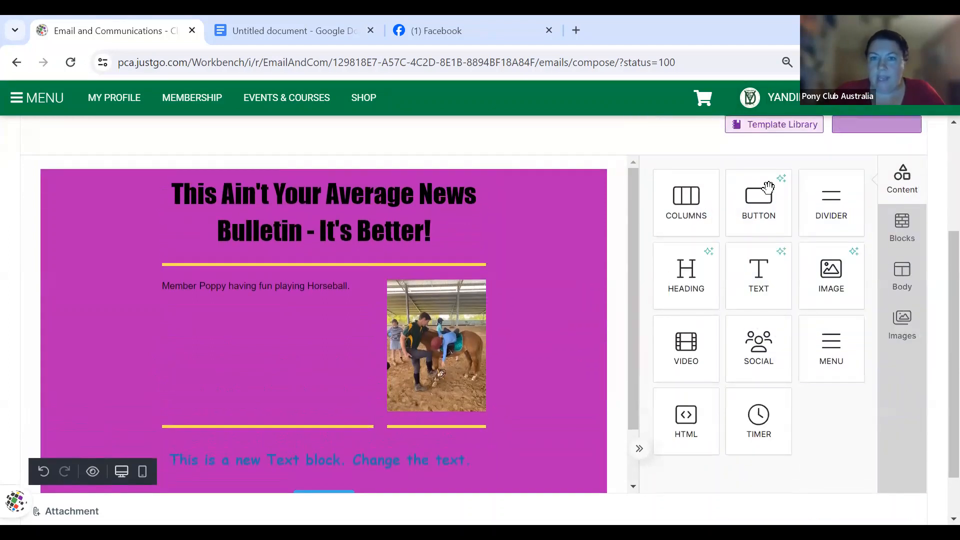
- Add a blank single-column row below Join Us and drop a Social icons block into it
scroll(525, 299, down, 1)
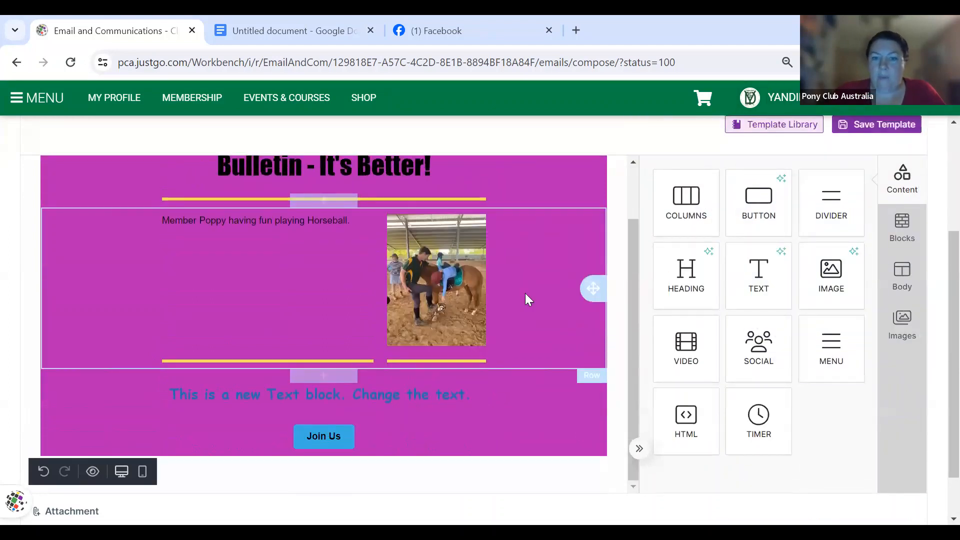
click(900, 234)
drag(744, 230, 437, 457)
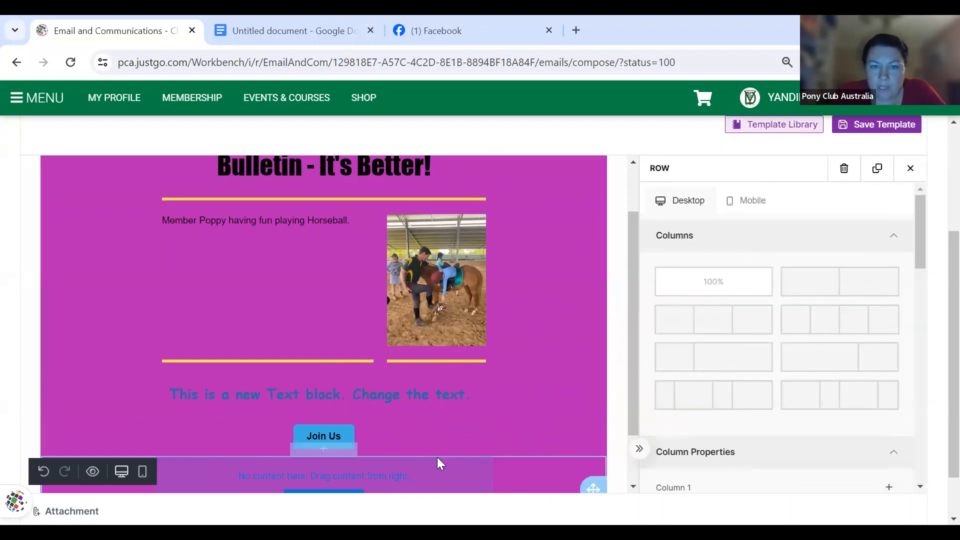
click(910, 168)
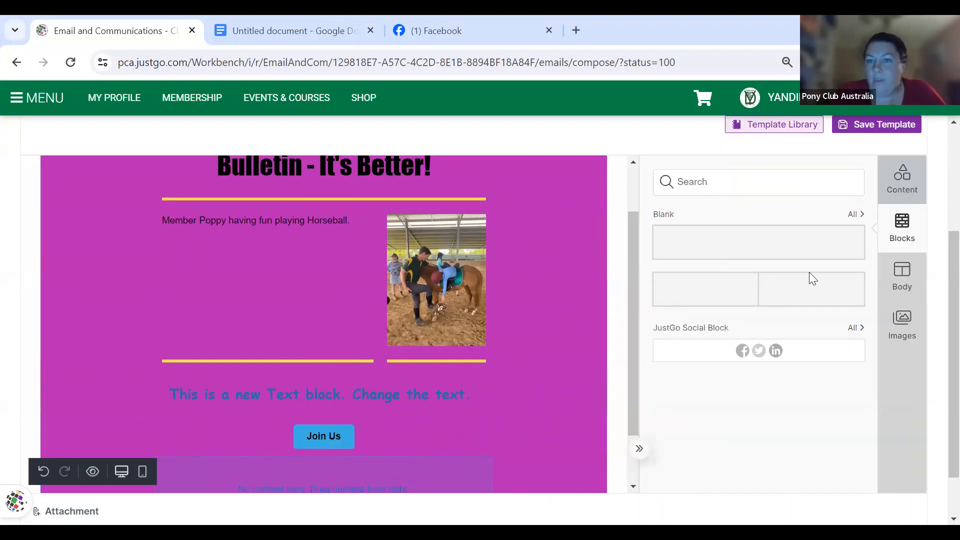
click(903, 195)
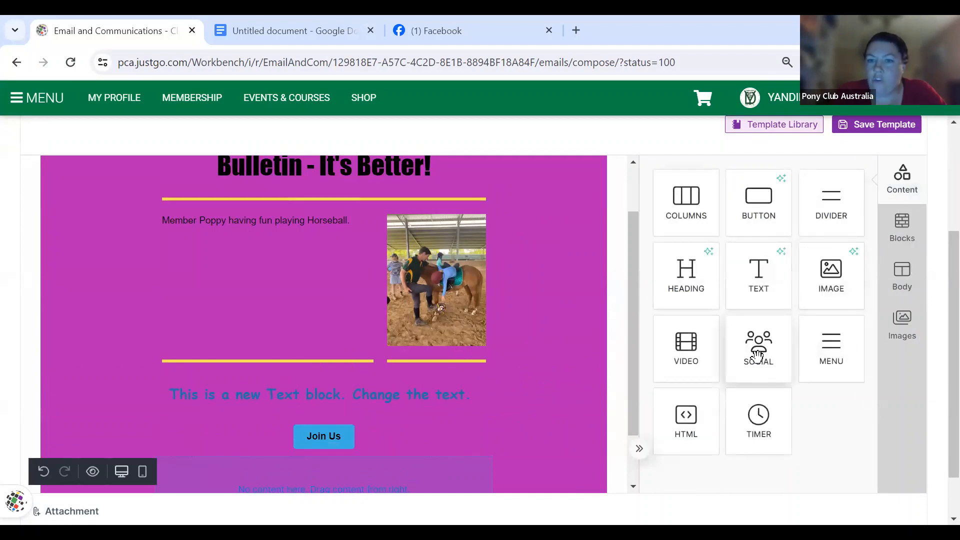
drag(752, 349, 376, 430)
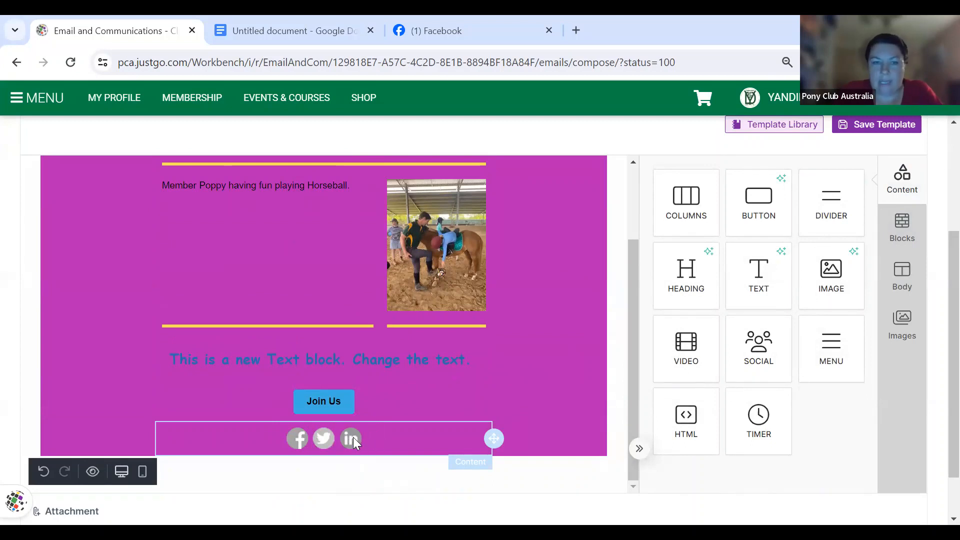
- Keep only Facebook in the social block and link it to the club's Facebook profile
click(374, 433)
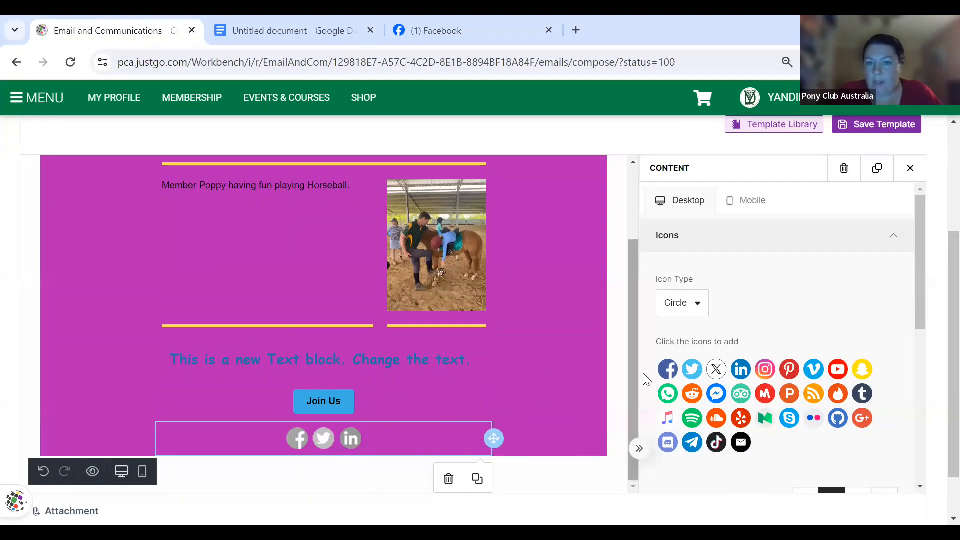
click(669, 373)
click(776, 436)
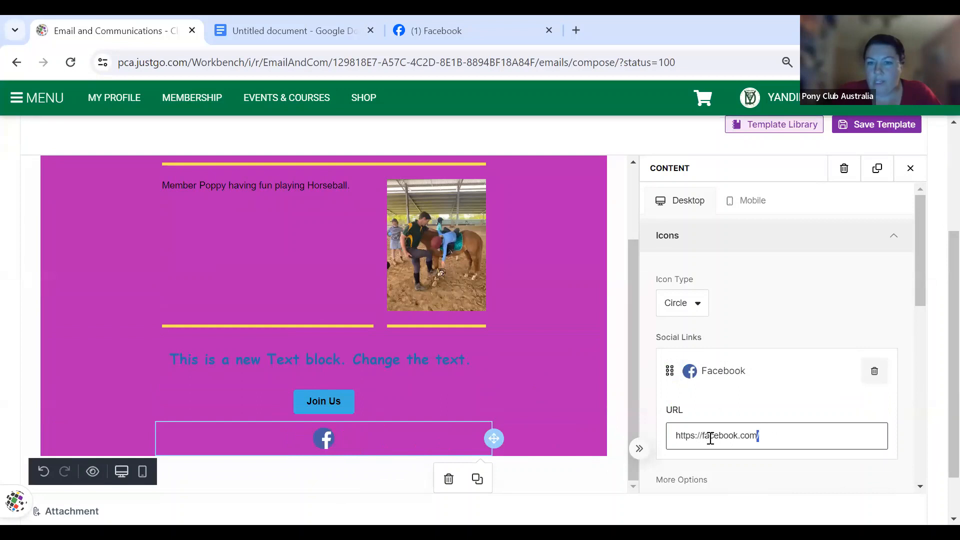
drag(760, 436, 677, 441)
key(ctrl+v)
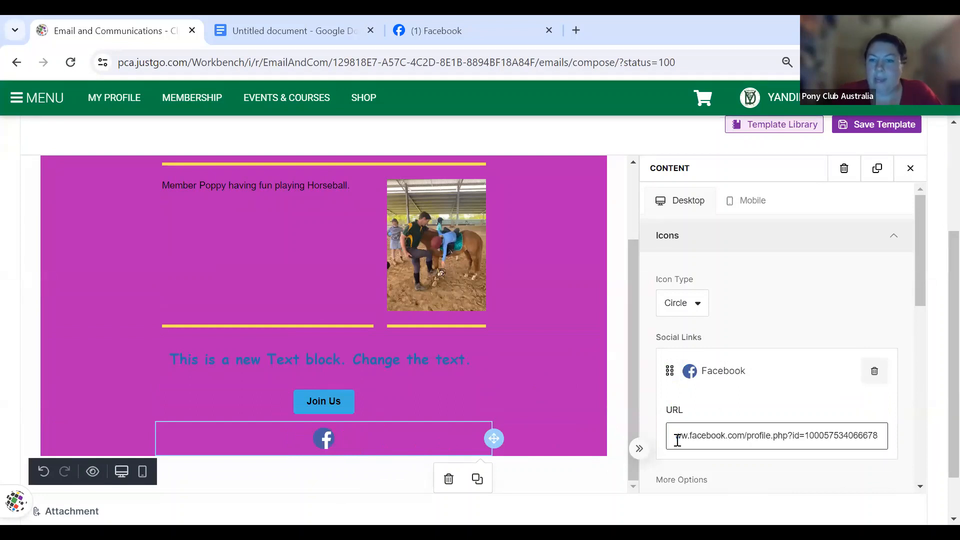
click(813, 322)
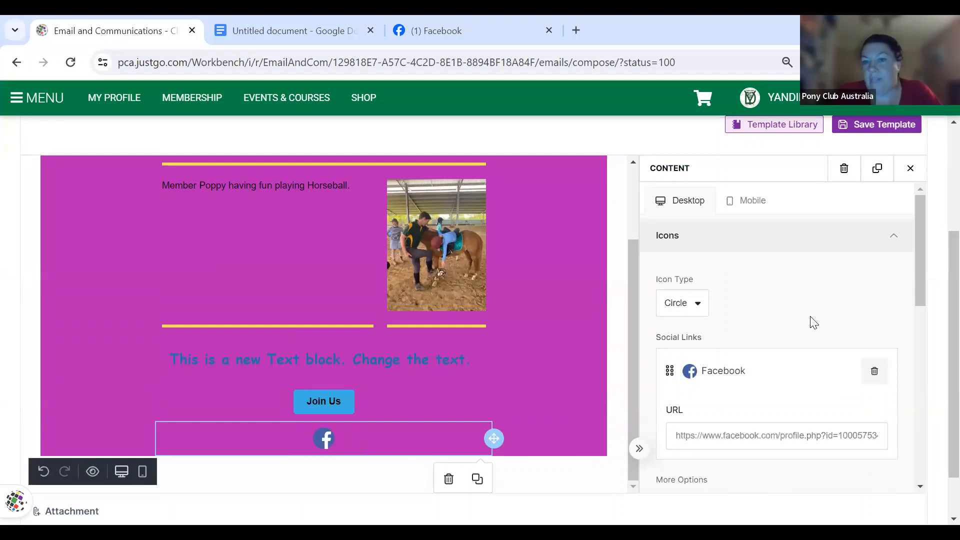
- Add Instagram and an email icon set to the club's e-mail address
scroll(814, 323, down, 3)
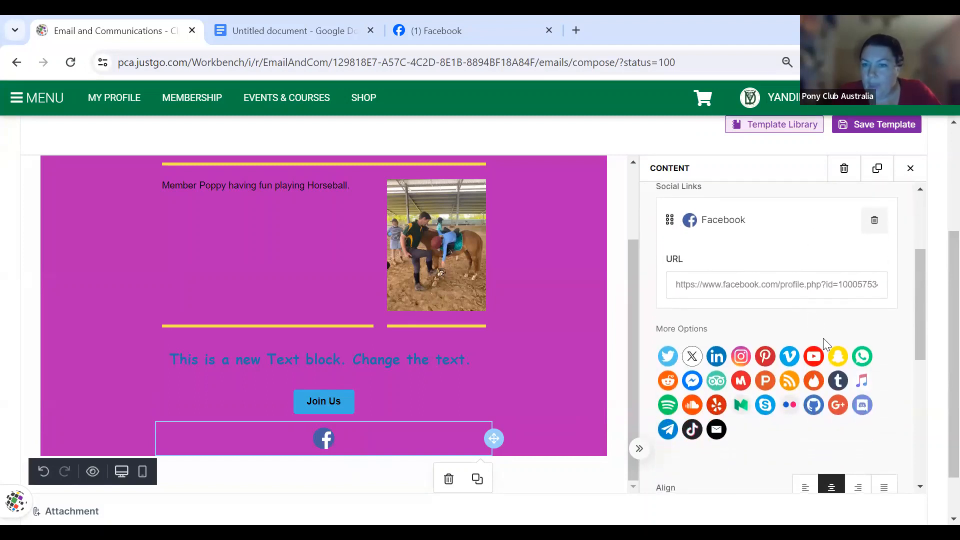
click(741, 354)
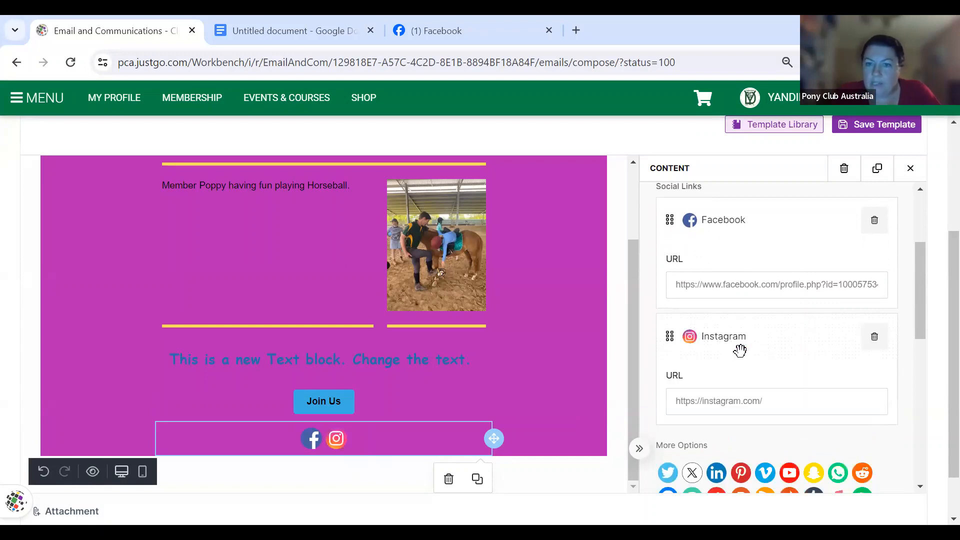
scroll(740, 351, down, 2)
scroll(740, 349, down, 1)
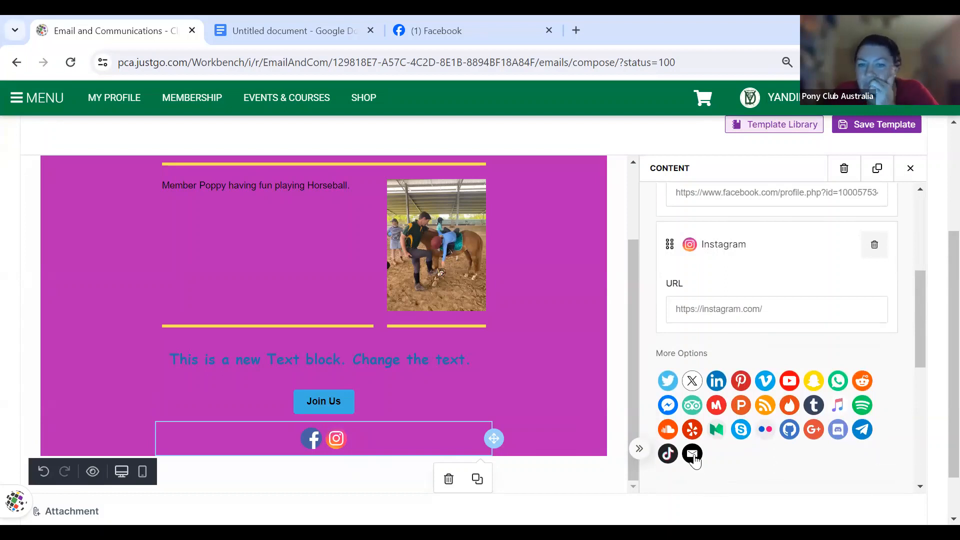
click(694, 454)
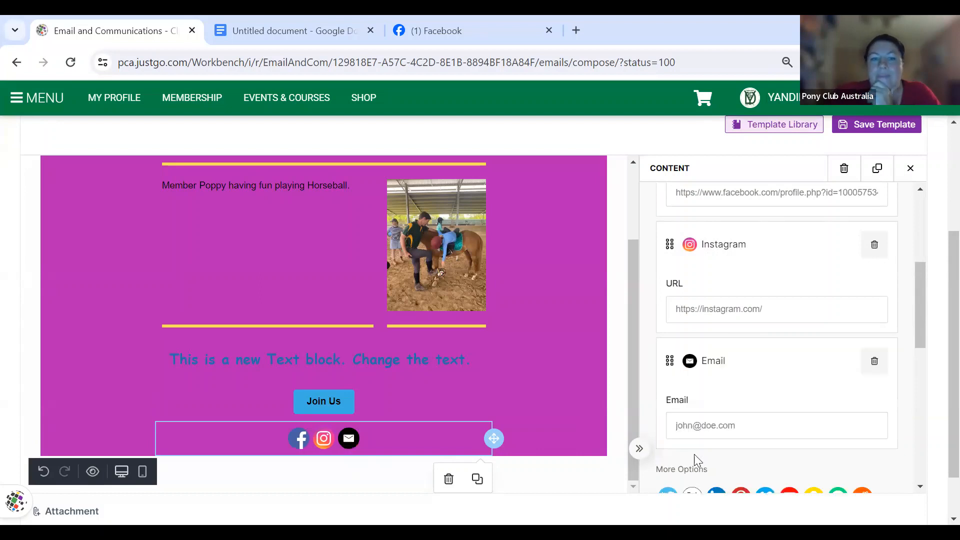
click(752, 423)
key(ctrl+a)
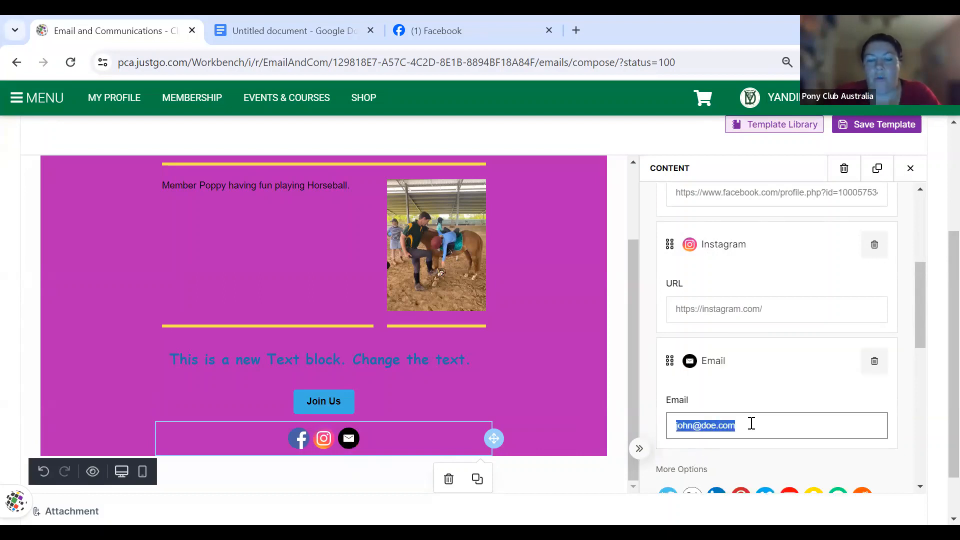
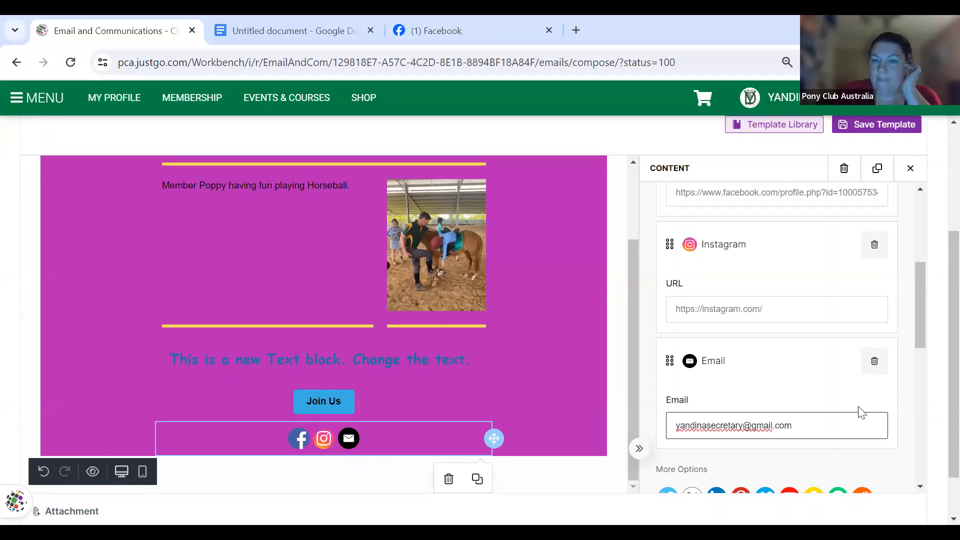
scroll(861, 412, down, 5)
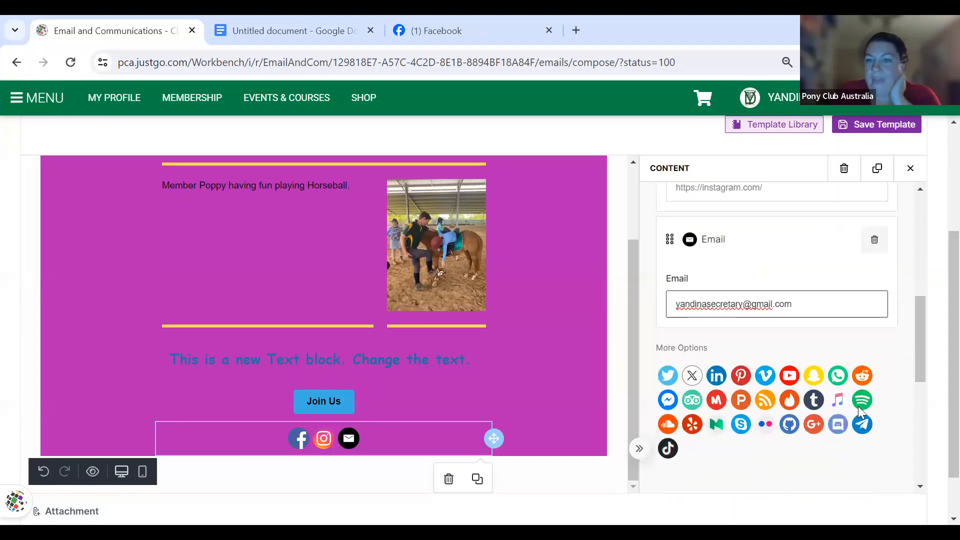
scroll(861, 413, down, 3)
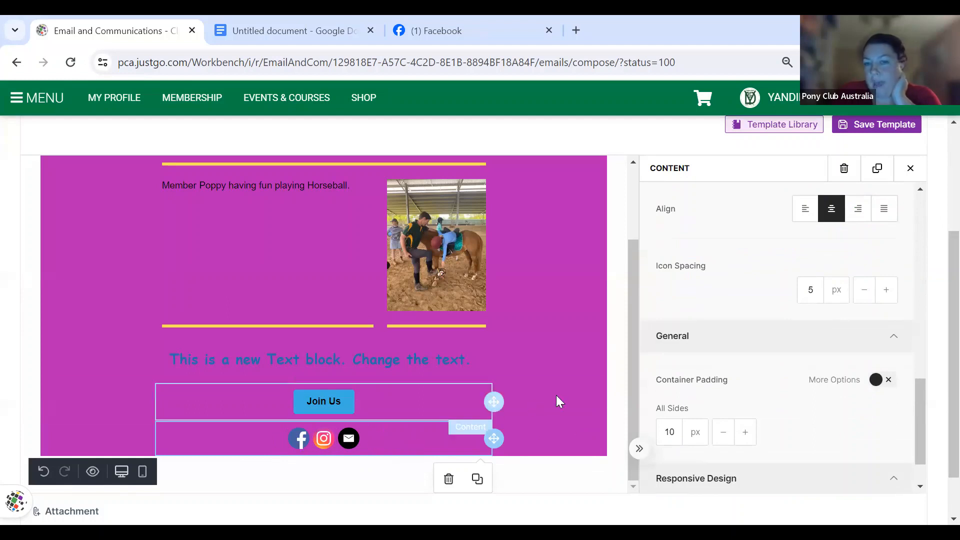
- Add a video block above Join Us and select it for editing
click(623, 387)
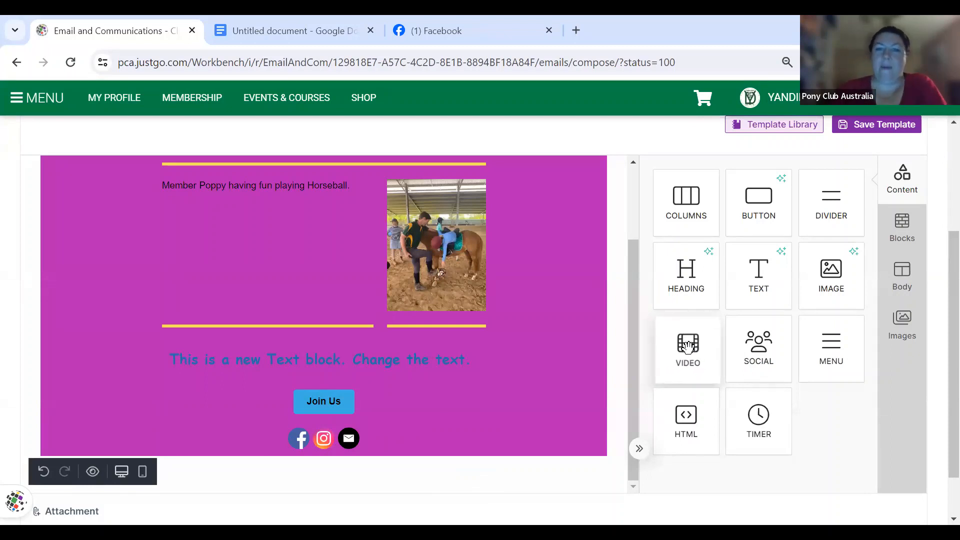
drag(686, 345, 453, 395)
scroll(453, 396, down, 1)
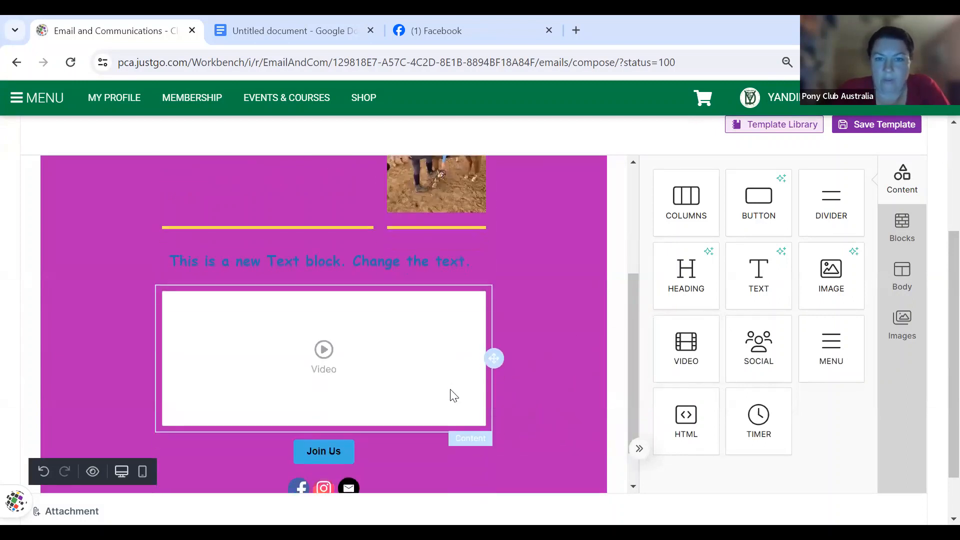
click(361, 347)
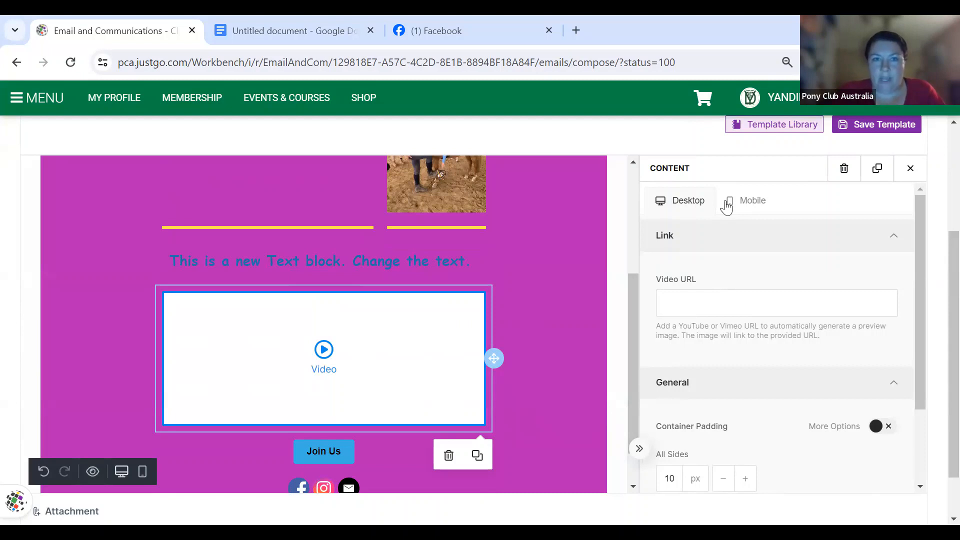
click(429, 39)
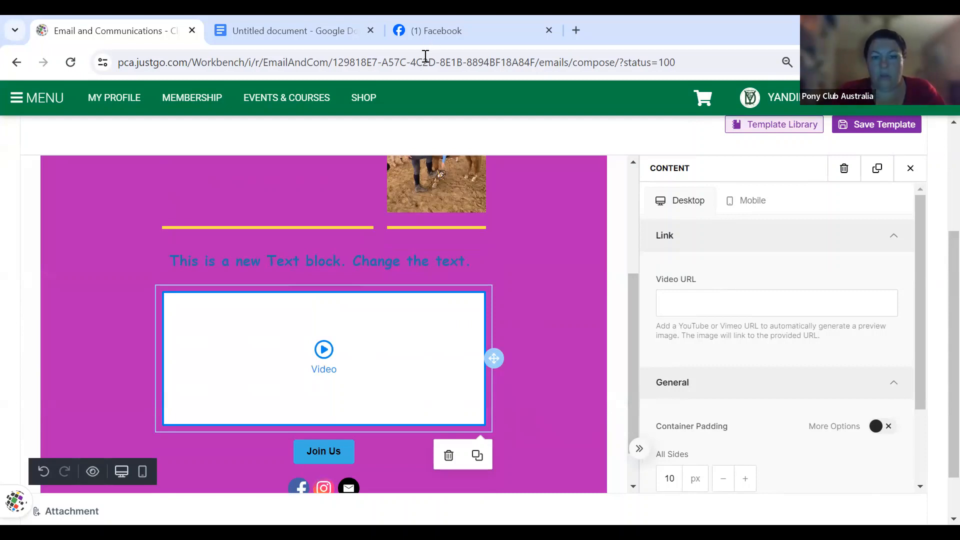
- Go to YouTube and search for 'pony club australia'
click(425, 57)
text(youtube)
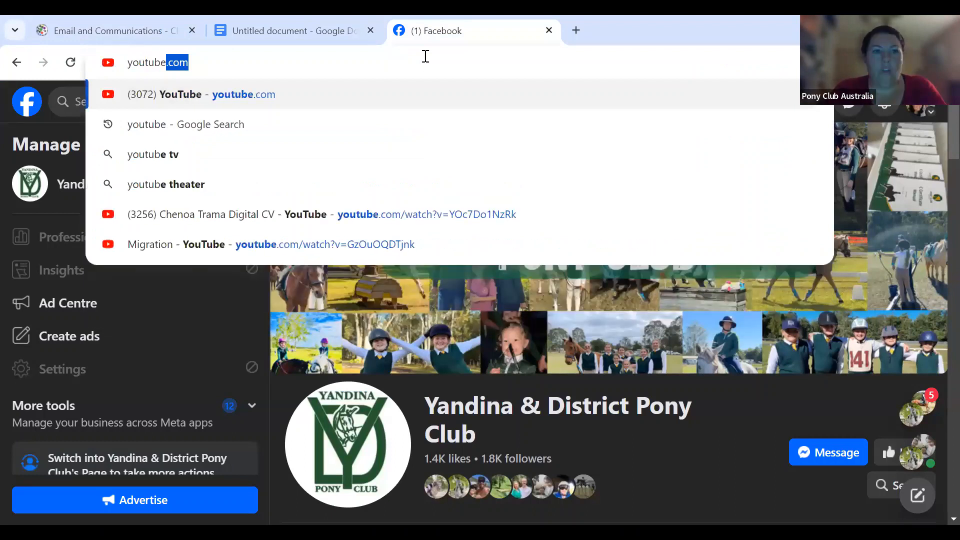
key(Return)
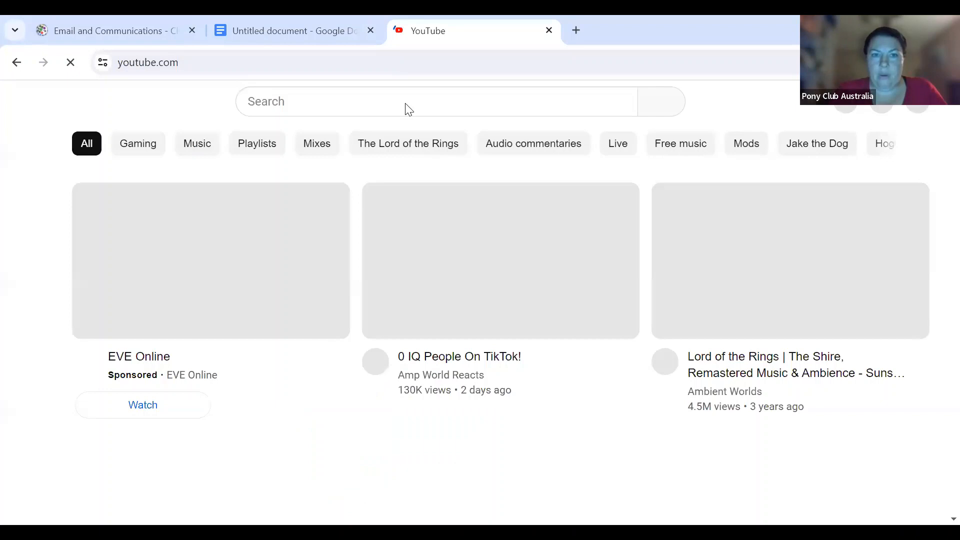
click(405, 103)
text(p)
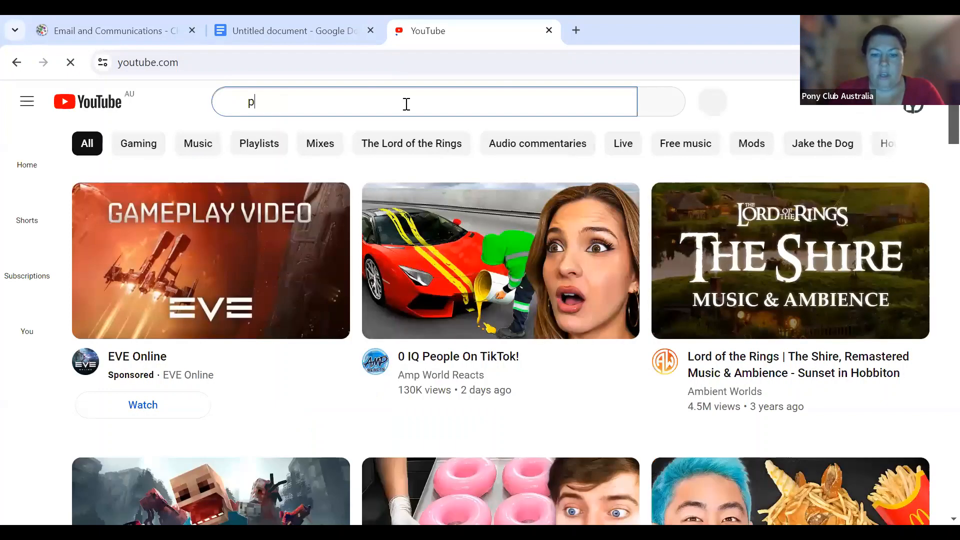
text(ony club australia)
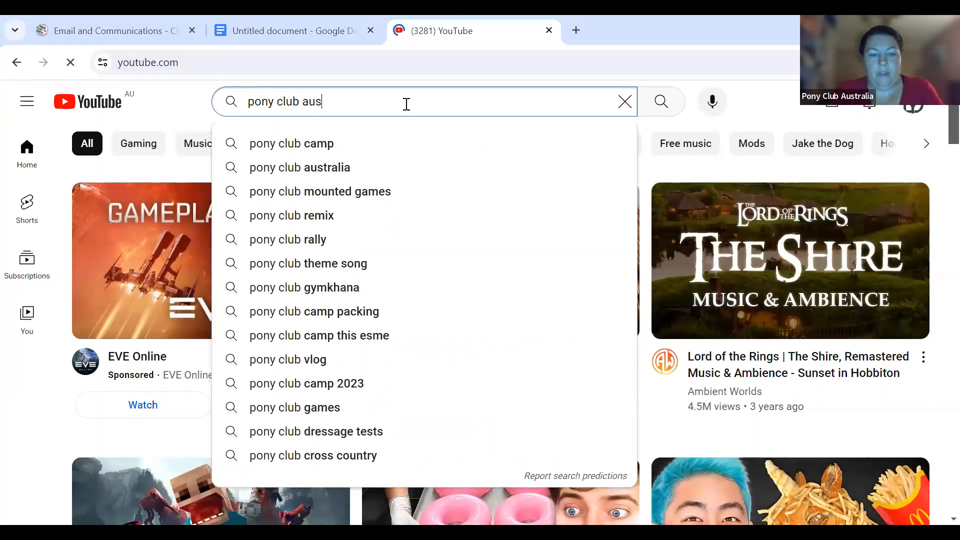
key(Return)
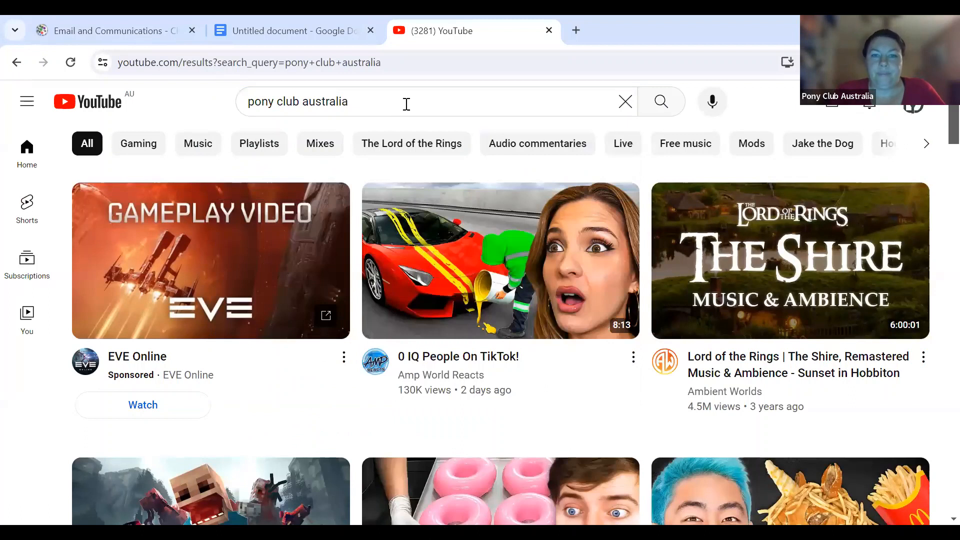
scroll(459, 275, down, 2)
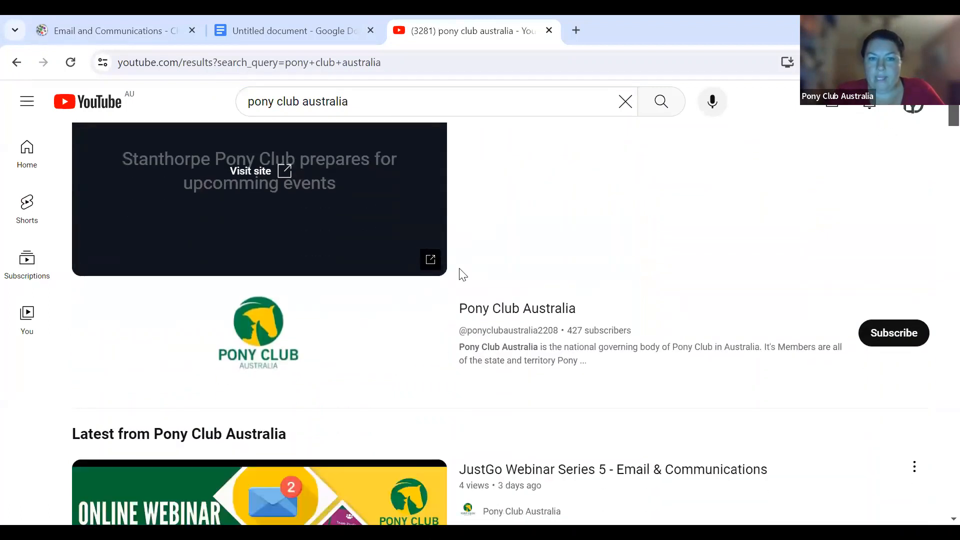
scroll(459, 274, down, 3)
scroll(457, 274, down, 2)
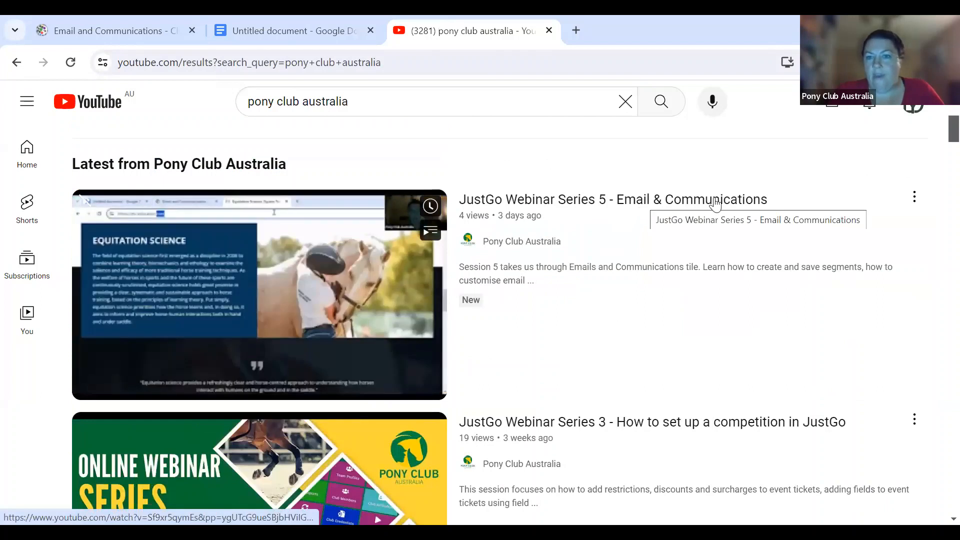
- Copy the share link of the JustGo Webinar Series 5 video
click(715, 201)
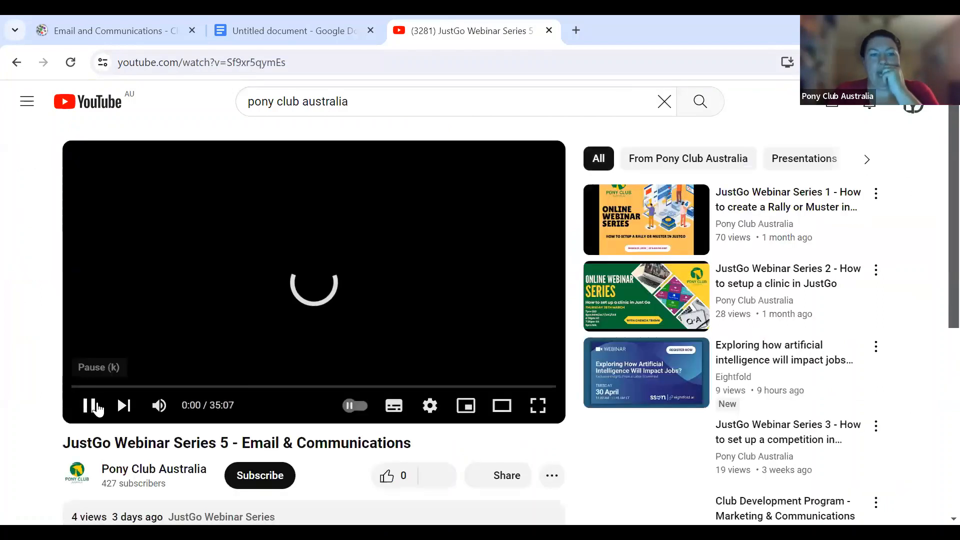
click(97, 408)
scroll(525, 364, down, 2)
click(508, 349)
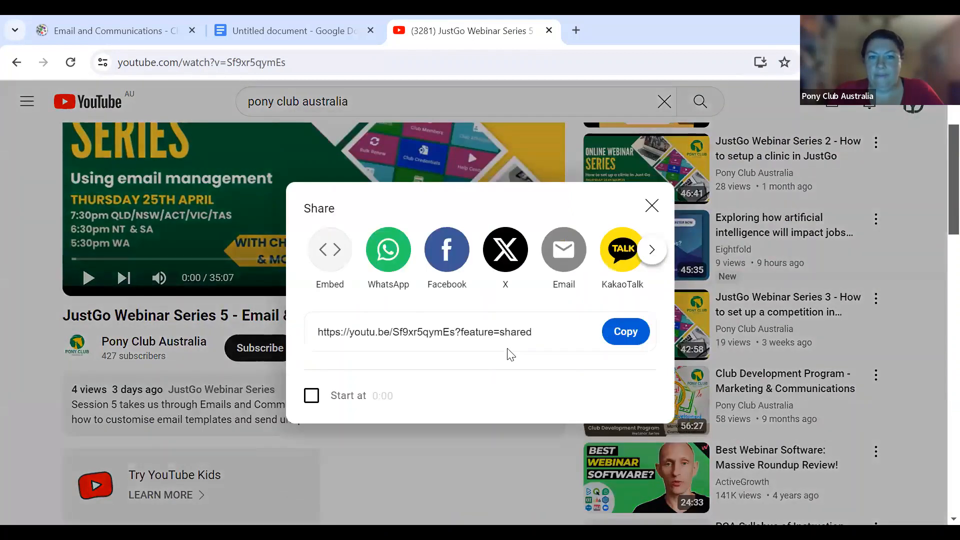
click(631, 335)
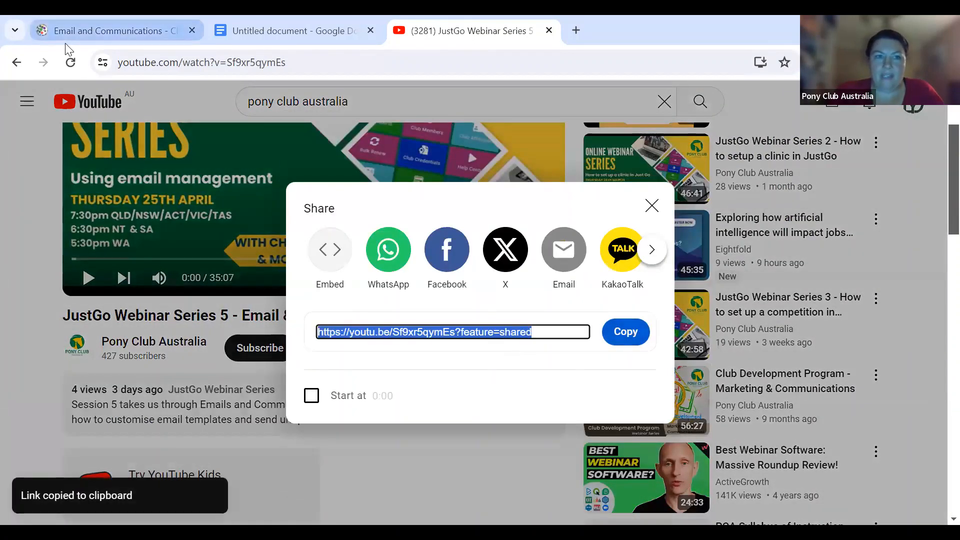
click(75, 31)
click(682, 299)
- Paste the webinar's YouTube link into the video block's Video URL field
key(ctrl+v)
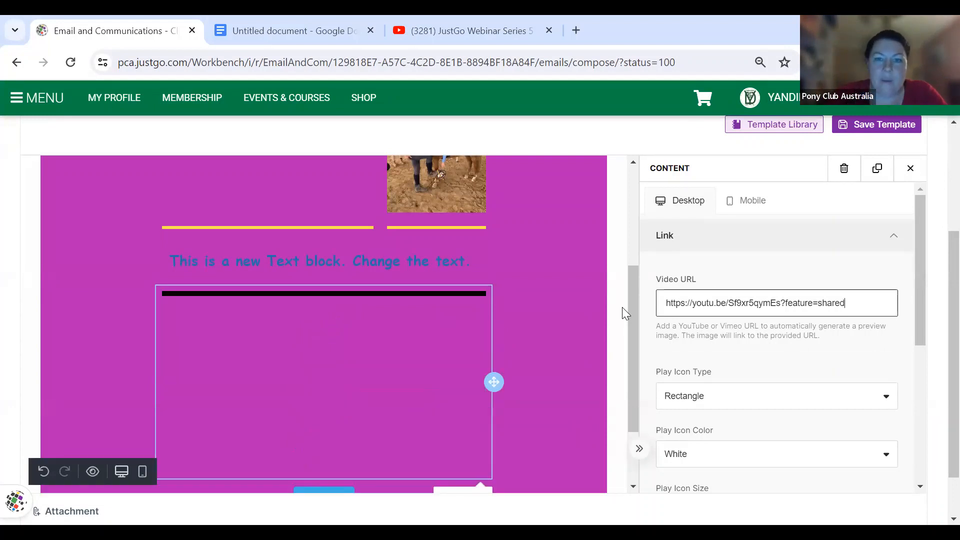
scroll(556, 311, down, 2)
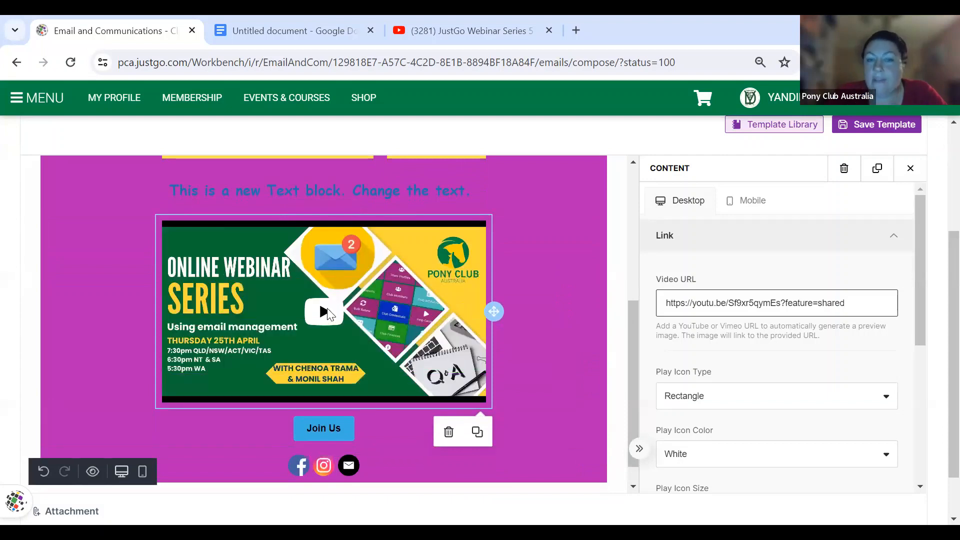
scroll(821, 406, down, 5)
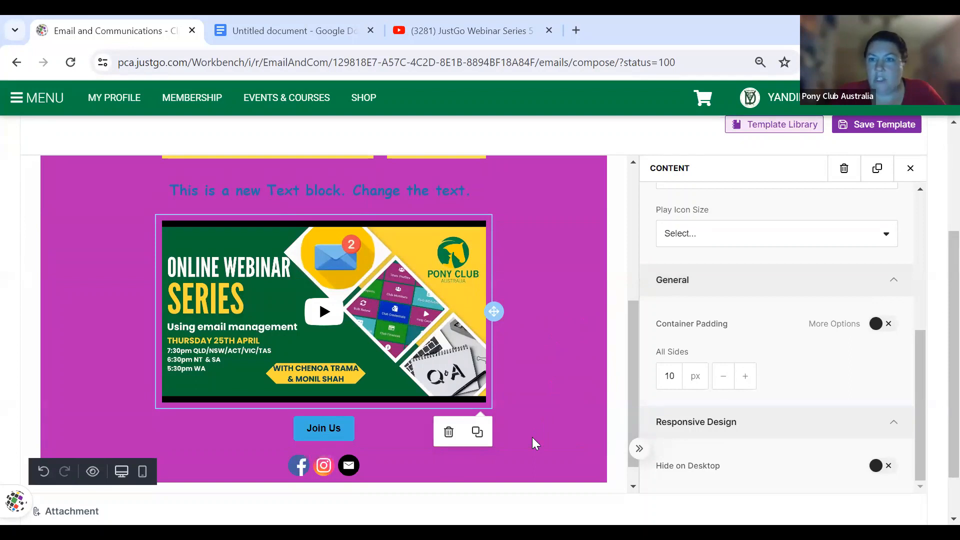
scroll(700, 145, up, 1)
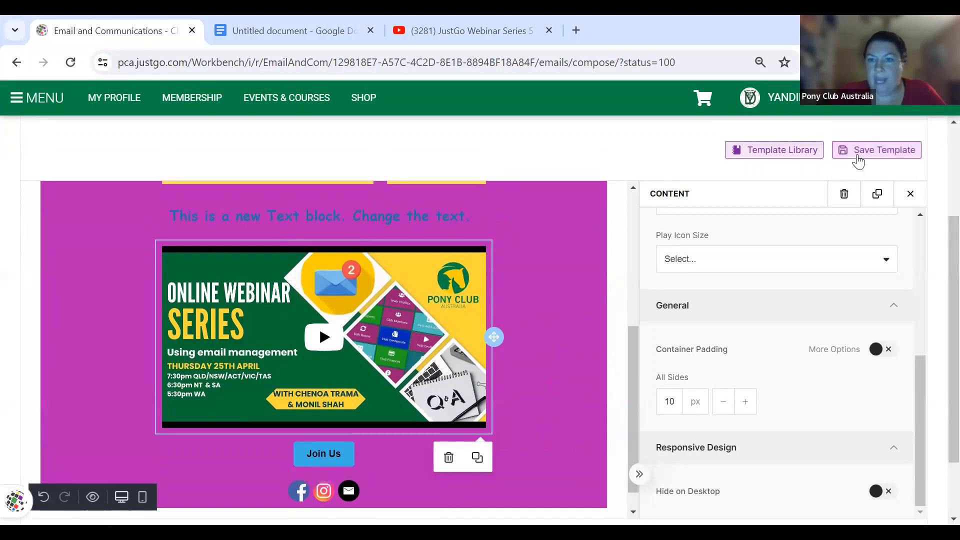
- Save the email as template 'Test' with a description under News & Updates
click(858, 159)
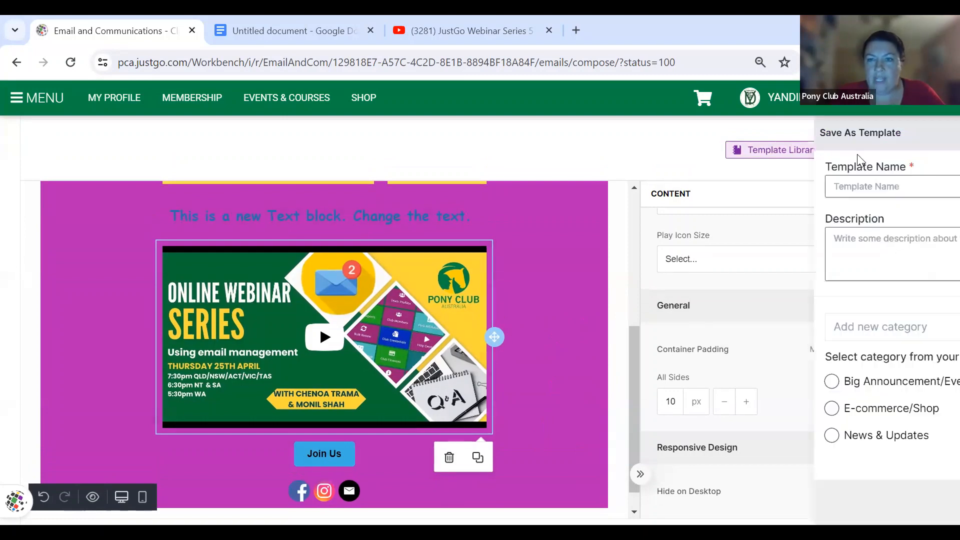
click(775, 184)
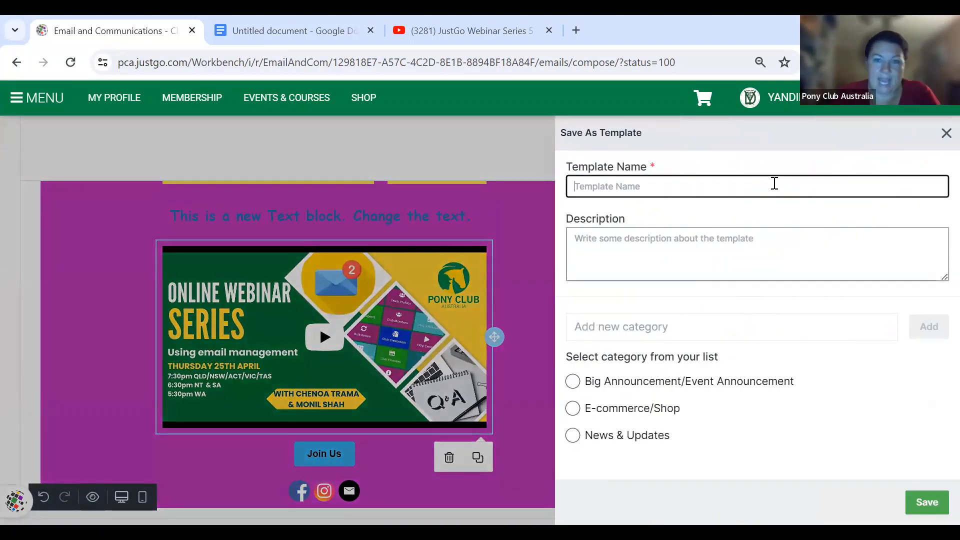
text(Test)
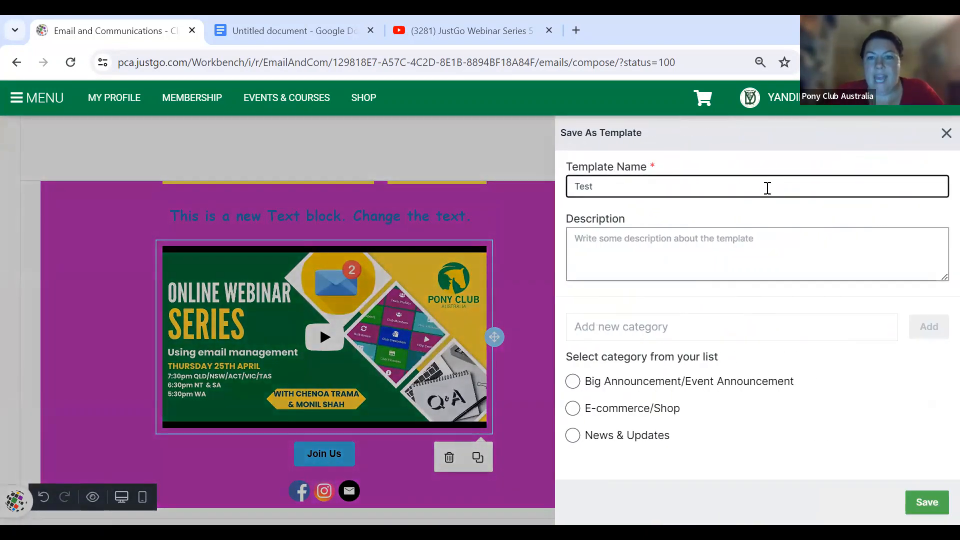
click(728, 264)
text(hehusciglan)
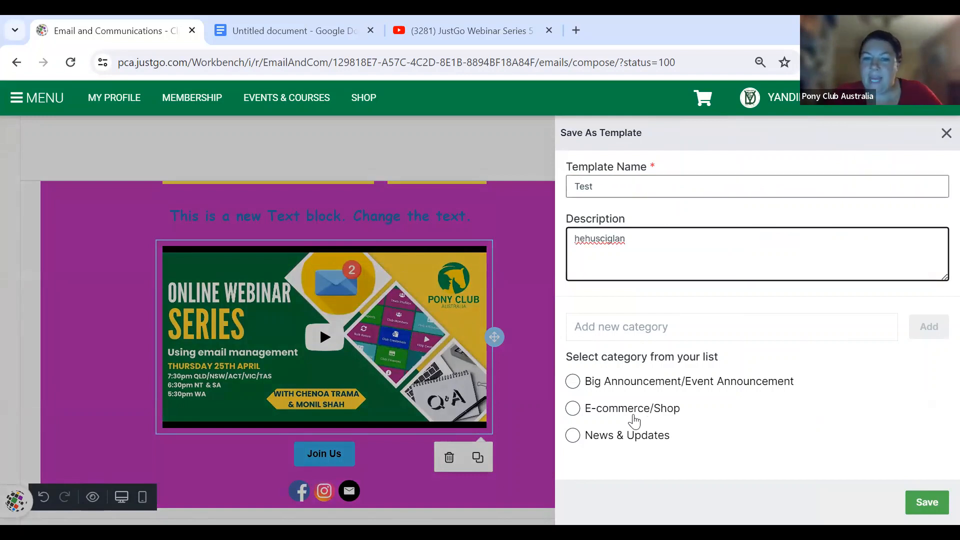
click(574, 437)
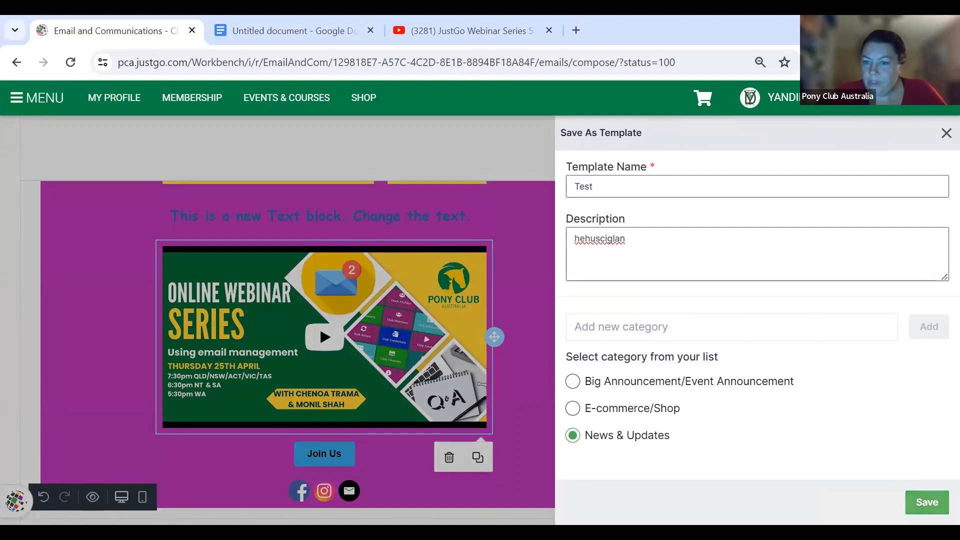
click(928, 502)
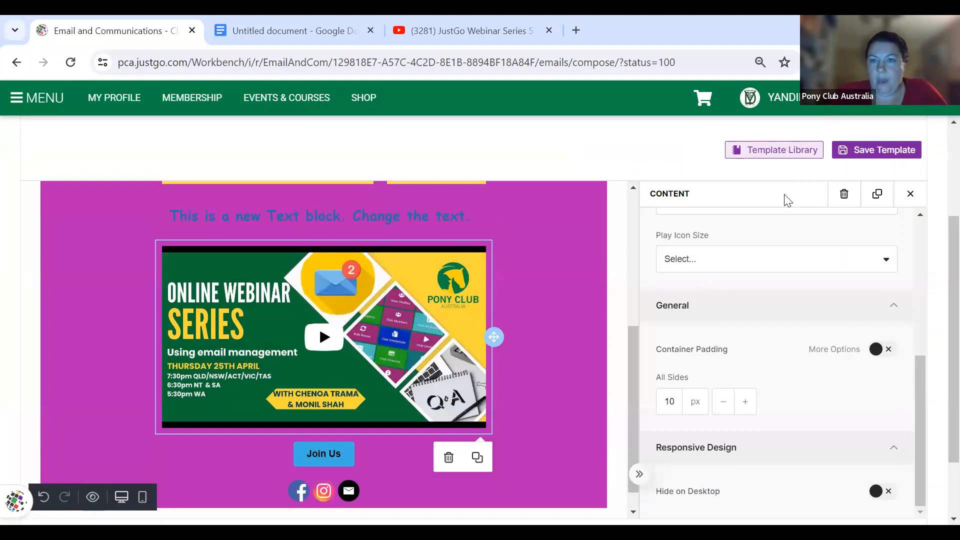
- Open the Template Library and browse to the E-commerce/Shop section with Merchandise Promotion
click(782, 156)
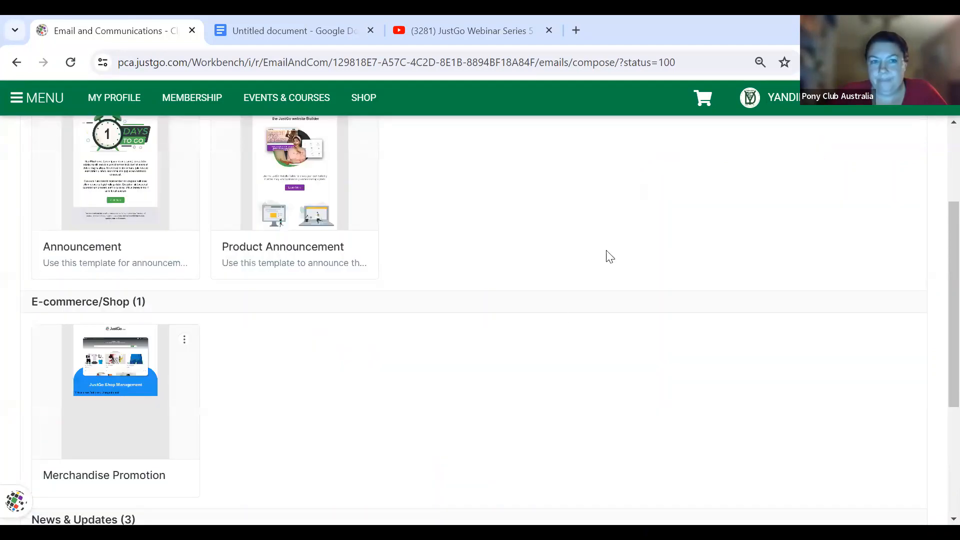
scroll(562, 317, down, 2)
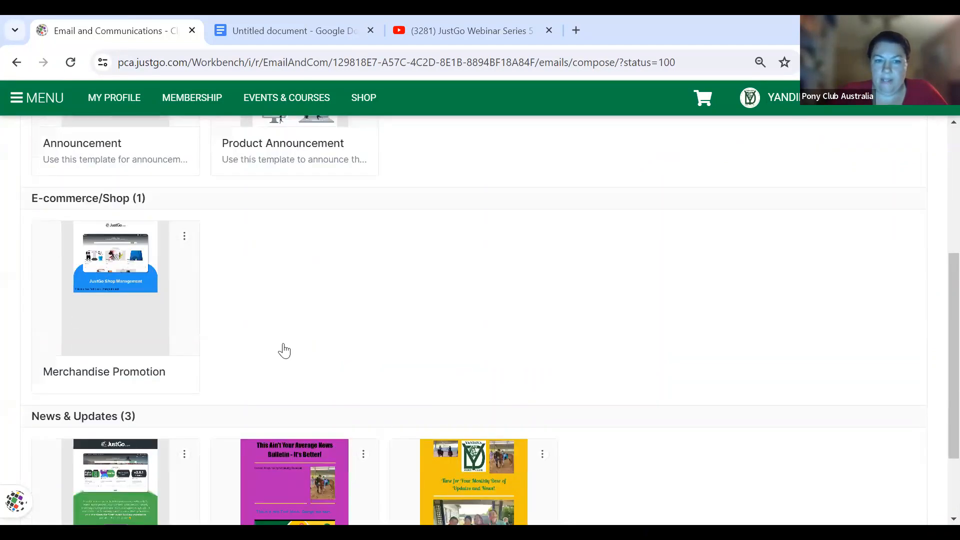
scroll(280, 330, down, 2)
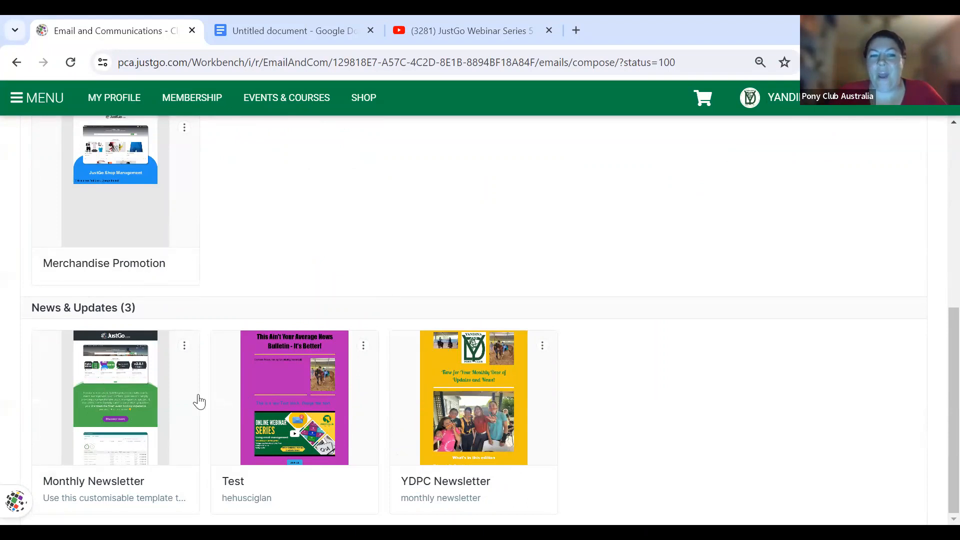
scroll(131, 327, up, 1)
scroll(130, 324, down, 1)
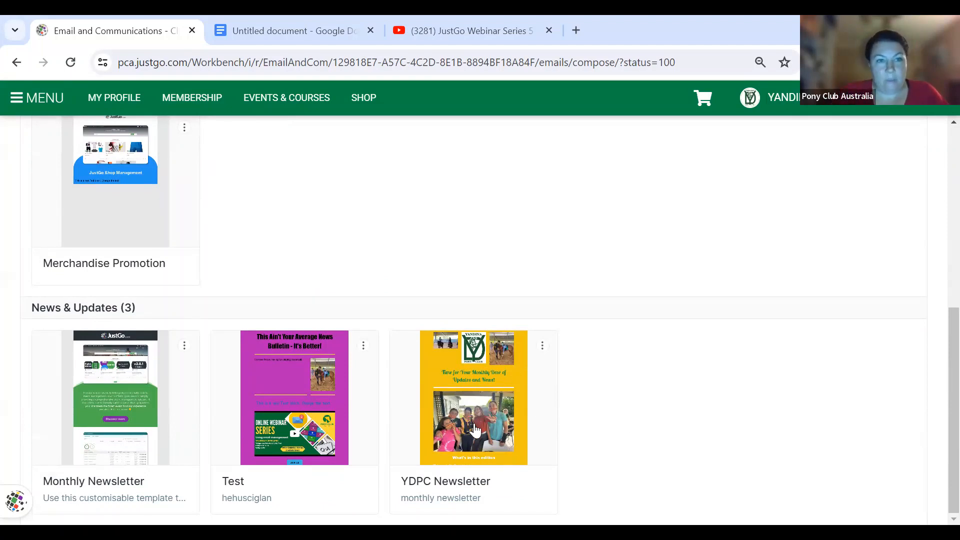
scroll(475, 430, up, 3)
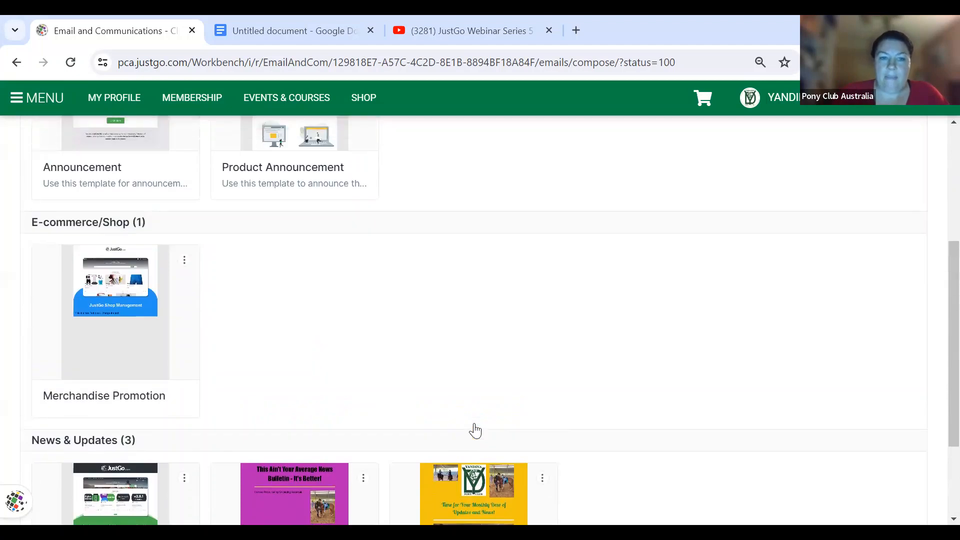
scroll(476, 430, down, 3)
scroll(475, 430, up, 5)
scroll(475, 430, up, 1)
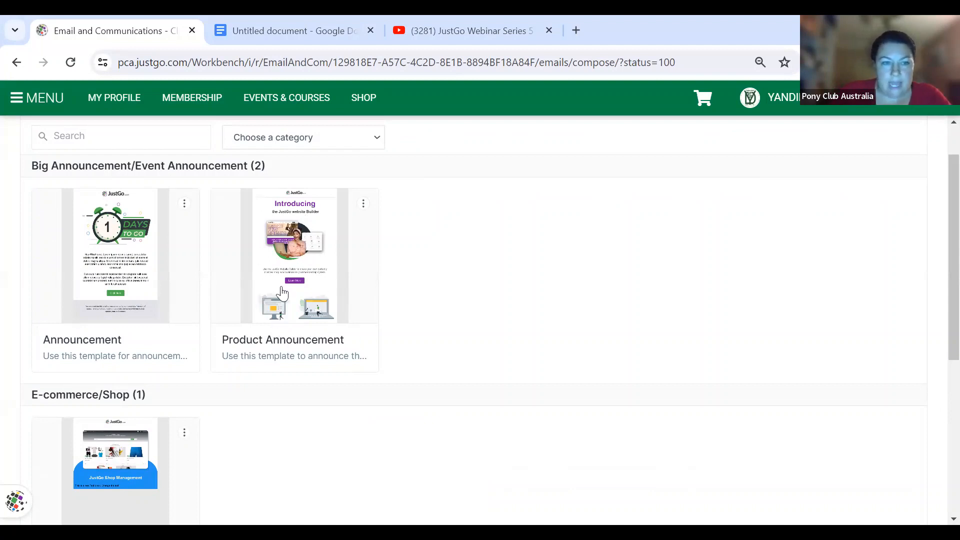
scroll(282, 293, down, 3)
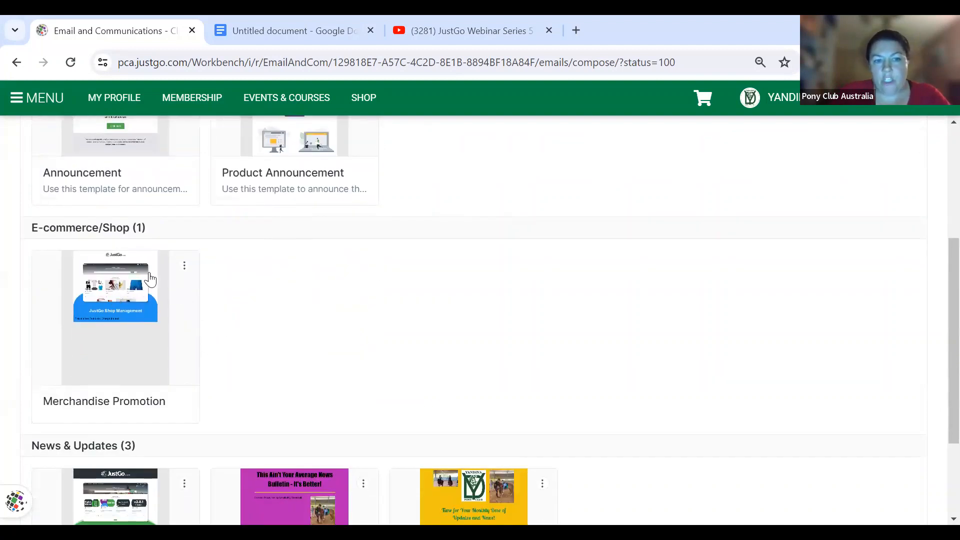
scroll(73, 369, down, 2)
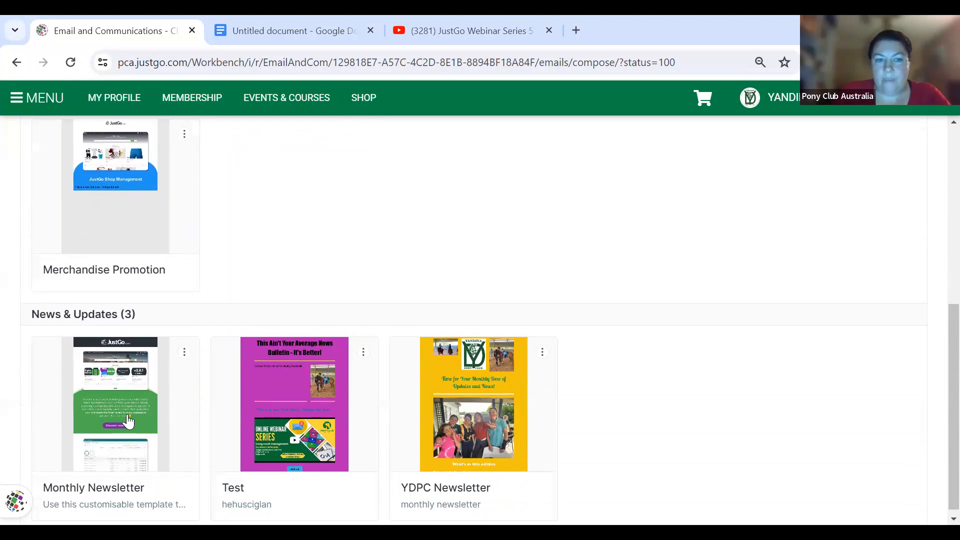
scroll(128, 422, up, 2)
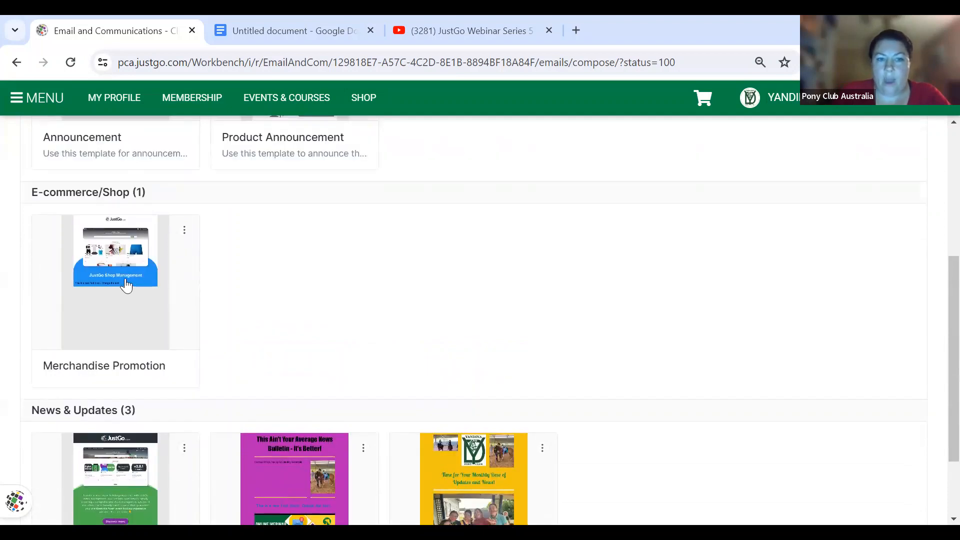
- Load the YDPC Newsletter template and review its Camp Wrap Up and Strategic Planning sections
click(470, 470)
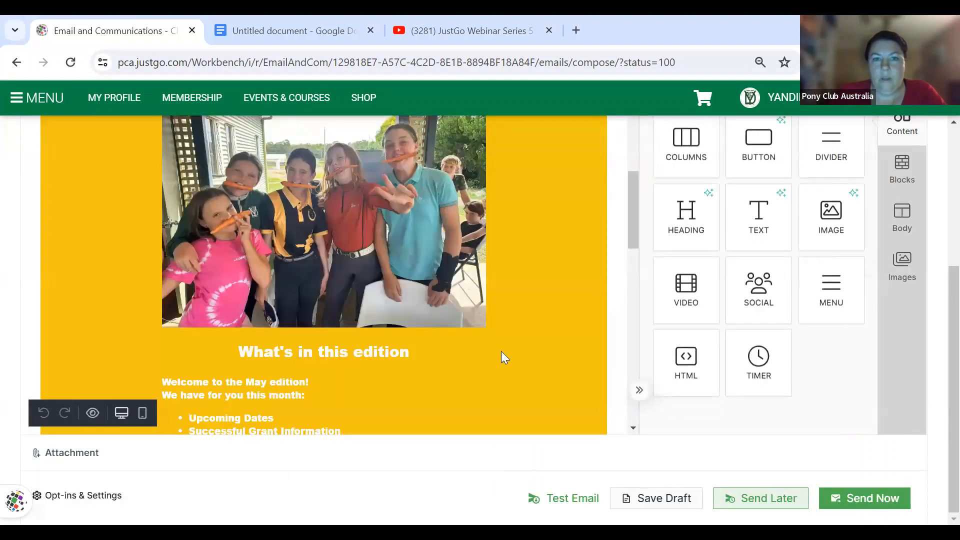
scroll(495, 323, up, 5)
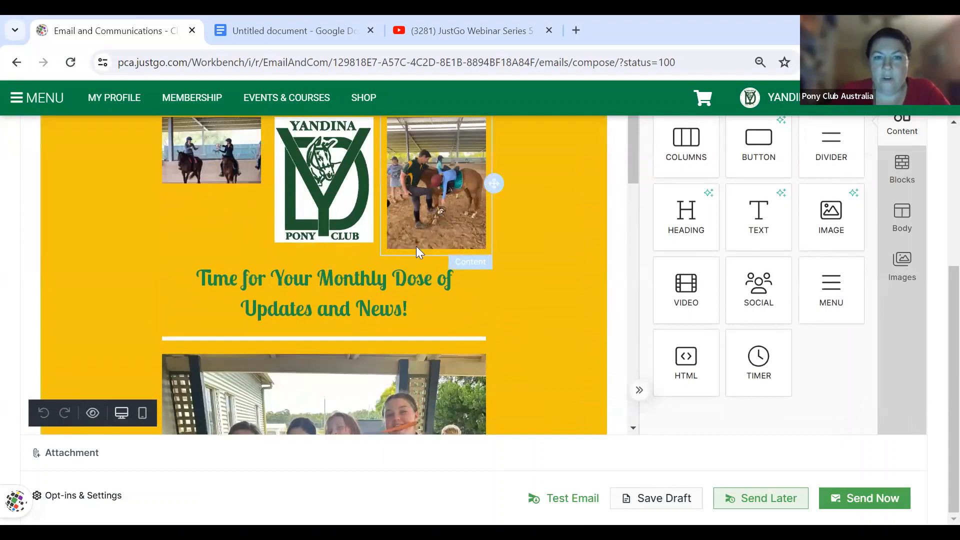
scroll(417, 246, down, 1)
scroll(416, 246, up, 1)
scroll(416, 246, down, 3)
scroll(416, 246, down, 5)
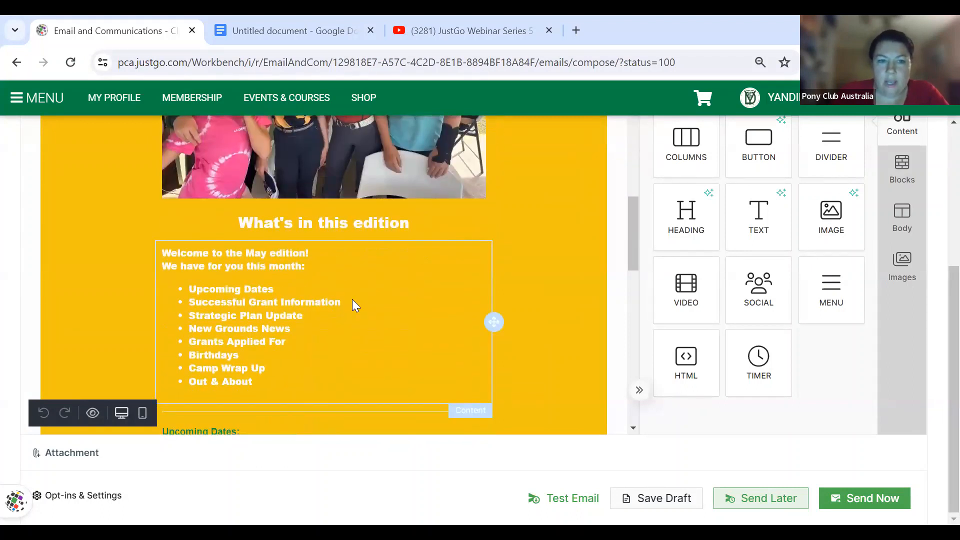
scroll(354, 306, down, 4)
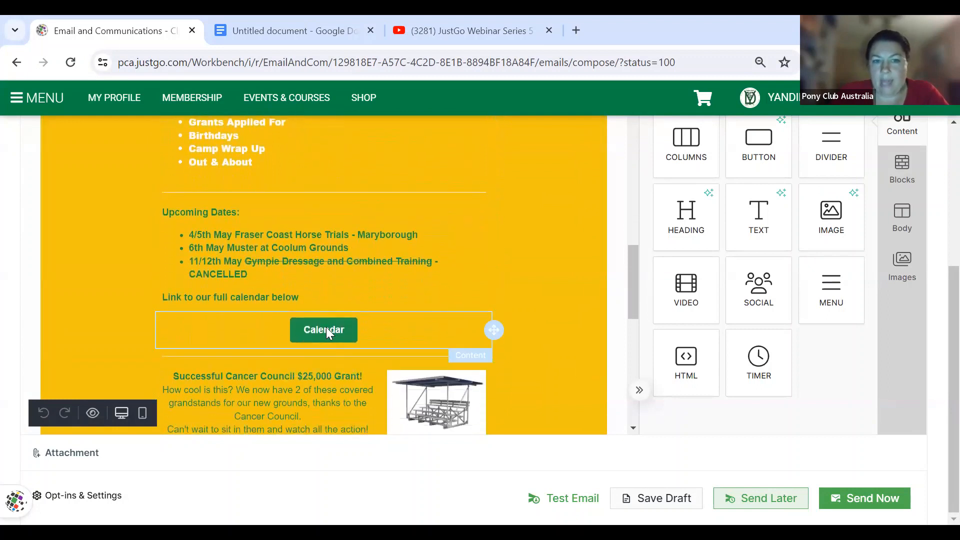
scroll(322, 327, down, 4)
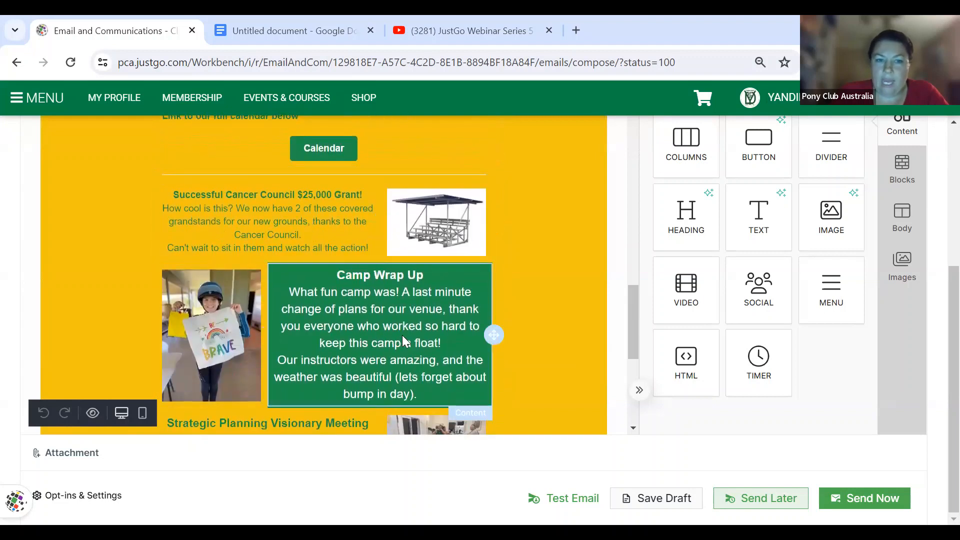
scroll(402, 336, down, 3)
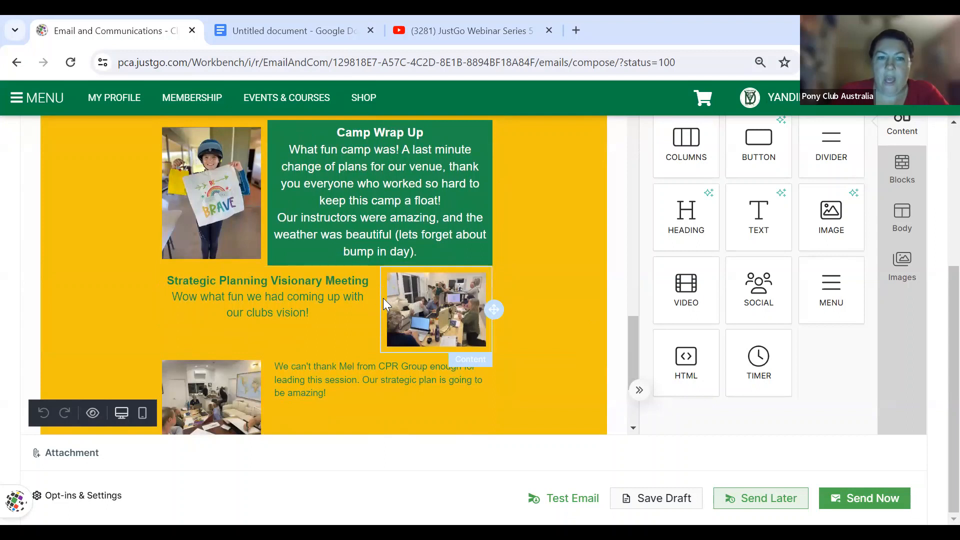
scroll(383, 298, down, 1)
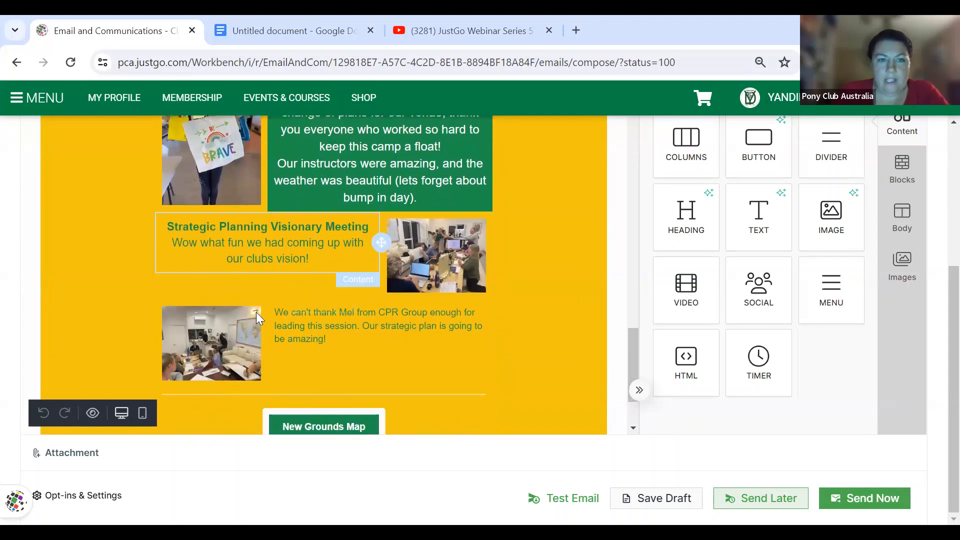
scroll(373, 314, down, 2)
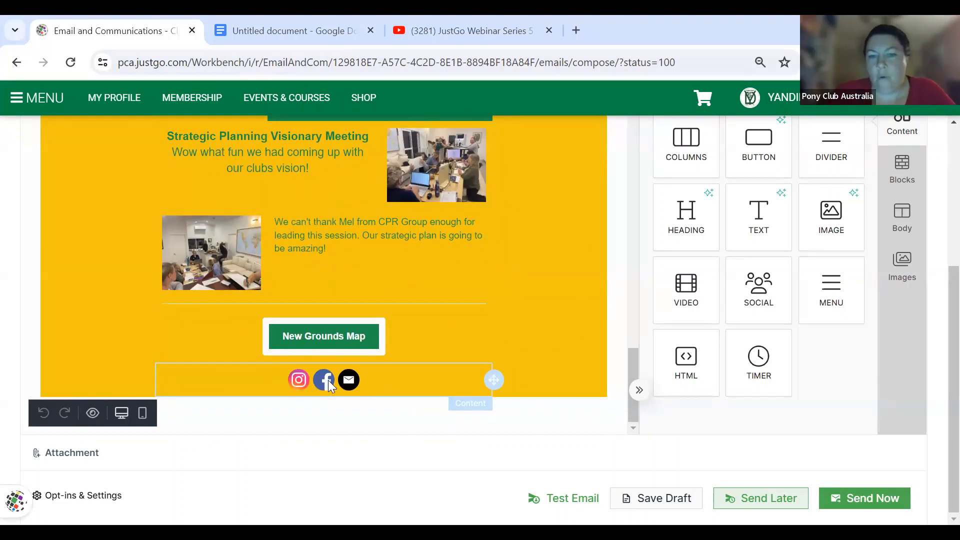
scroll(328, 380, up, 2)
scroll(328, 380, up, 10)
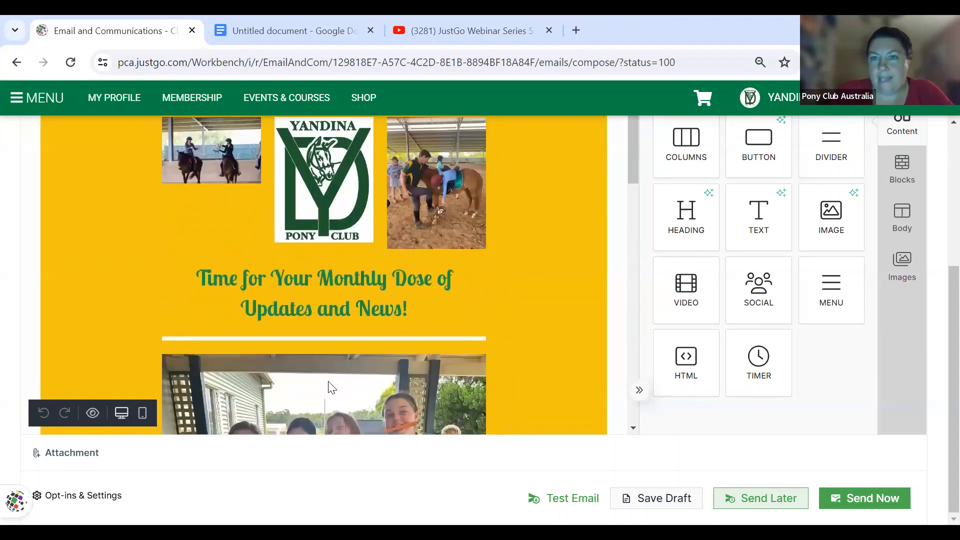
scroll(328, 381, up, 5)
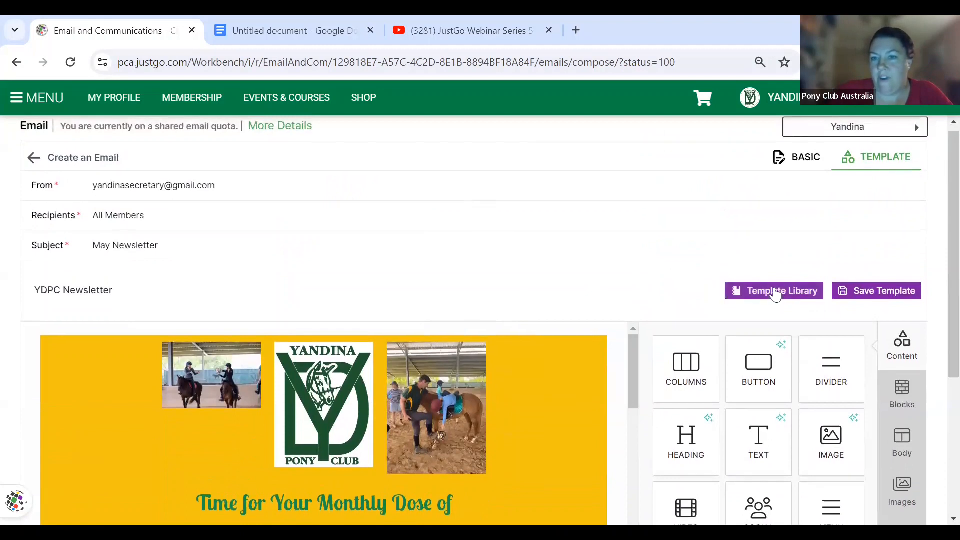
- Load the Merchandise Promotion template from E-commerce/Shop, with its 20% OFF banner and jerseys
click(776, 294)
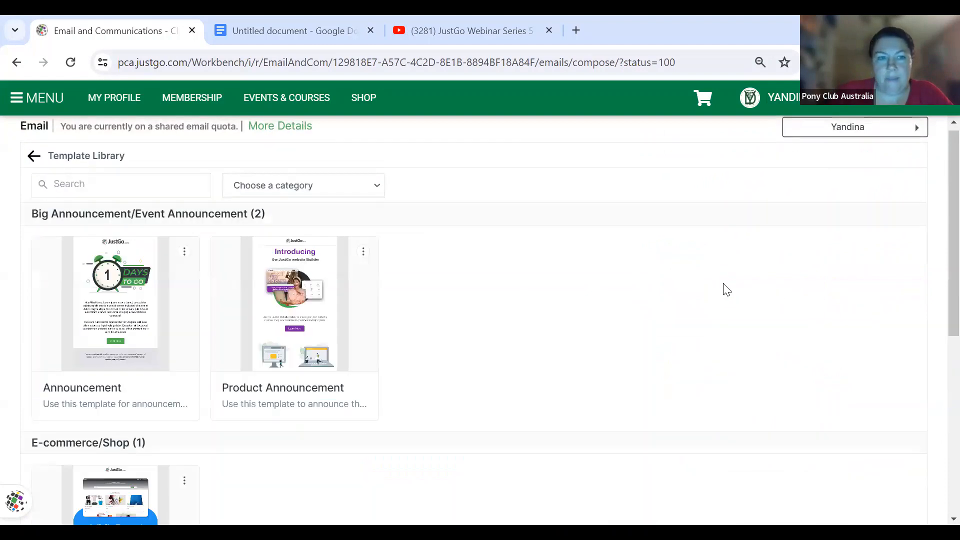
scroll(502, 327, down, 3)
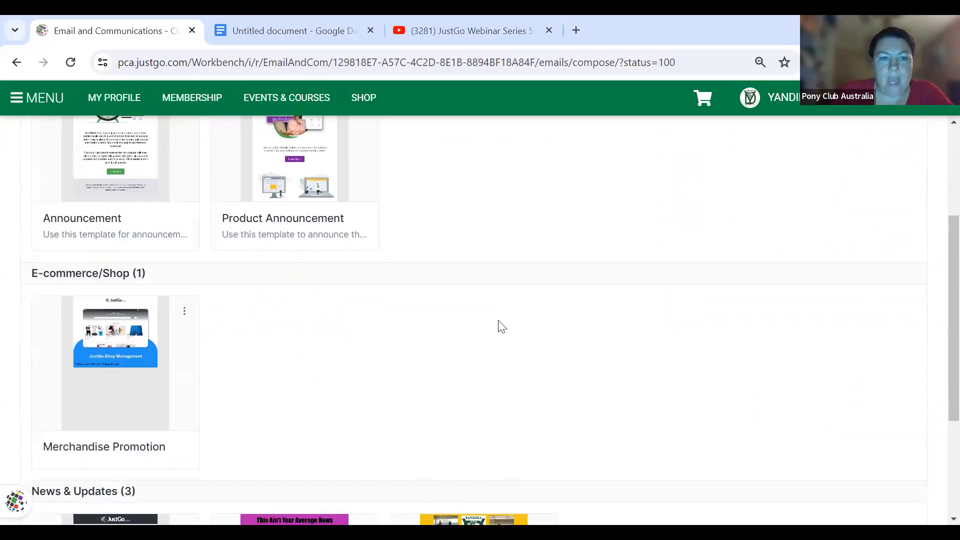
click(120, 337)
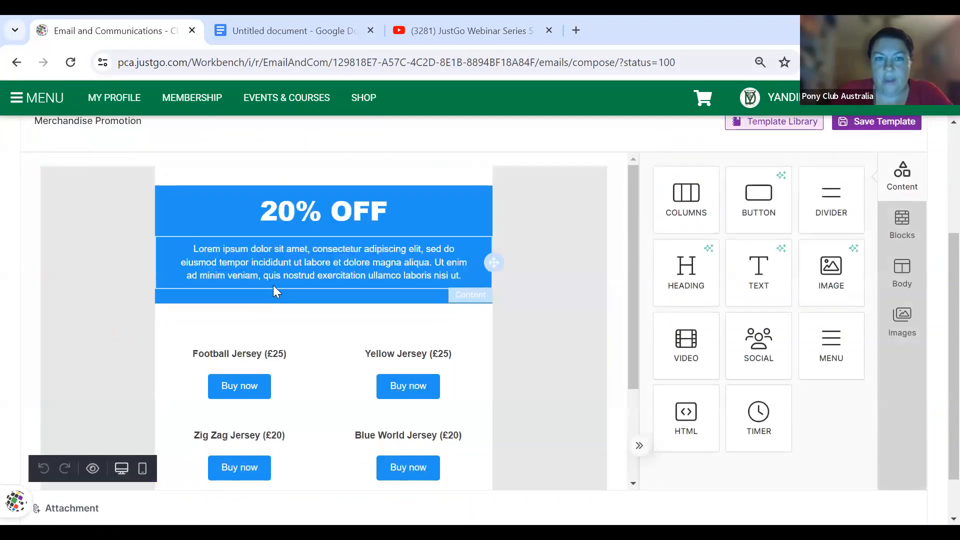
scroll(274, 286, up, 4)
scroll(274, 286, down, 2)
scroll(274, 290, down, 1)
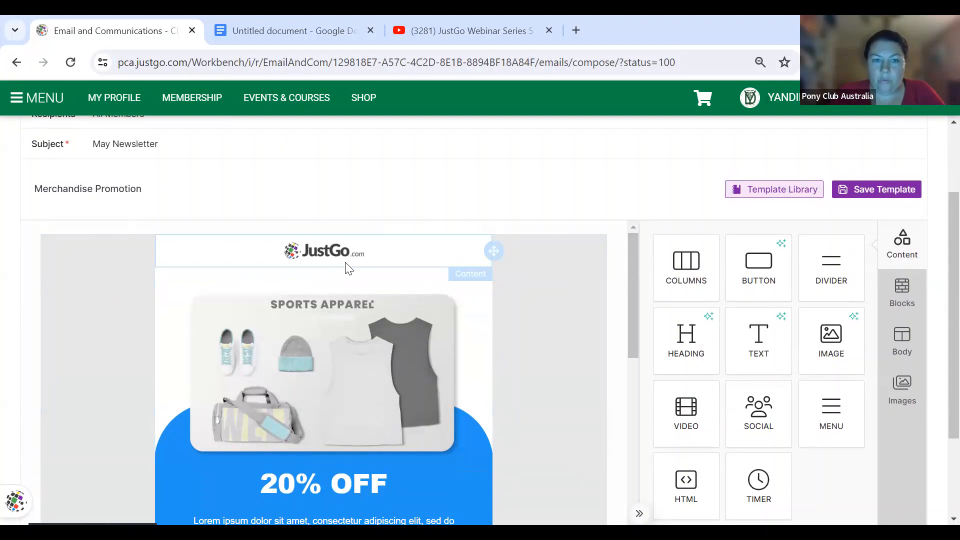
- Inspect the JustGo logo image in the effects editor, then delete it from the email
click(332, 255)
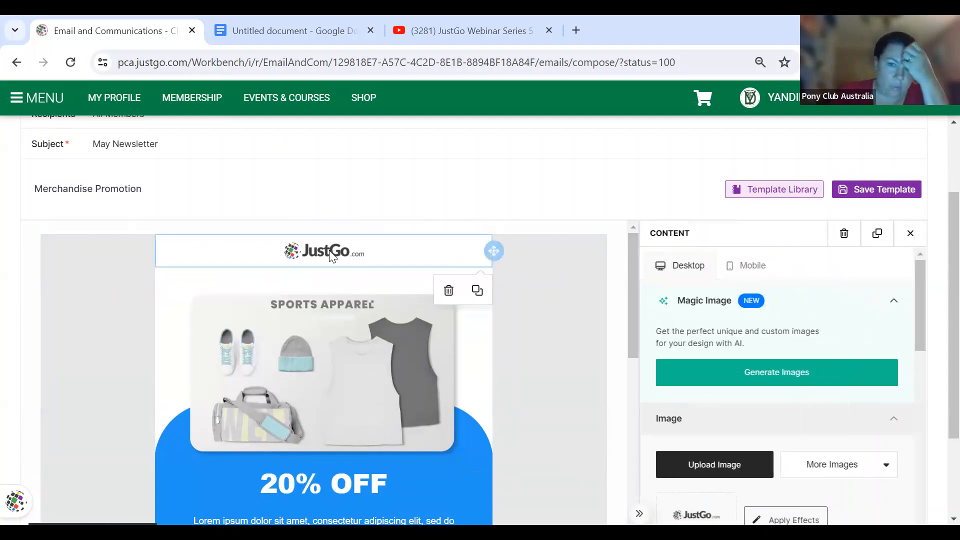
scroll(799, 396, down, 2)
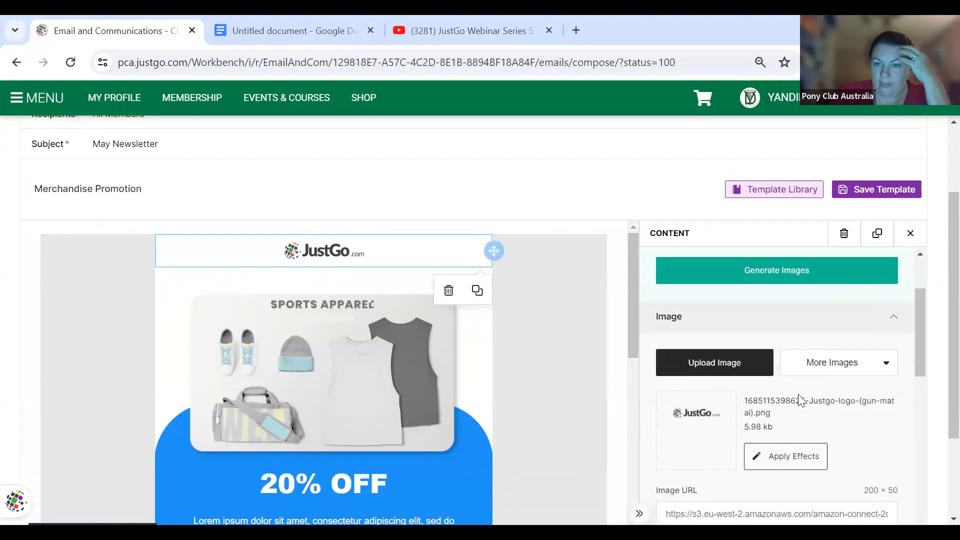
scroll(799, 400, down, 1)
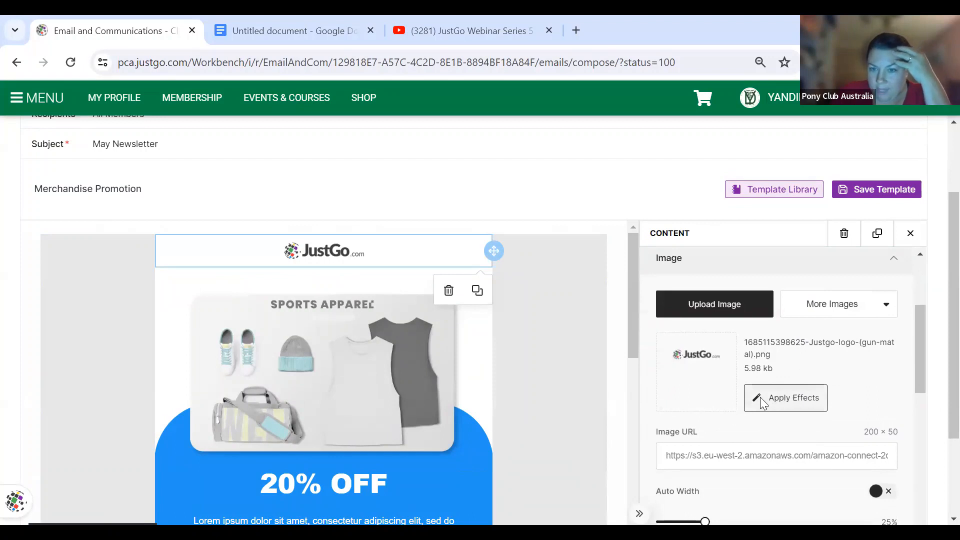
click(760, 401)
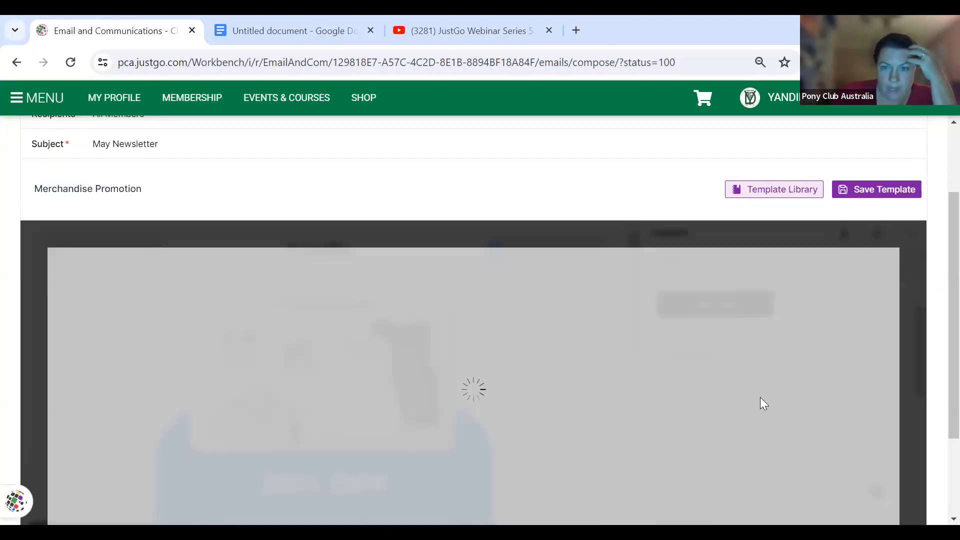
scroll(761, 402, up, 1)
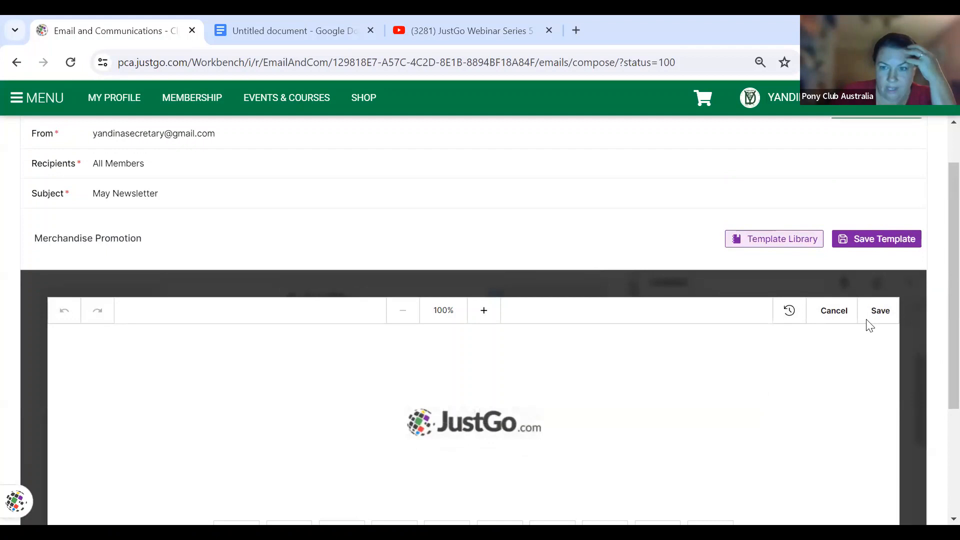
click(834, 311)
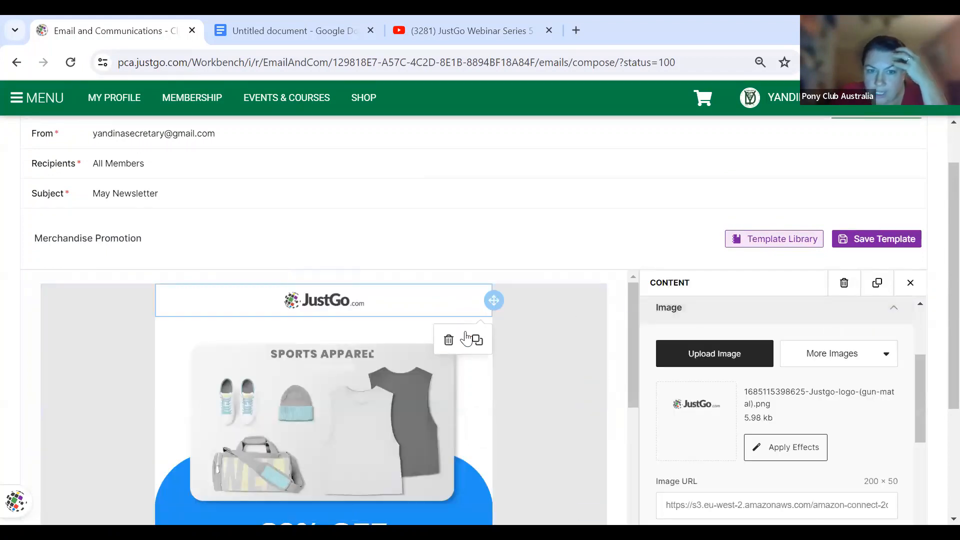
click(449, 341)
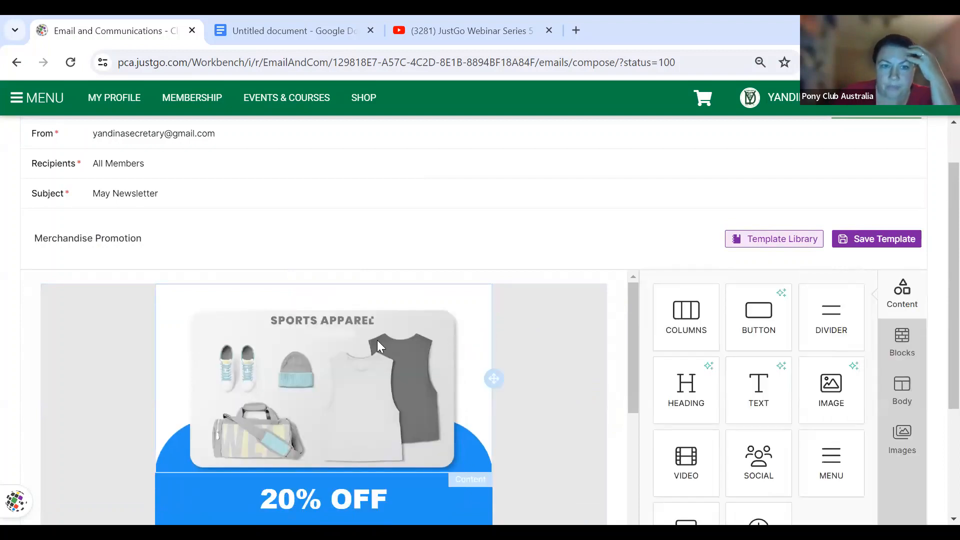
- Replace the Sports Apparel image with logo small.PNG uploaded from Downloads
click(374, 340)
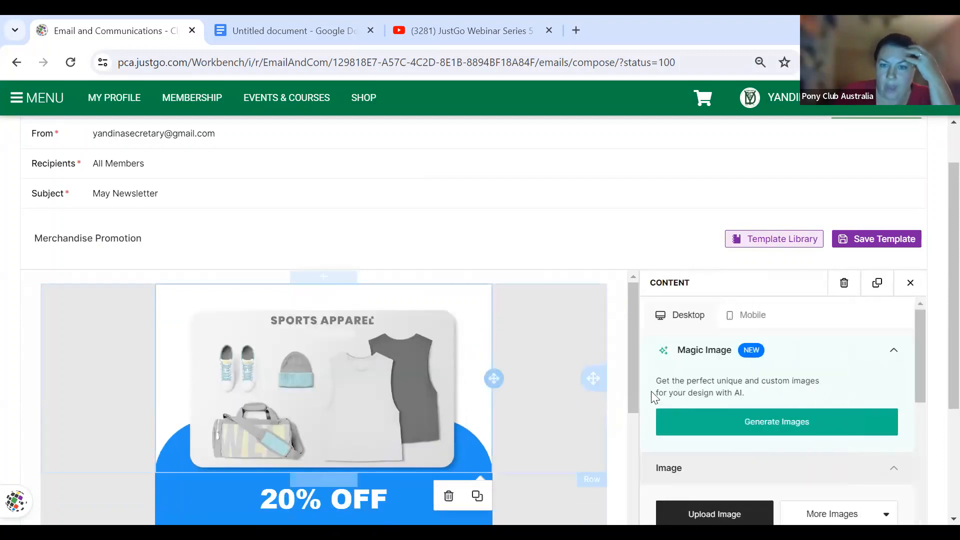
scroll(736, 483, down, 1)
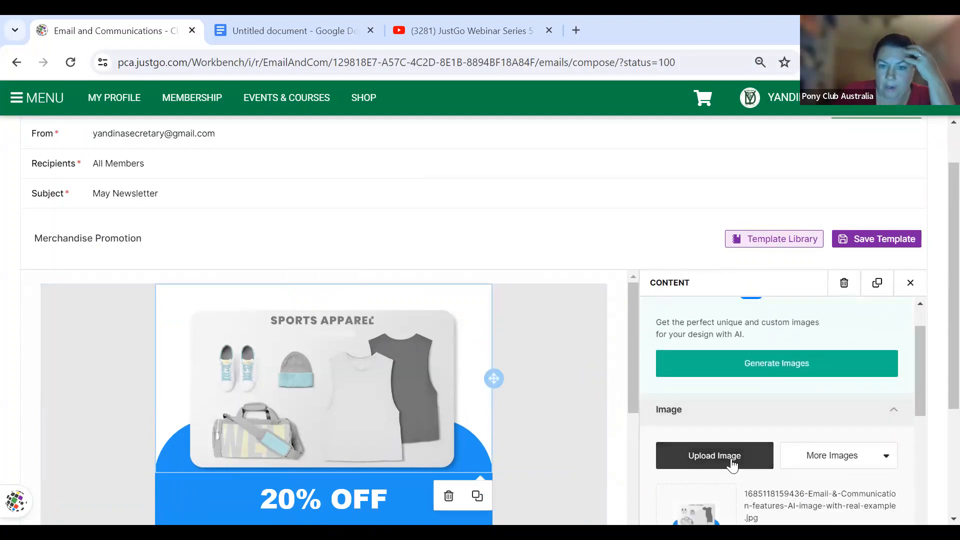
click(734, 463)
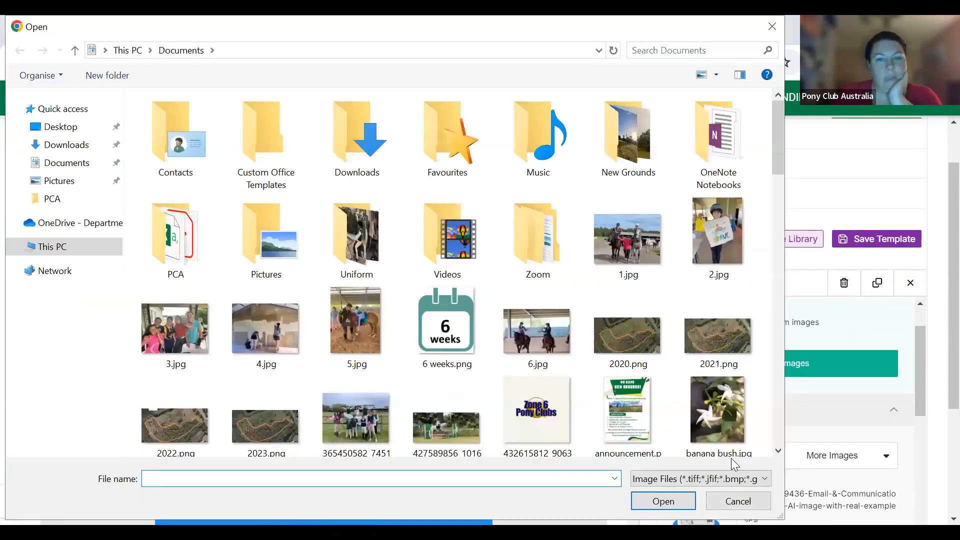
scroll(560, 369, down, 6)
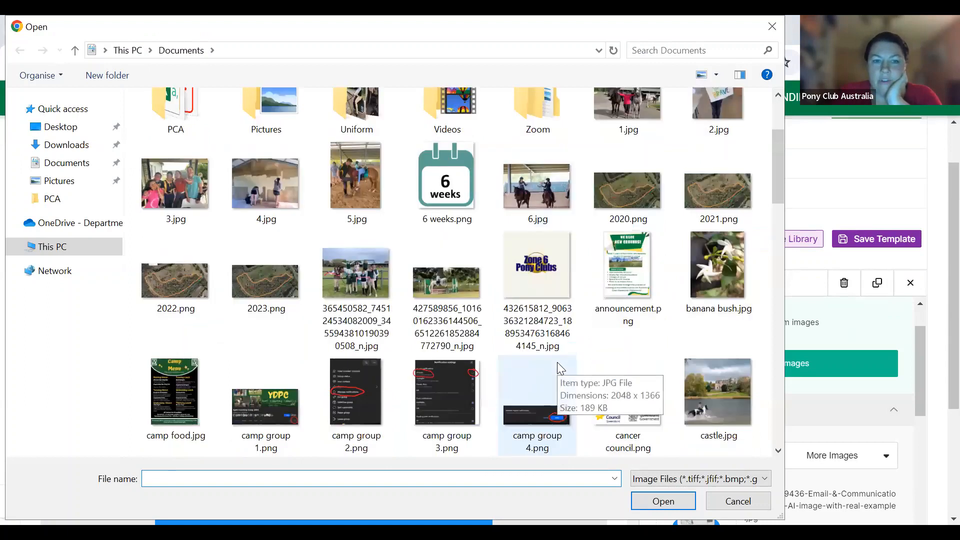
scroll(560, 370, down, 6)
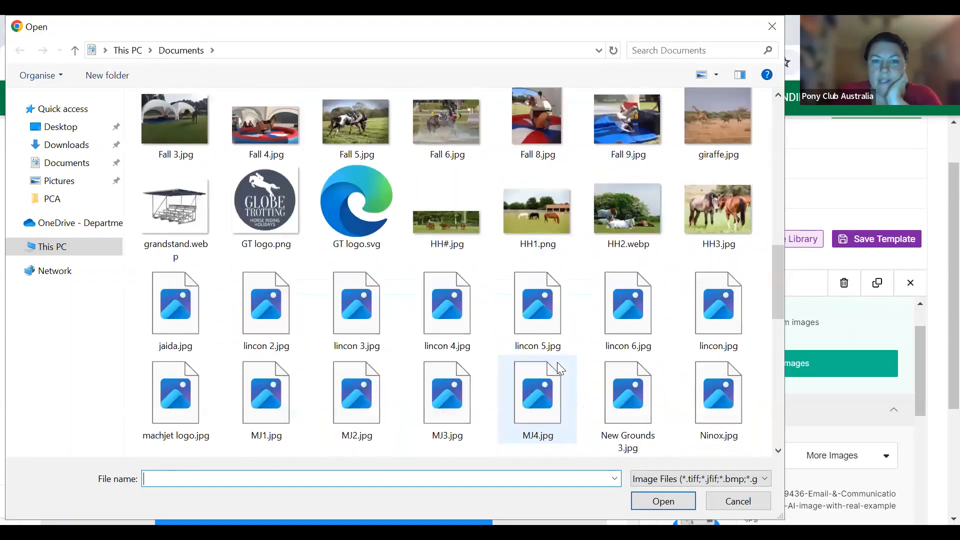
scroll(560, 369, down, 8)
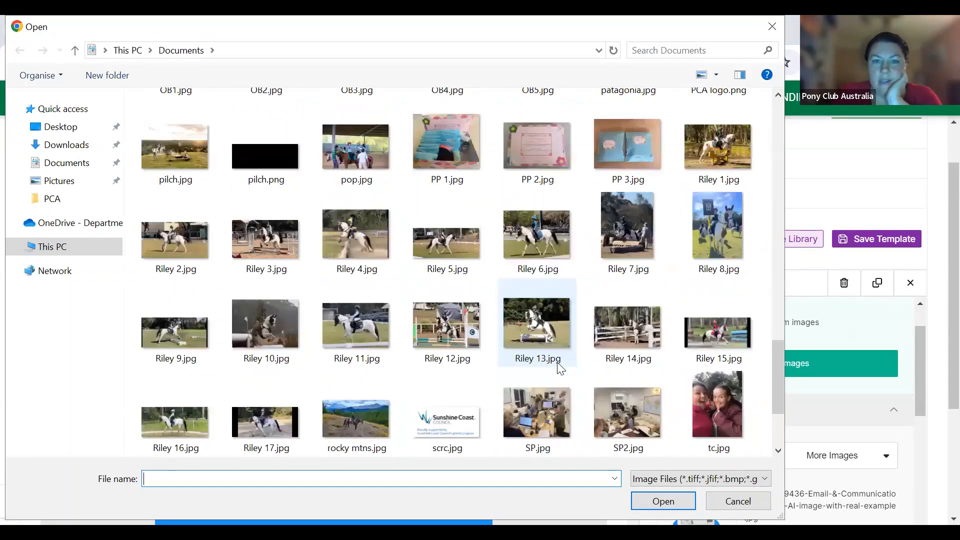
scroll(560, 369, down, 2)
scroll(558, 364, up, 20)
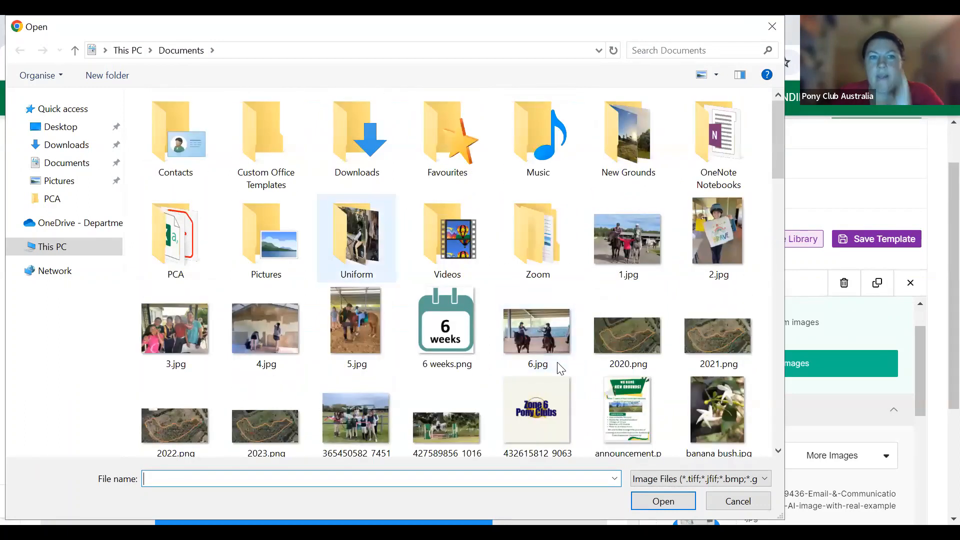
click(65, 145)
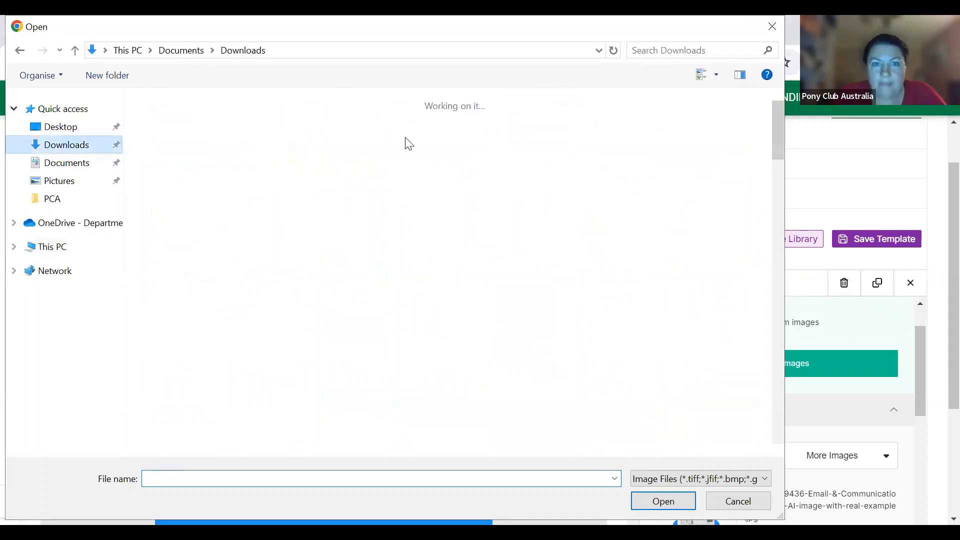
double_click(420, 132)
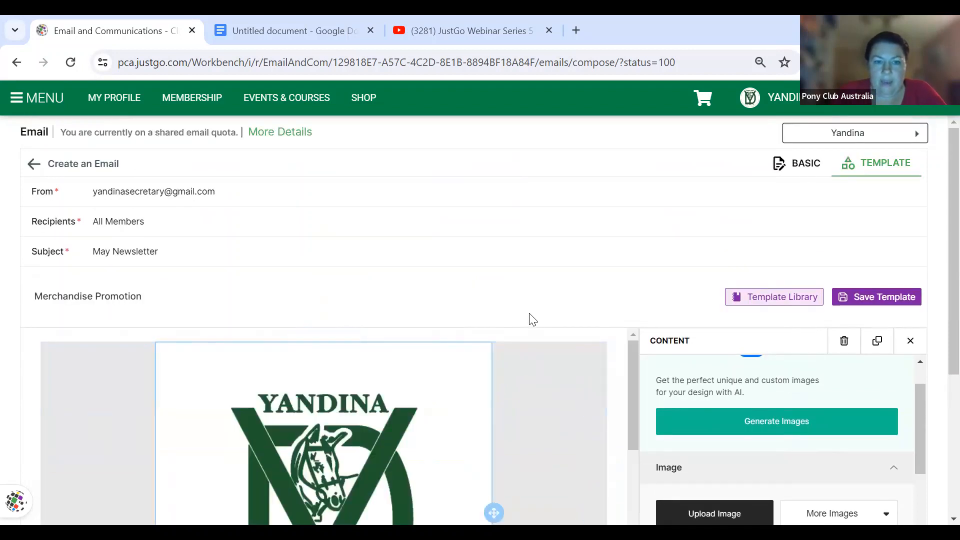
scroll(529, 313, down, 5)
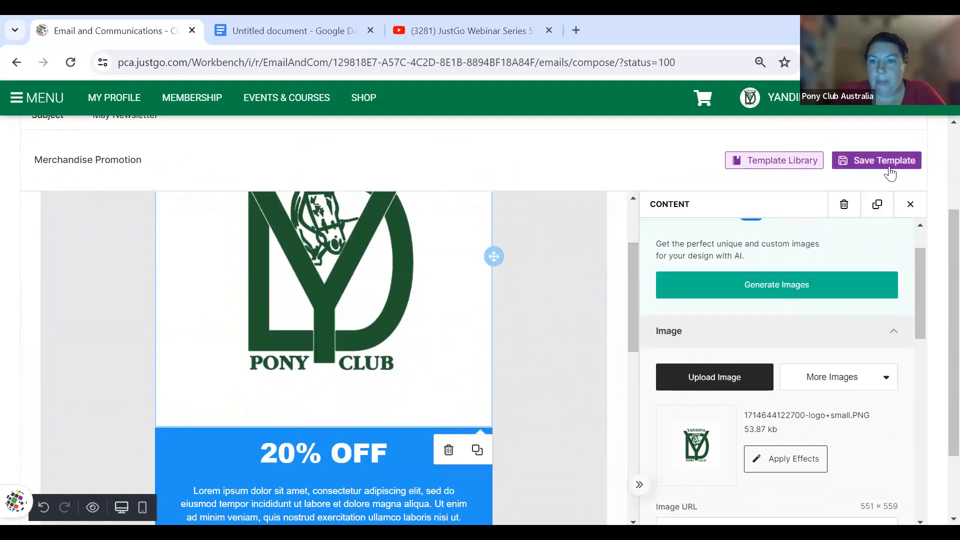
- Insert a heading block above the 20% OFF banner and start retyping it as 'New Uniforms in Stock'
click(910, 205)
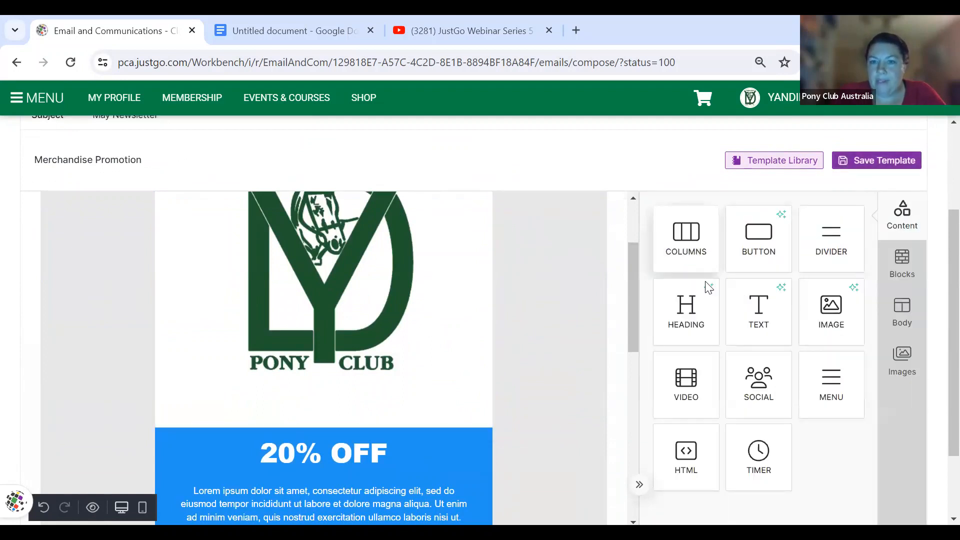
drag(685, 312, 379, 411)
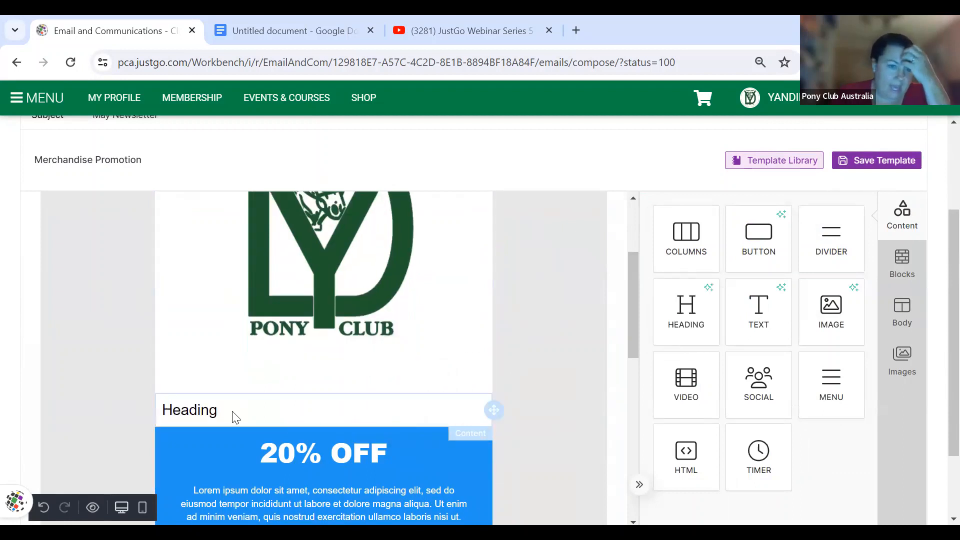
click(212, 415)
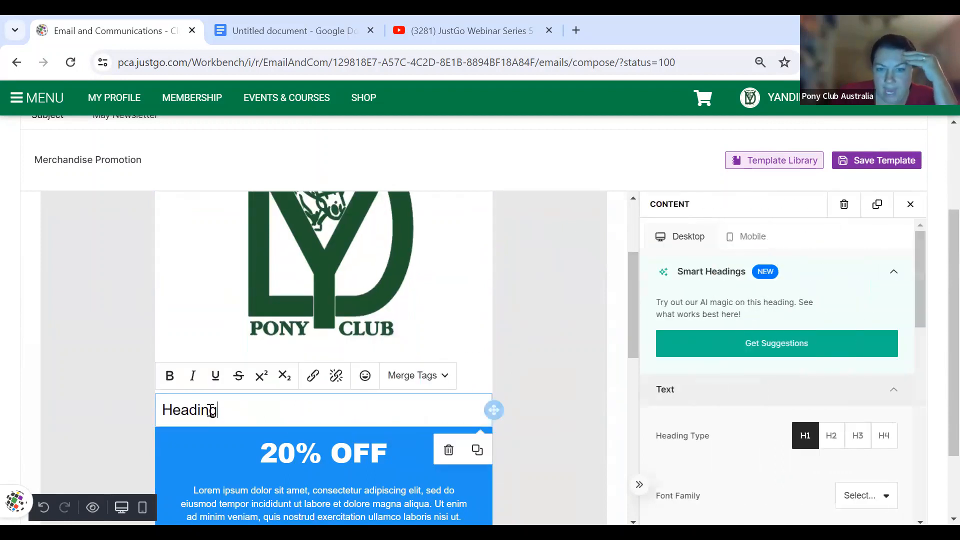
double_click(211, 410)
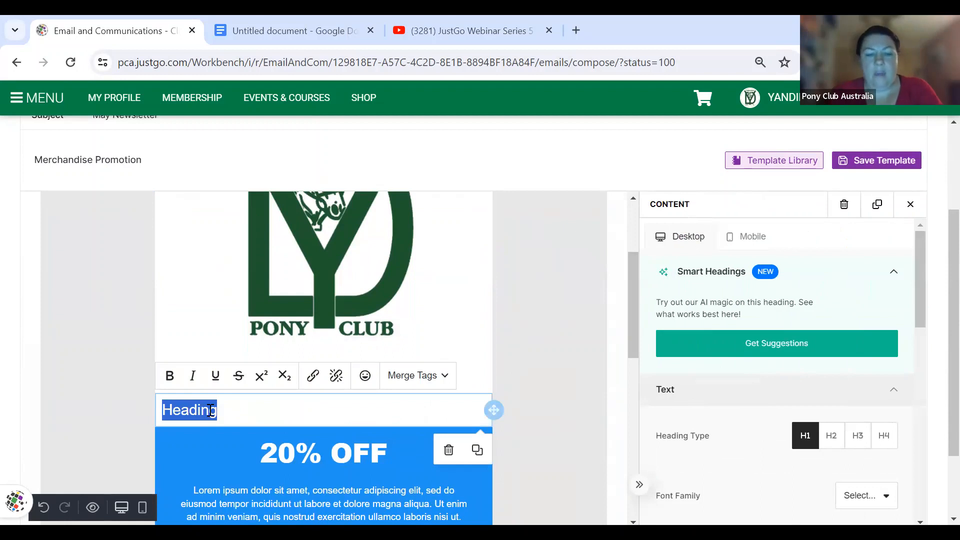
text(N)
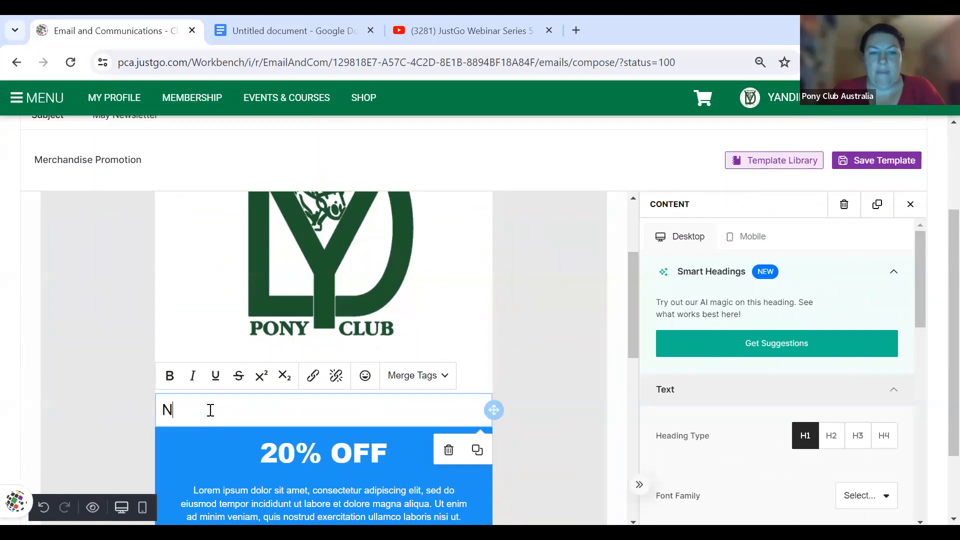
text(ew Uniform)
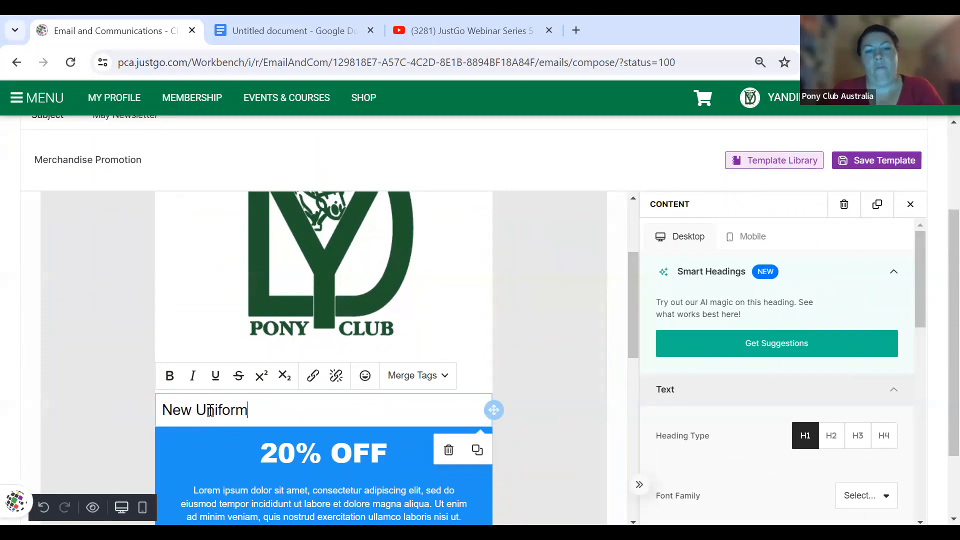
text(s in Stock)
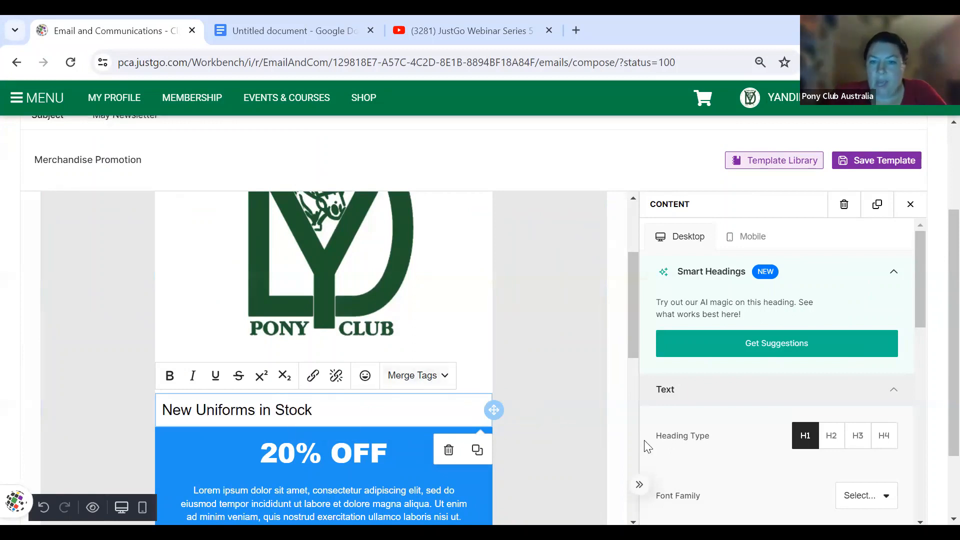
- Set the heading font to Pacifico at 27 px
scroll(645, 443, down, 3)
click(857, 358)
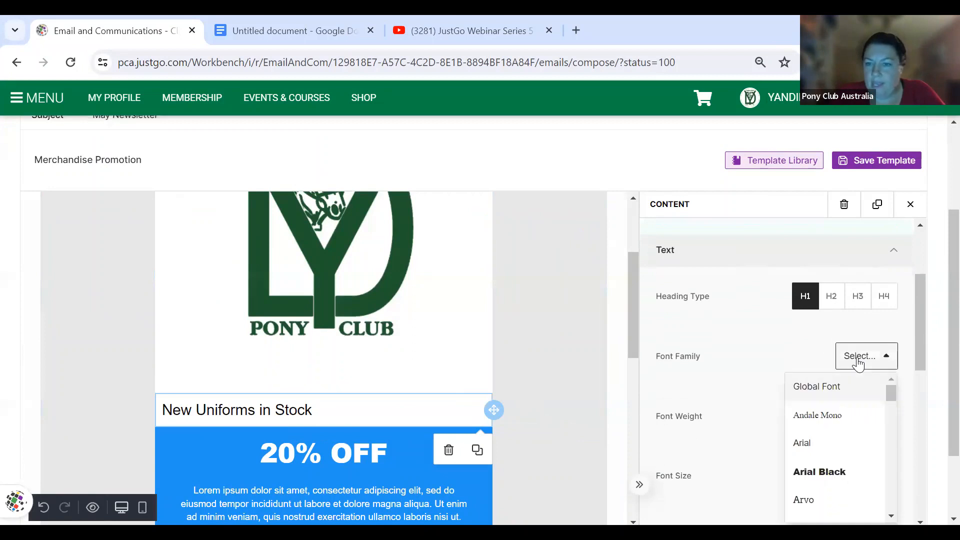
scroll(832, 450, down, 8)
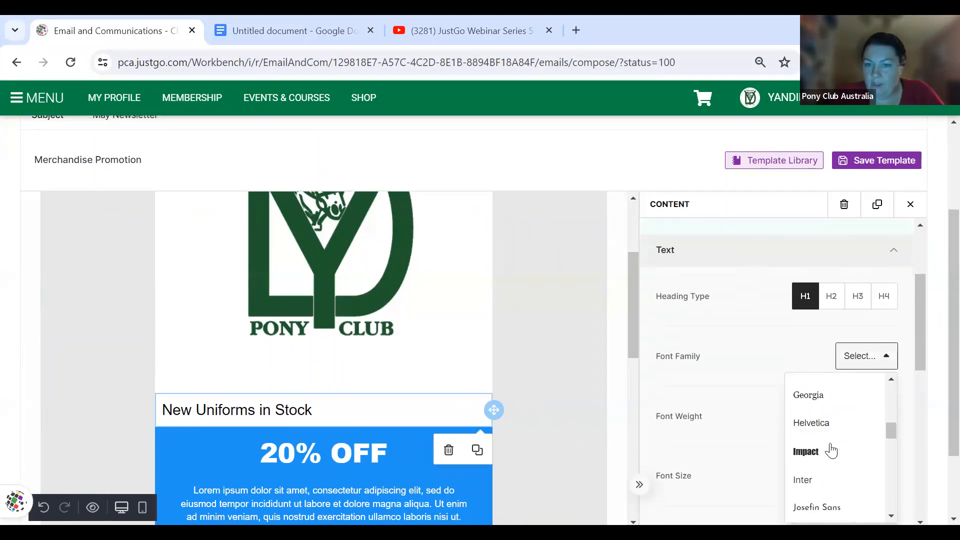
scroll(831, 451, down, 5)
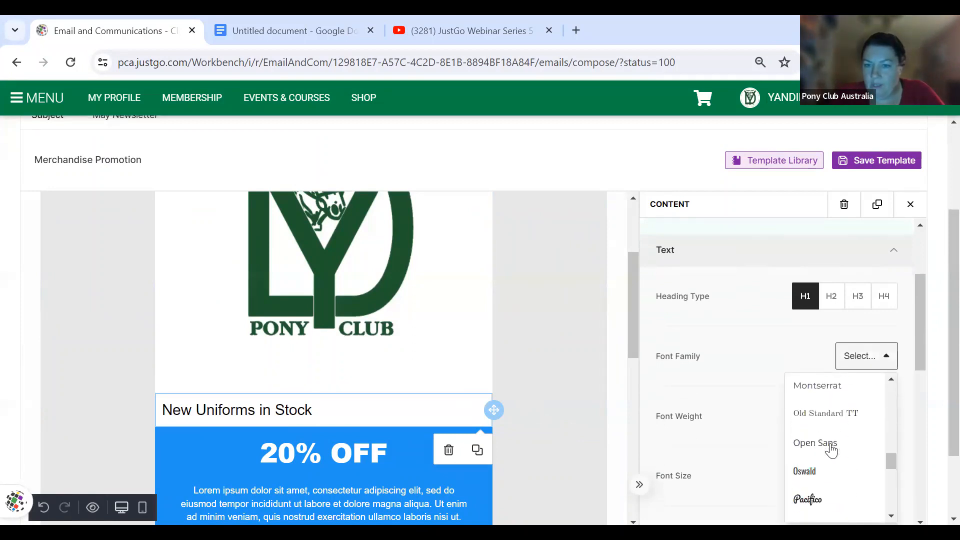
click(821, 497)
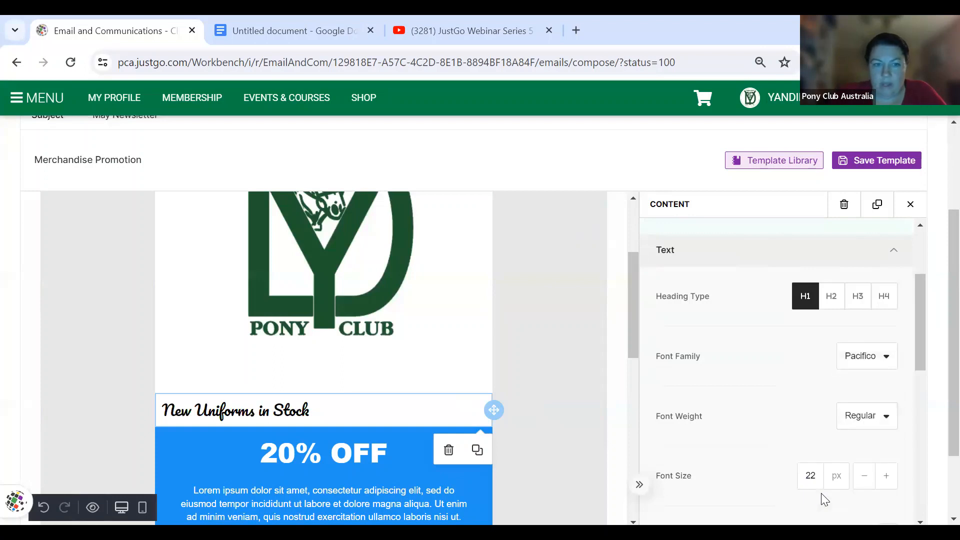
click(887, 477)
click(887, 478)
click(888, 478)
click(887, 477)
click(887, 477)
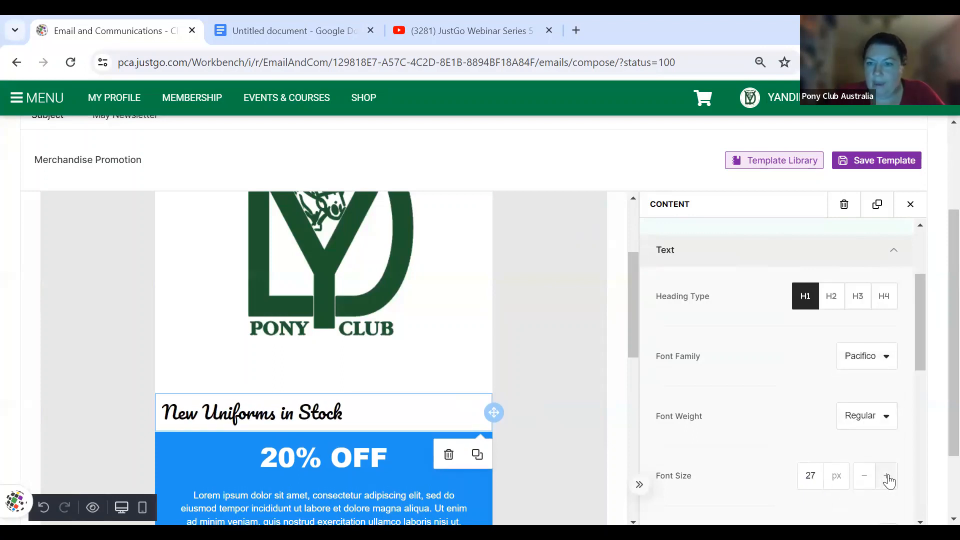
- Centre the heading and colour it dark green 30610C
scroll(889, 481, down, 2)
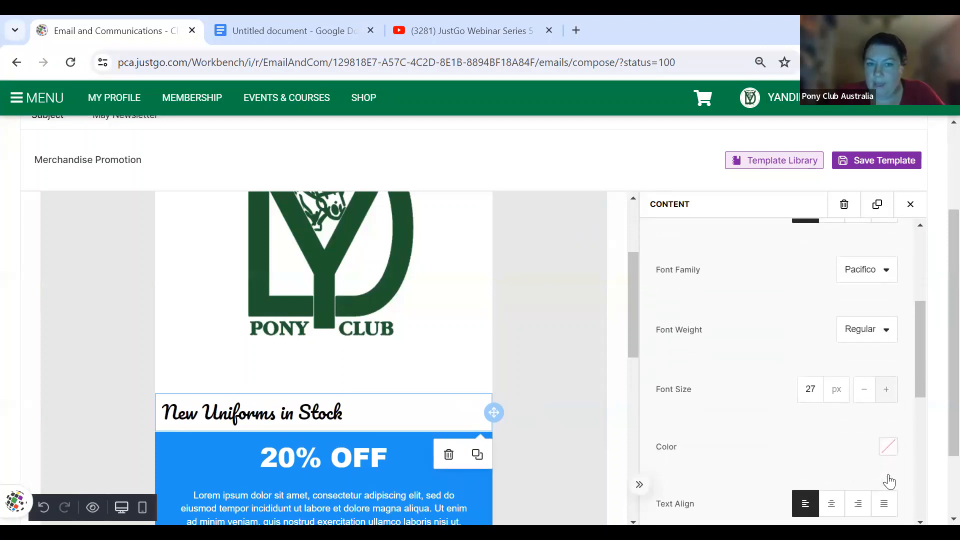
click(835, 498)
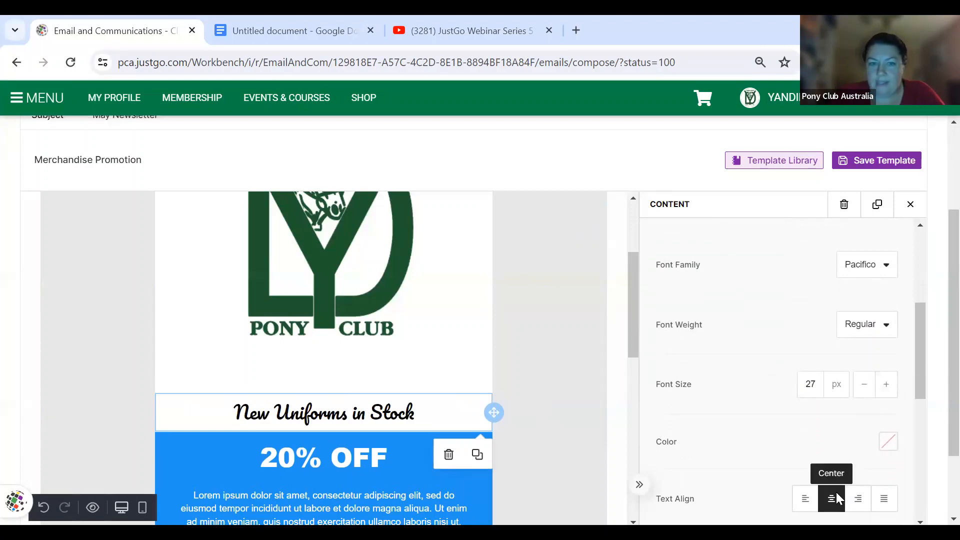
click(890, 443)
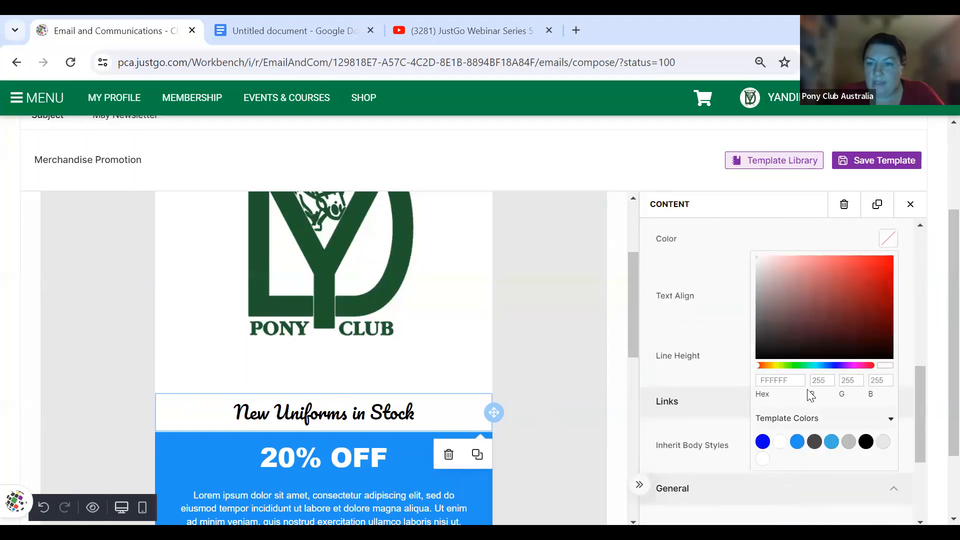
click(787, 365)
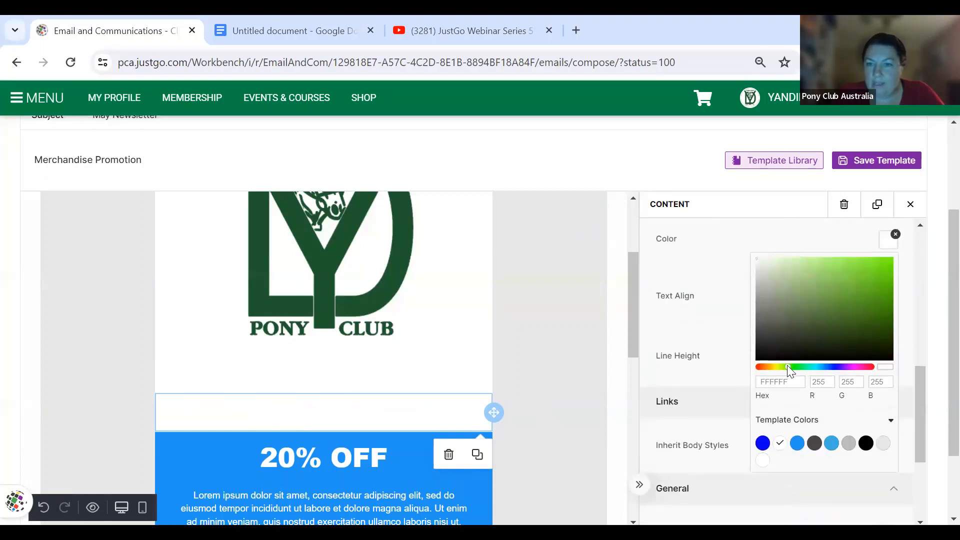
click(878, 321)
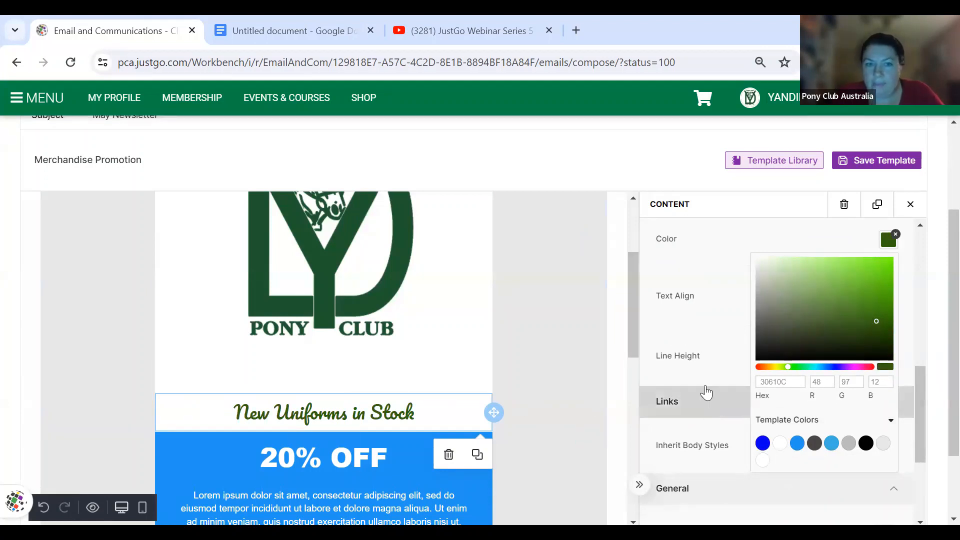
click(661, 342)
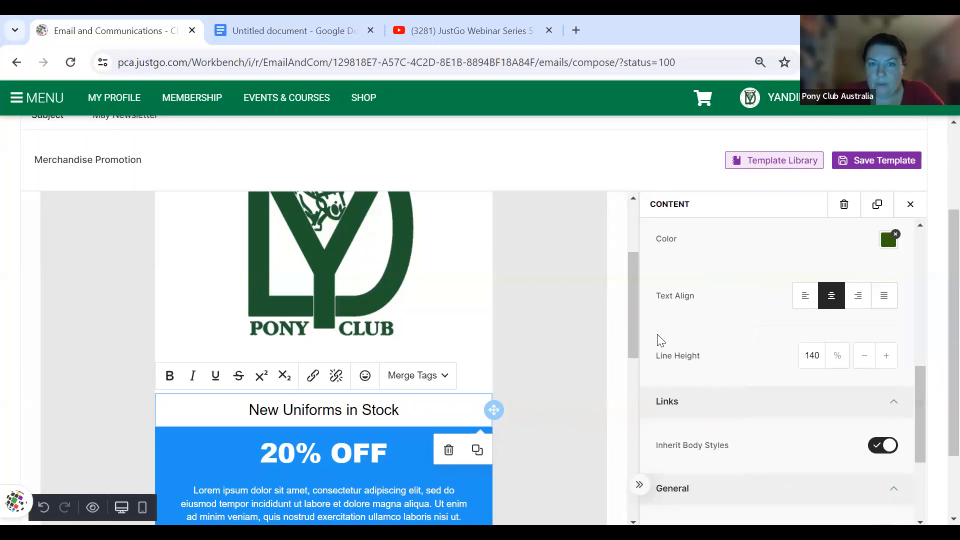
scroll(677, 358, down, 2)
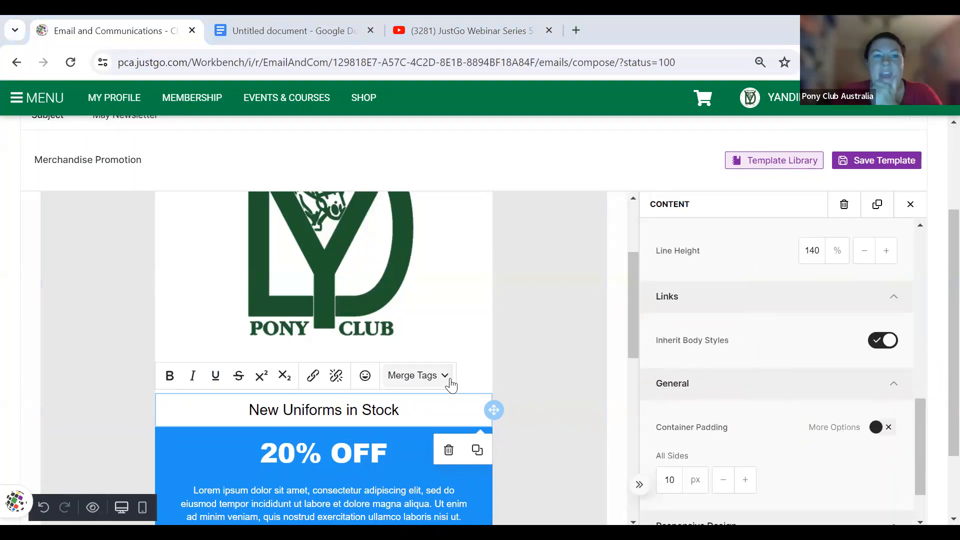
scroll(451, 384, down, 1)
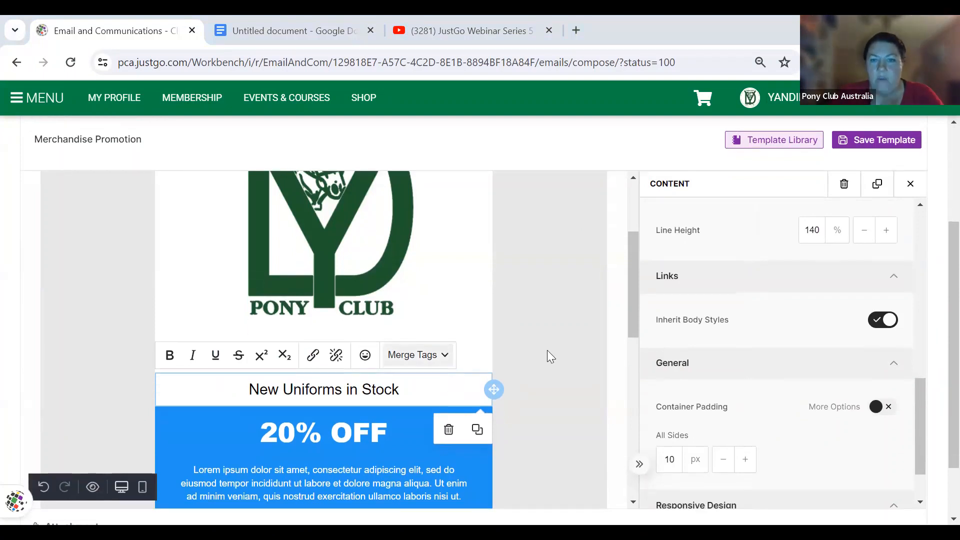
scroll(773, 397, up, 5)
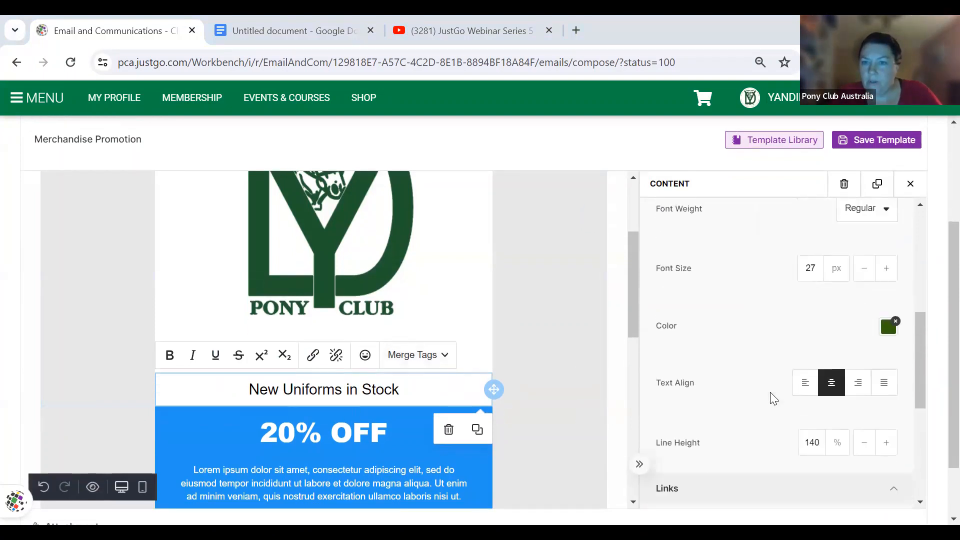
scroll(886, 274, up, 2)
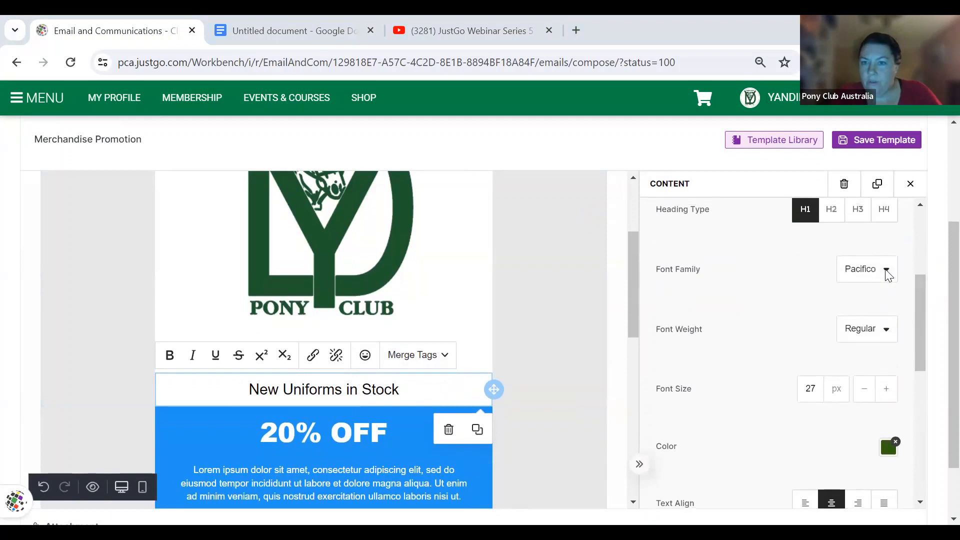
click(887, 275)
click(814, 414)
triple_click(429, 392)
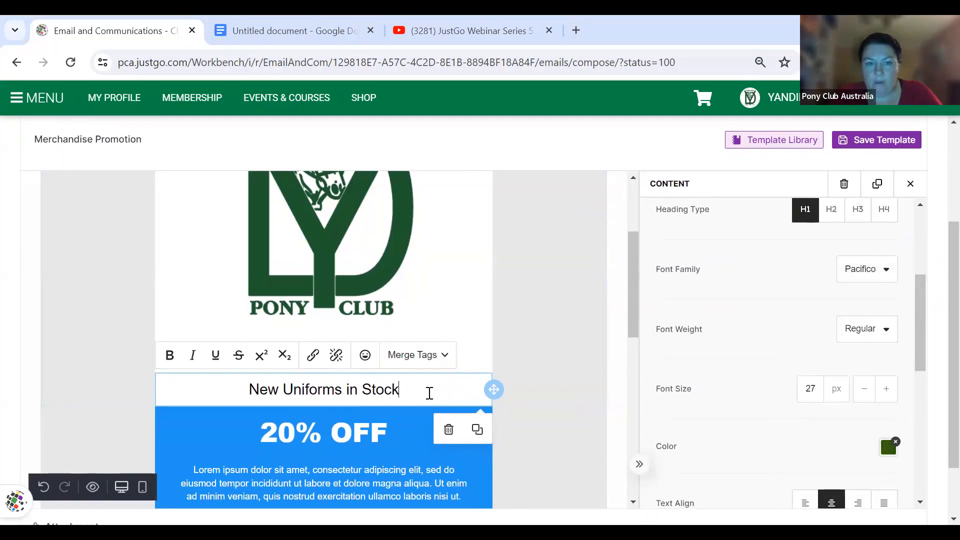
click(854, 269)
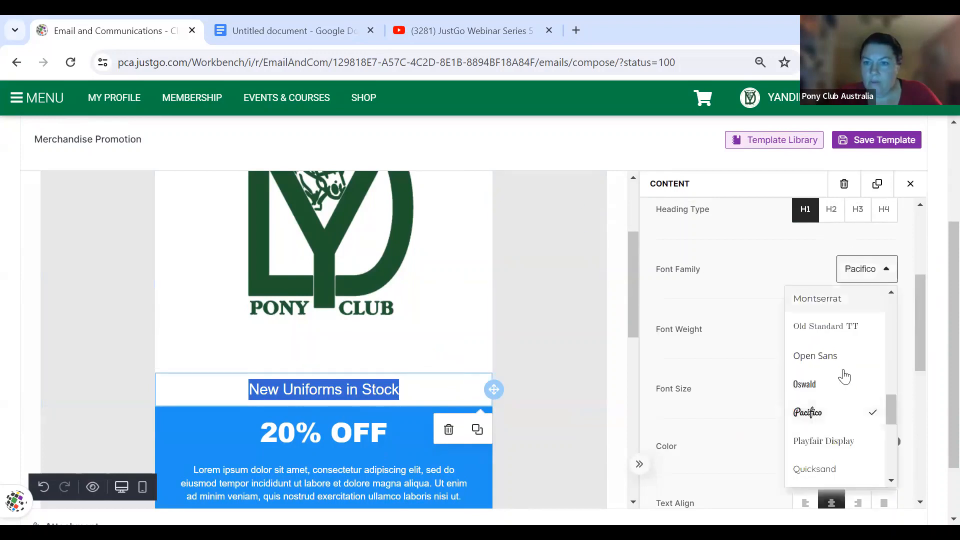
click(813, 417)
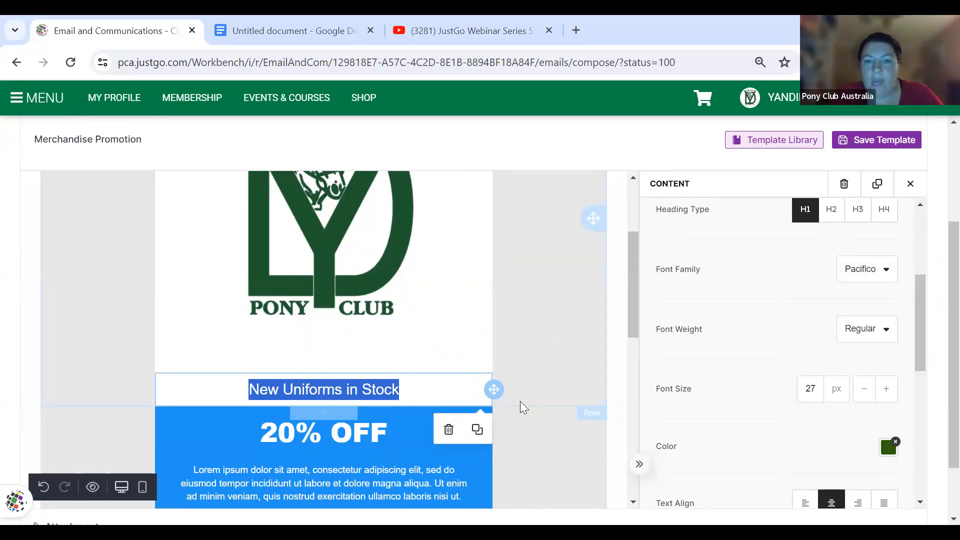
scroll(522, 408, down, 2)
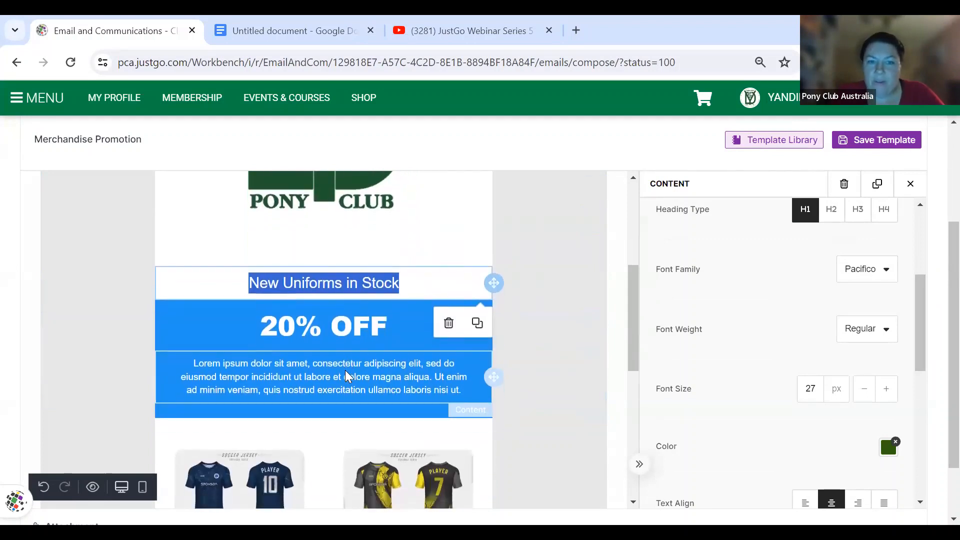
click(338, 325)
- Replace the banner's 20% OFF heading with 'Grab your uniform now'
triple_click(339, 326)
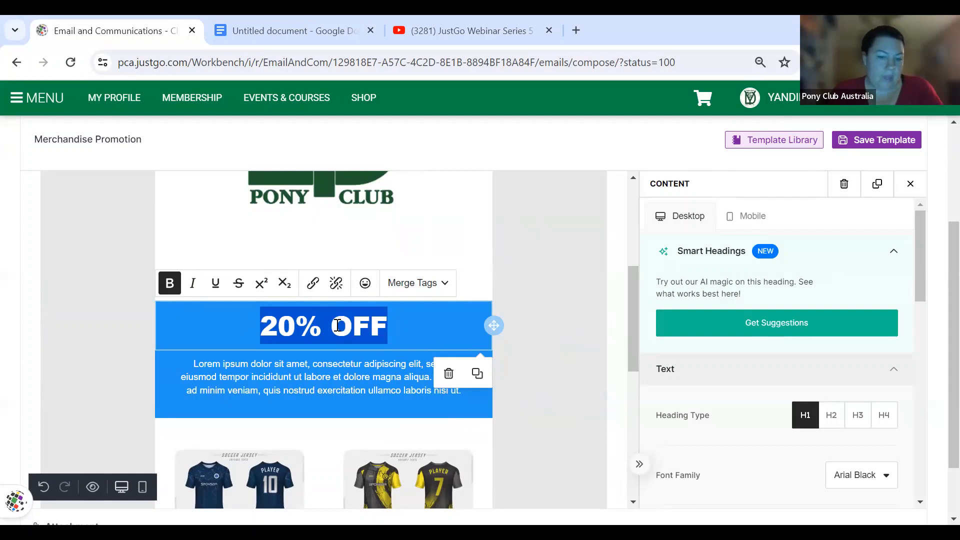
text(Grab )
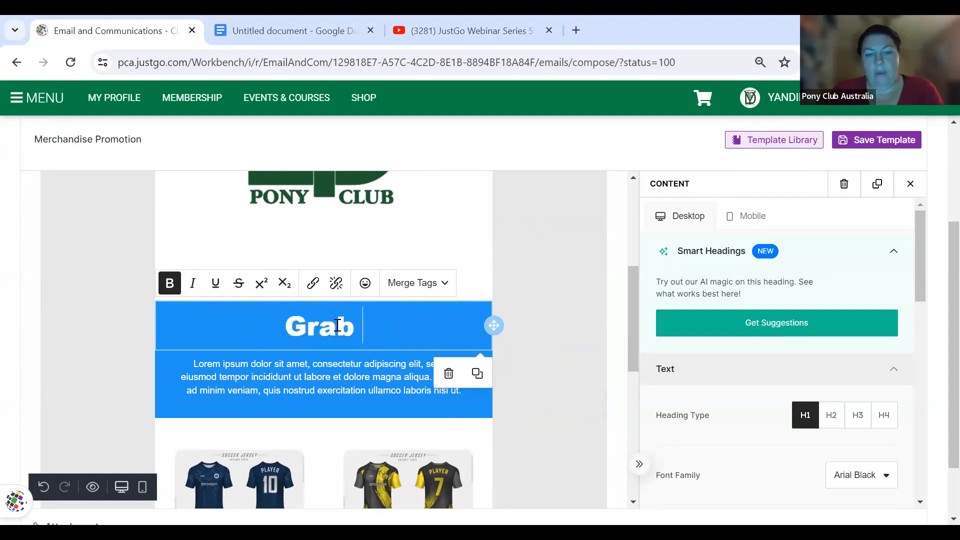
text(your uniform)
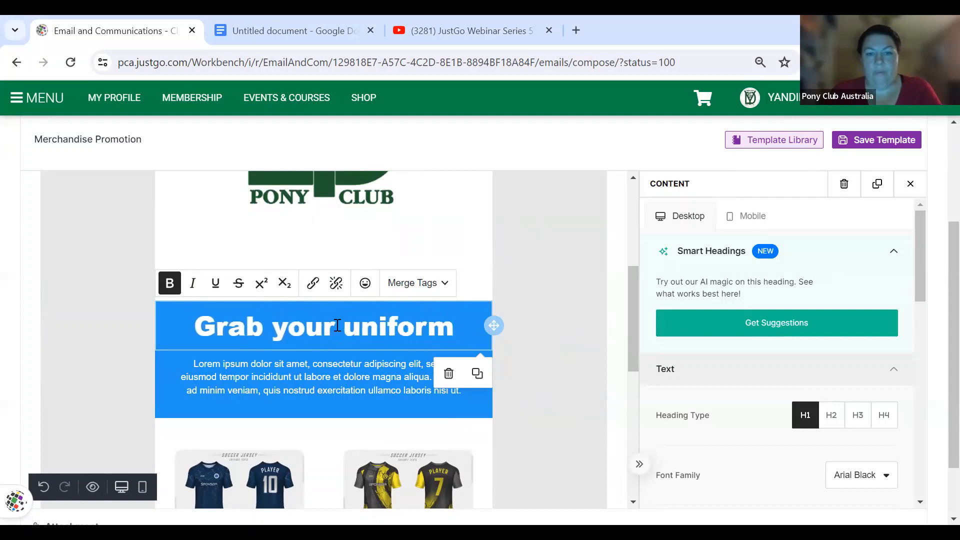
text( now)
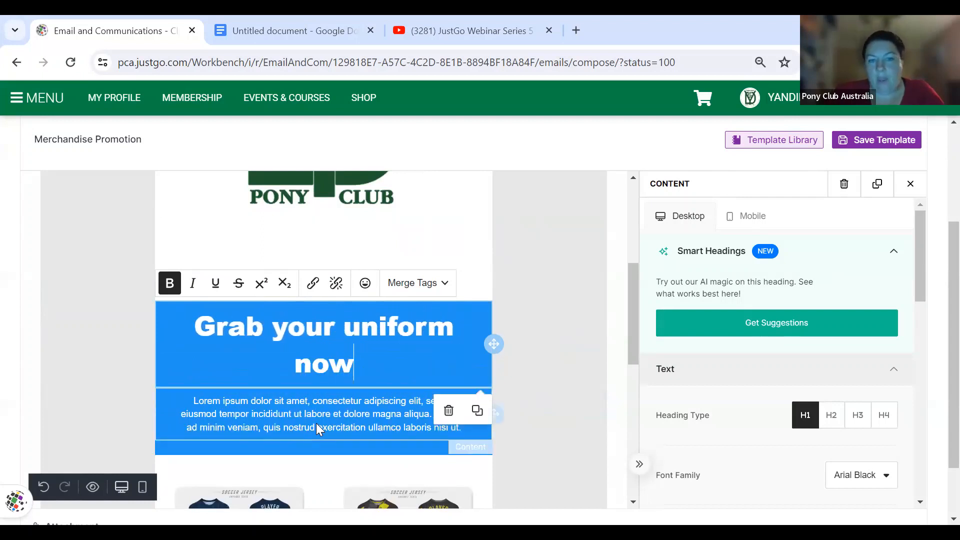
click(350, 416)
scroll(350, 414, down, 4)
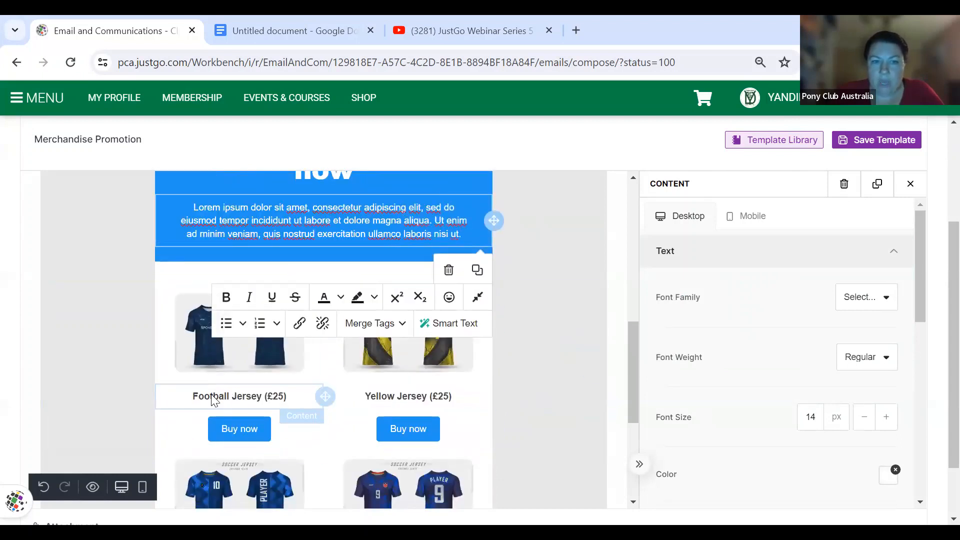
- Replace the Football Jersey picture with uniform 2.jpg from Documents > Uniform
click(117, 295)
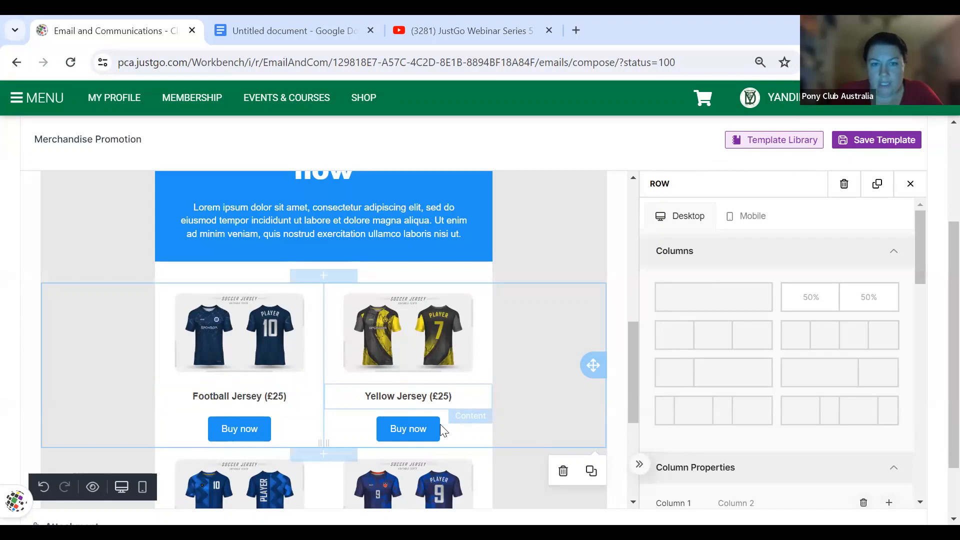
click(257, 355)
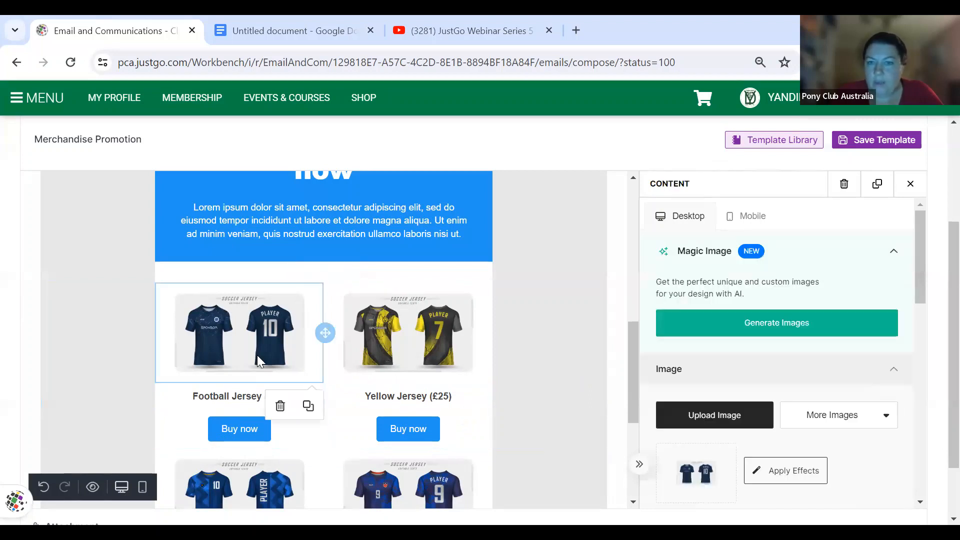
click(743, 417)
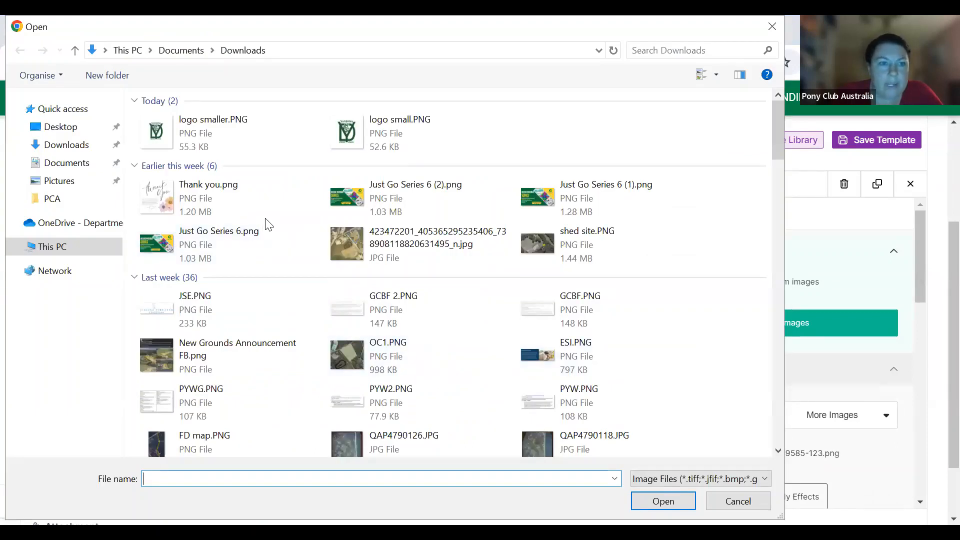
click(70, 163)
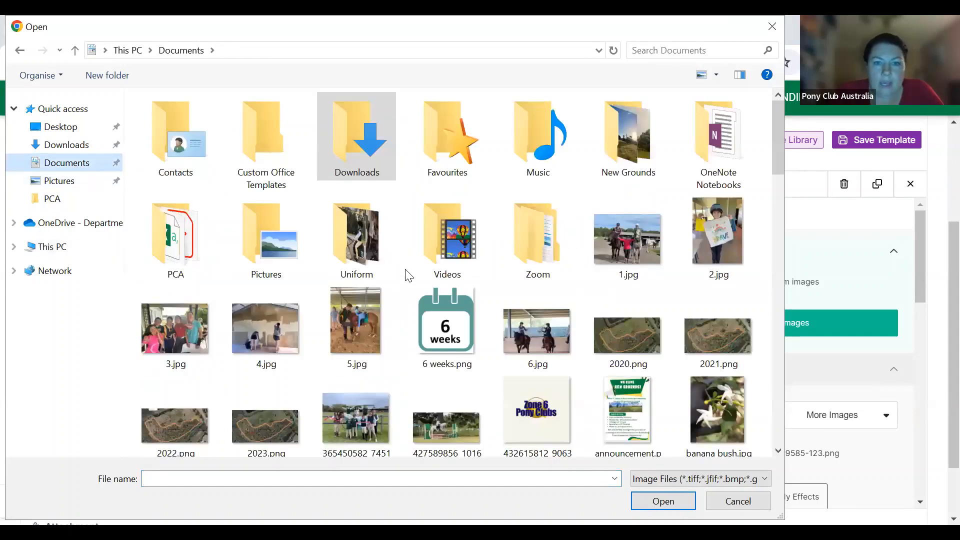
double_click(377, 241)
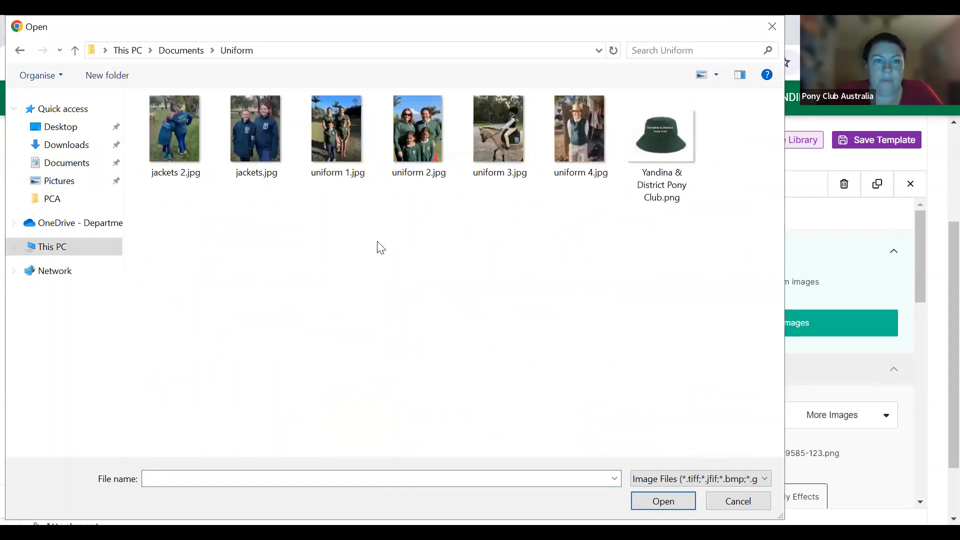
click(418, 157)
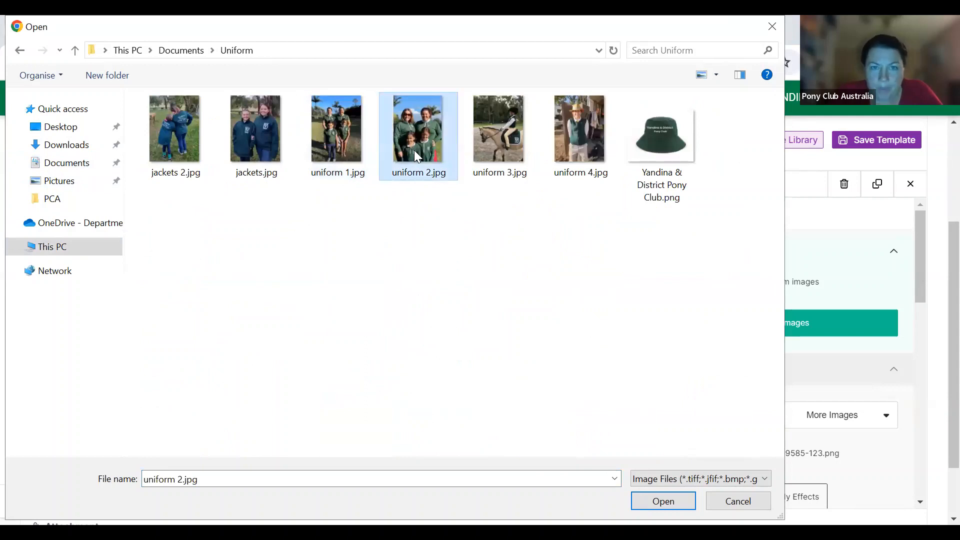
double_click(416, 154)
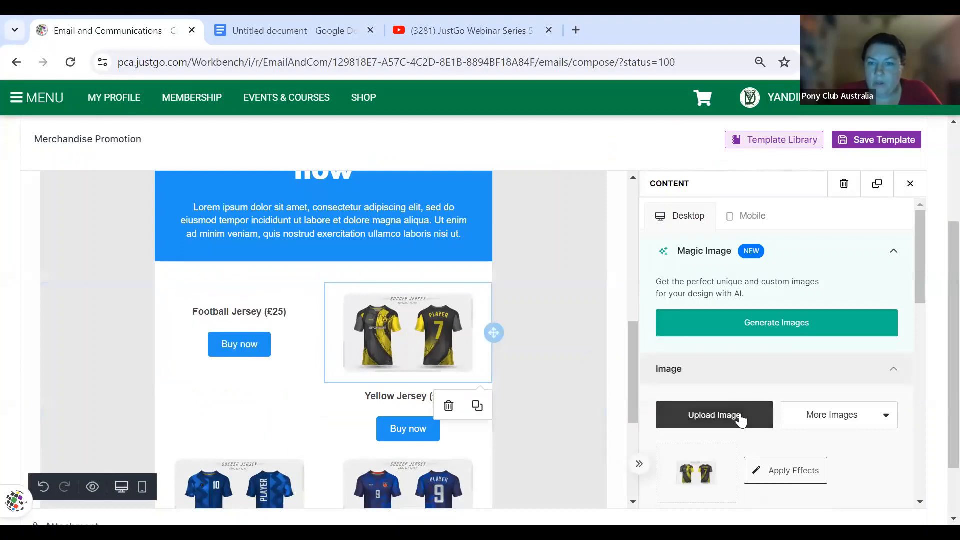
- Replace the second jersey picture with uniform 1.jpg
click(741, 415)
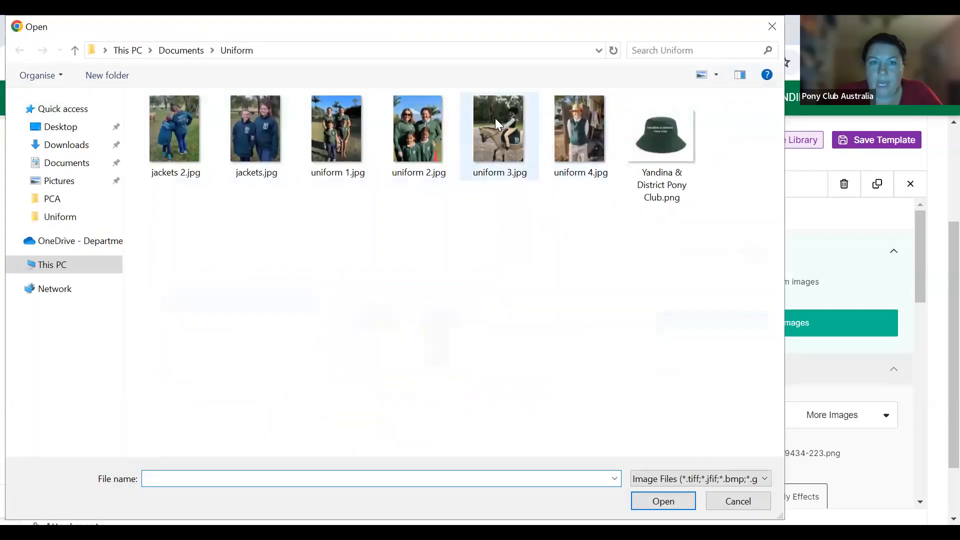
double_click(330, 140)
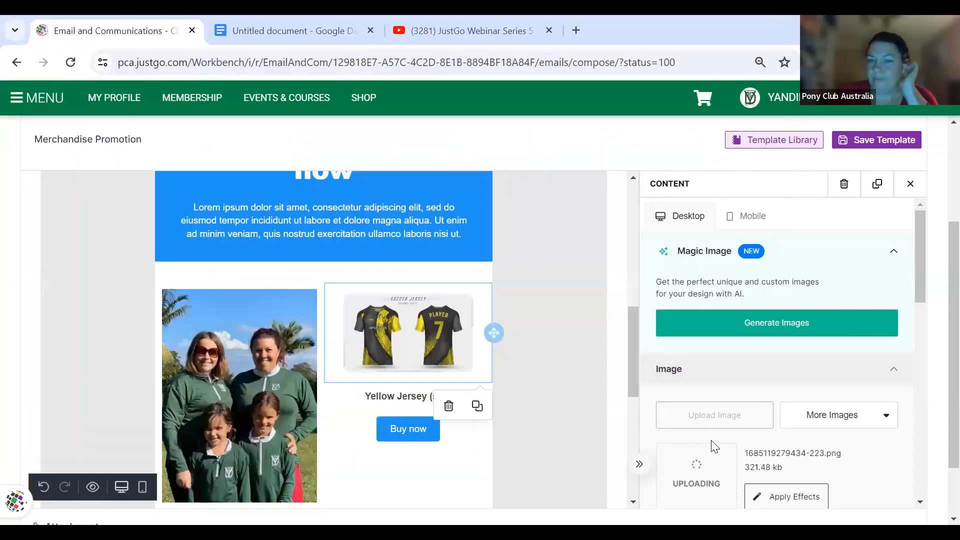
scroll(489, 422, down, 3)
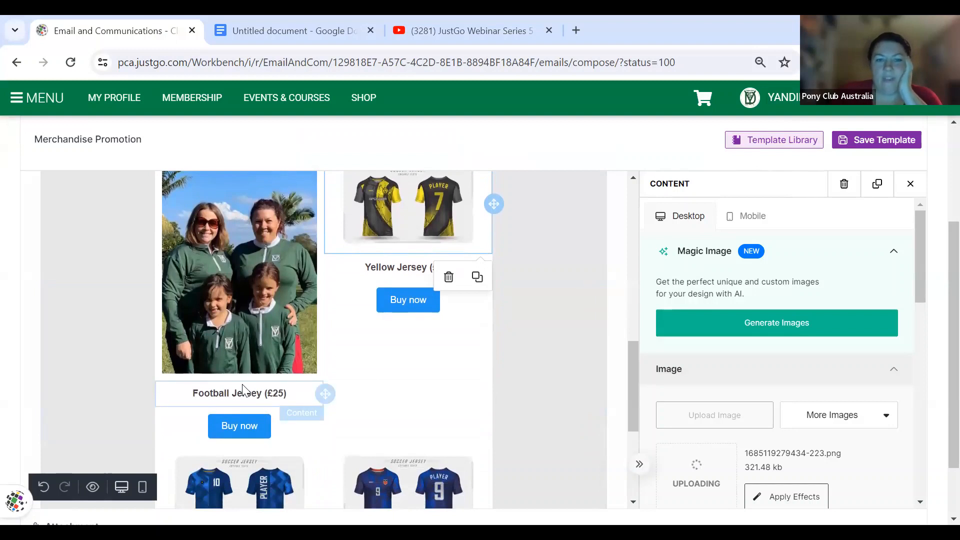
click(252, 393)
- Rename the Football Jersey caption to 'Long Sleeve Shirt $50'
drag(193, 394, 254, 395)
key(ctrl+a)
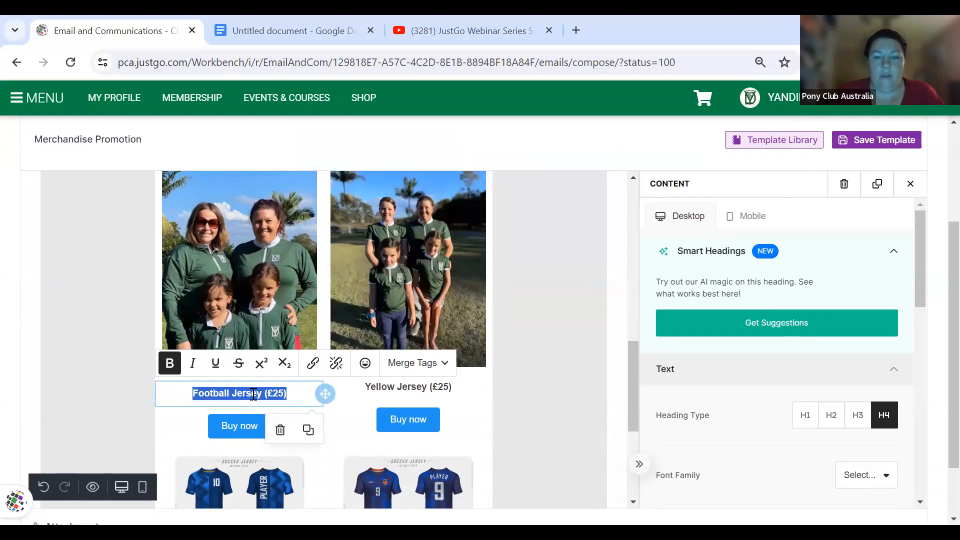
text(Long Sleeve )
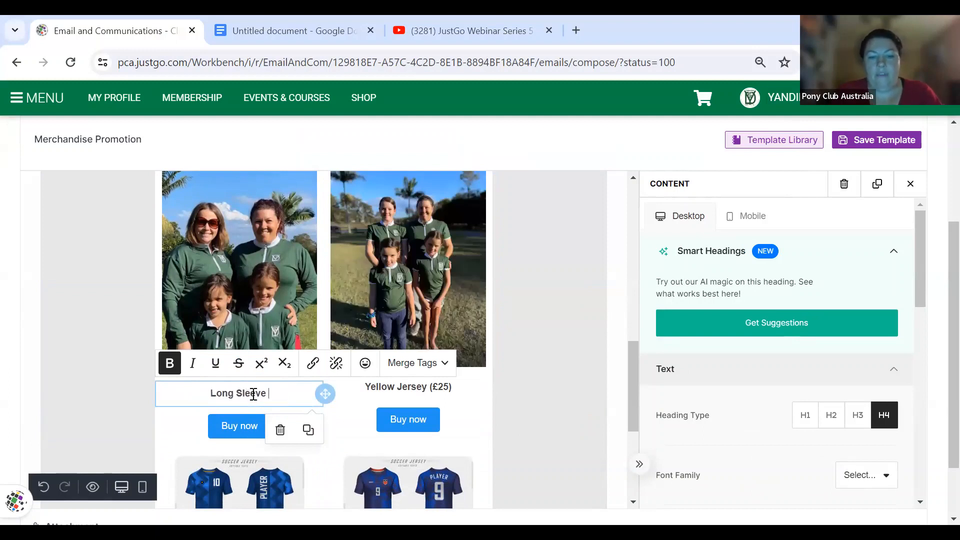
text(Shirt)
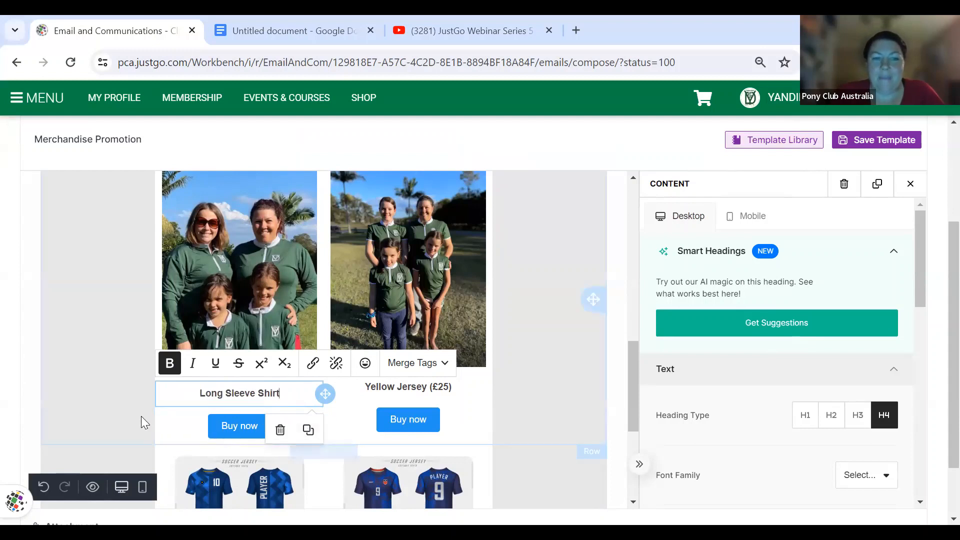
click(298, 438)
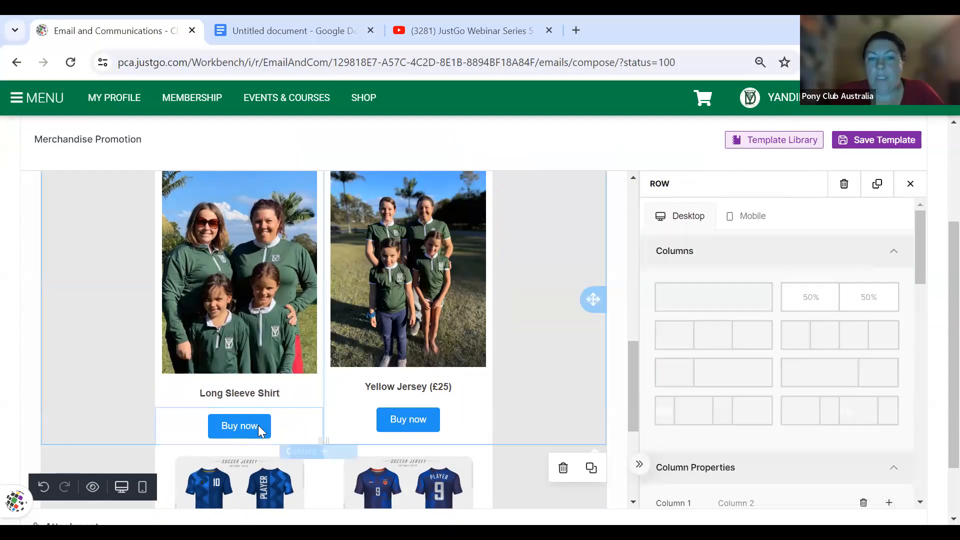
click(289, 393)
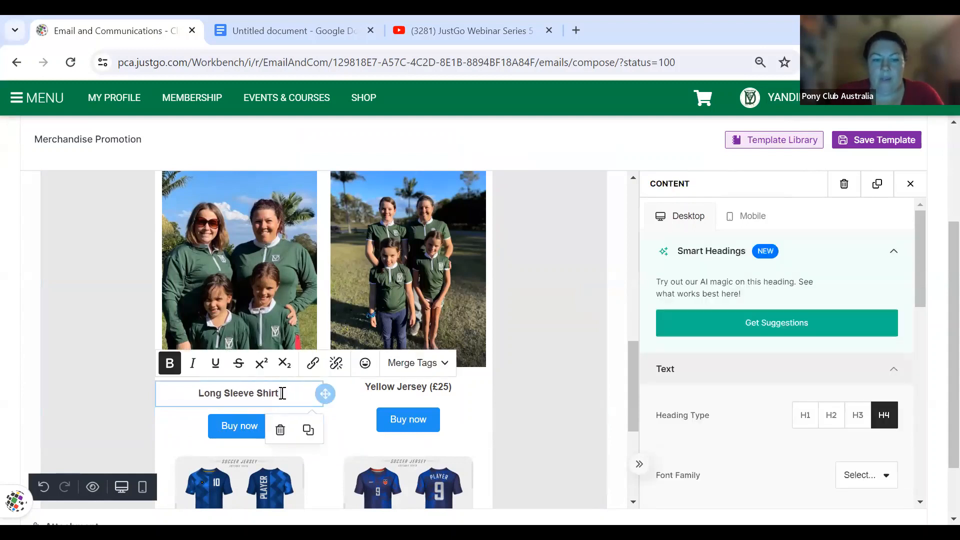
text($50)
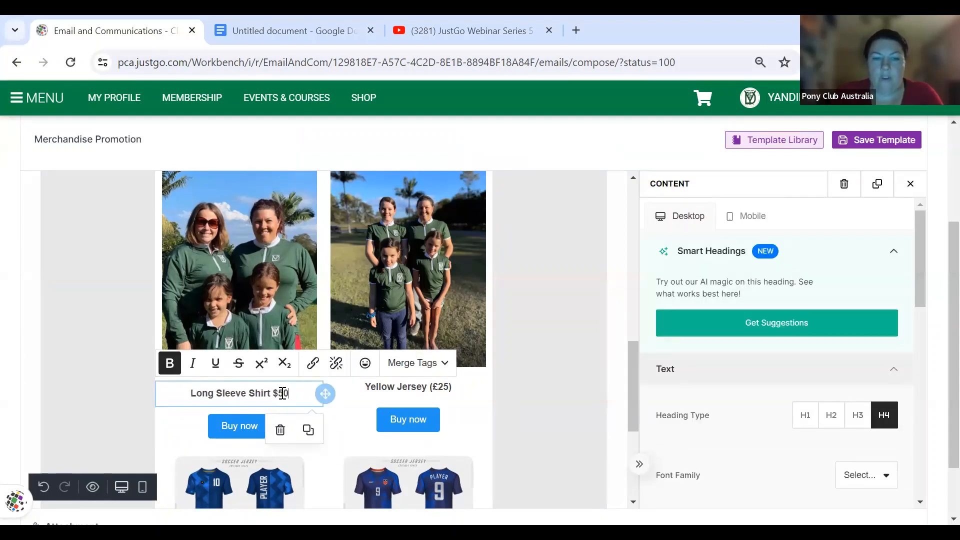
- Rename the Yellow Jersey caption to 'Short Sleeve Shirt $40' and select the second Buy now button
click(408, 387)
triple_click(408, 387)
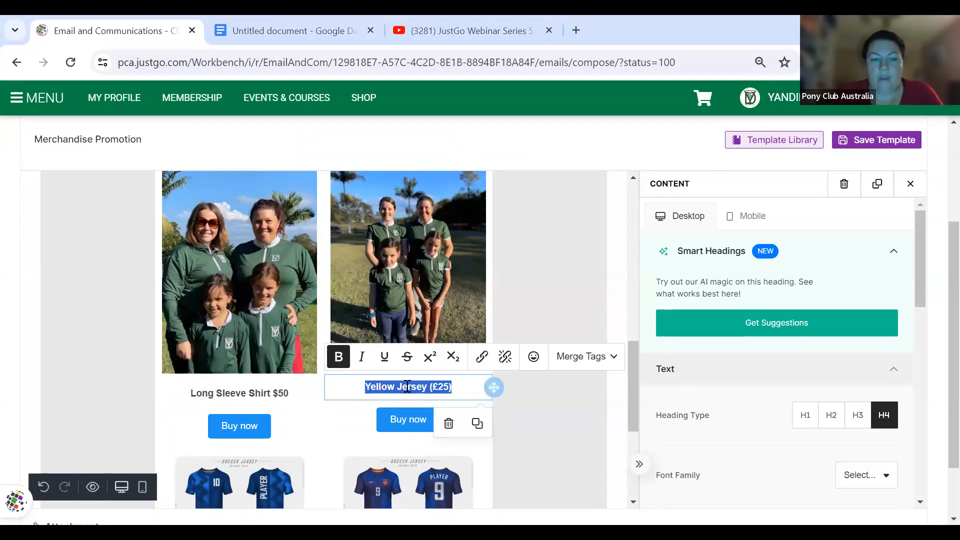
text(Short Sleeve Shirt $40)
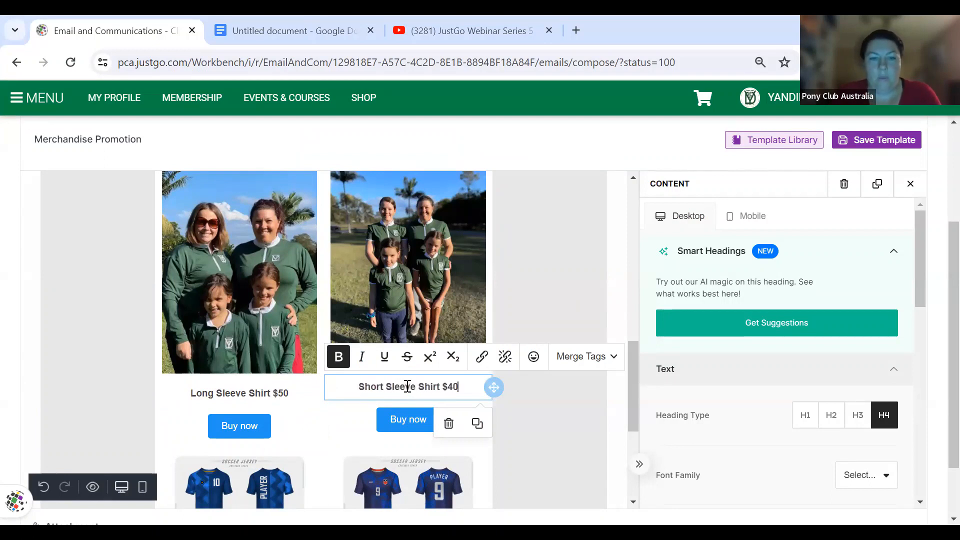
click(393, 439)
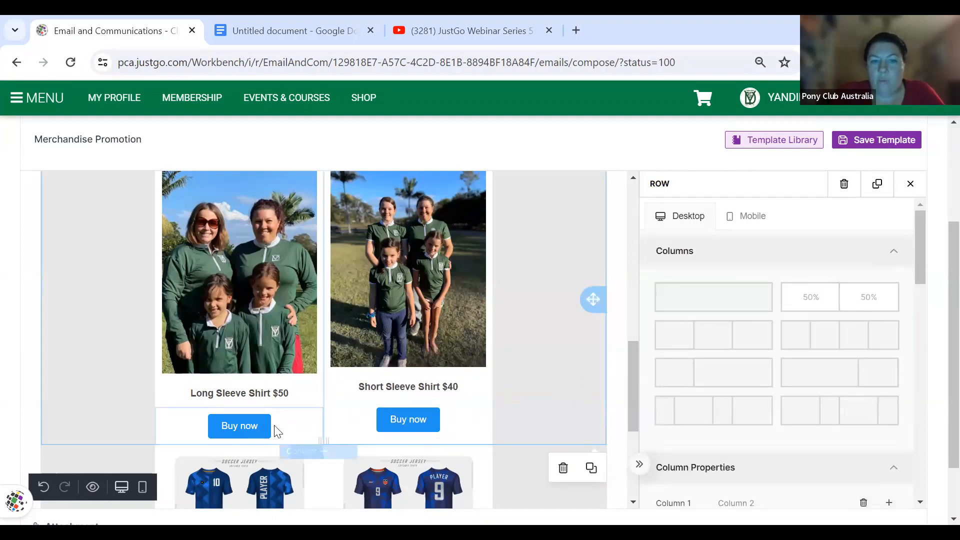
click(387, 419)
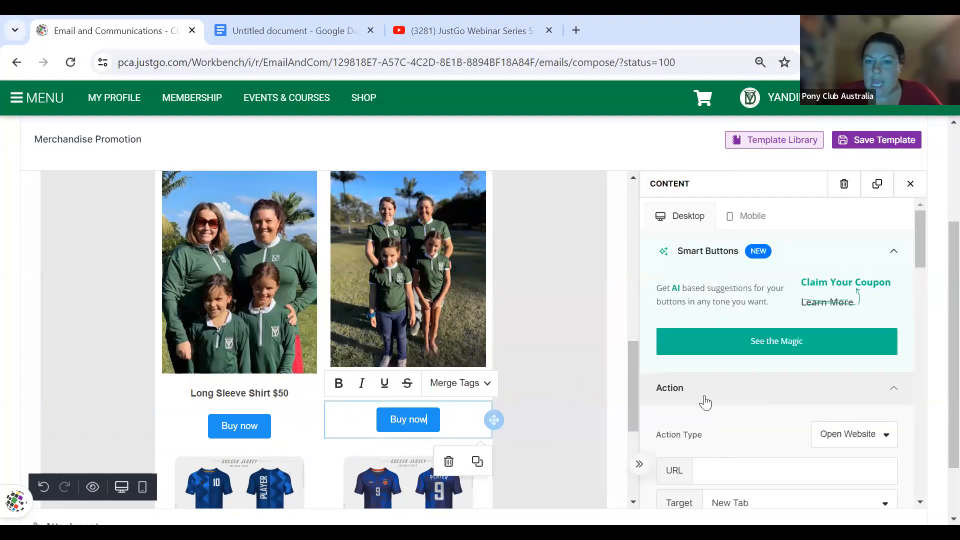
scroll(762, 410, down, 1)
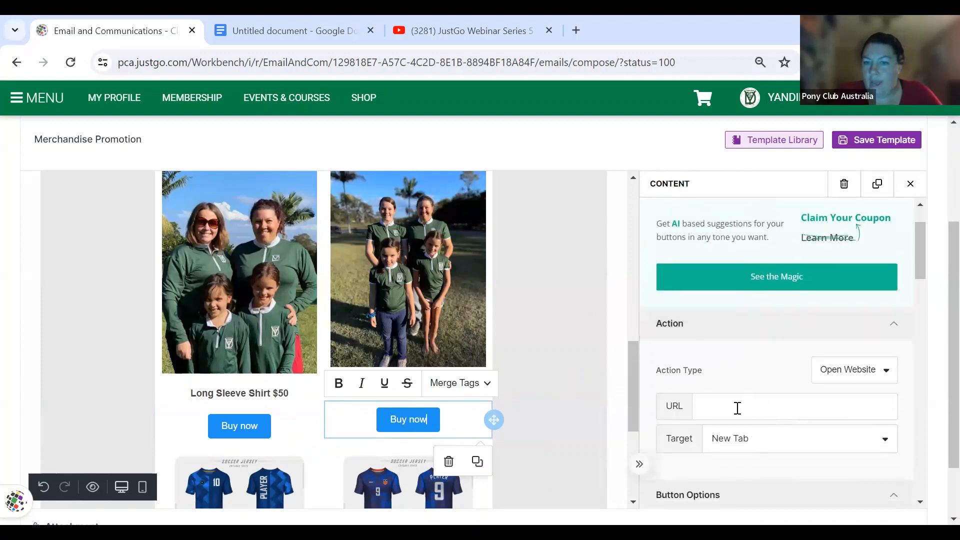
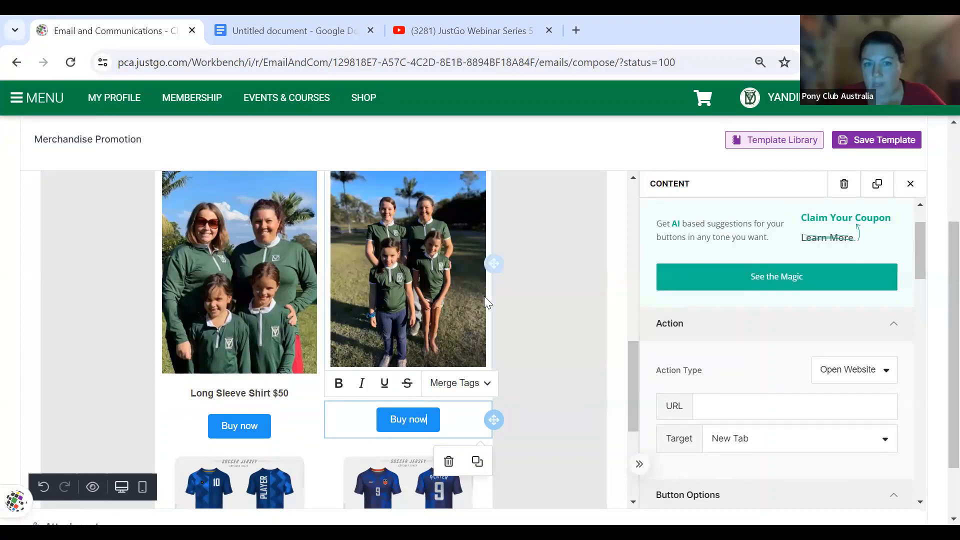
- Replace the Zig Zag Jersey with uniform 4.jpg captioned 'Vests $35'
scroll(426, 397, down, 3)
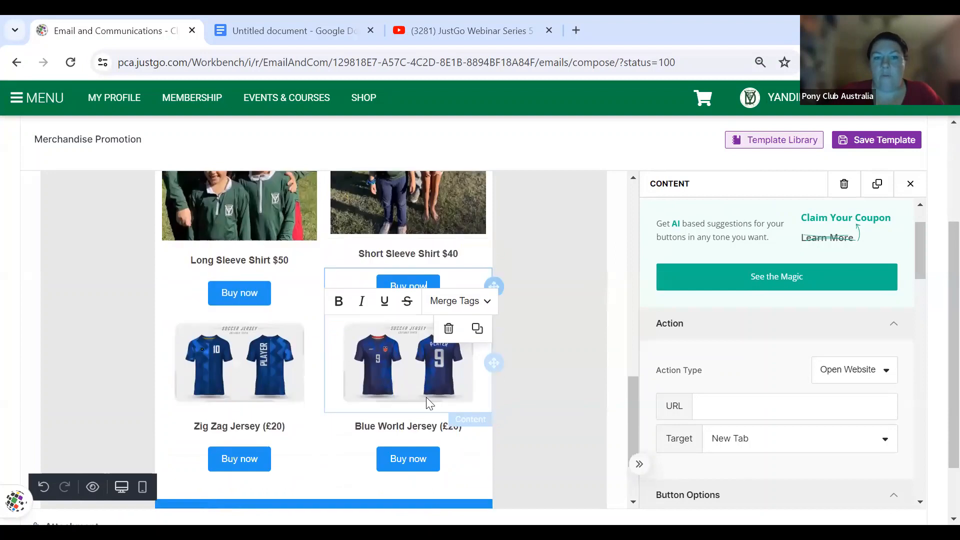
click(247, 355)
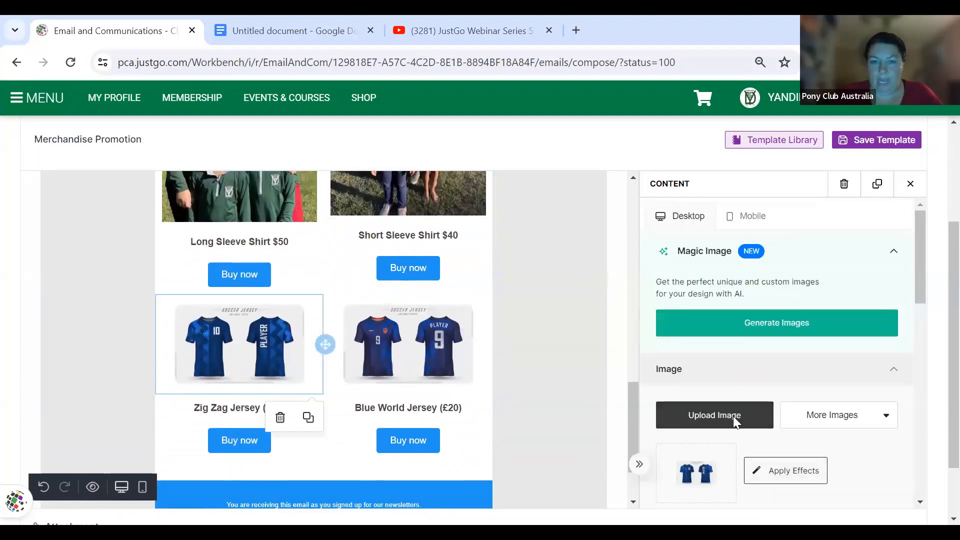
click(733, 416)
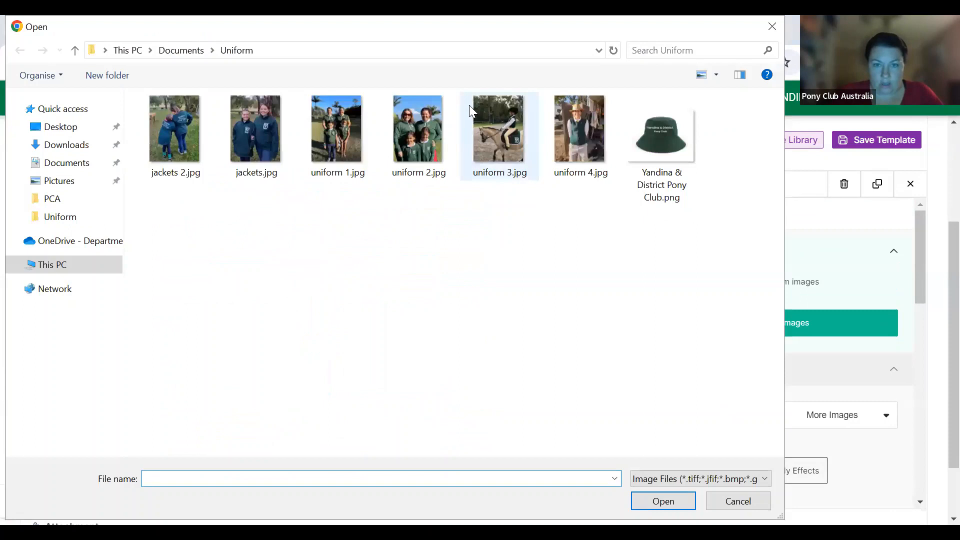
double_click(596, 139)
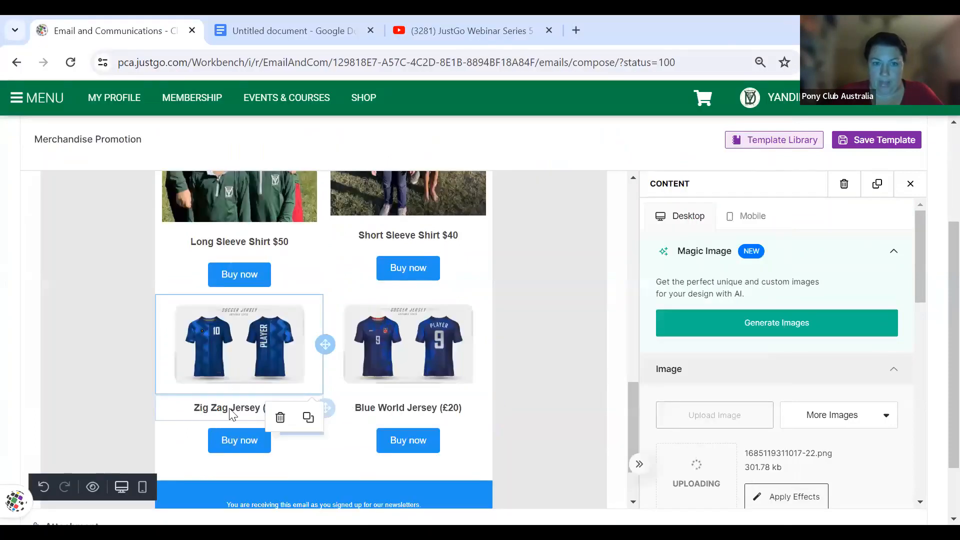
click(229, 410)
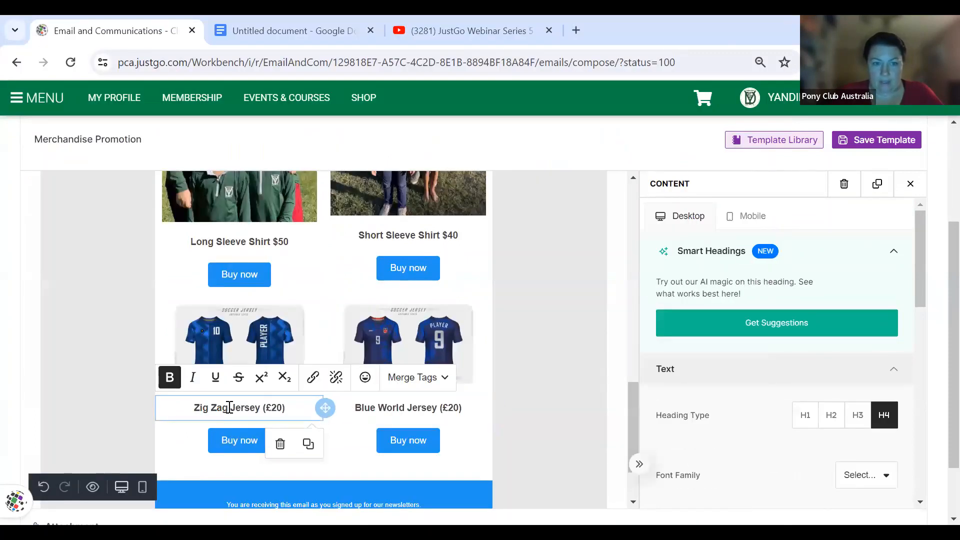
triple_click(229, 407)
text(Vest)
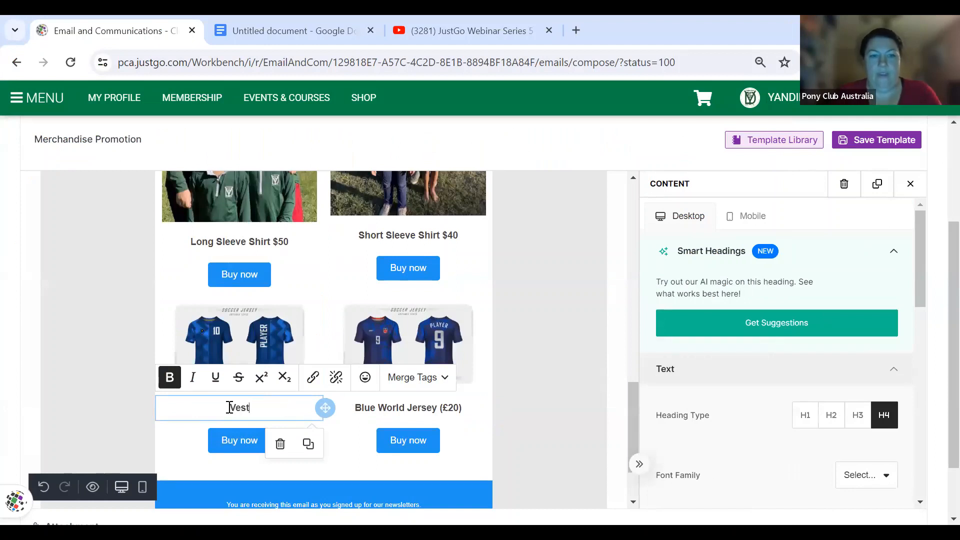
text(s $35)
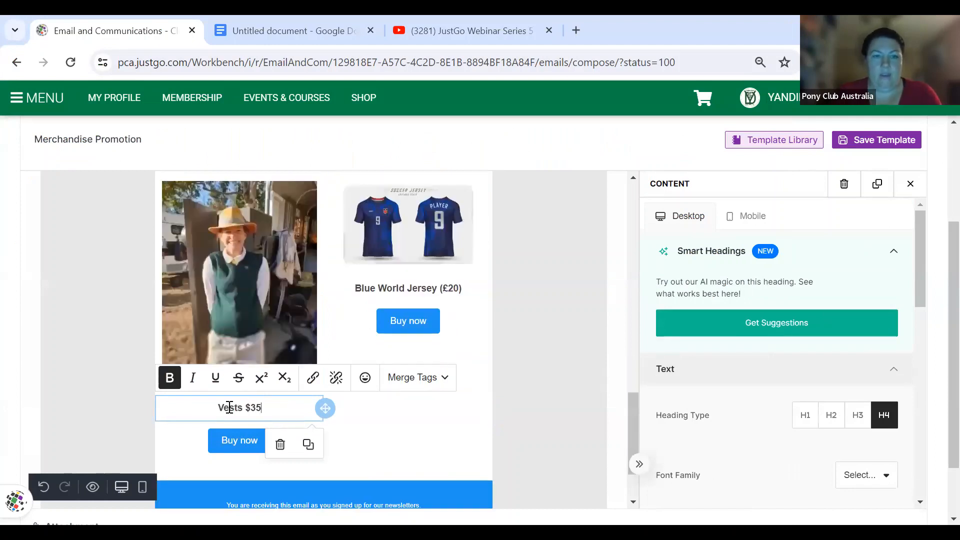
- Replace the Blue World Jersey with jackets.jpg captioned 'Jackets $60'
click(445, 235)
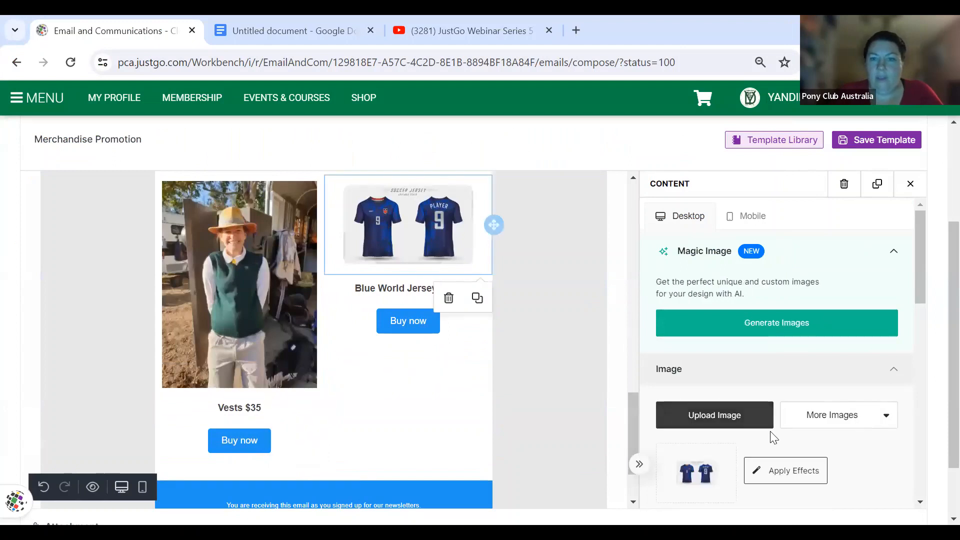
click(758, 429)
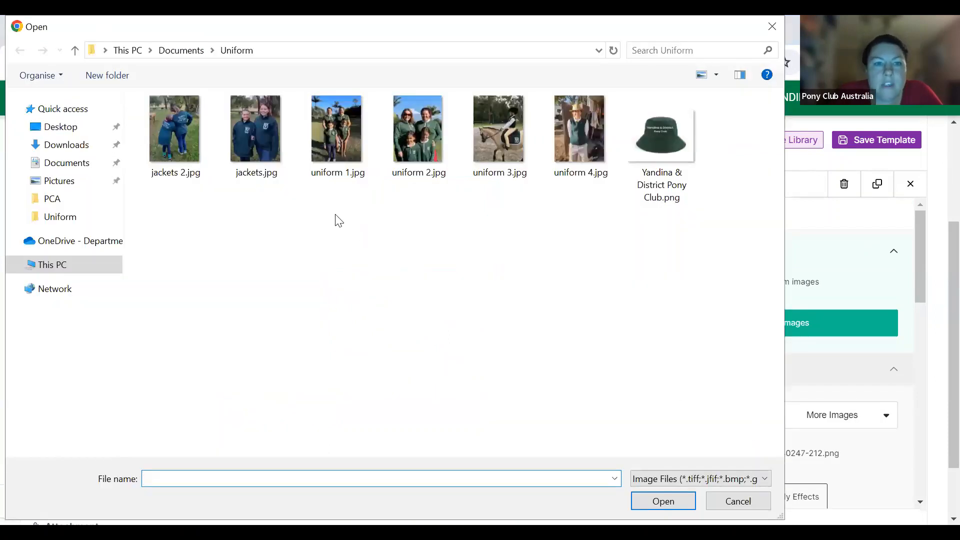
double_click(254, 136)
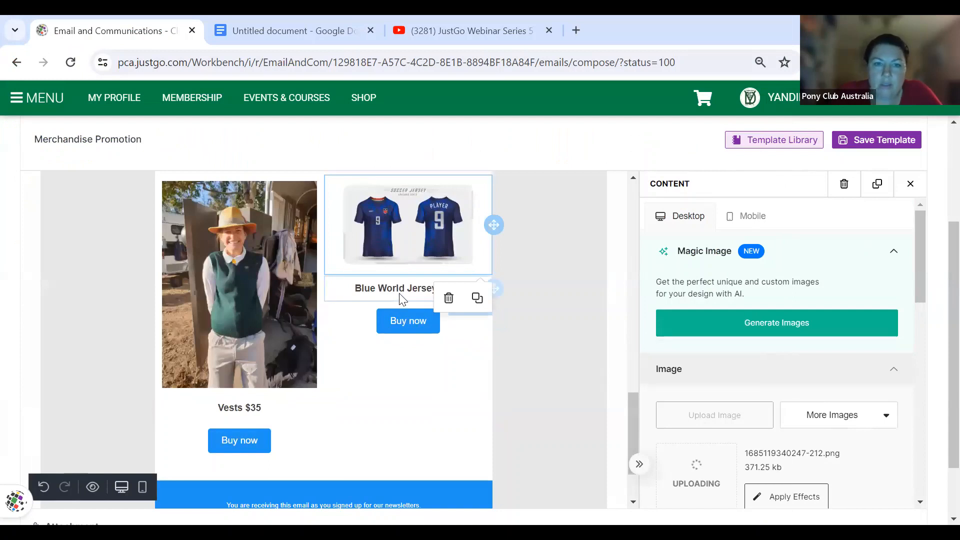
click(400, 295)
double_click(401, 291)
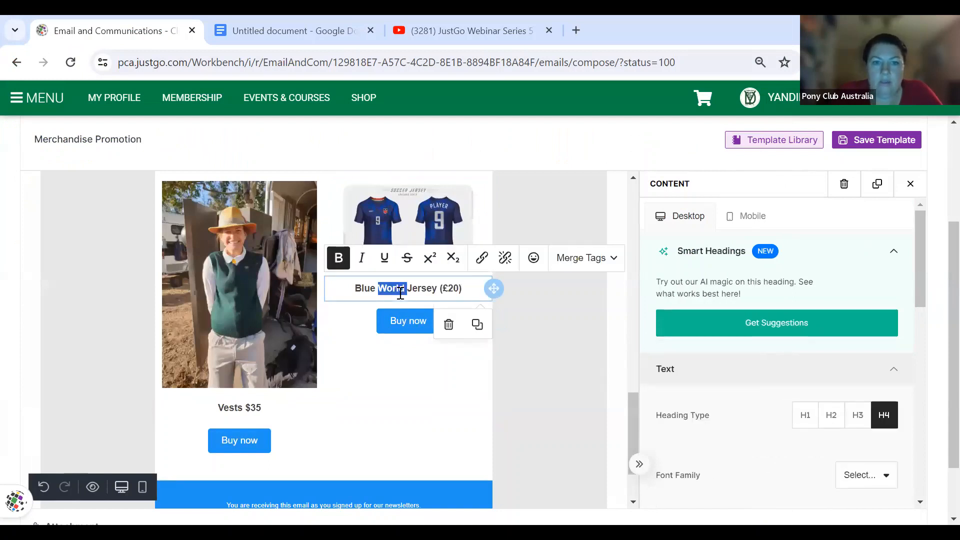
scroll(401, 292, up, 2)
scroll(400, 293, down, 4)
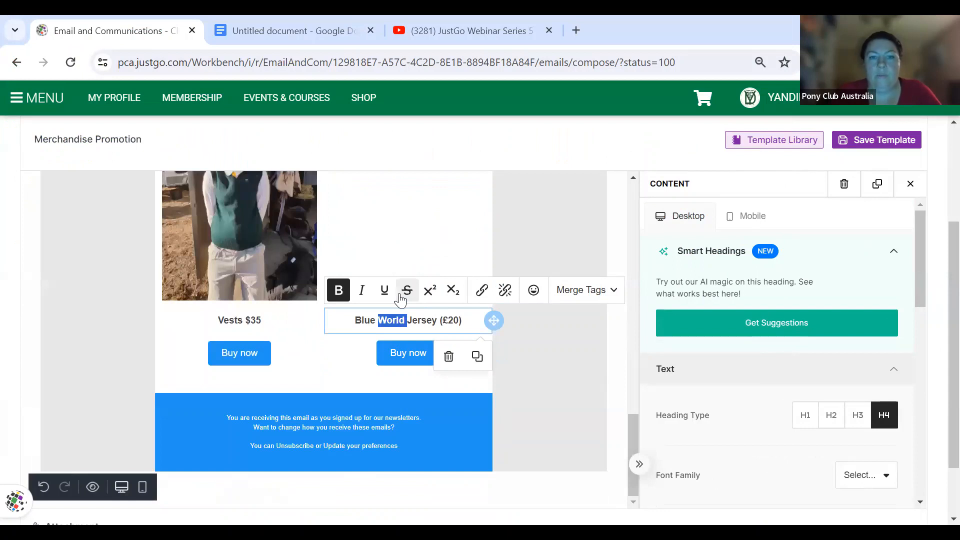
triple_click(406, 320)
key(BackSpace)
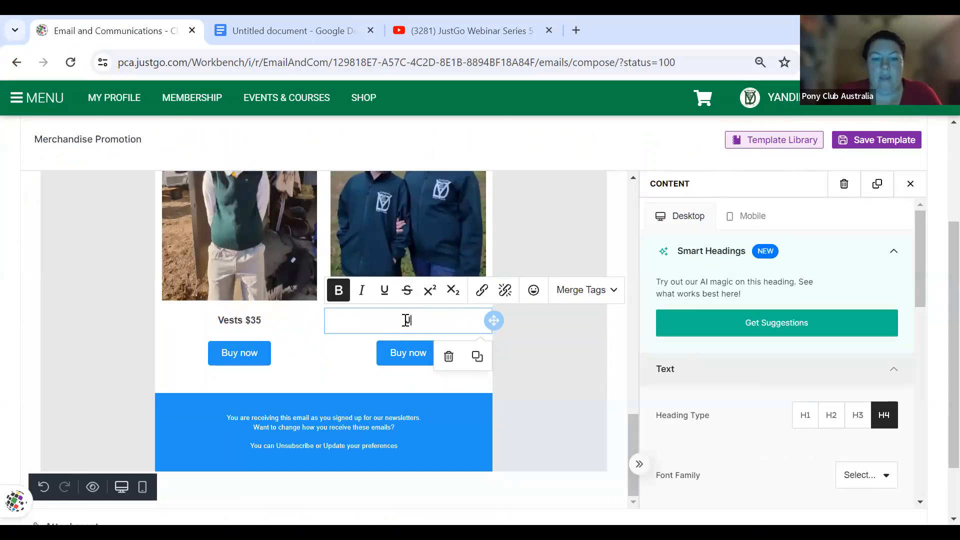
text(Jackets)
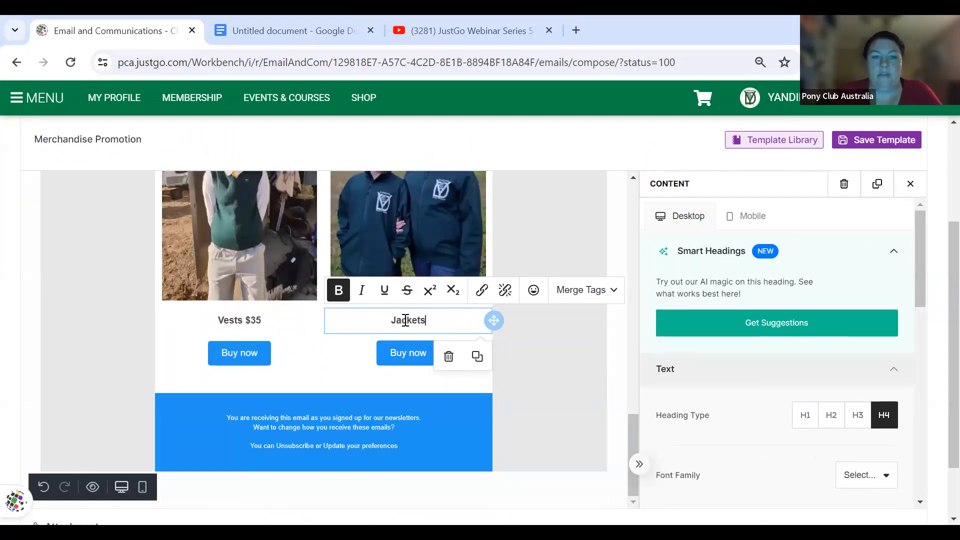
text( $60)
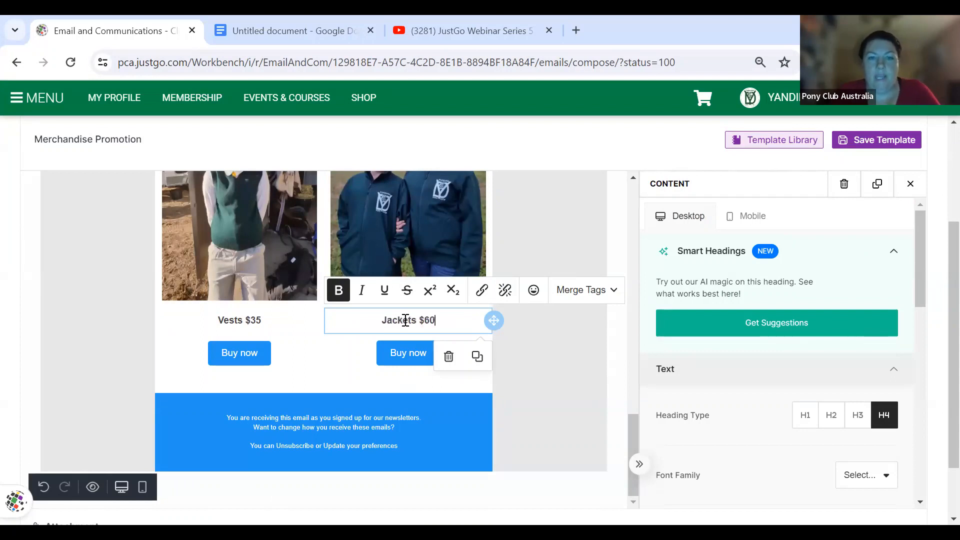
click(515, 262)
scroll(515, 263, up, 6)
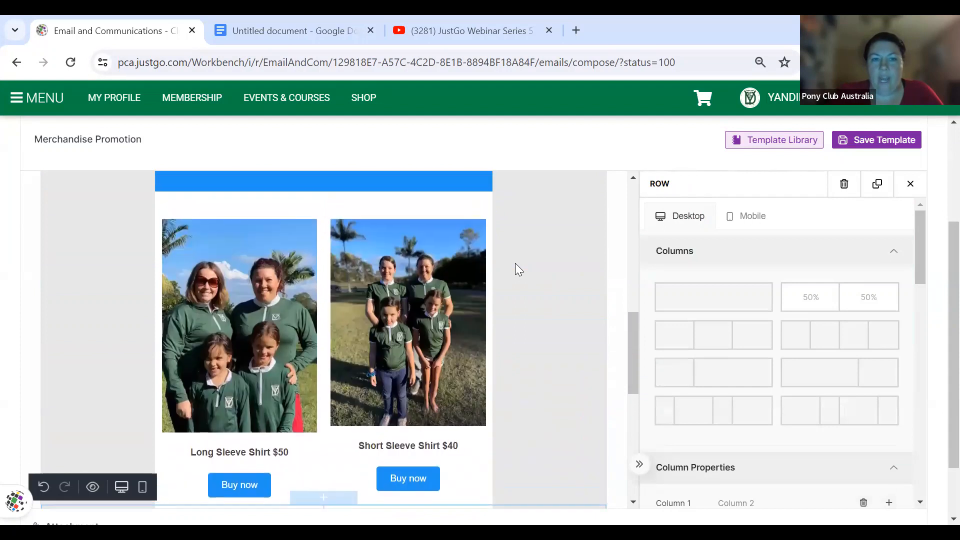
scroll(515, 263, down, 2)
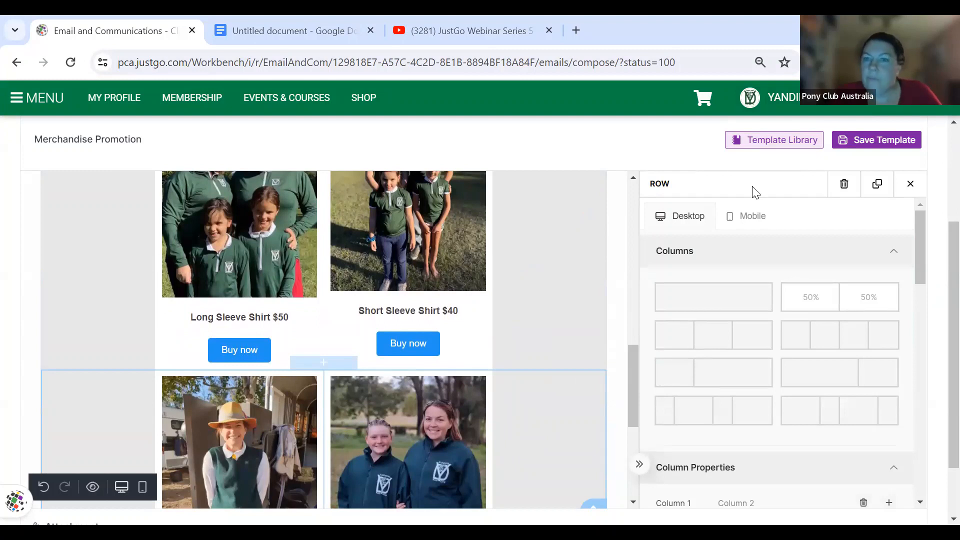
- Set the email body background colour to dark green
click(911, 185)
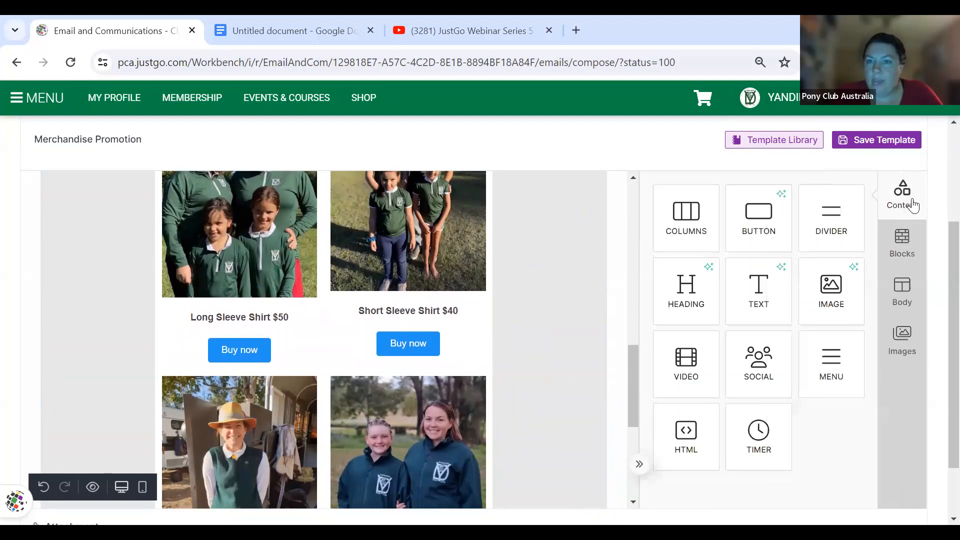
click(908, 303)
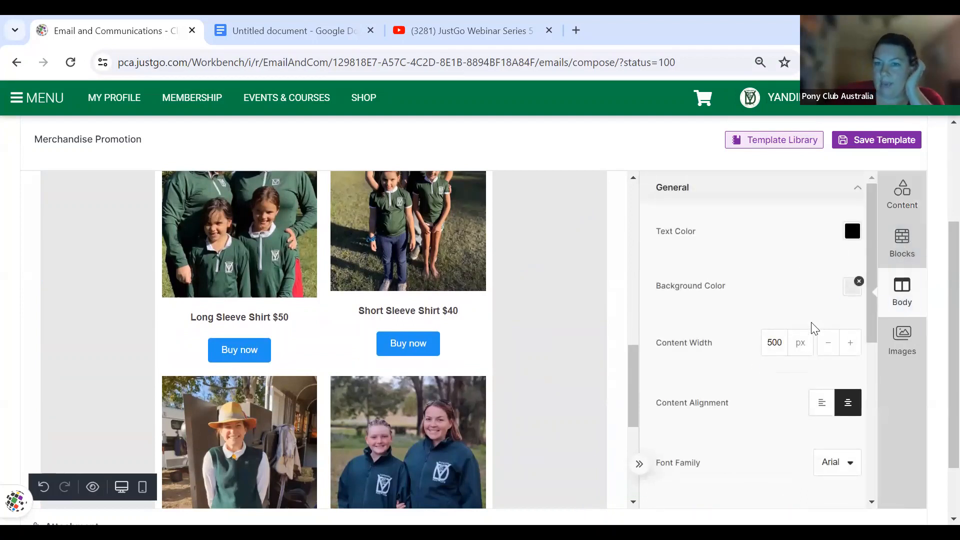
click(856, 283)
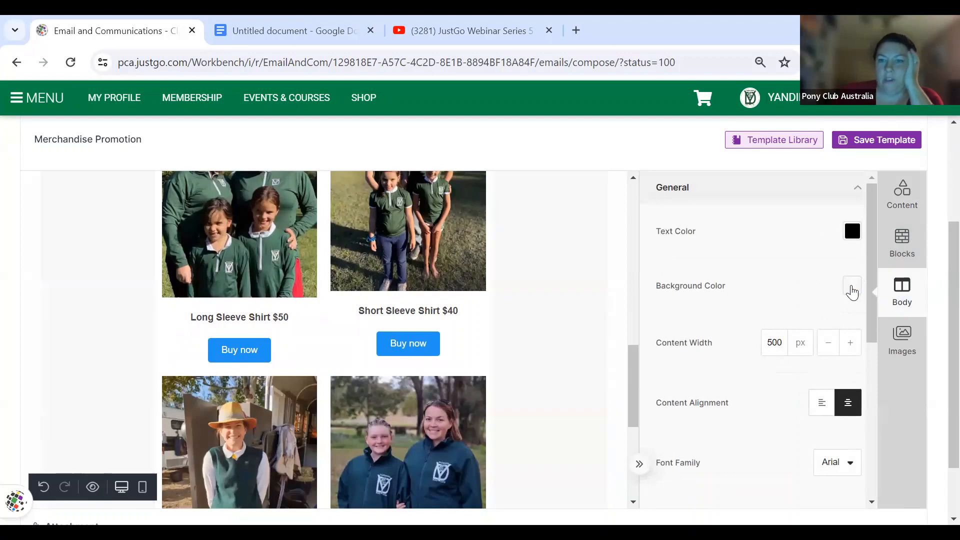
click(853, 288)
scroll(771, 415, down, 2)
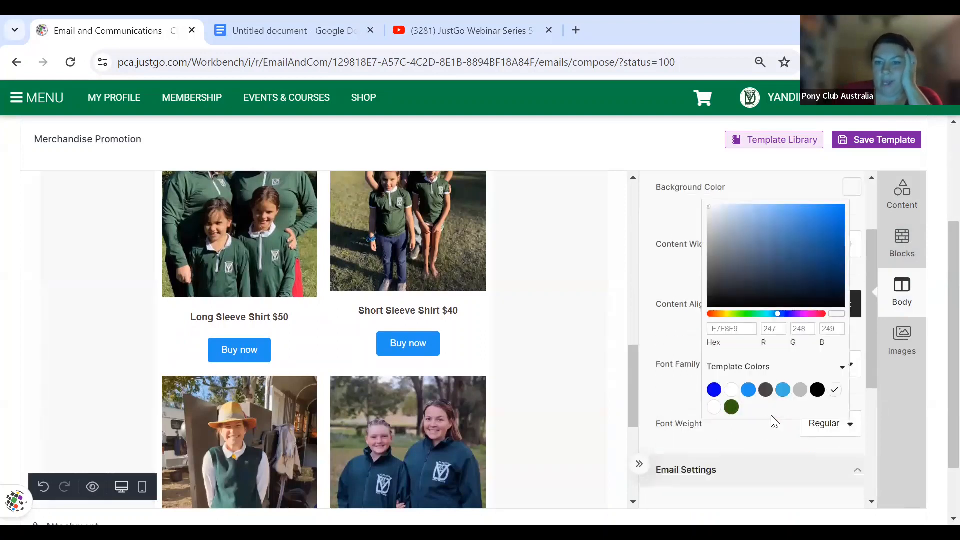
click(733, 411)
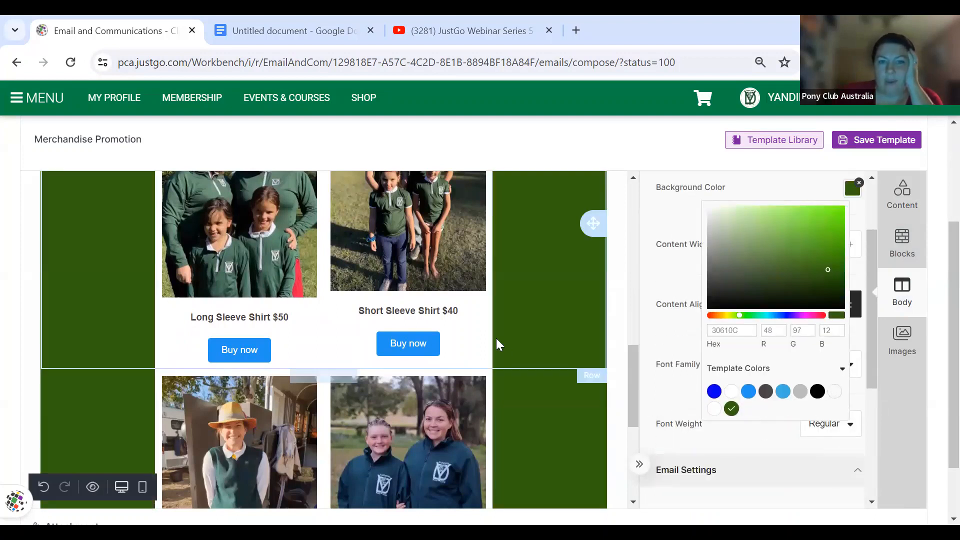
scroll(497, 343, up, 3)
scroll(496, 338, up, 3)
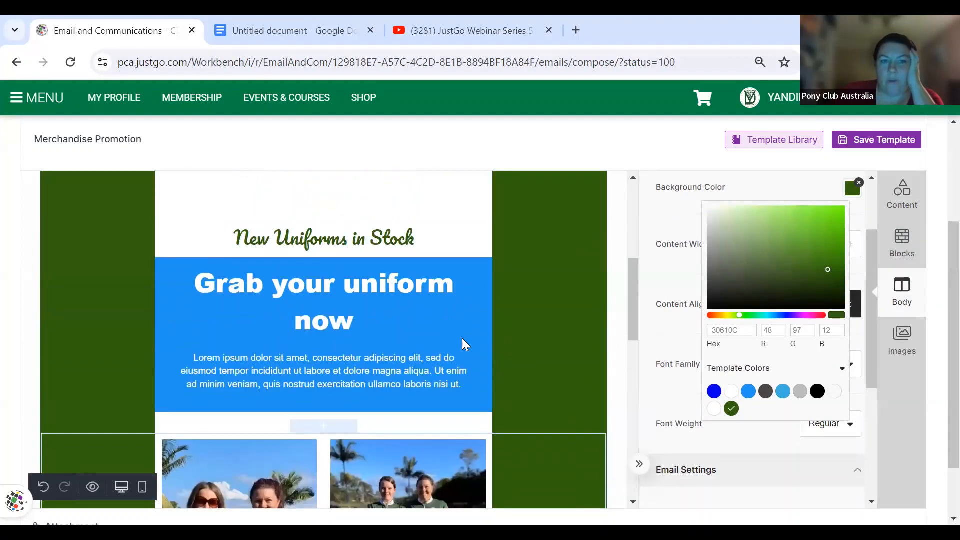
- Make the 'Grab your uniform now' heading text the white template colour
click(458, 338)
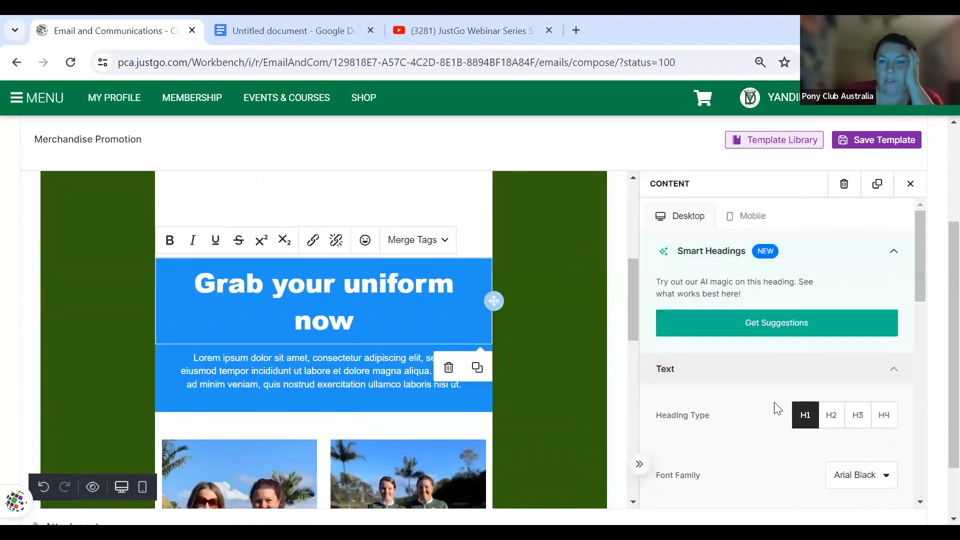
scroll(776, 407, down, 5)
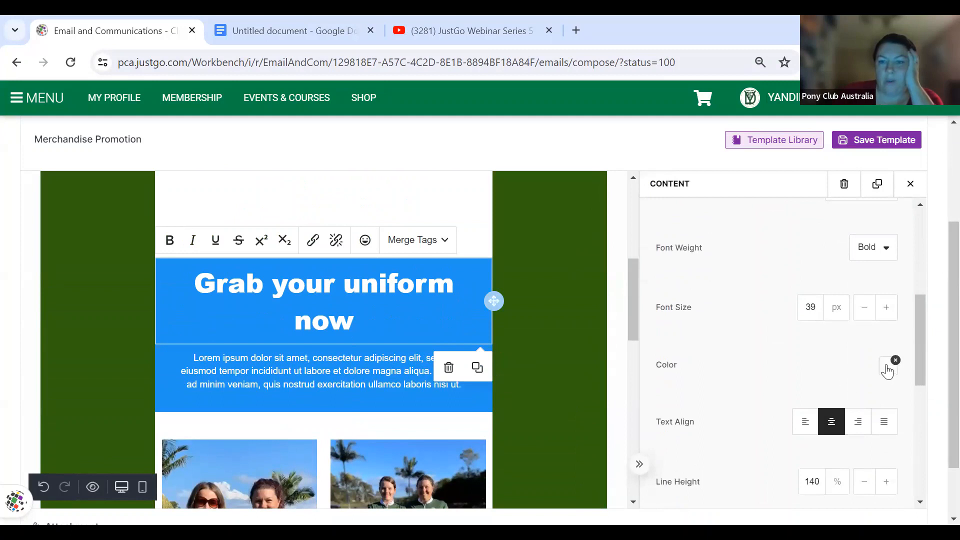
click(887, 371)
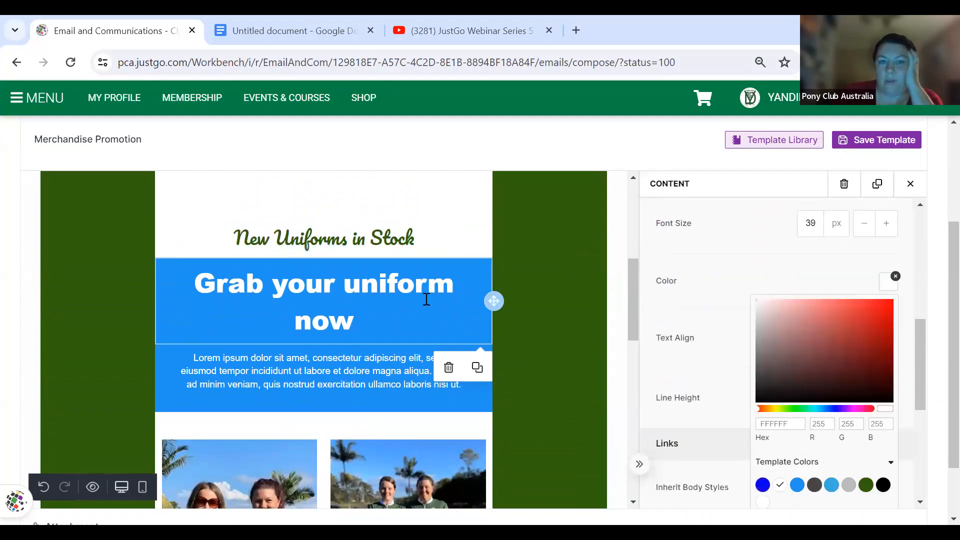
click(427, 299)
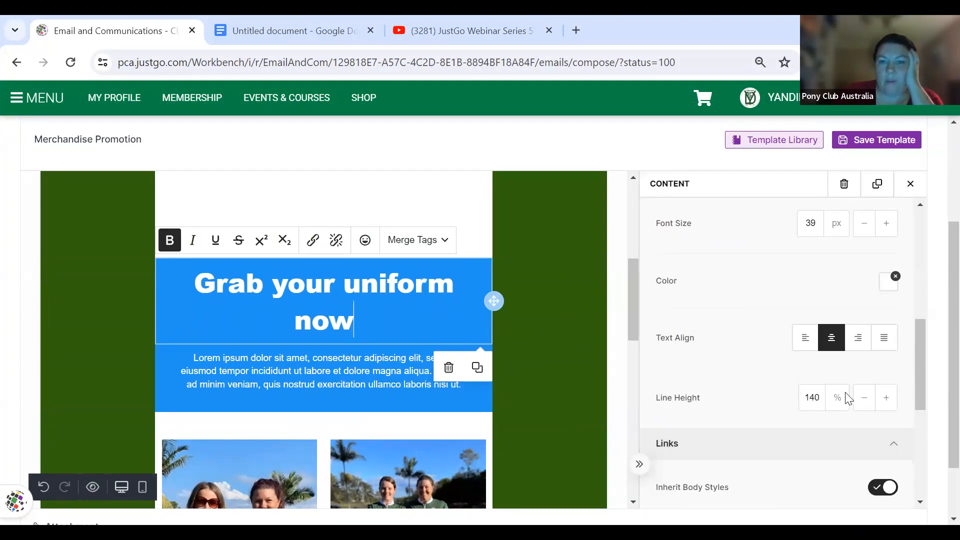
click(888, 289)
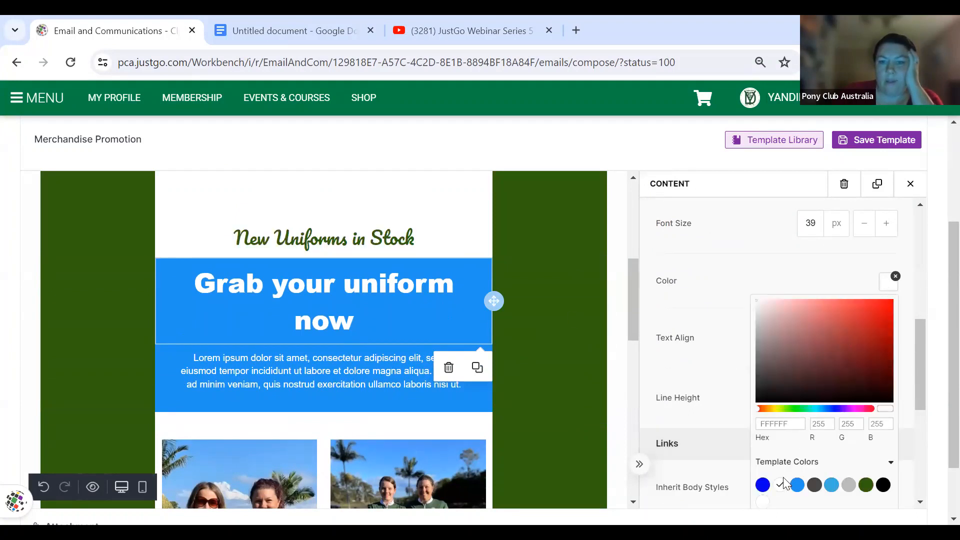
click(764, 502)
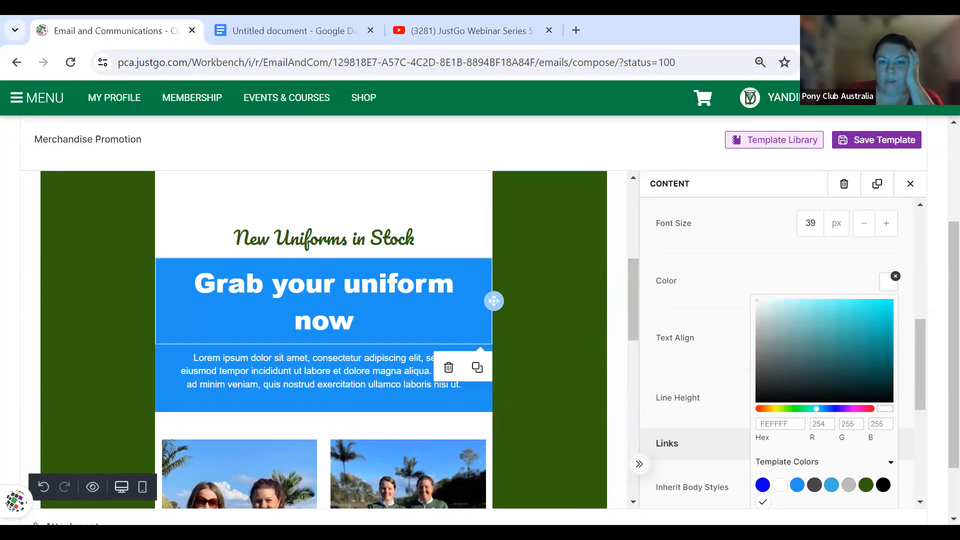
- Open the Lorem ipsum paragraph's text colour picker and close it unchanged
click(385, 363)
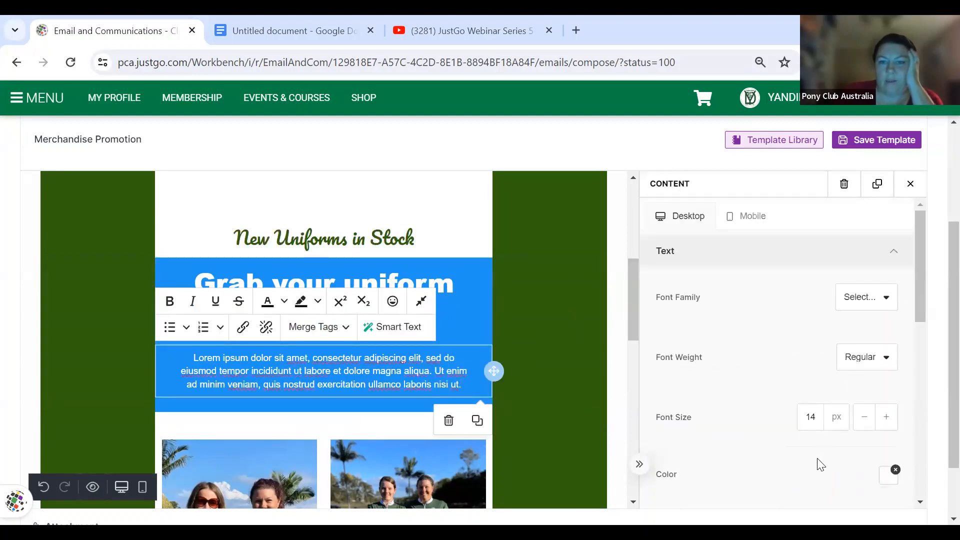
click(890, 478)
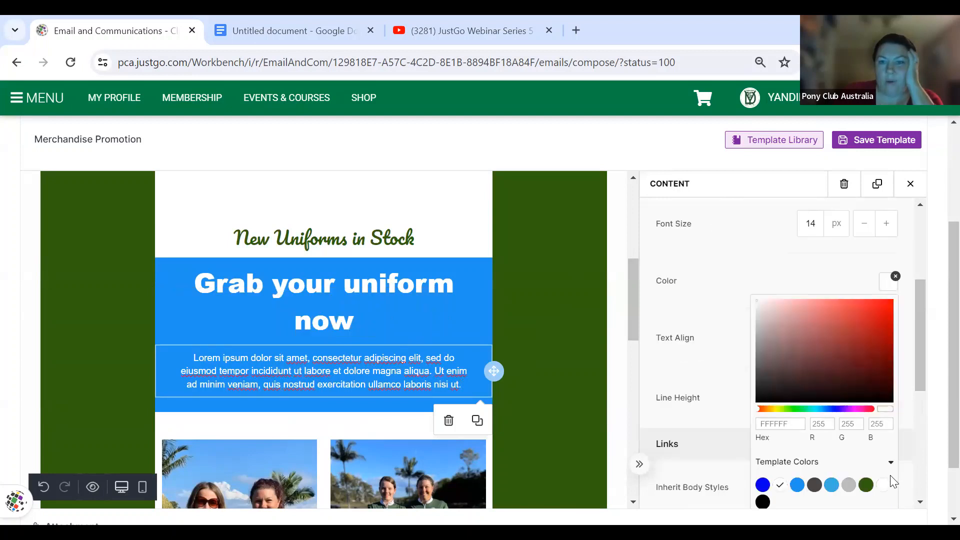
click(803, 284)
scroll(804, 283, up, 3)
scroll(804, 282, up, 2)
scroll(803, 283, down, 3)
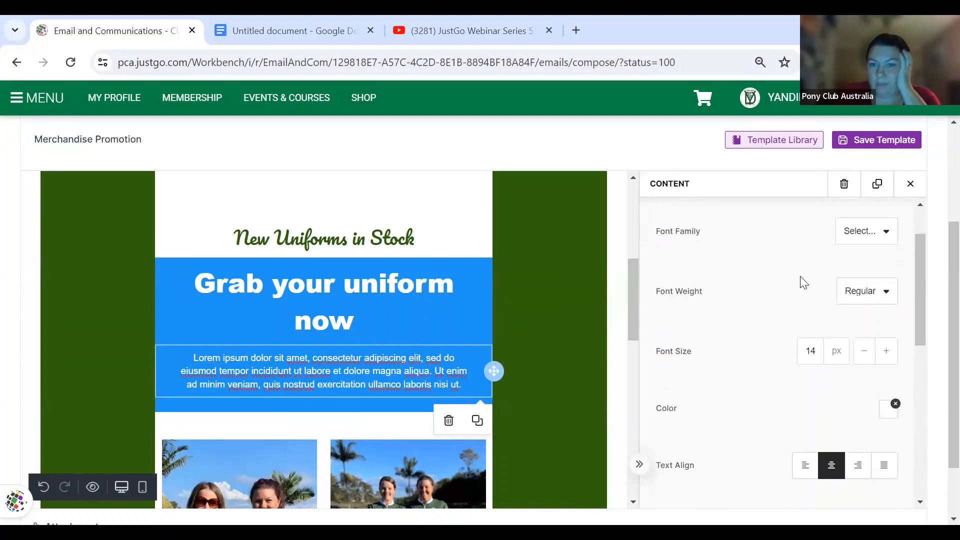
scroll(804, 283, down, 8)
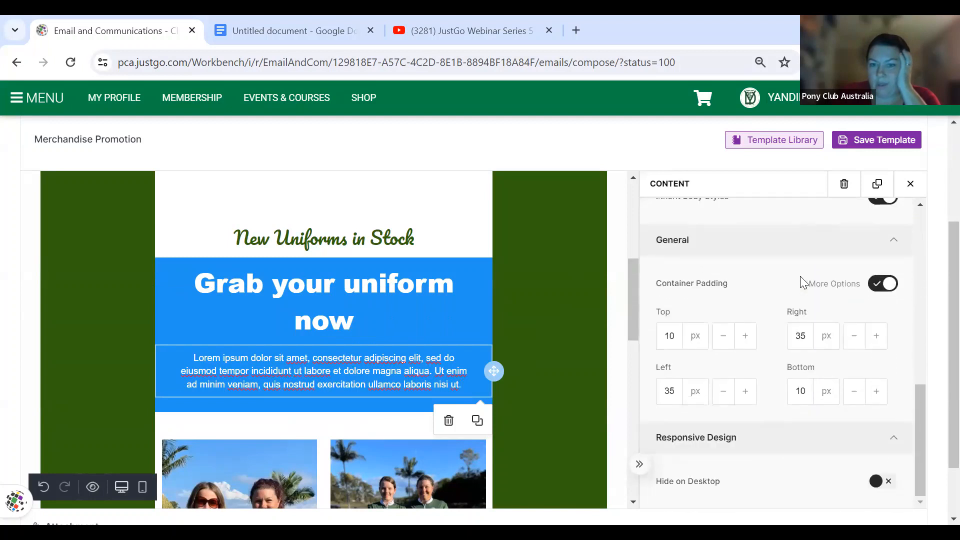
- Close the paragraph settings, review the 'Grab your uniform now' heading's settings, then close them
click(909, 185)
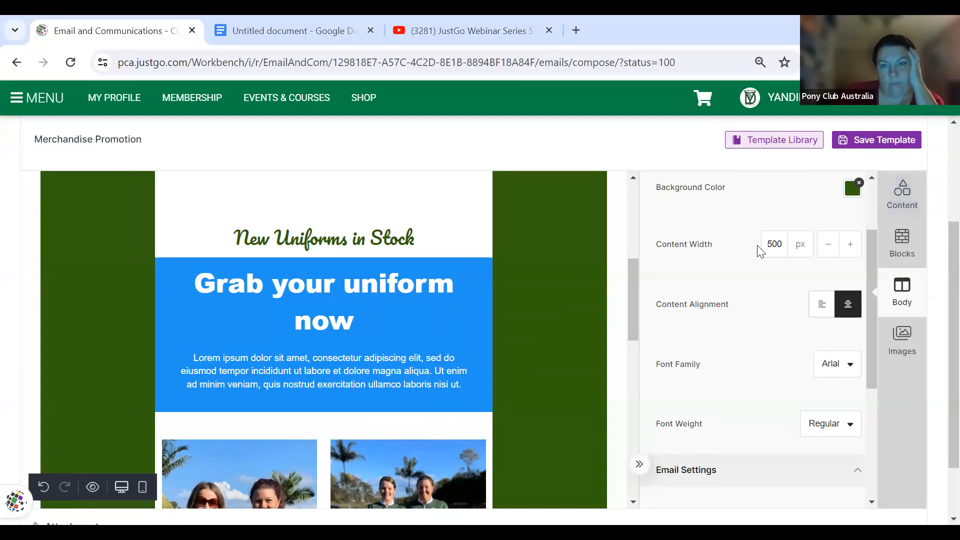
click(433, 285)
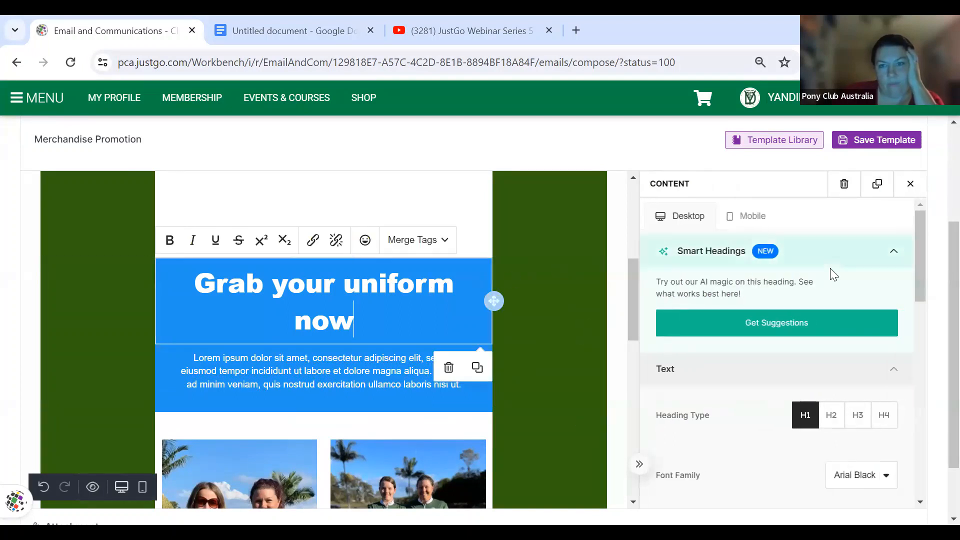
scroll(767, 367, down, 2)
scroll(767, 367, down, 5)
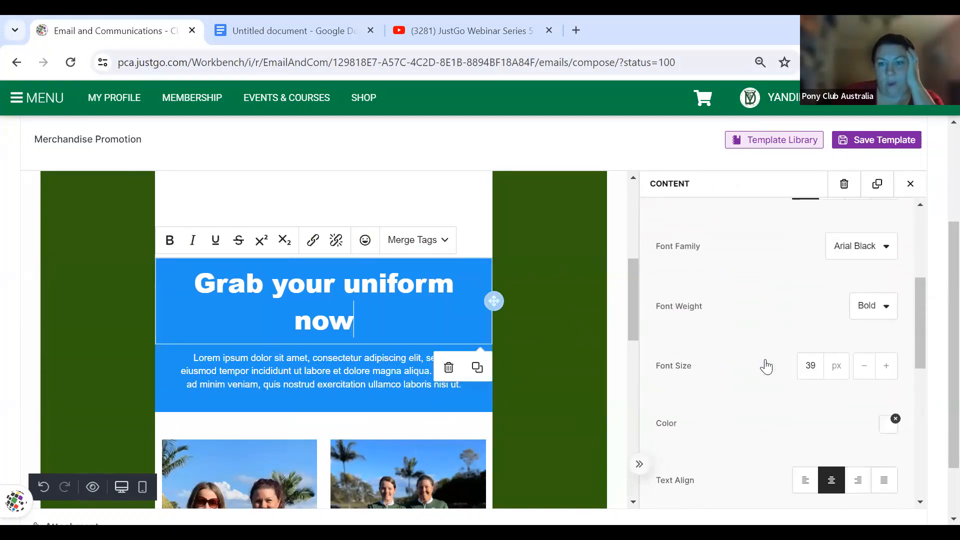
scroll(766, 367, down, 3)
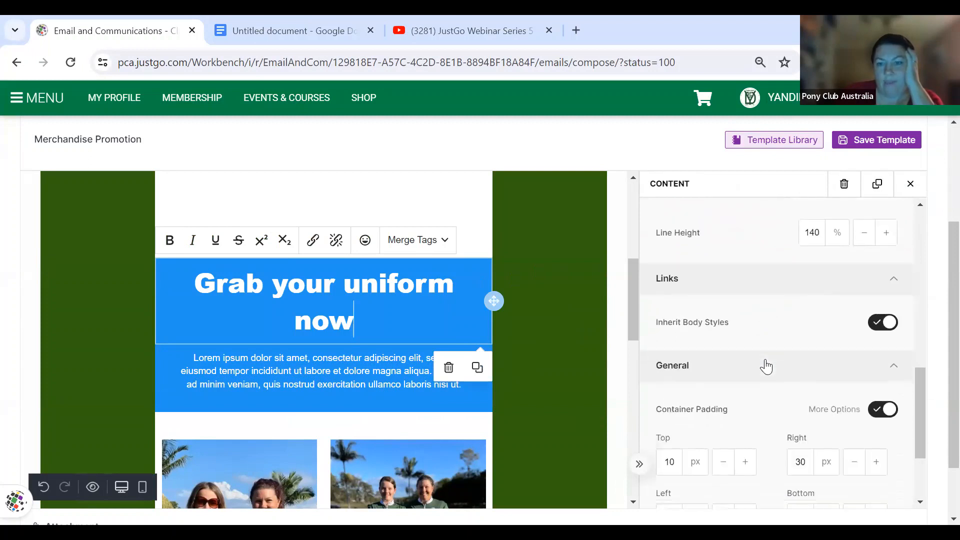
scroll(766, 367, down, 3)
scroll(767, 367, down, 1)
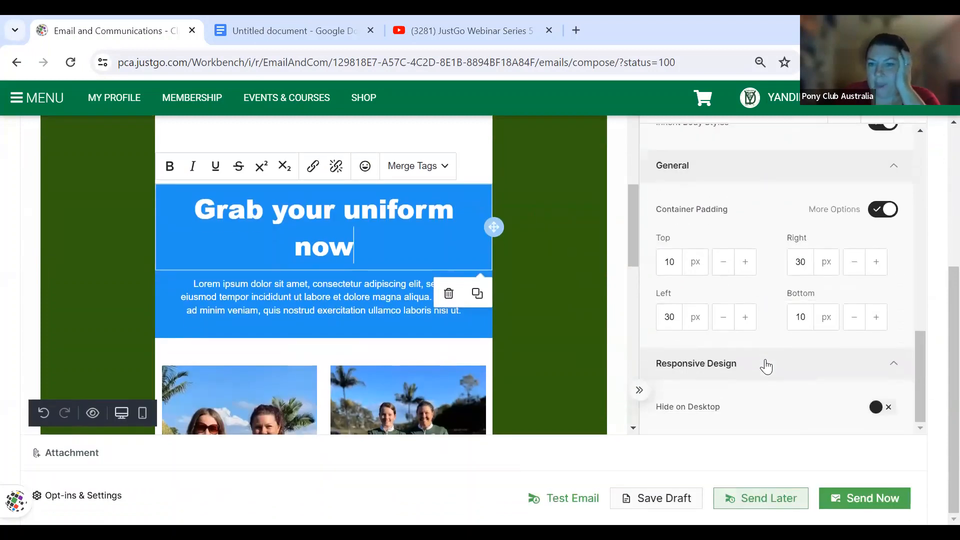
scroll(766, 367, up, 4)
scroll(767, 367, up, 7)
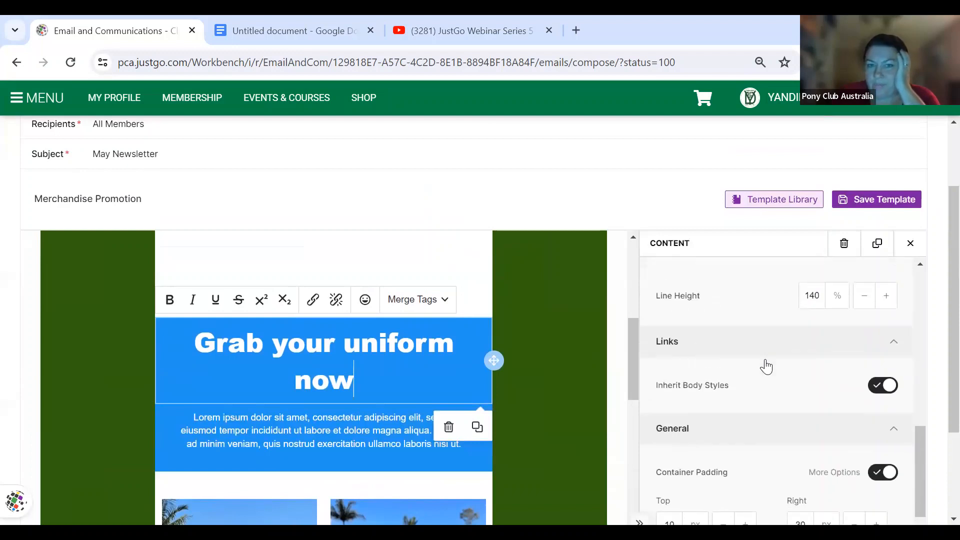
click(911, 243)
click(911, 243)
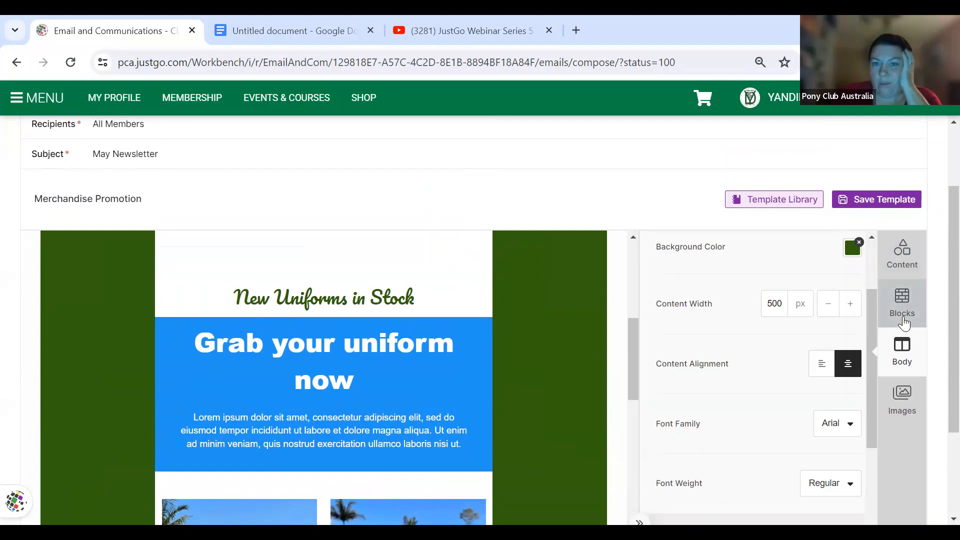
- Show the Content elements list and scroll the email down to the blue footer
click(903, 320)
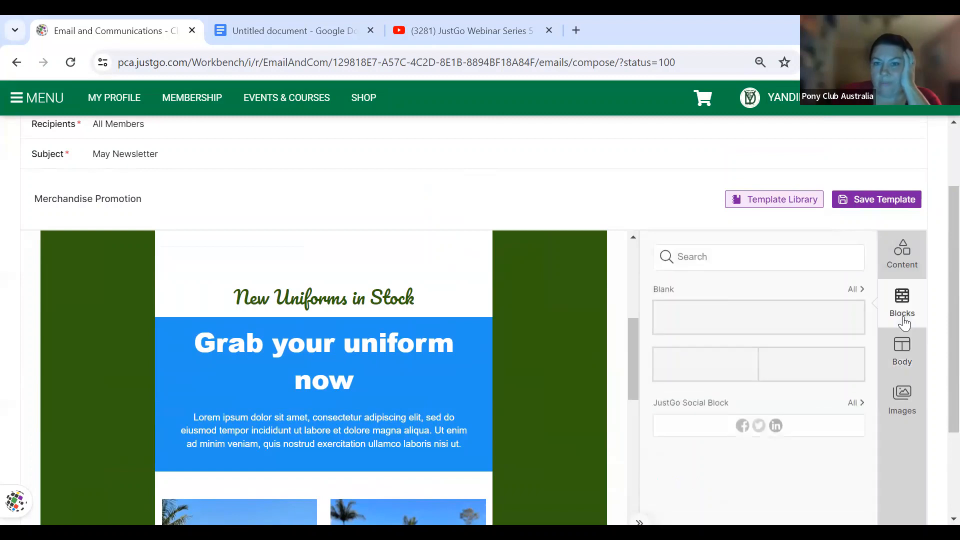
click(910, 264)
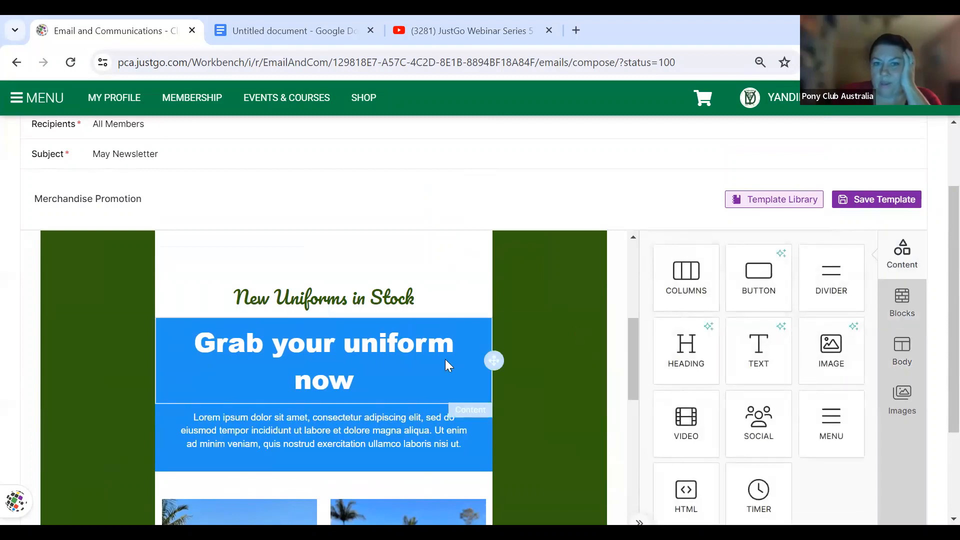
scroll(446, 365, down, 3)
scroll(445, 359, up, 3)
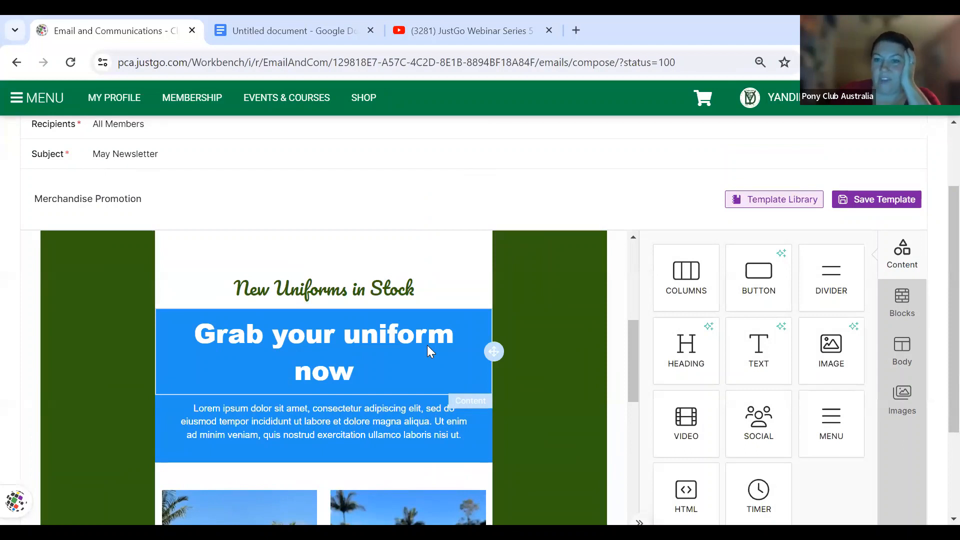
scroll(427, 345, down, 6)
scroll(427, 345, down, 5)
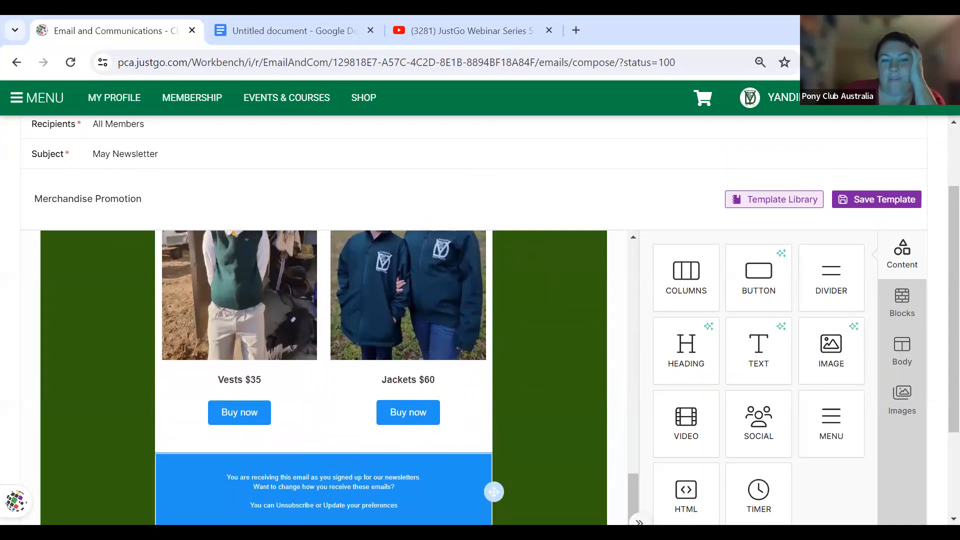
- Replace the footer text with 'If you would like small ties, please purchase from ebay'
click(296, 482)
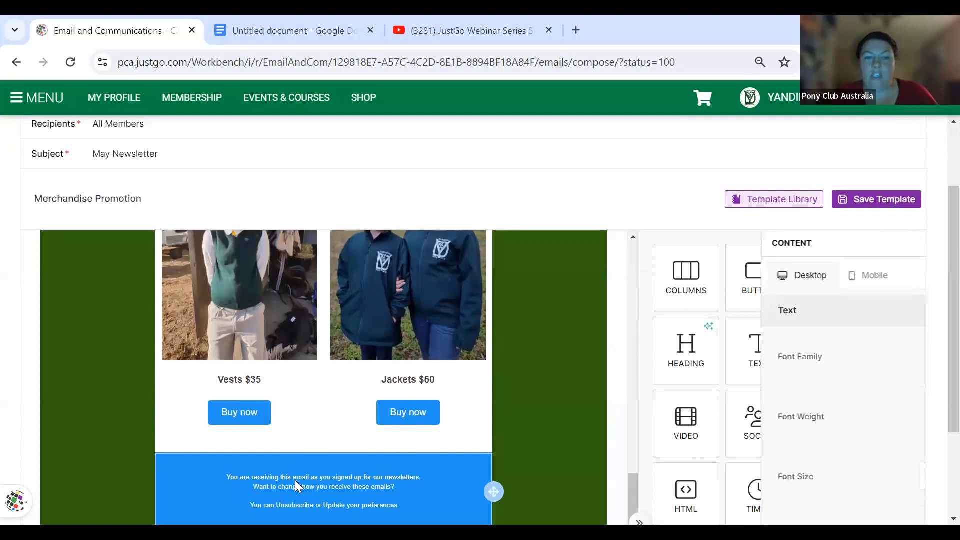
scroll(417, 485, down, 2)
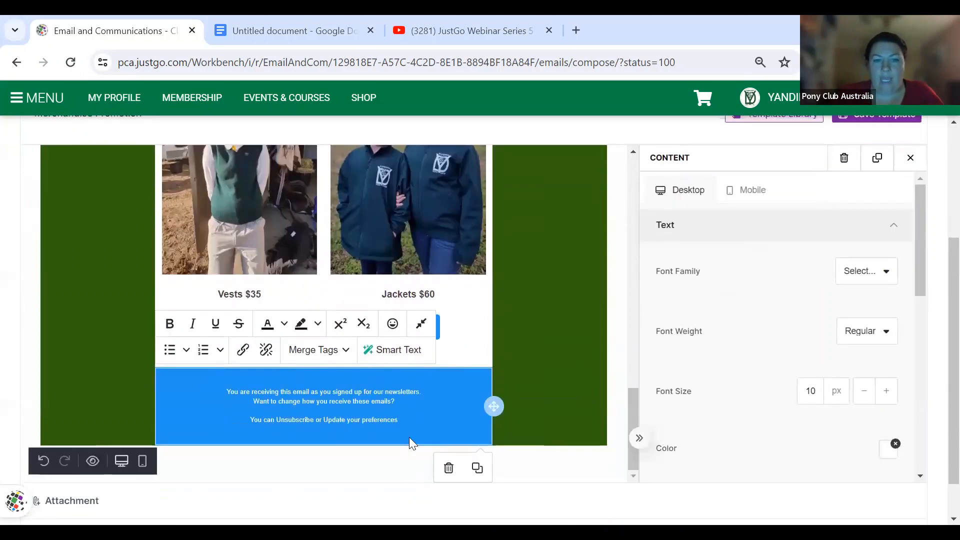
click(402, 422)
drag(401, 420, 232, 390)
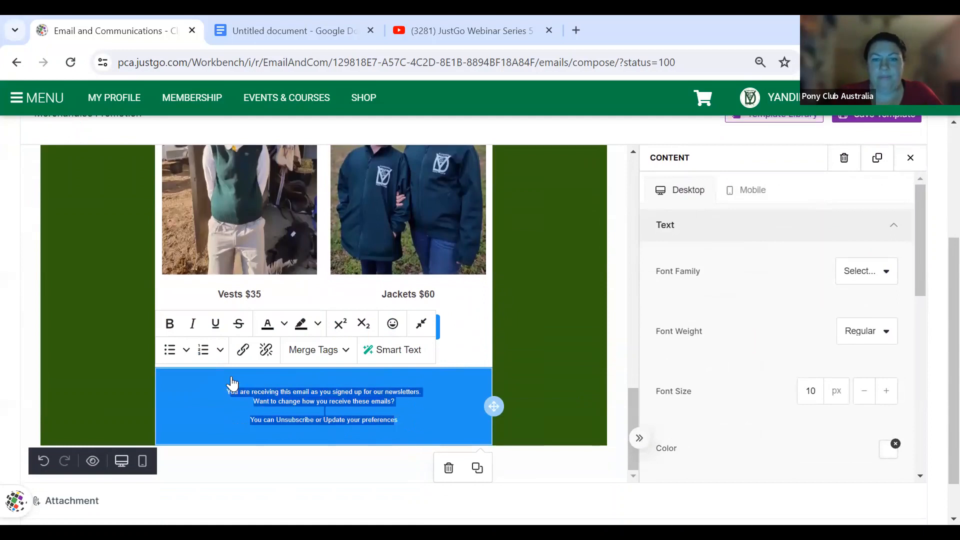
key(BackSpace)
click(341, 427)
click(331, 421)
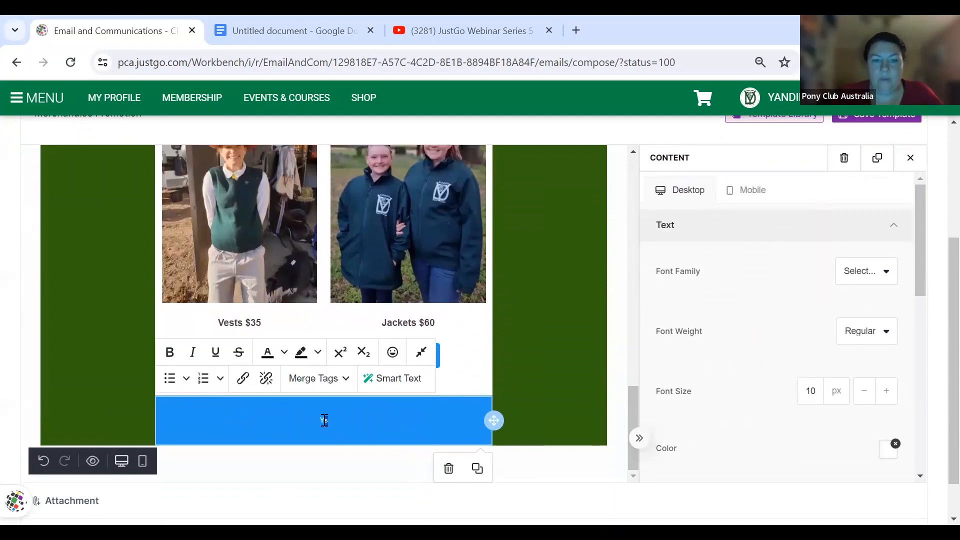
text(If you would like sma)
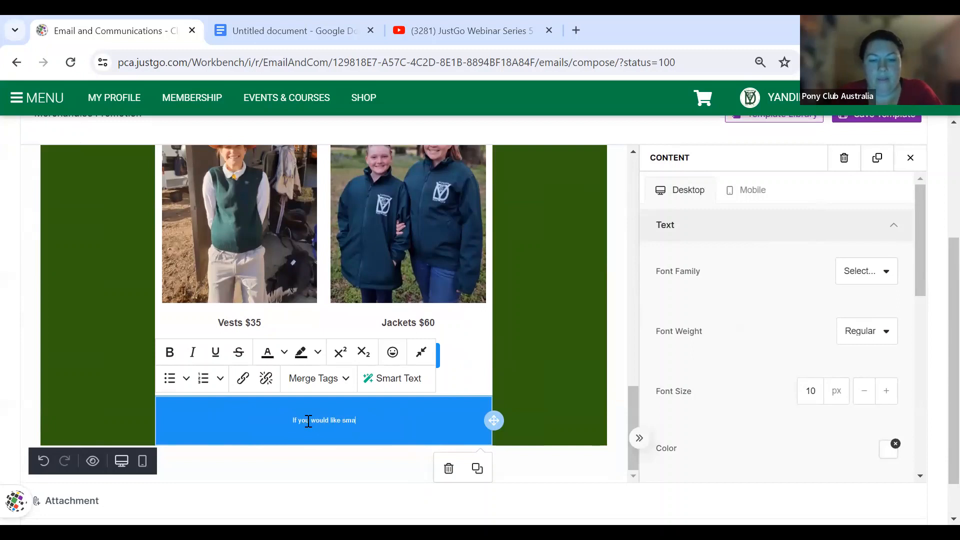
text(ll ties, please p)
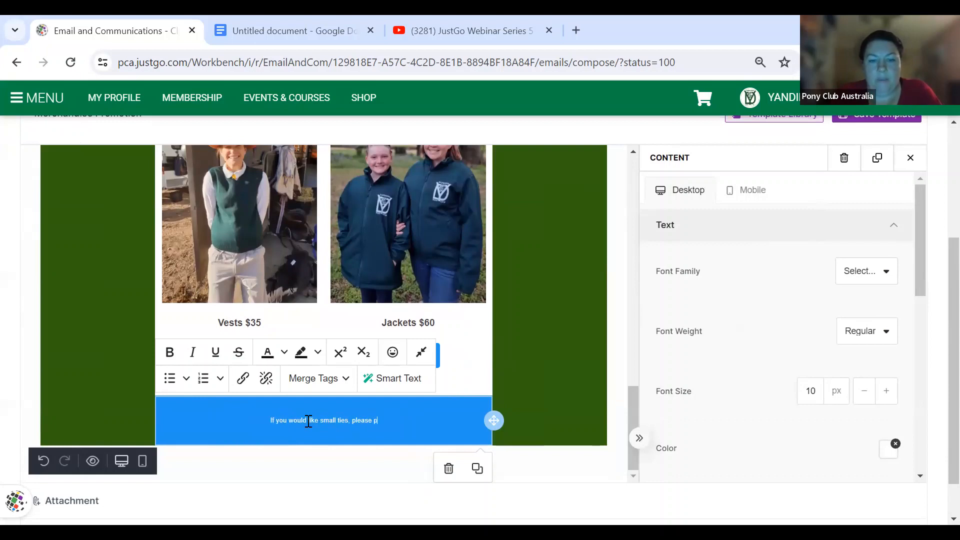
text(urchase frome bay)
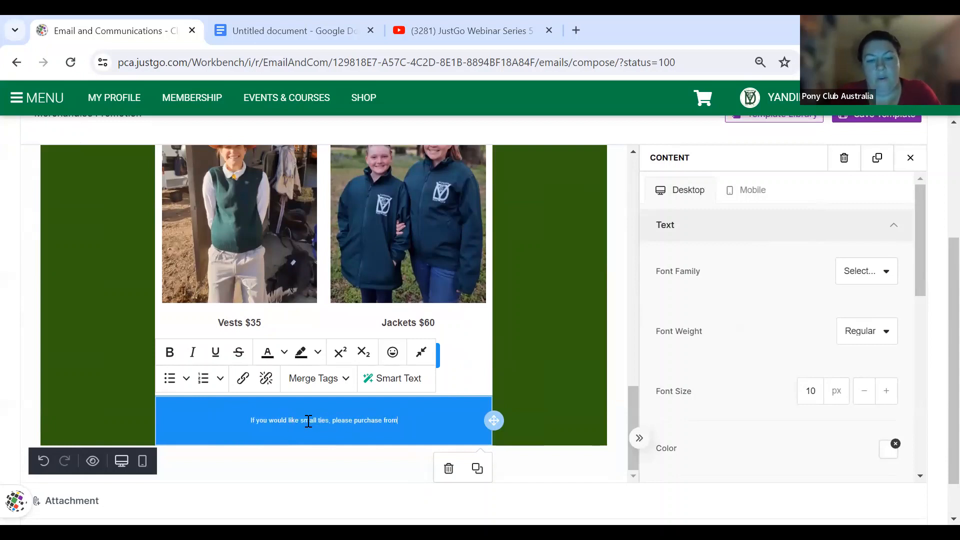
key(BackSpace)
key(BackSpace)
key(BackSpace)
key(BackSpace)
key(BackSpace)
text(ebay)
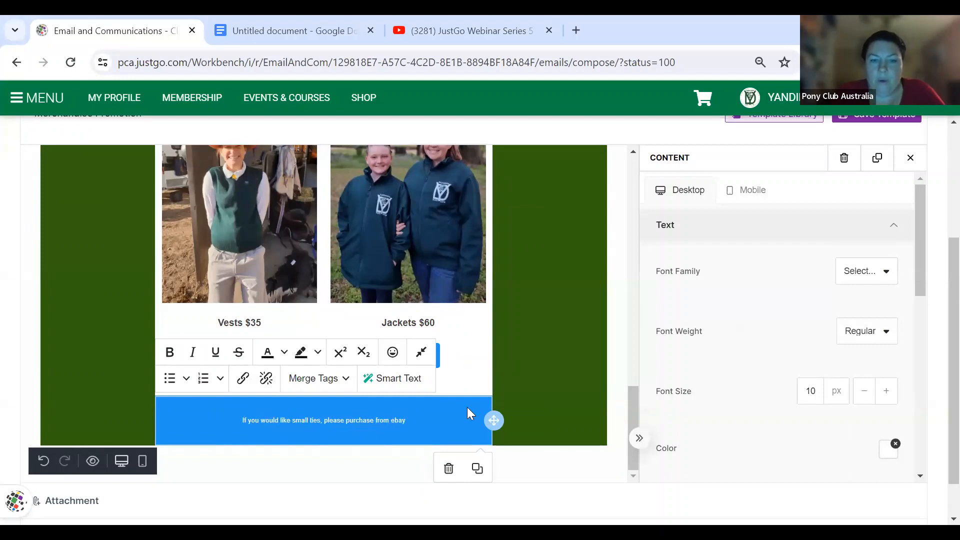
- Raise the footer font size to 17 px and drag a new button below it
click(888, 392)
click(887, 393)
click(888, 392)
click(888, 392)
click(887, 393)
click(888, 393)
click(887, 392)
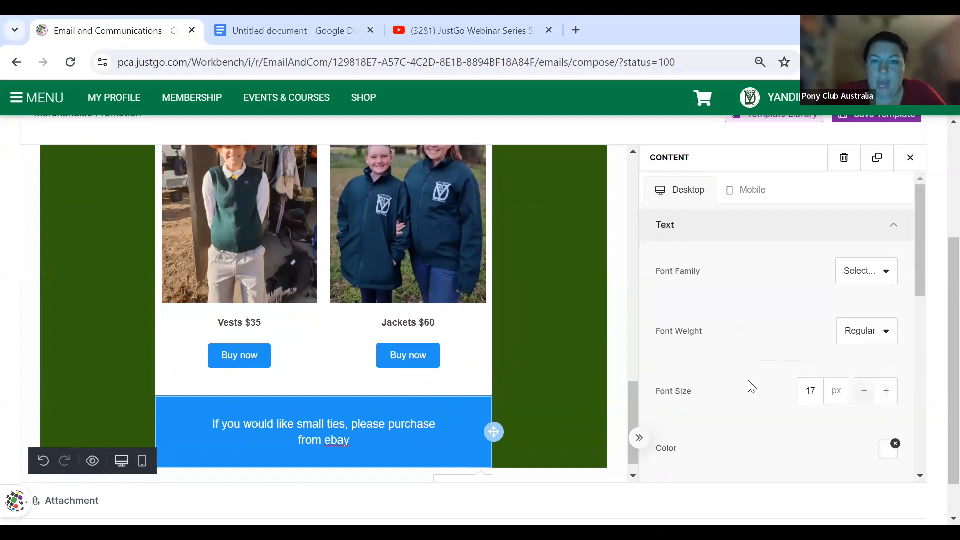
click(910, 157)
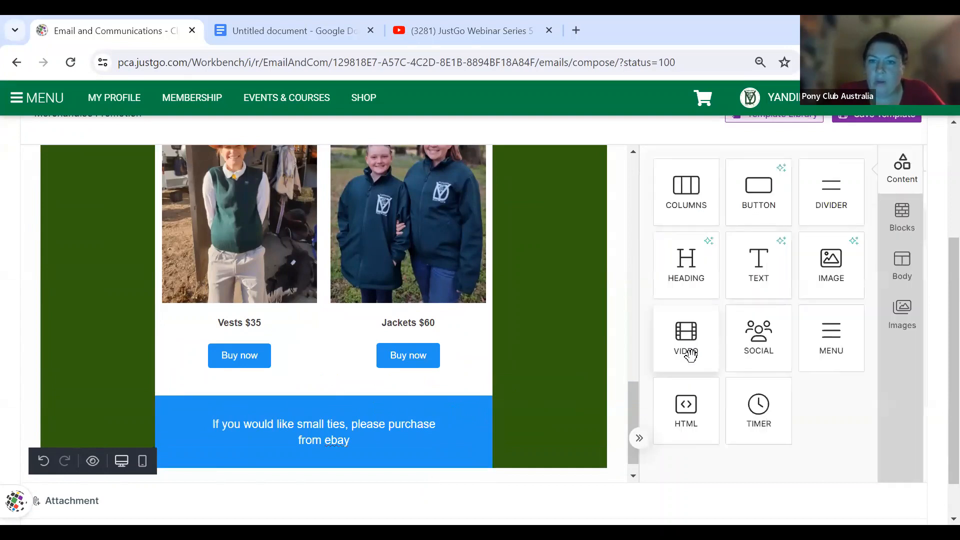
drag(757, 189, 356, 446)
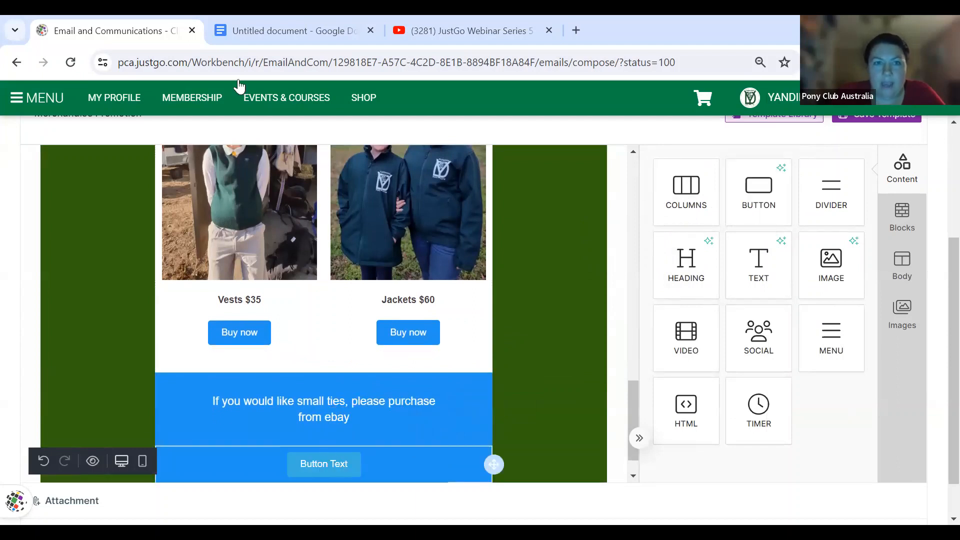
- Copy the eBay link from the Google Docs page into the button's URL field
click(233, 42)
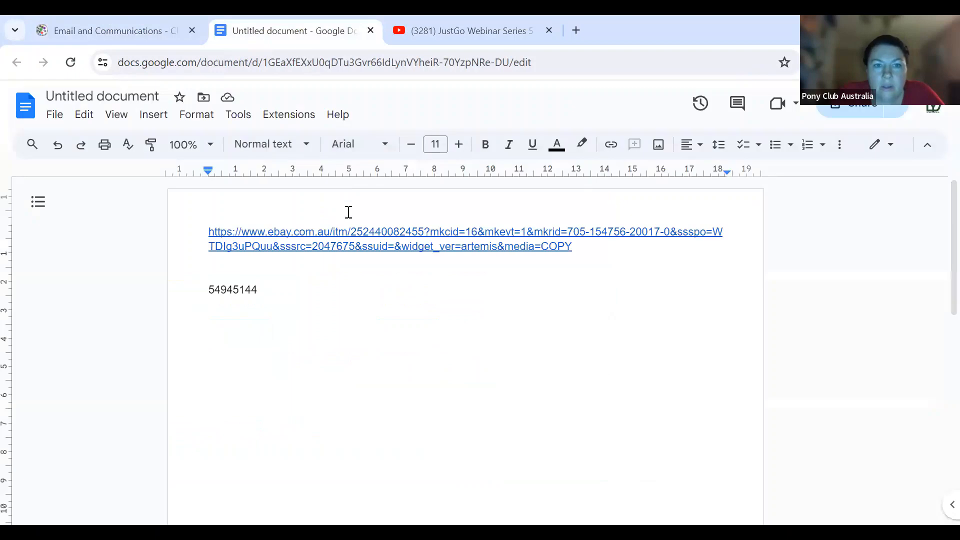
drag(207, 234, 588, 244)
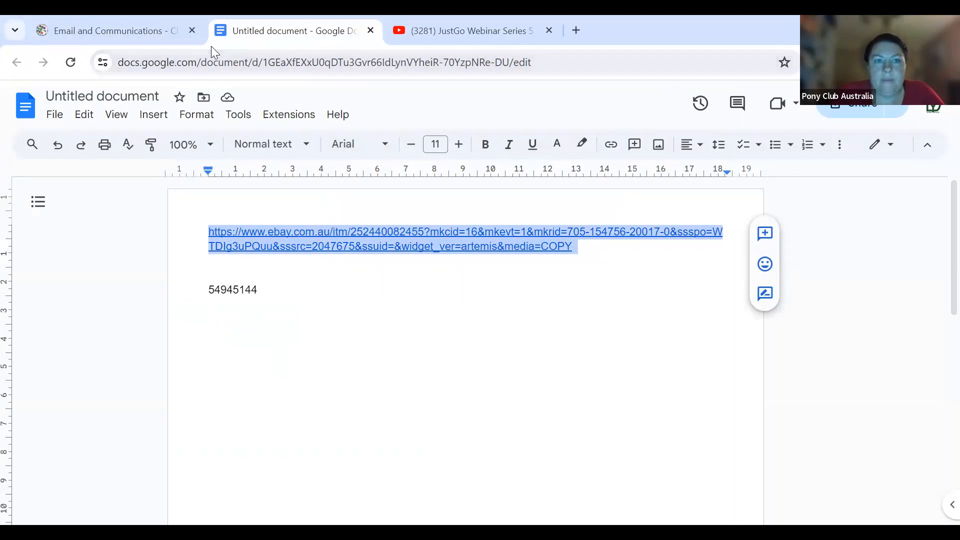
click(143, 31)
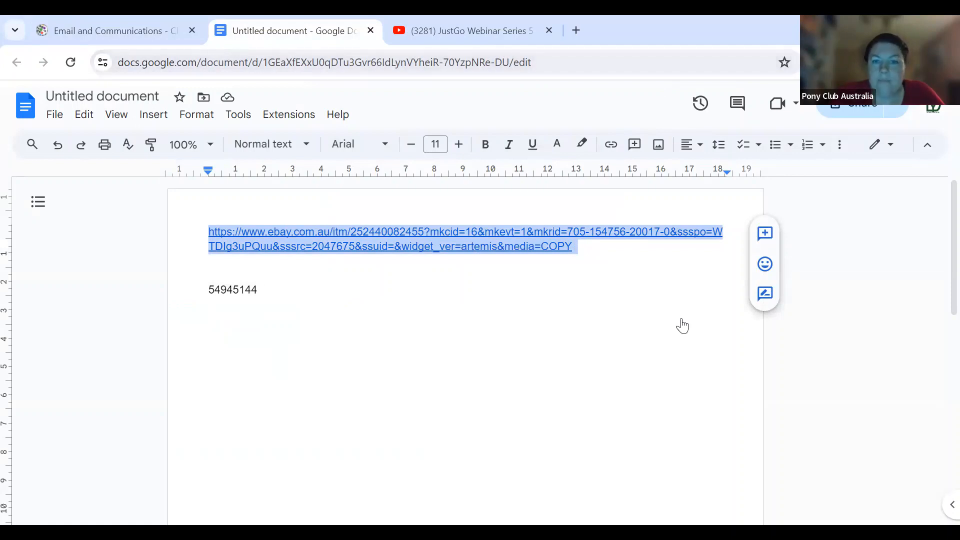
click(778, 441)
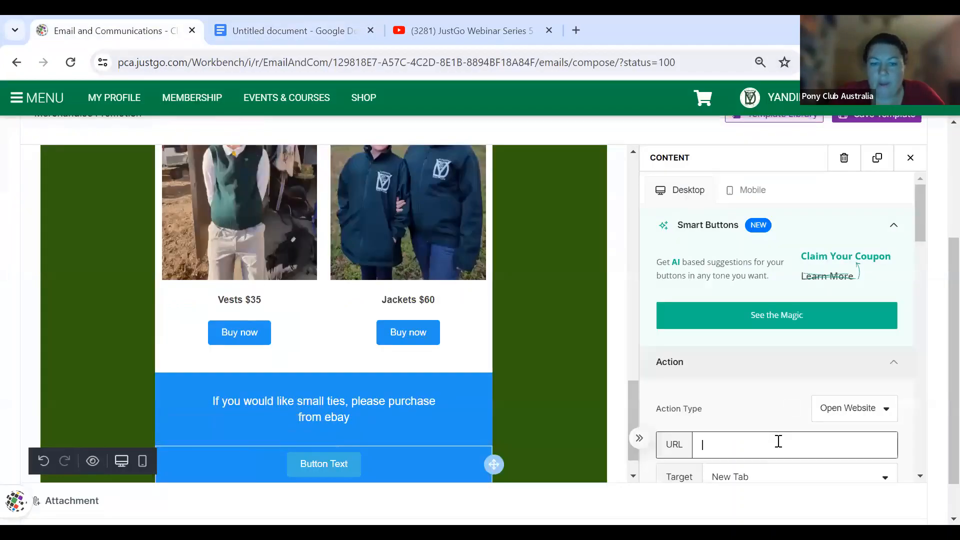
- Paste the eBay link as the button URL and label the button 'Link to Ties'
key(ctrl+v)
click(314, 468)
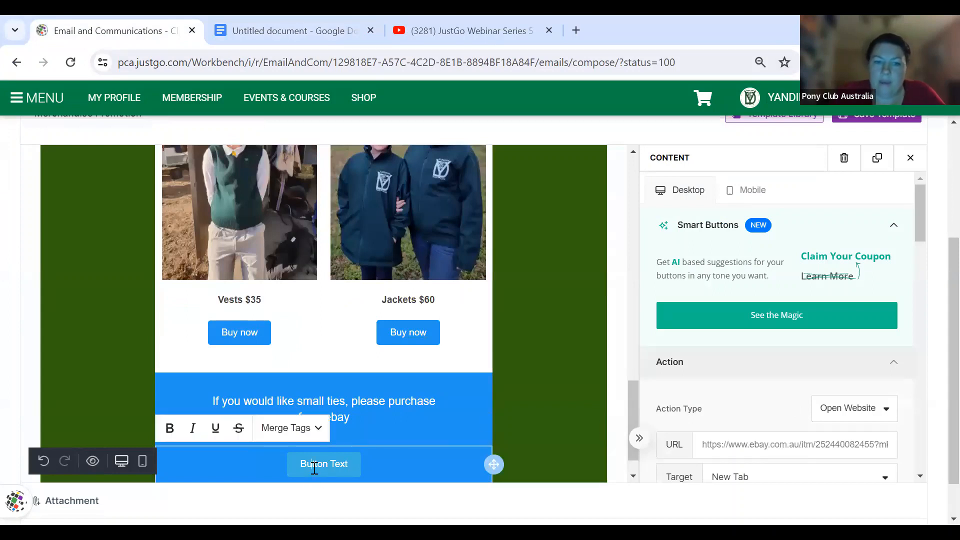
triple_click(314, 468)
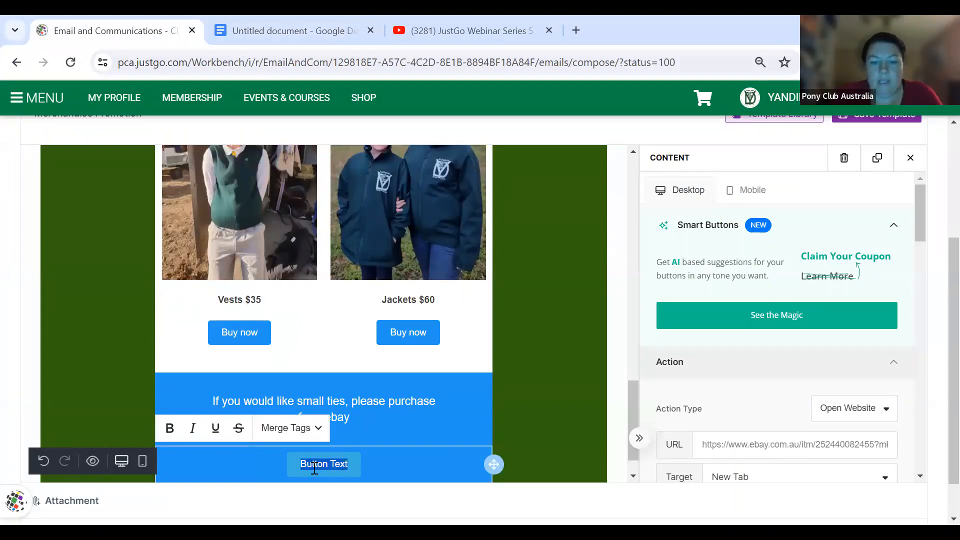
text(Link to)
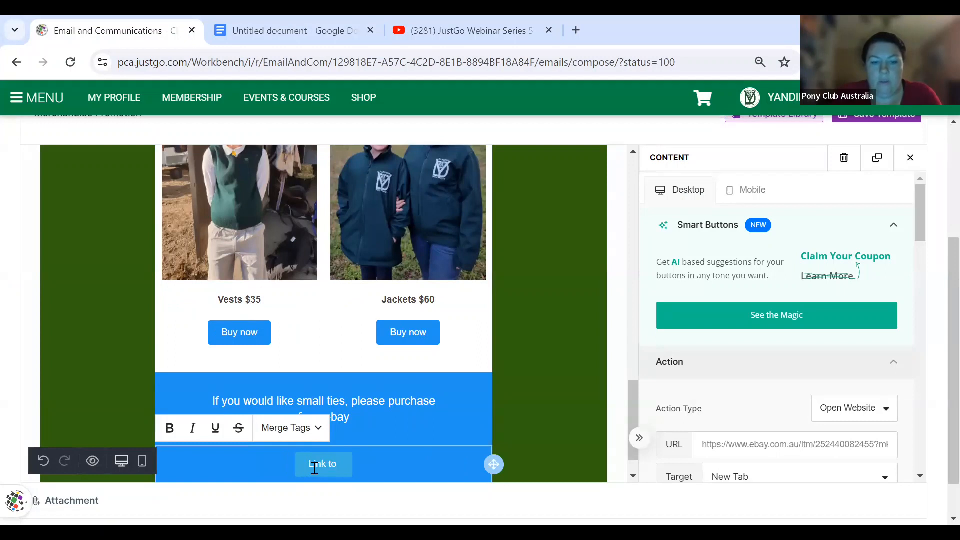
text( Ties)
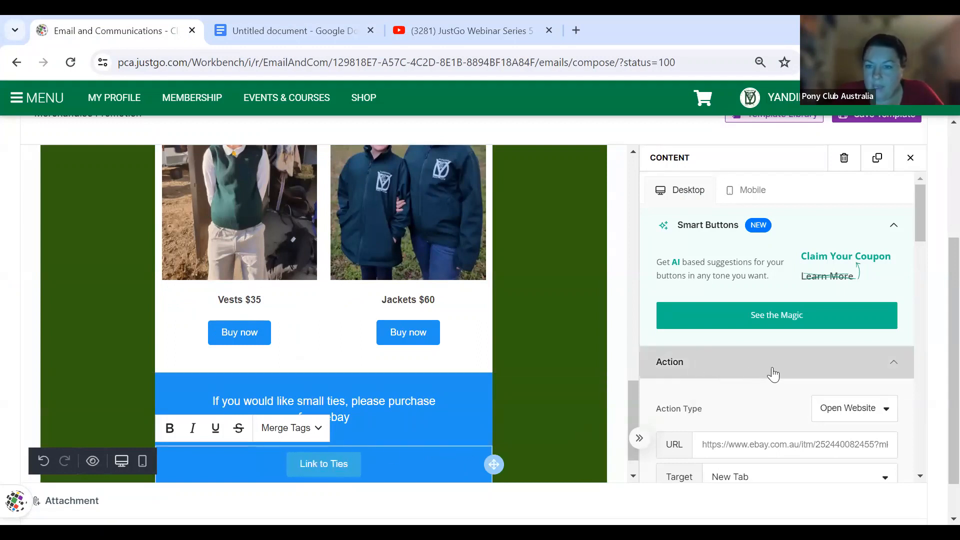
- Give the button a light, bright yellow background
scroll(773, 373, down, 3)
scroll(772, 374, down, 2)
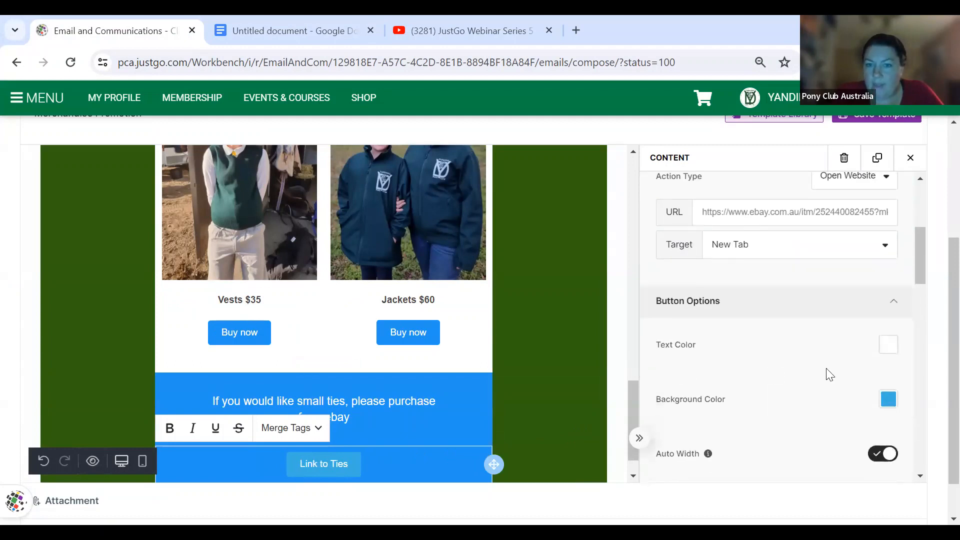
click(890, 401)
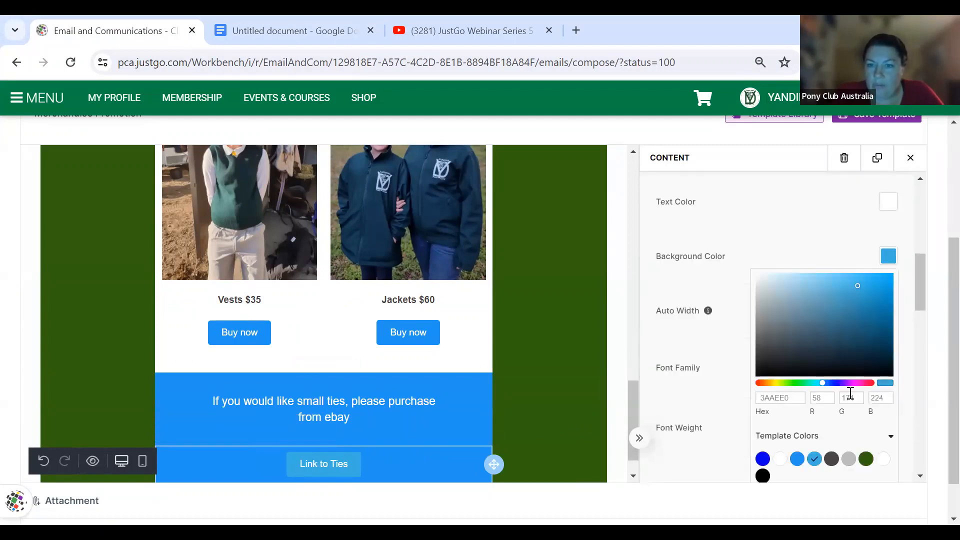
click(775, 383)
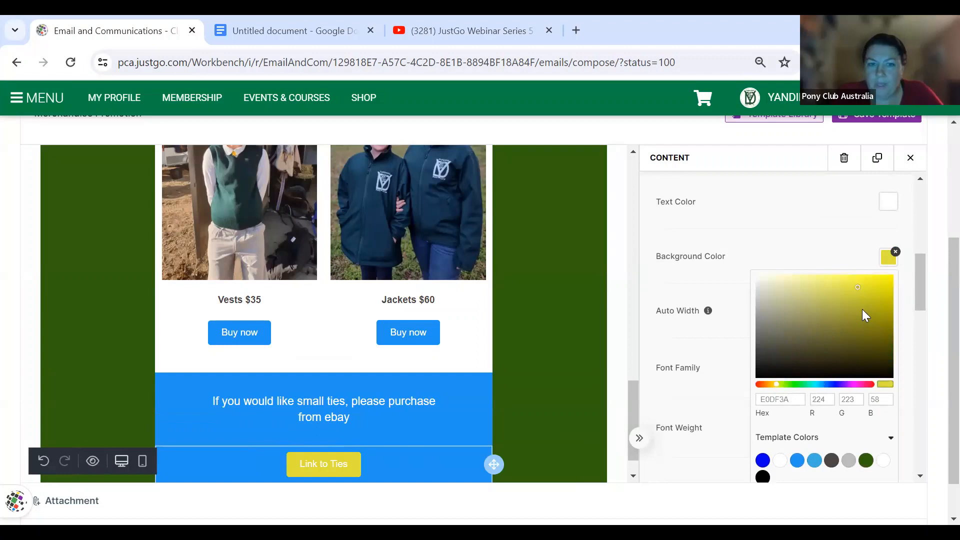
click(773, 384)
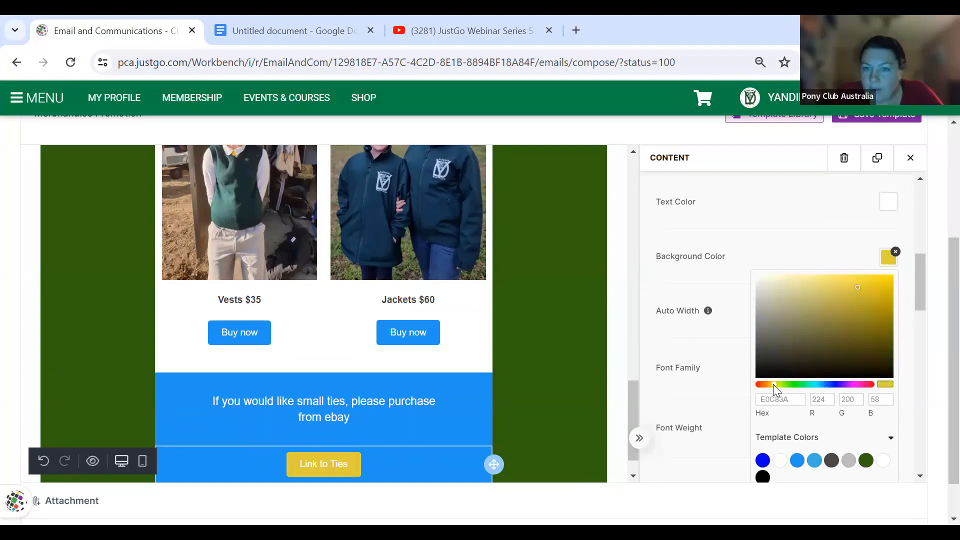
click(840, 278)
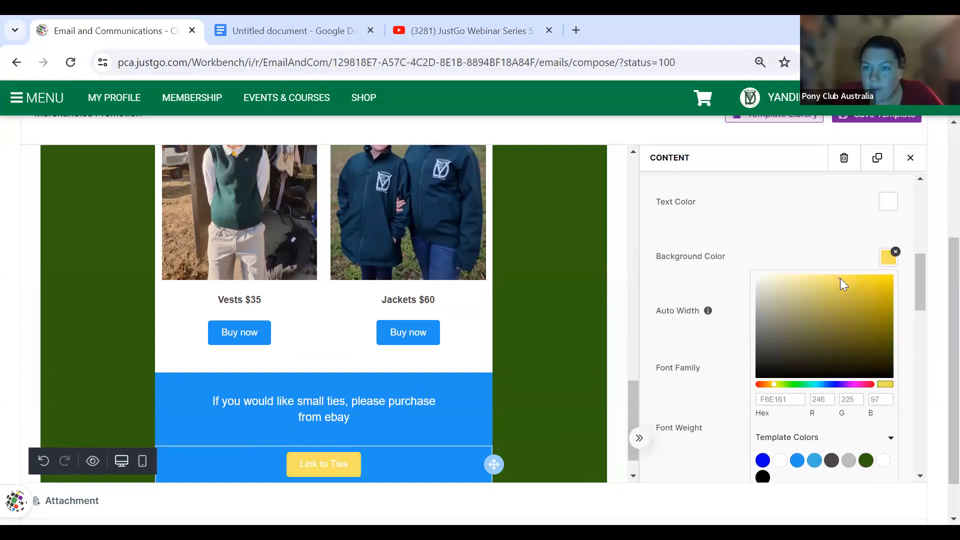
click(732, 363)
- Make the button label bold and stretch the button to full width
click(878, 426)
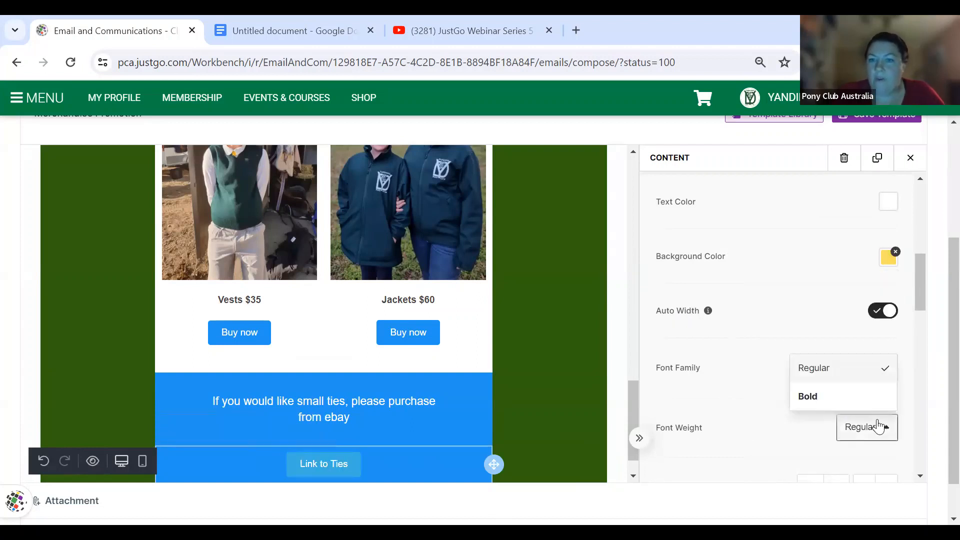
click(863, 400)
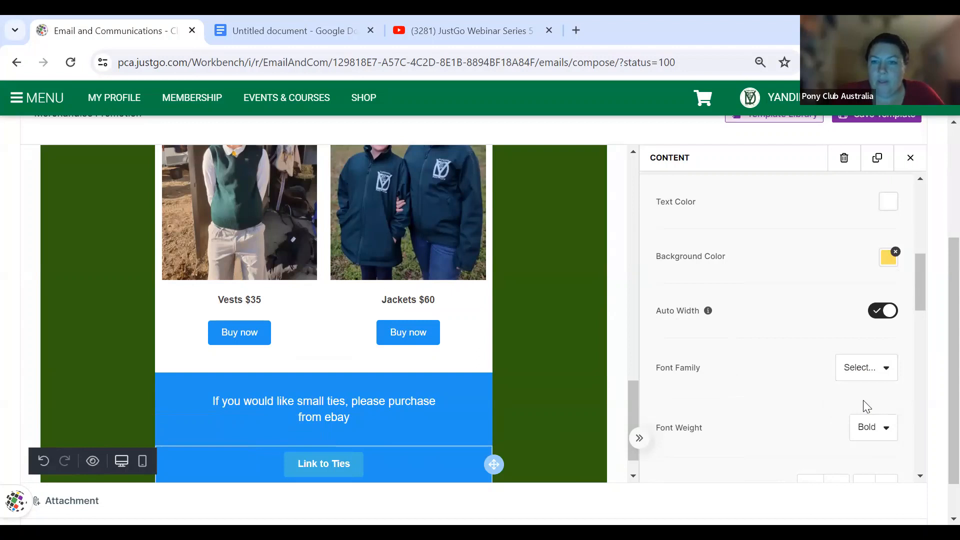
click(787, 311)
scroll(788, 310, down, 1)
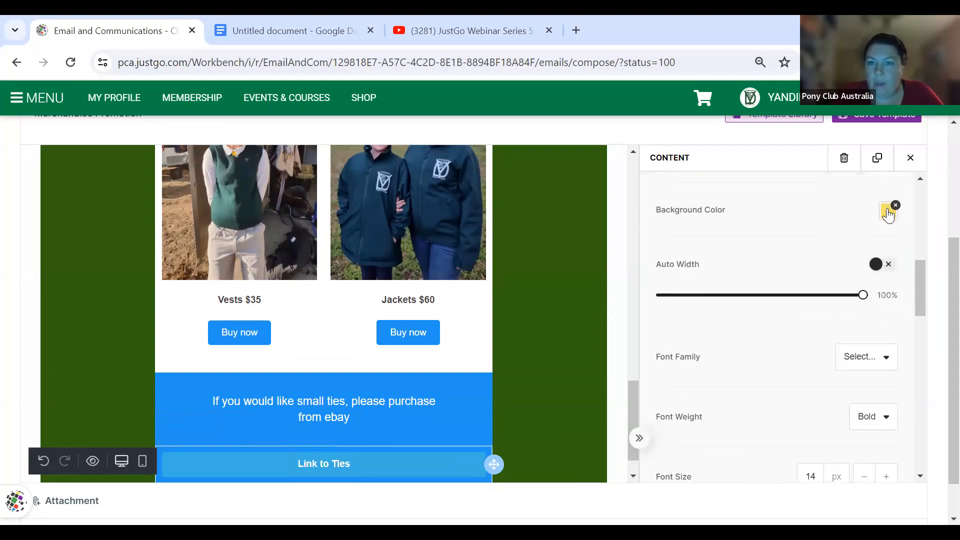
click(887, 212)
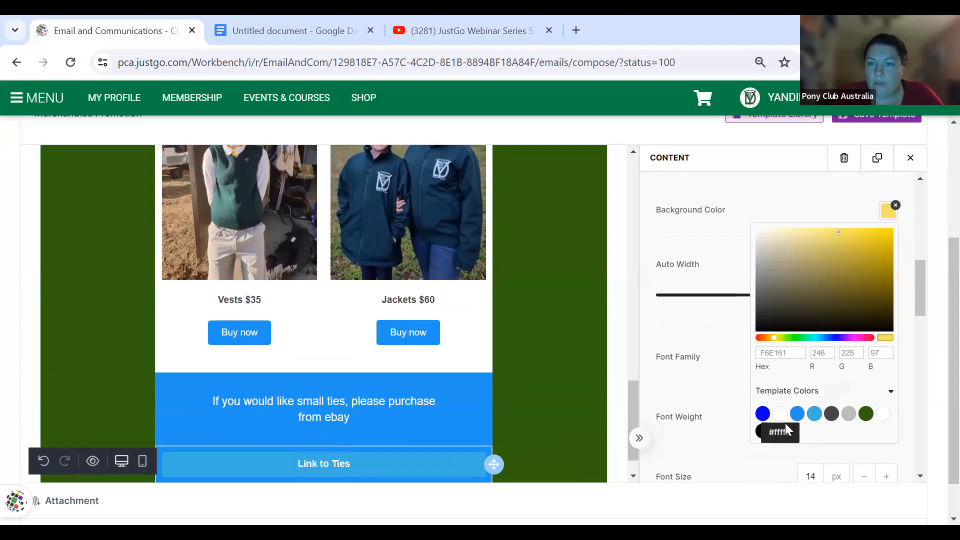
click(712, 339)
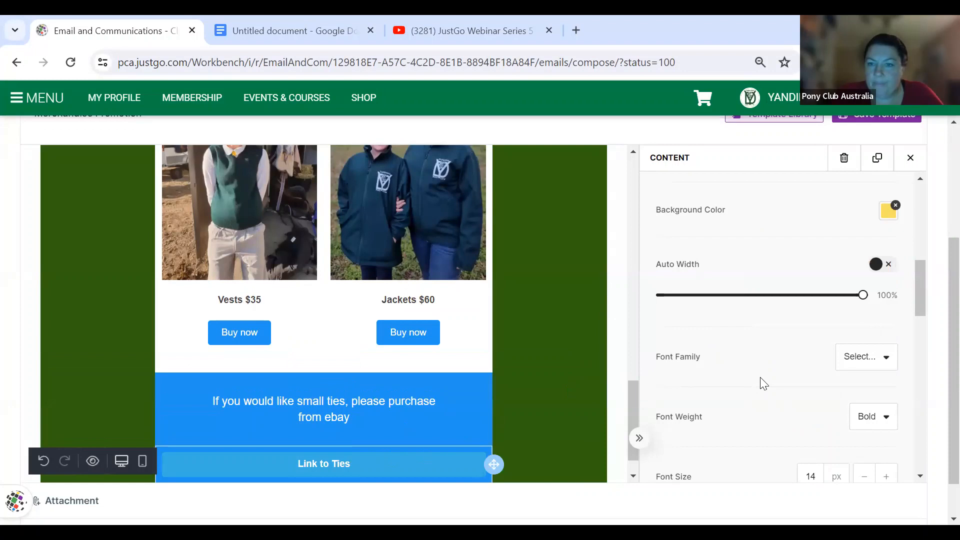
scroll(764, 383, down, 2)
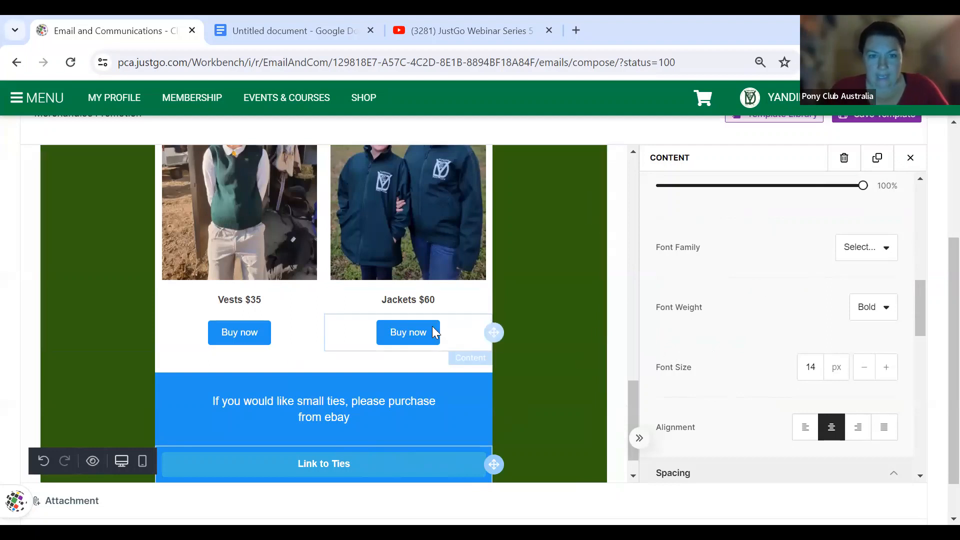
scroll(385, 455, down, 1)
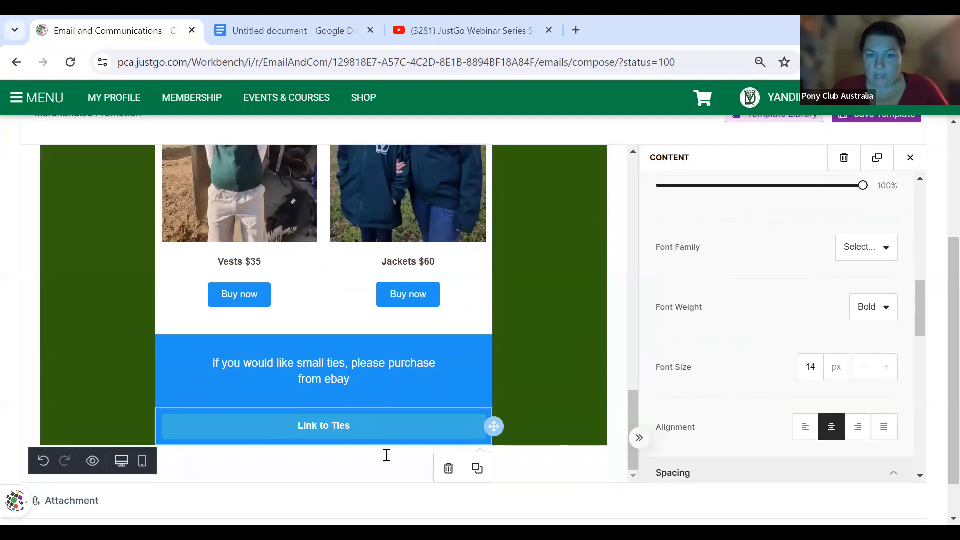
scroll(737, 391, down, 1)
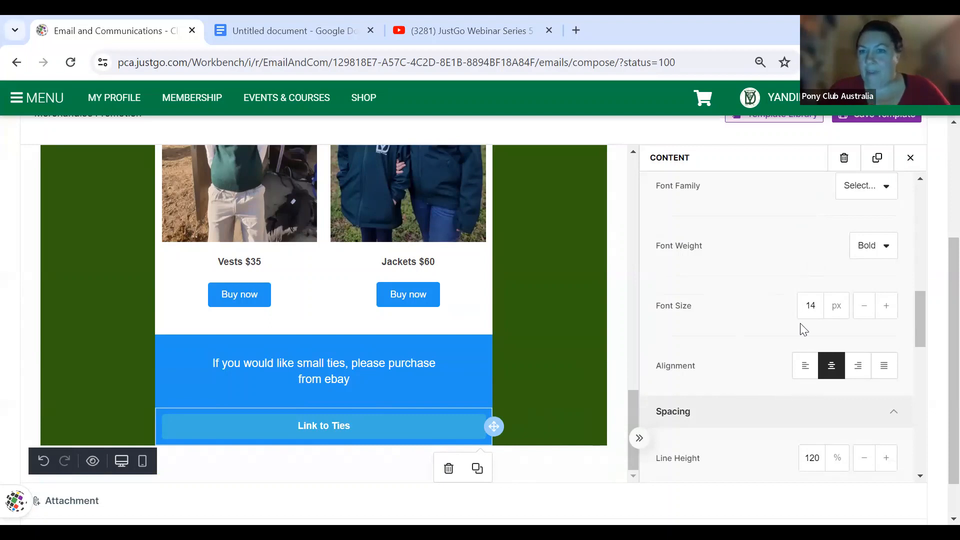
scroll(802, 323, up, 3)
- Set the button font to Arial Black with black label text
click(884, 312)
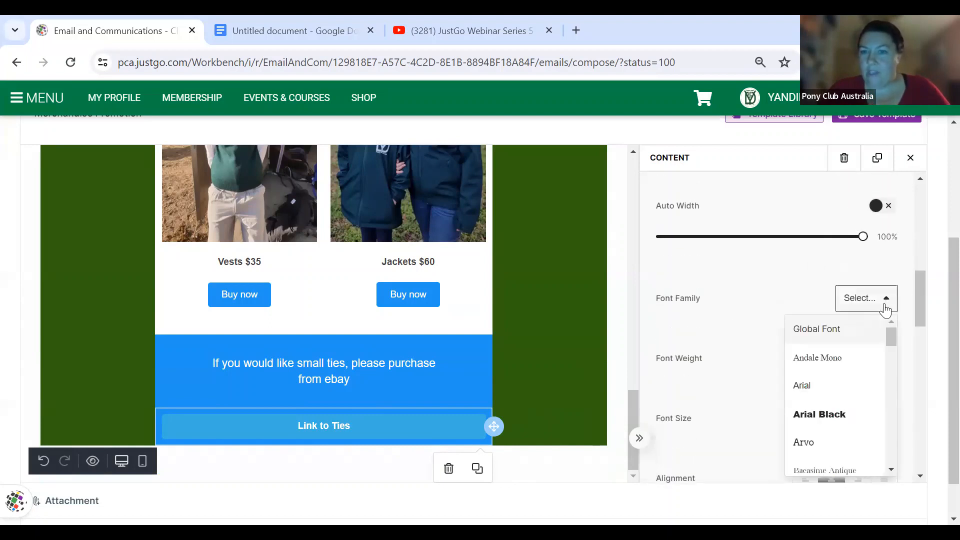
click(829, 413)
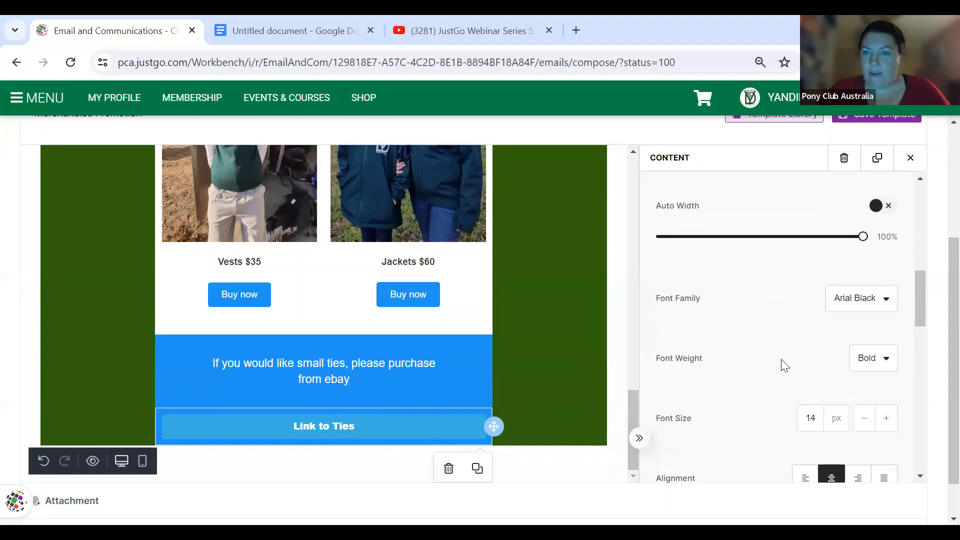
scroll(816, 354, down, 2)
scroll(816, 353, down, 6)
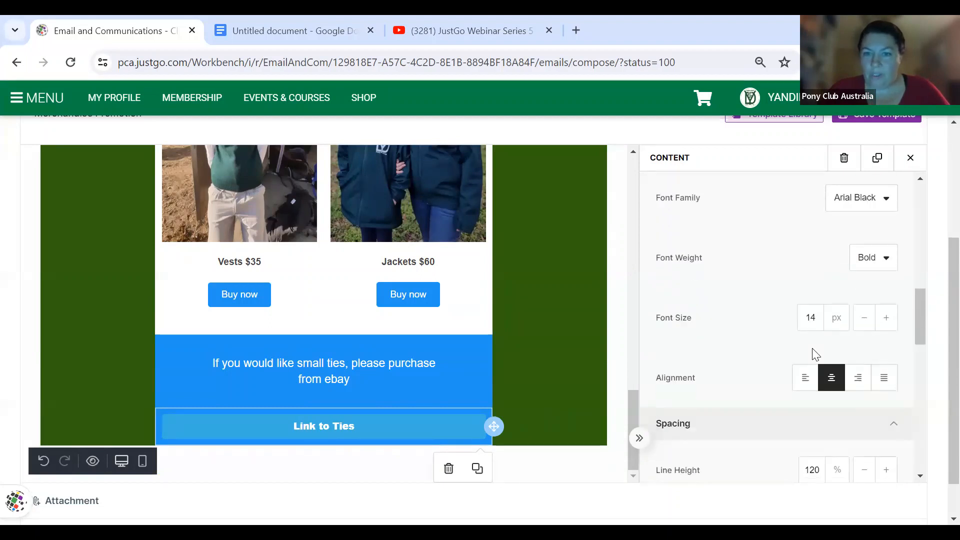
scroll(816, 353, up, 6)
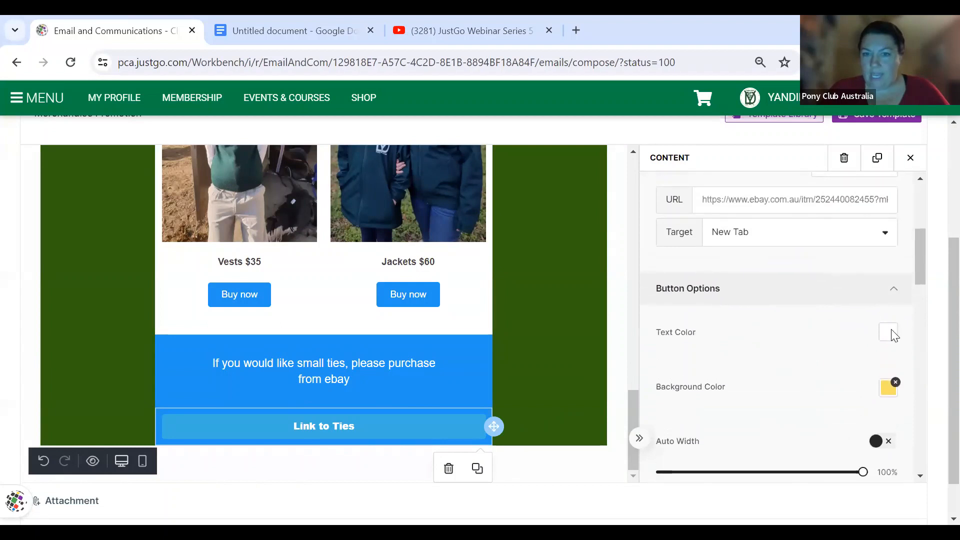
click(893, 335)
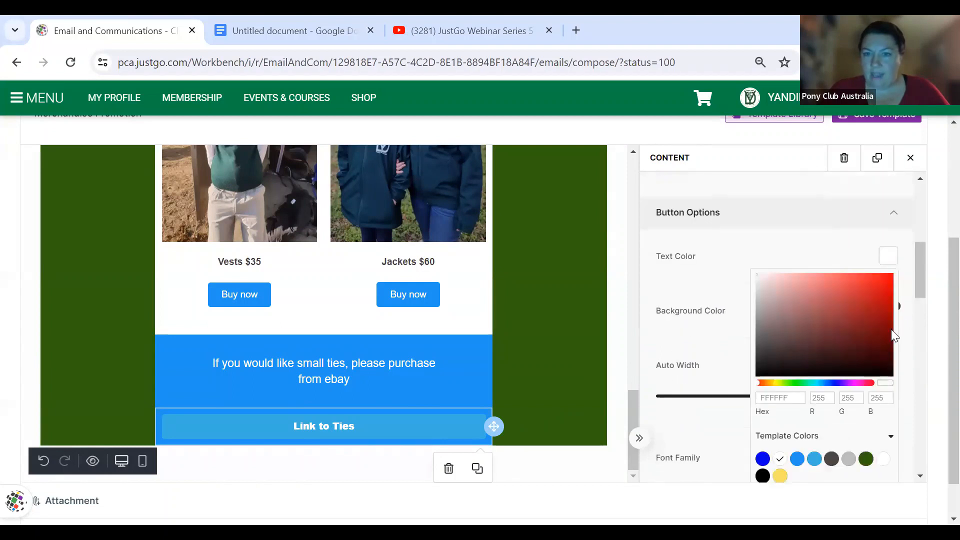
click(764, 477)
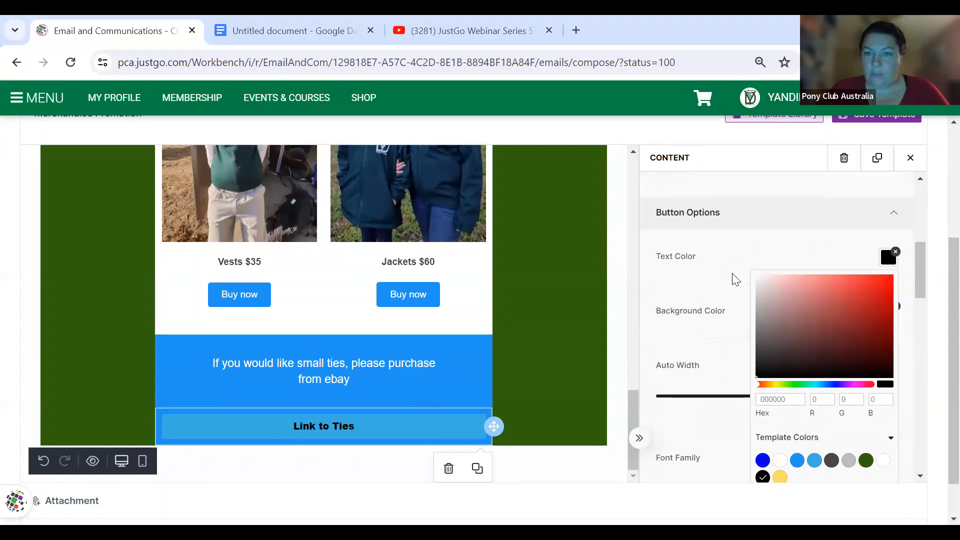
click(743, 282)
- Set the Link to Ties background to the yellow template colour F6E161
click(888, 311)
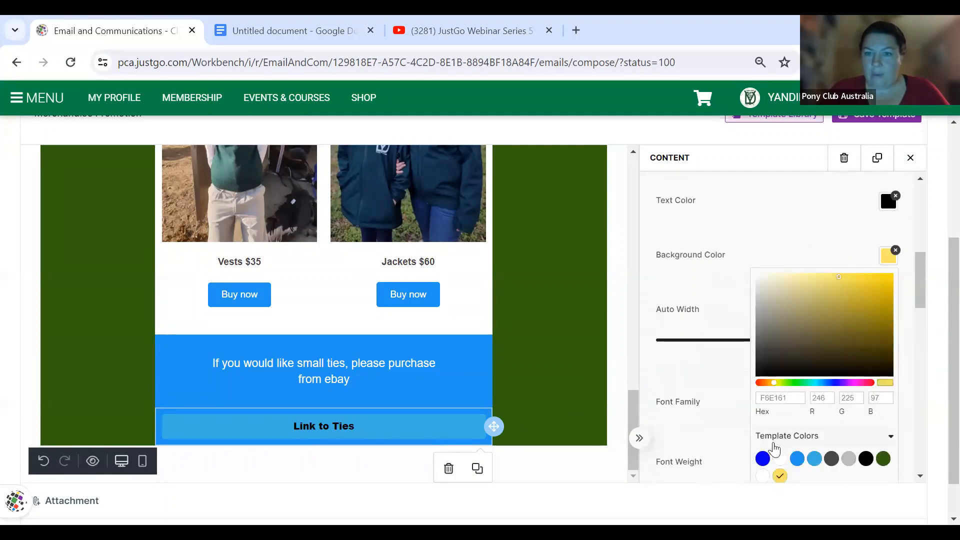
click(763, 458)
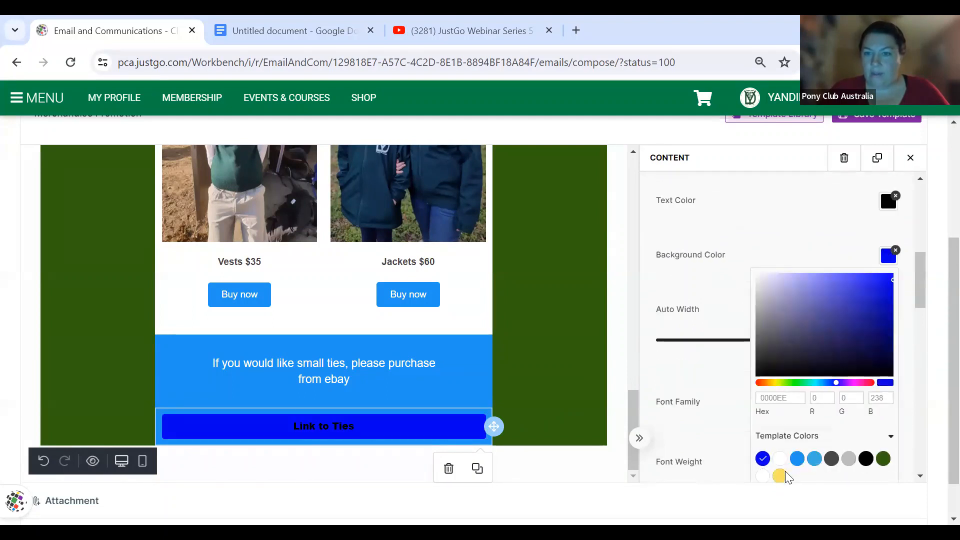
click(781, 475)
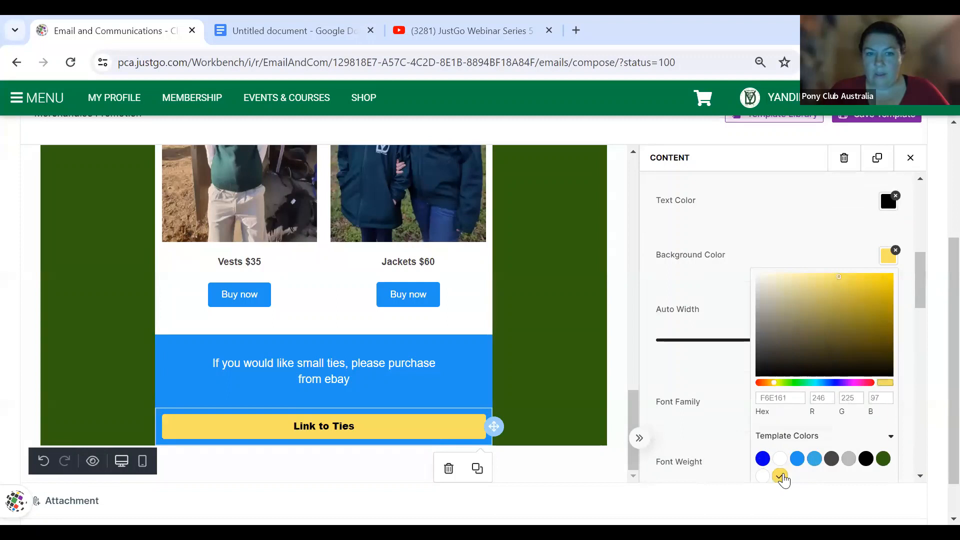
click(616, 353)
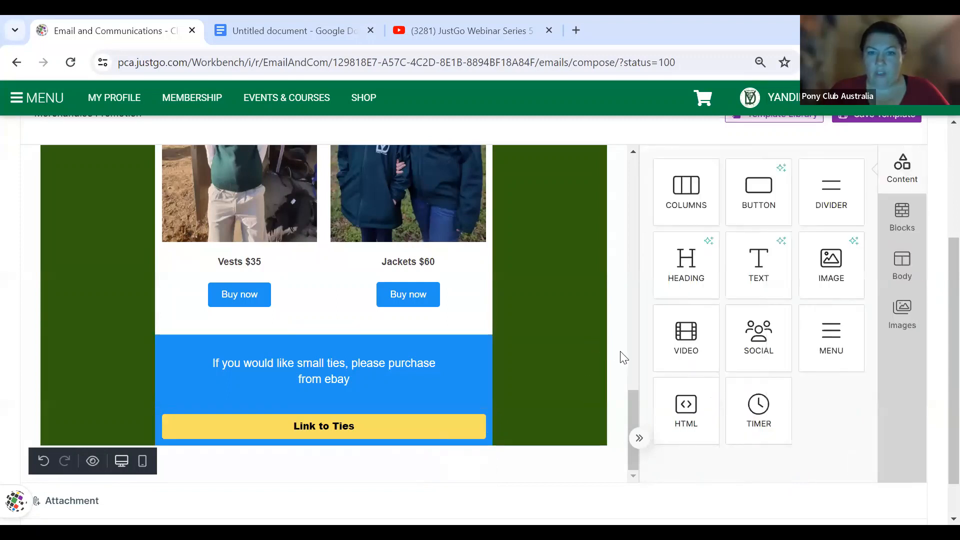
scroll(623, 357, up, 2)
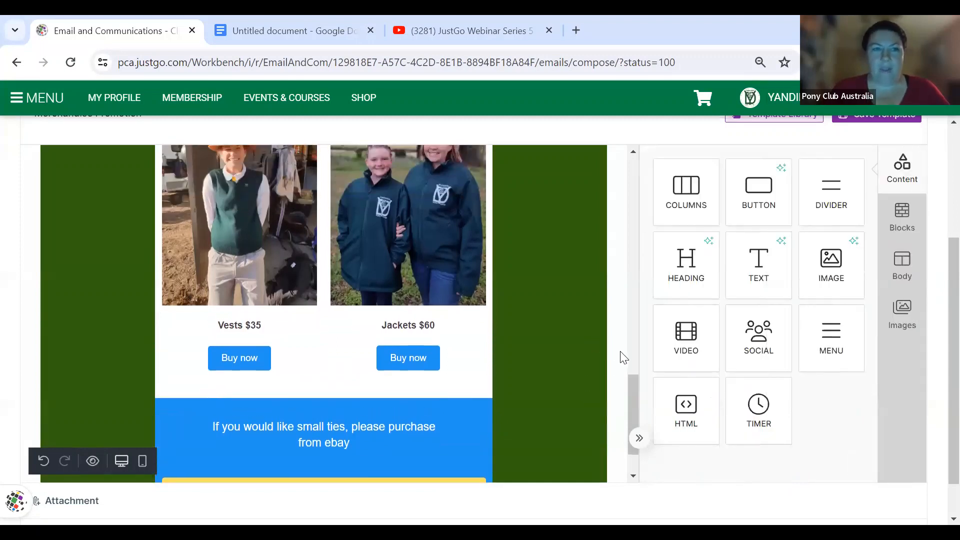
scroll(623, 357, up, 2)
scroll(623, 357, down, 4)
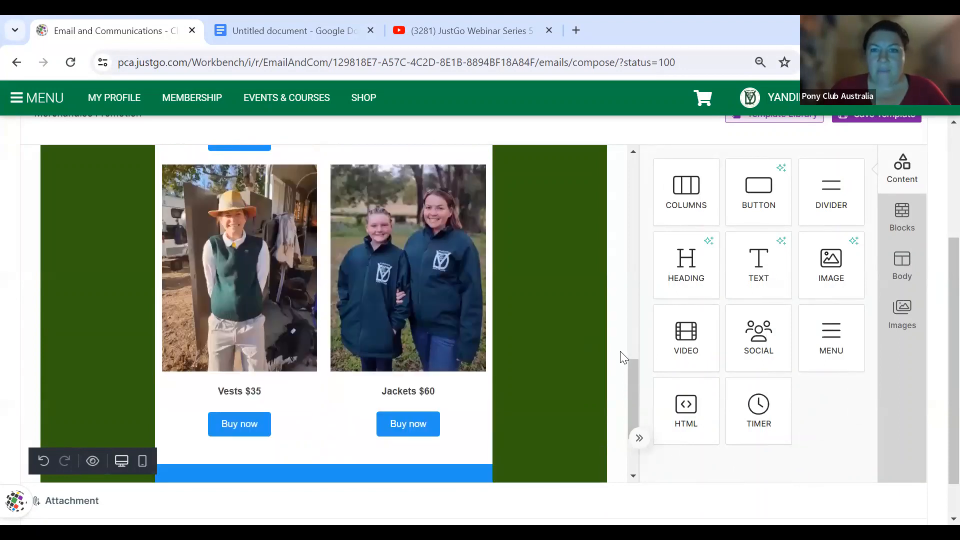
scroll(665, 257, up, 3)
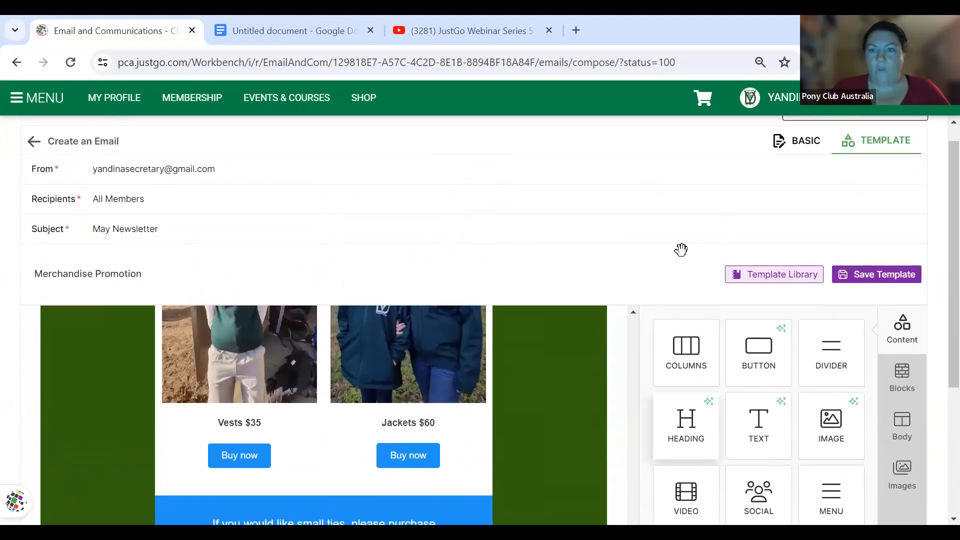
scroll(682, 249, up, 1)
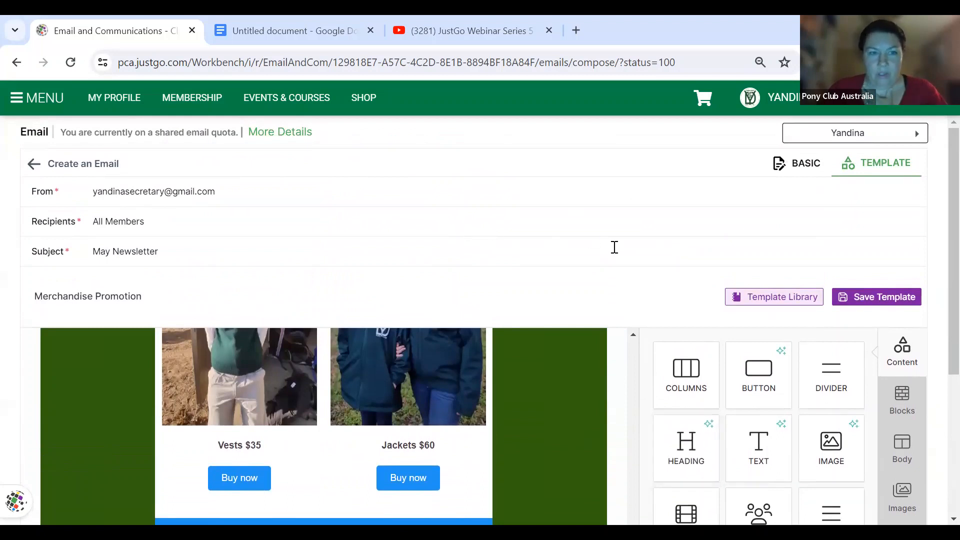
scroll(615, 247, down, 1)
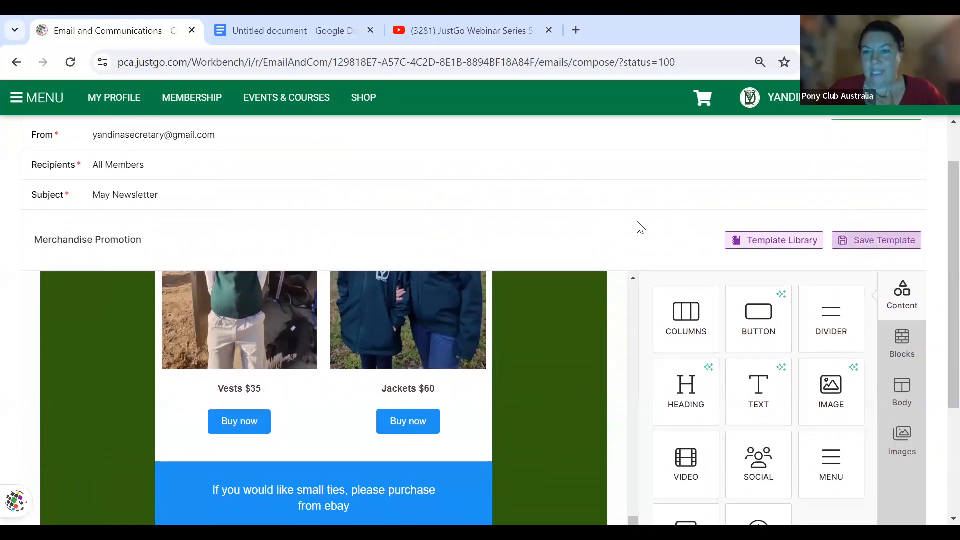
scroll(639, 228, down, 3)
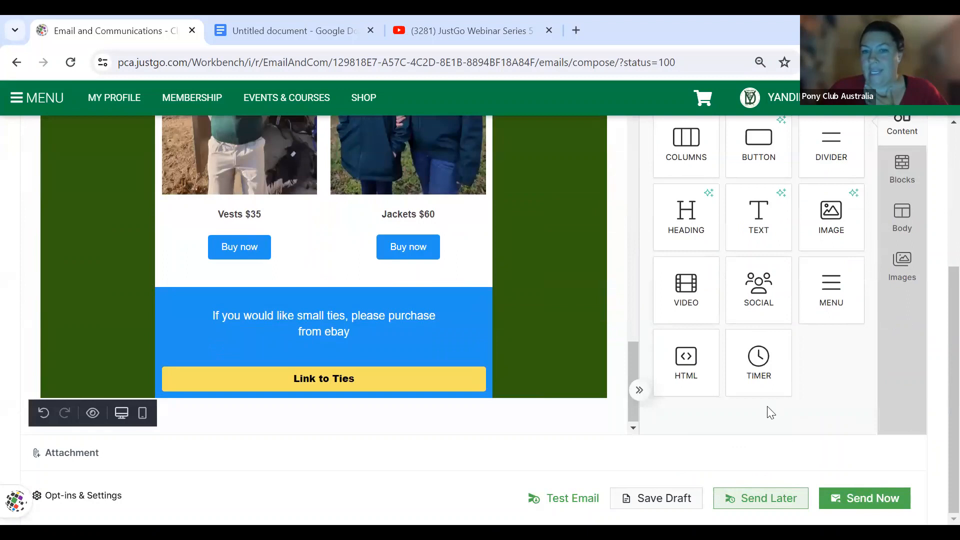
scroll(770, 412, up, 5)
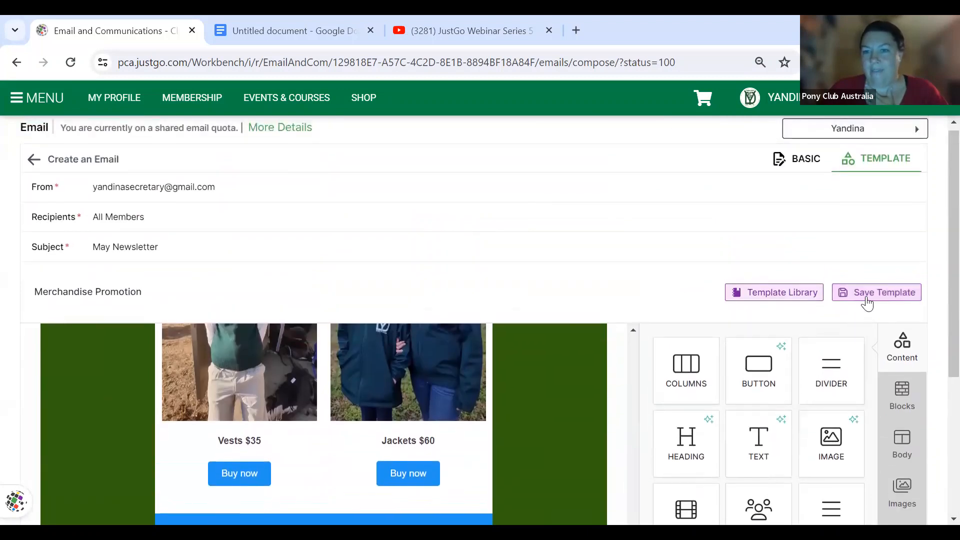
- Save a new template 'Uniforms Promotion' with description 'links to uniforms'
click(867, 300)
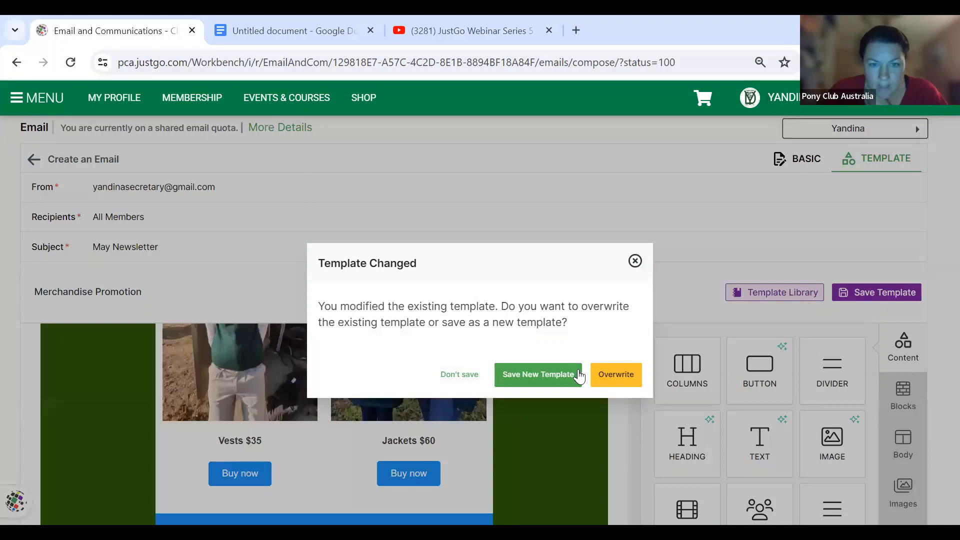
click(548, 374)
double_click(619, 188)
text(Uniforms Promotion)
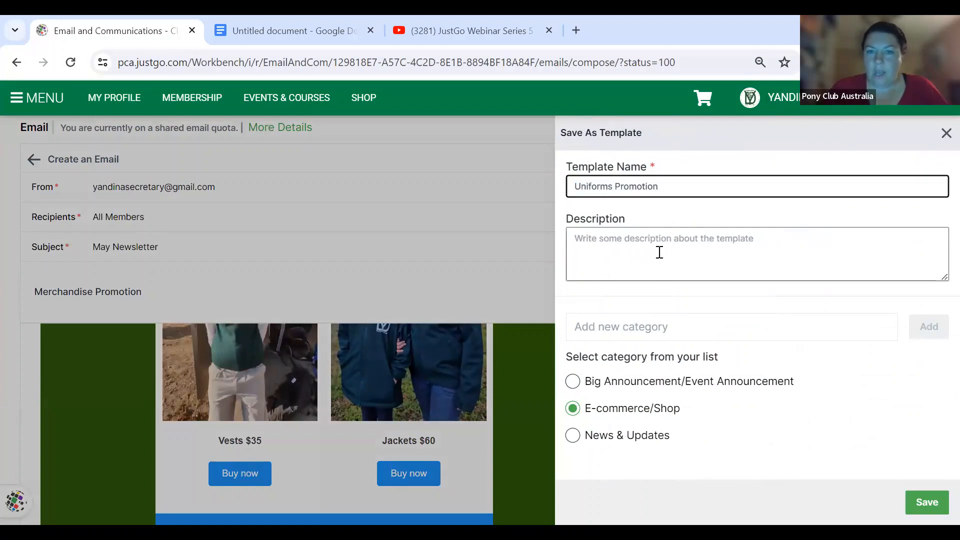
click(659, 253)
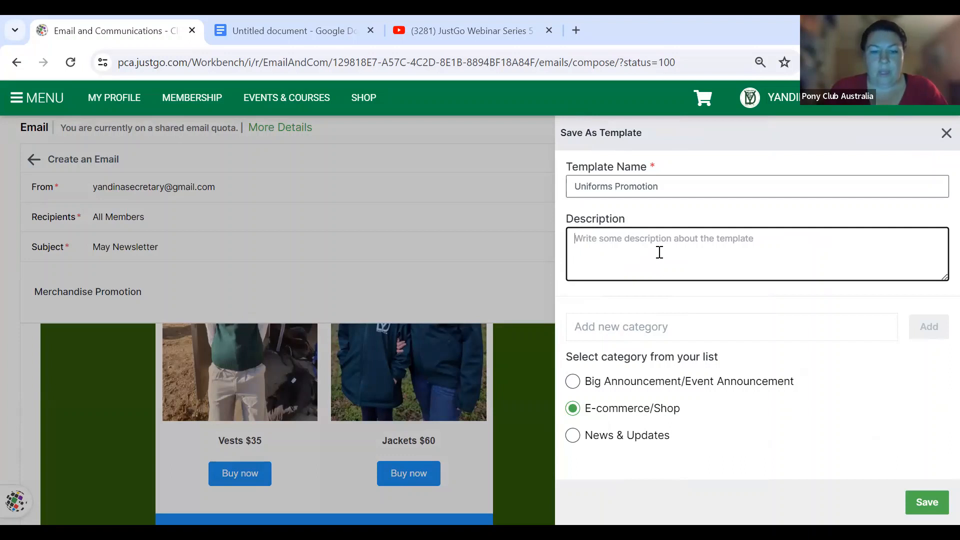
text(I)
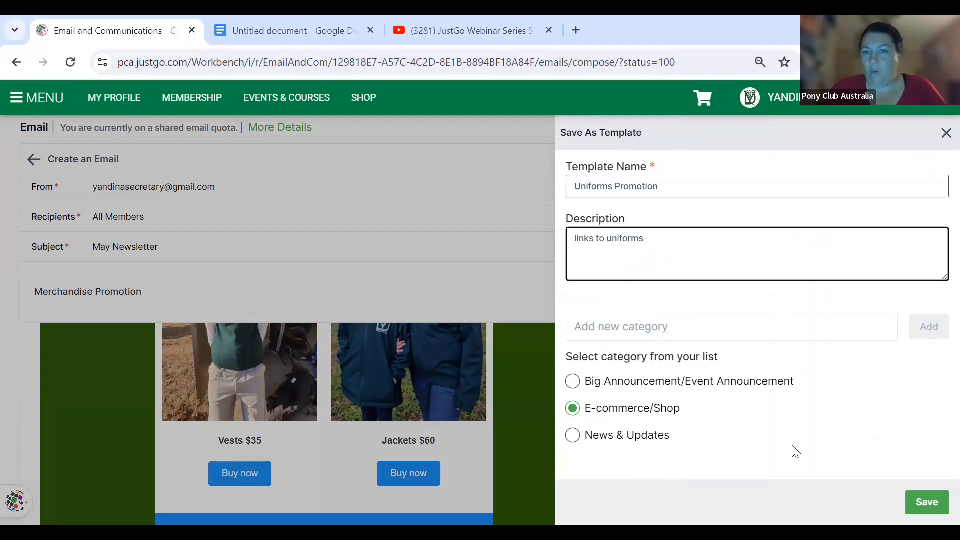
click(927, 503)
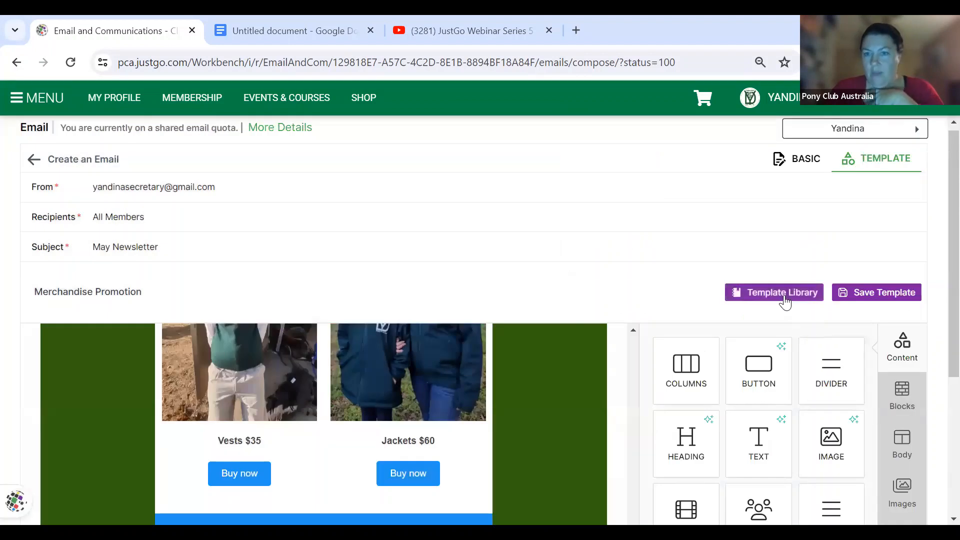
- Open Uniforms Promotion for editing from the E-commerce/Shop section of the Template Library
click(786, 295)
scroll(615, 369, down, 3)
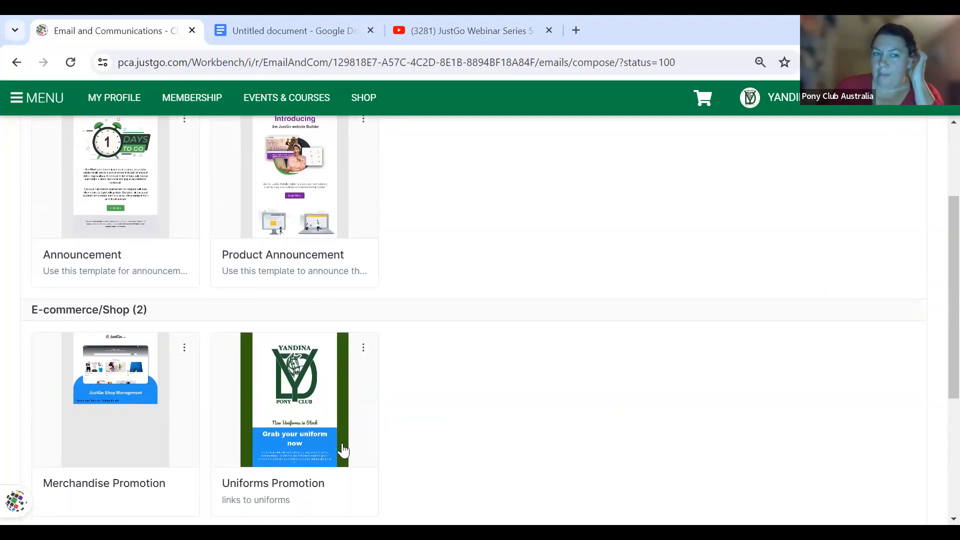
scroll(343, 451, down, 3)
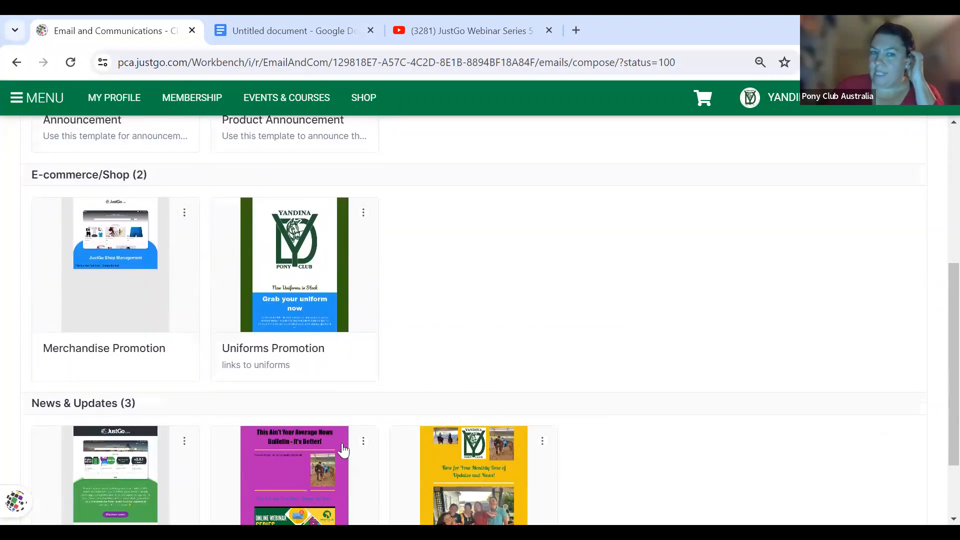
scroll(343, 451, down, 2)
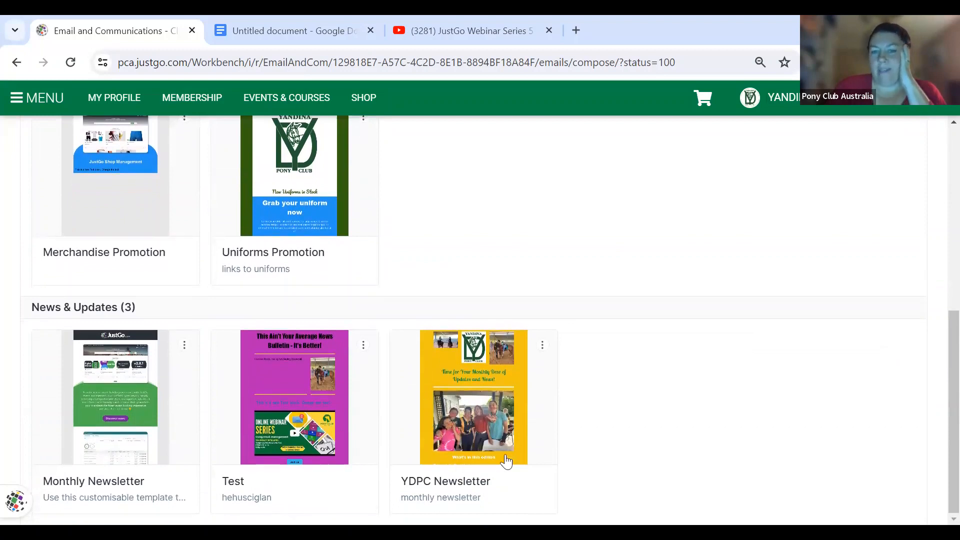
scroll(363, 343, up, 4)
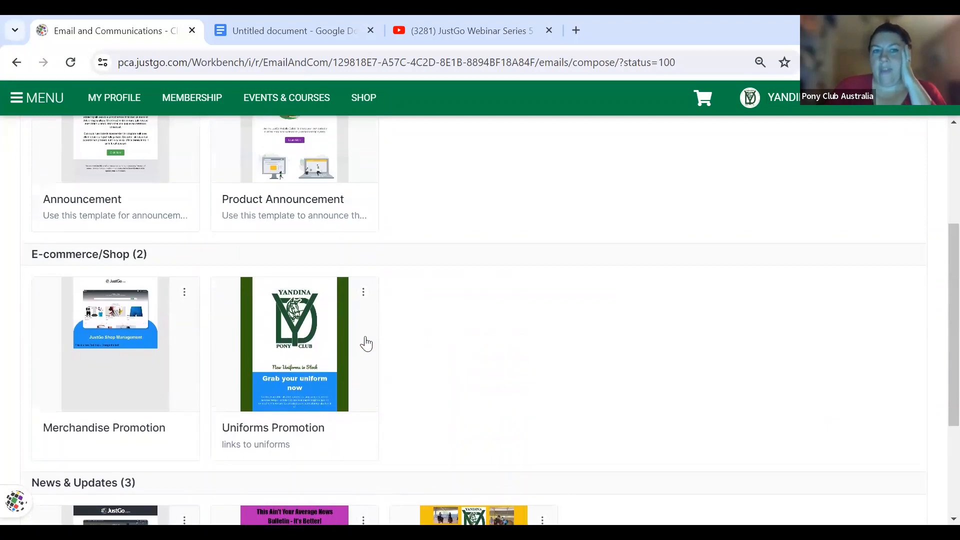
click(364, 295)
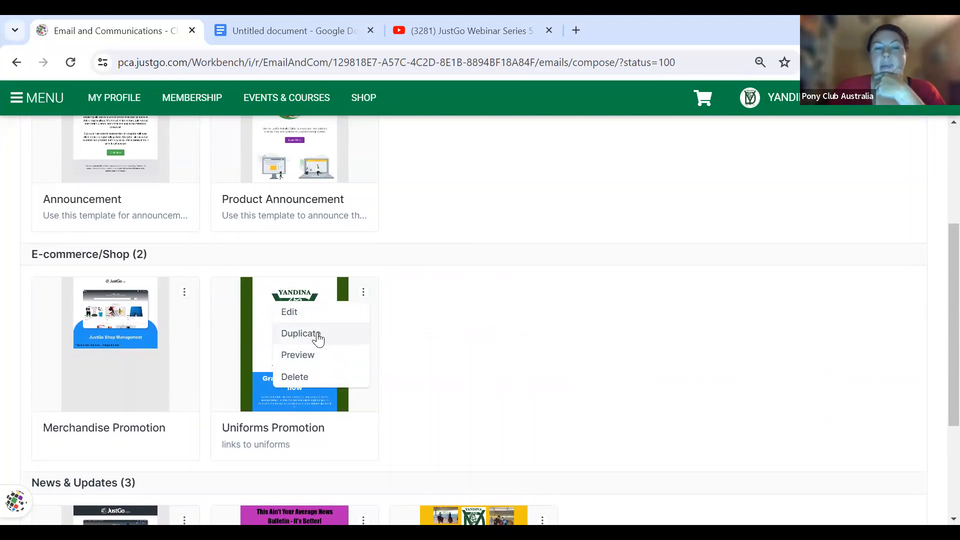
click(295, 318)
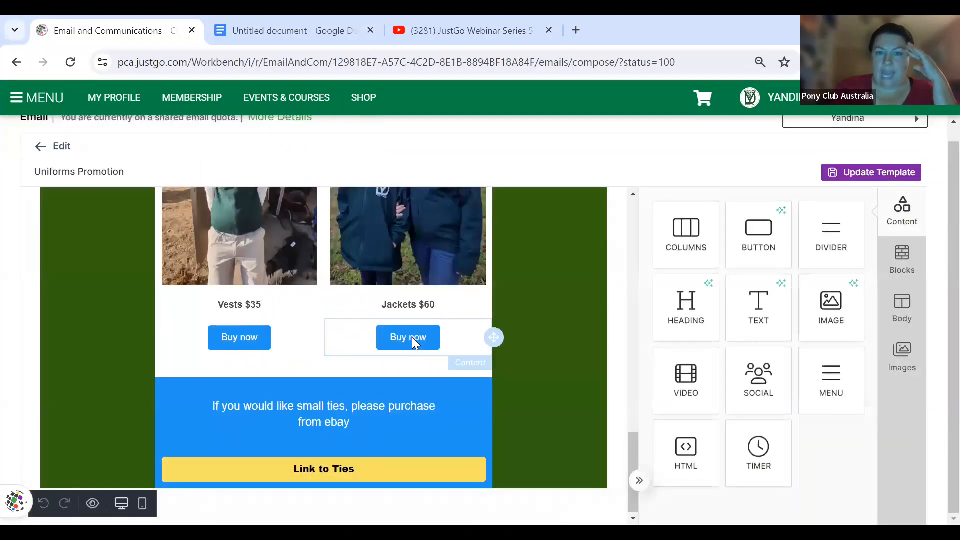
- Give the Jackets $60 Buy now button the yellow F6E161 background
click(413, 337)
scroll(761, 371, down, 4)
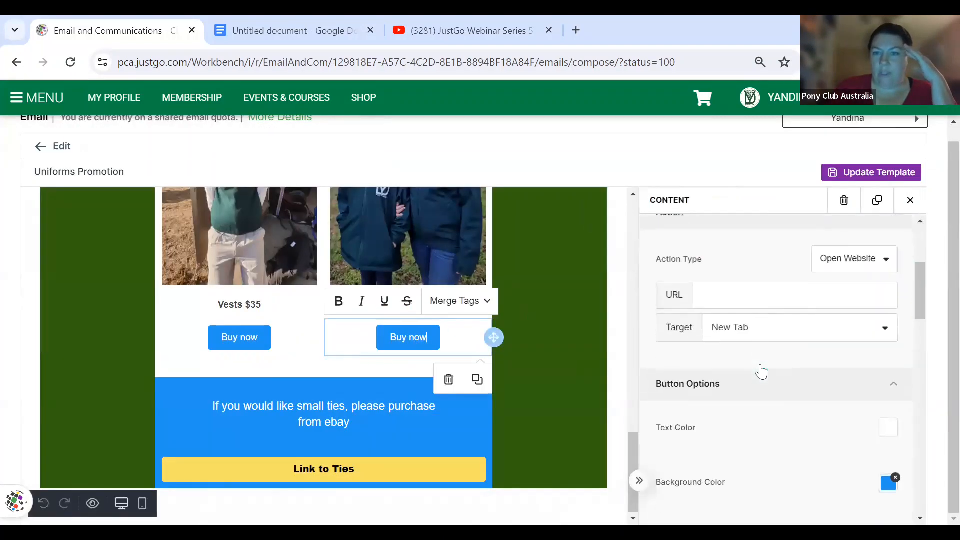
scroll(760, 372, down, 3)
click(886, 323)
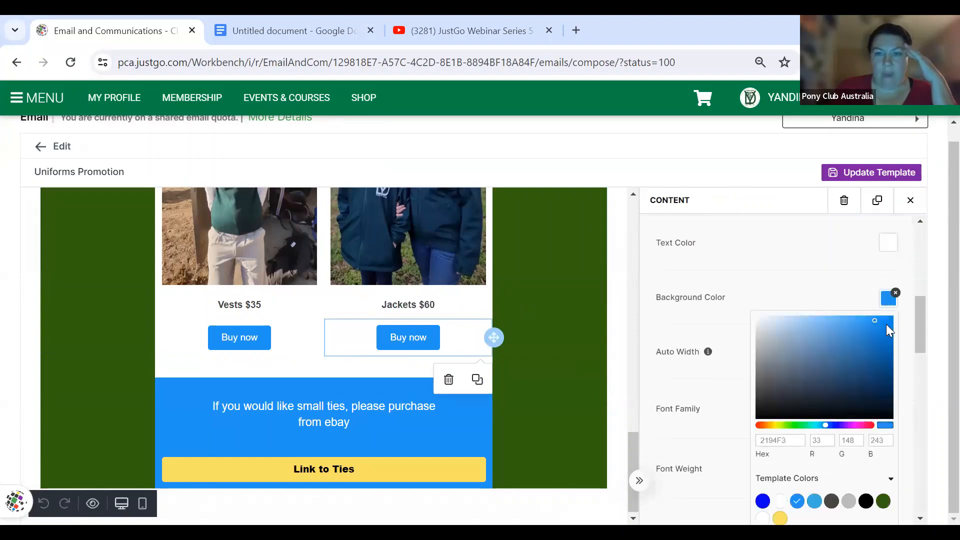
click(780, 518)
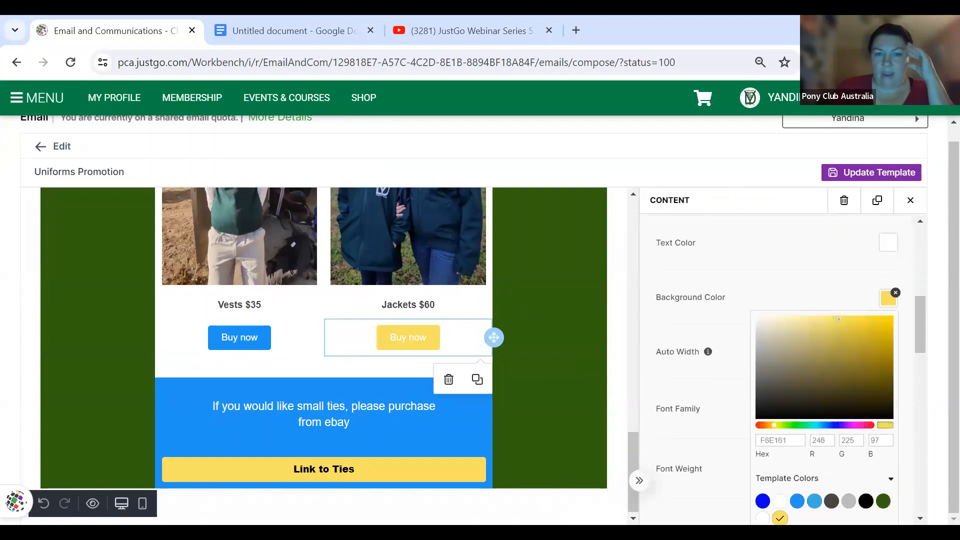
- Save the changes to the Uniforms Promotion template and return to the template library
click(870, 176)
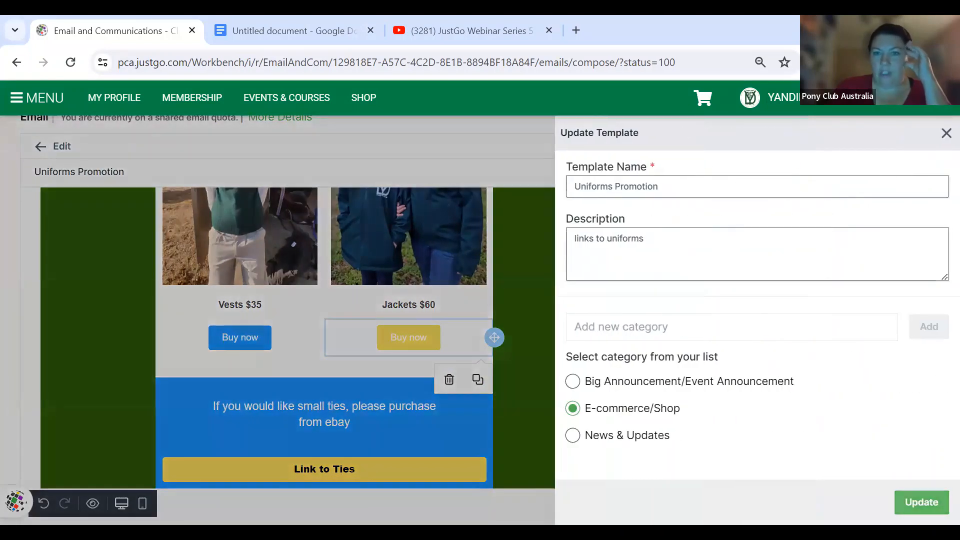
click(922, 502)
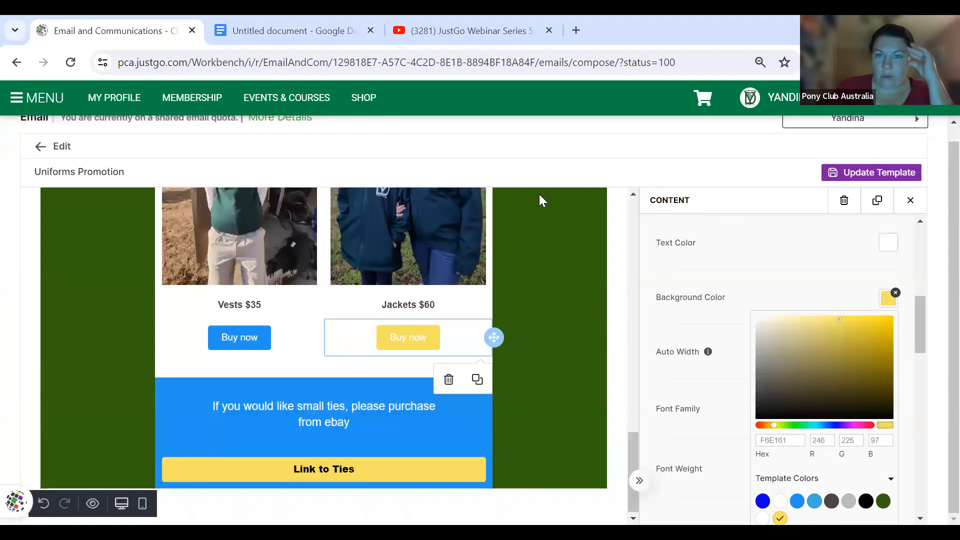
click(40, 155)
- Go to Shop Management and scroll through the Items Overview of 8 items
scroll(302, 422, down, 4)
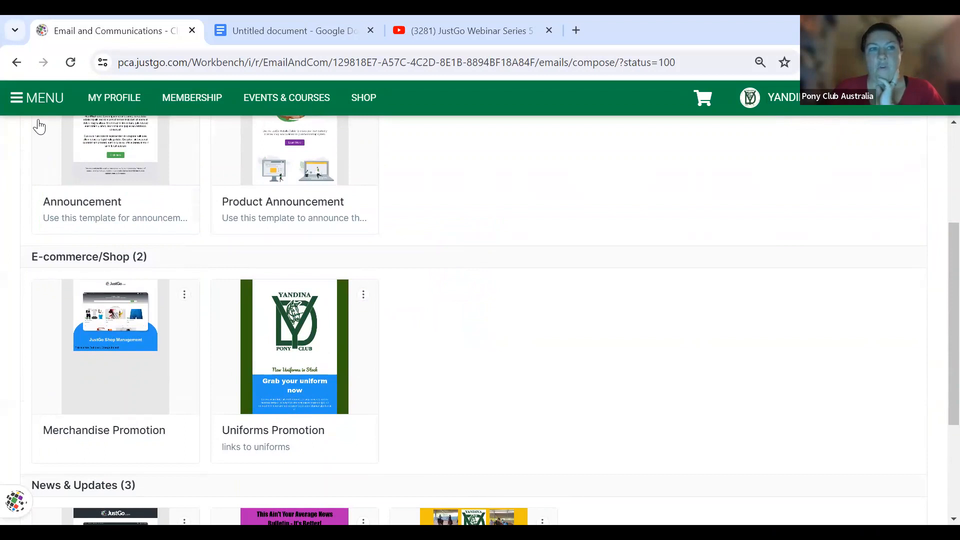
click(31, 105)
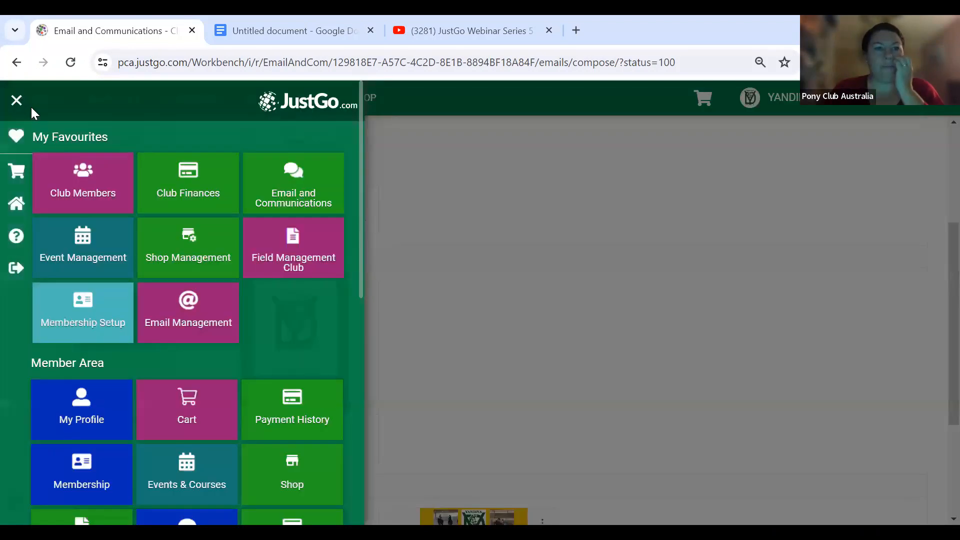
click(181, 247)
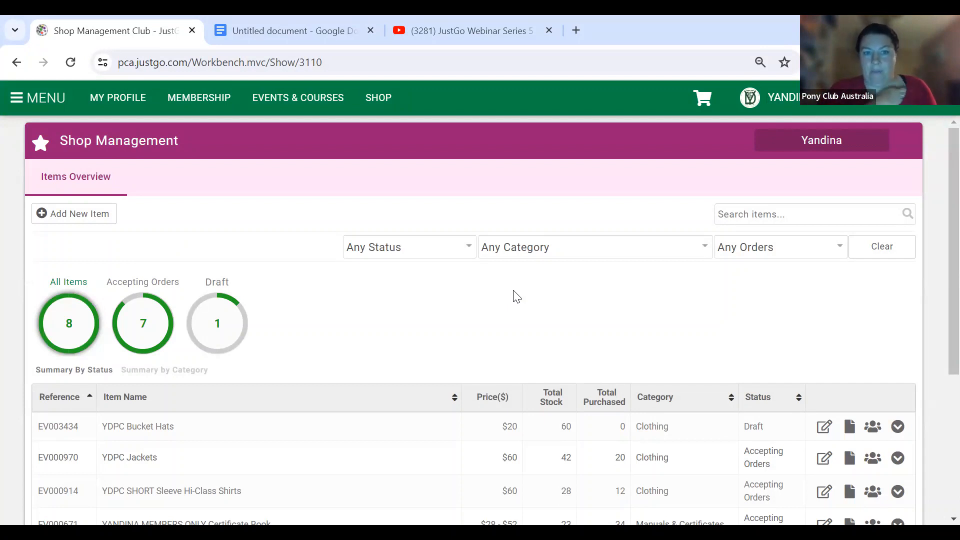
scroll(607, 311, down, 4)
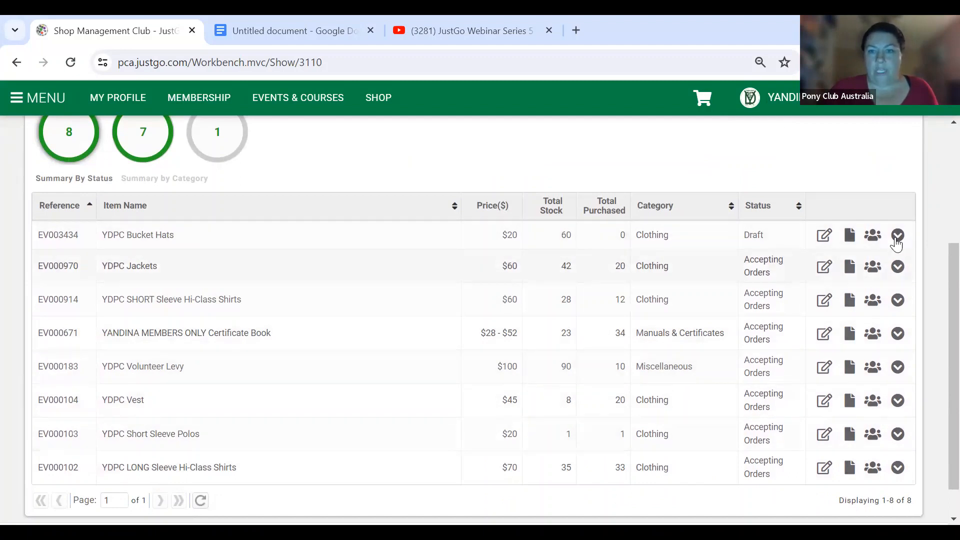
click(825, 266)
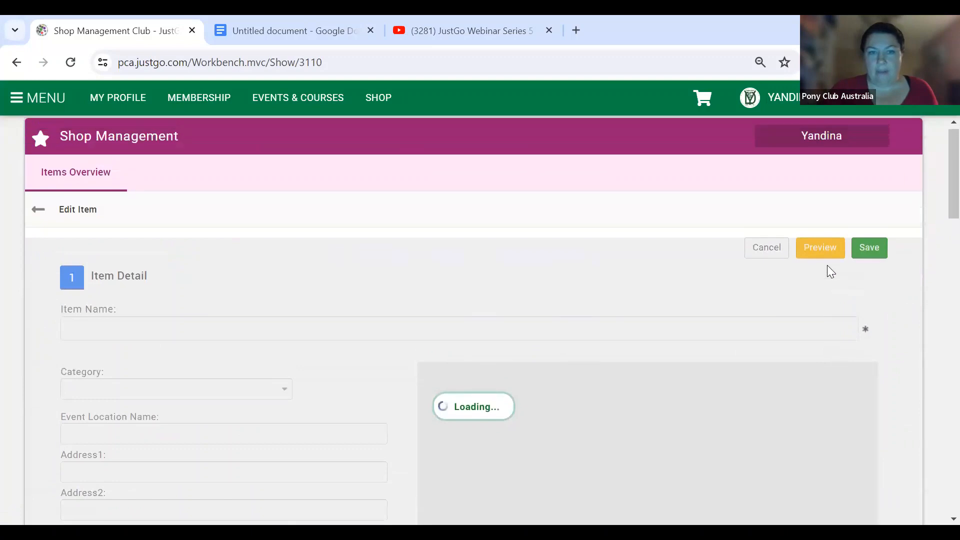
scroll(497, 278, down, 15)
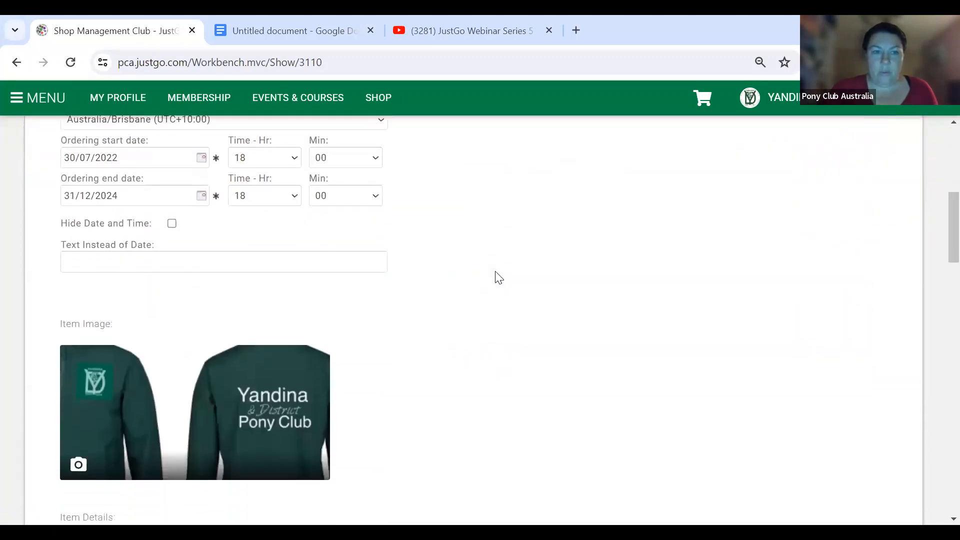
scroll(497, 279, up, 3)
scroll(494, 193, down, 15)
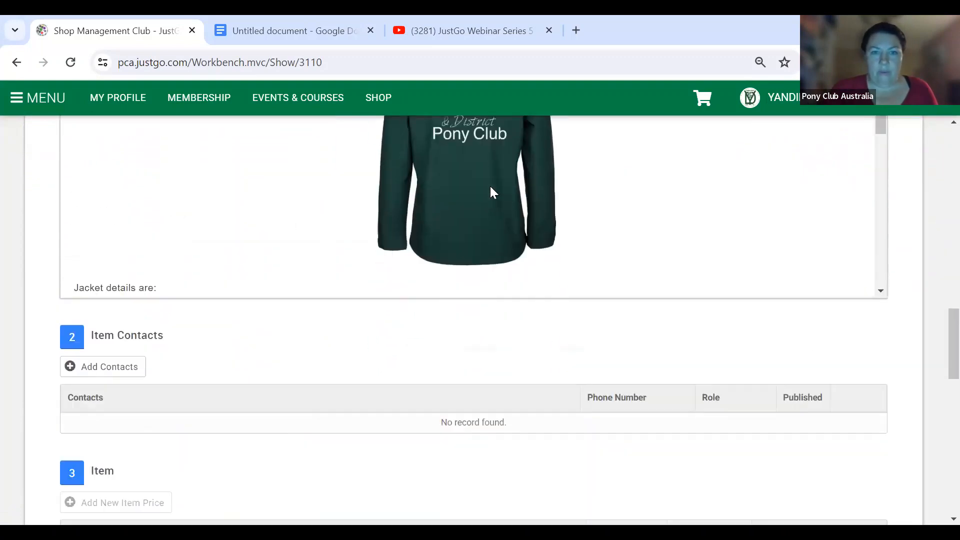
scroll(419, 383, down, 7)
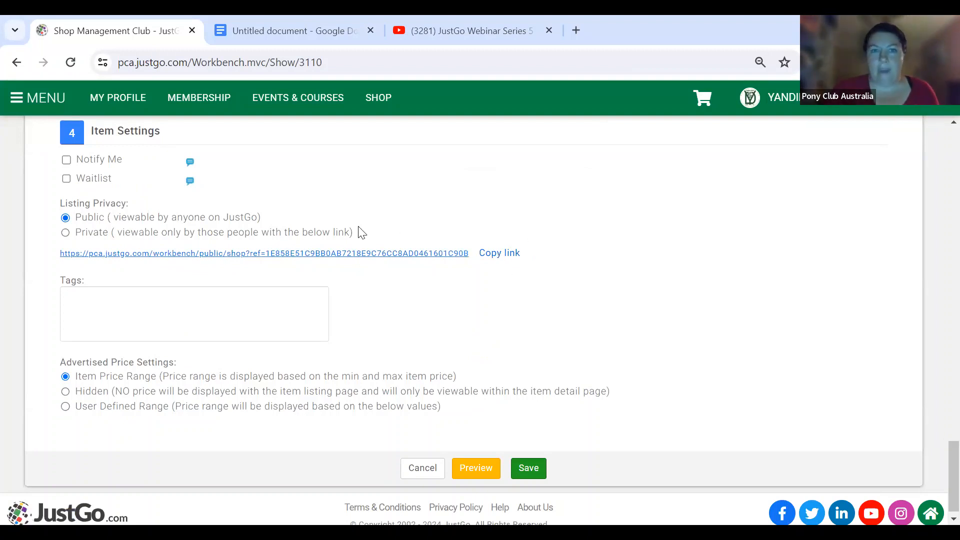
click(426, 468)
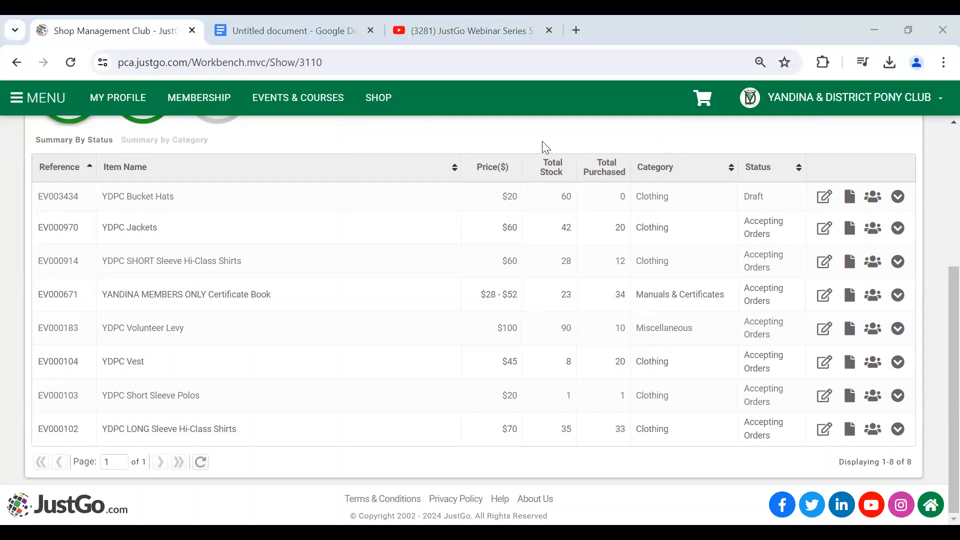
scroll(545, 148, up, 3)
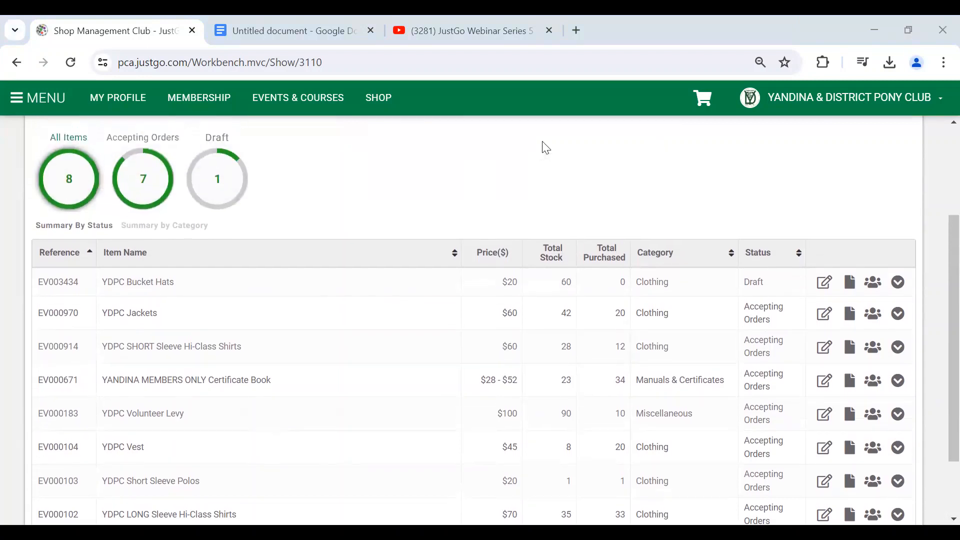
scroll(546, 148, up, 3)
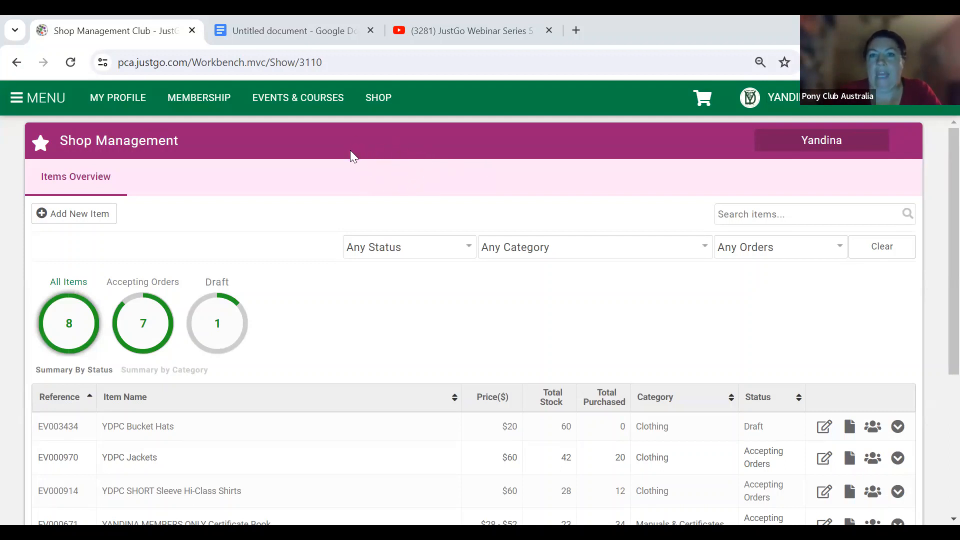
- Check the Yandina DPC May Muster bookings in Event Management, then return to the 56-event overview
click(29, 98)
click(89, 264)
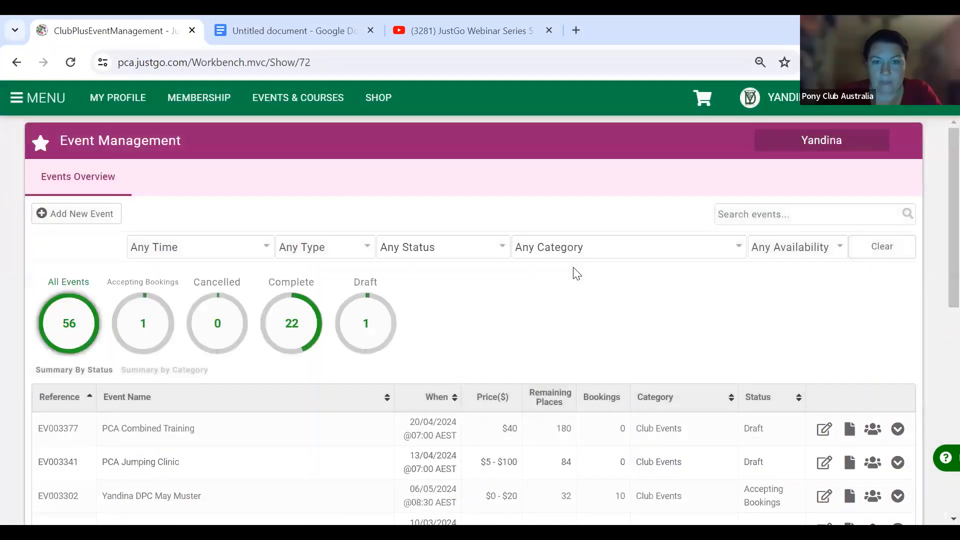
scroll(574, 269, down, 2)
scroll(577, 274, down, 3)
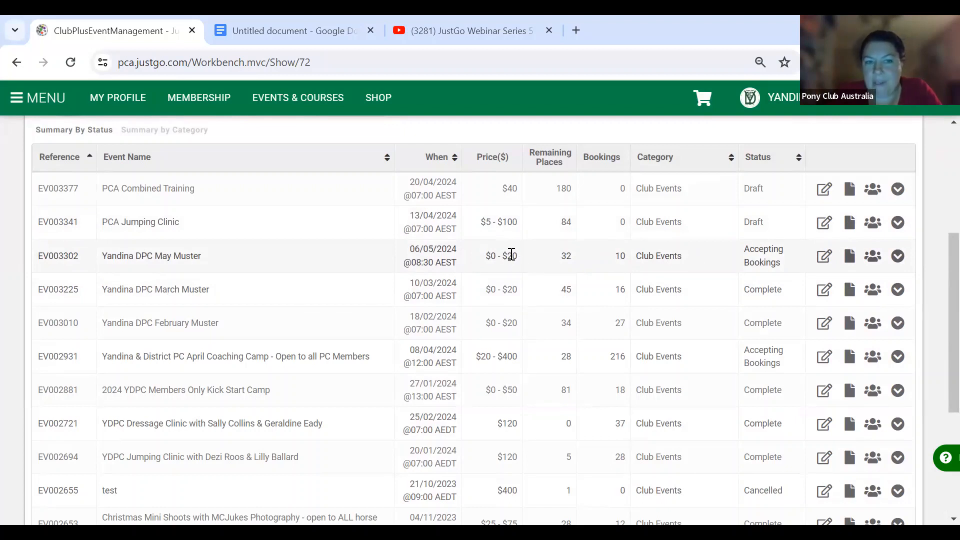
click(873, 257)
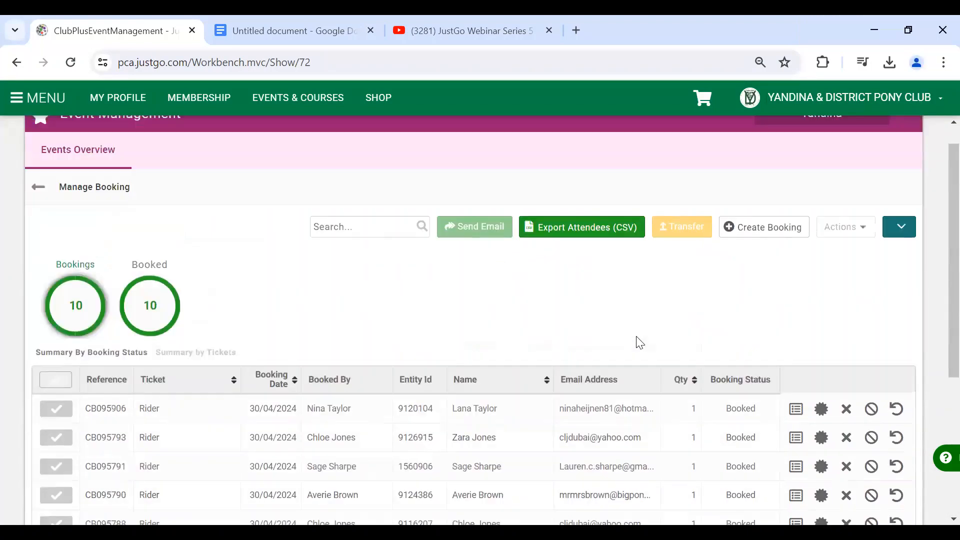
click(36, 215)
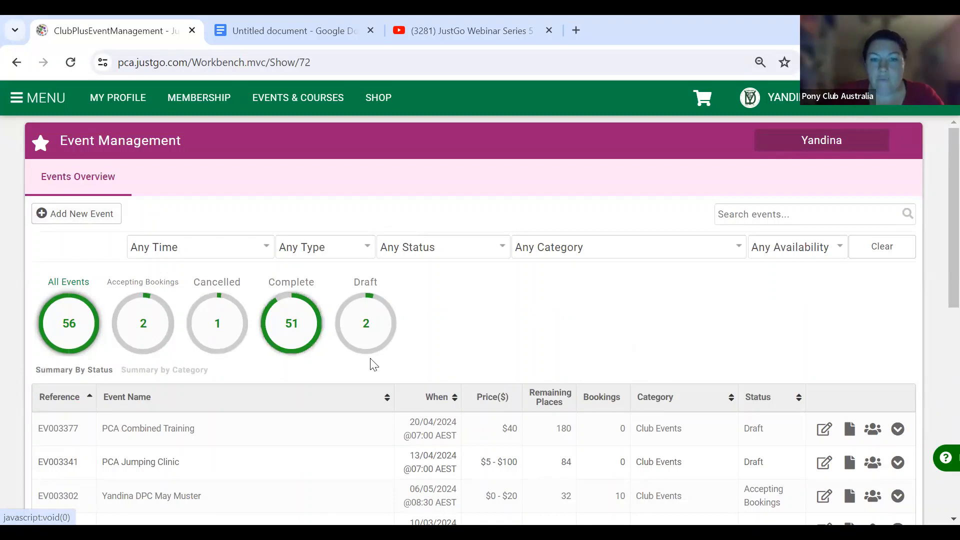
scroll(407, 359, down, 2)
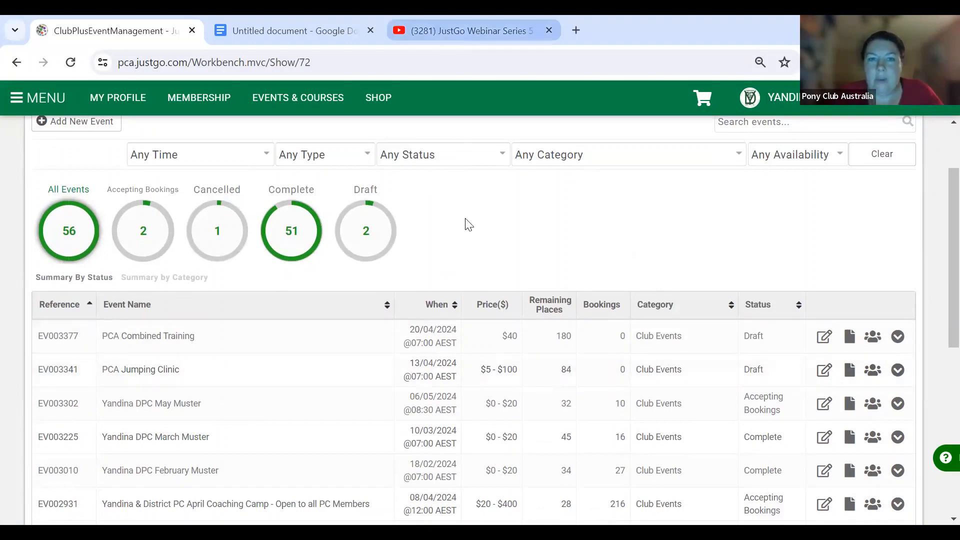
- On YouTube, play JustGo Webinar Series 1 on creating a Rally or Muster and pause at 2:01
click(470, 30)
click(650, 206)
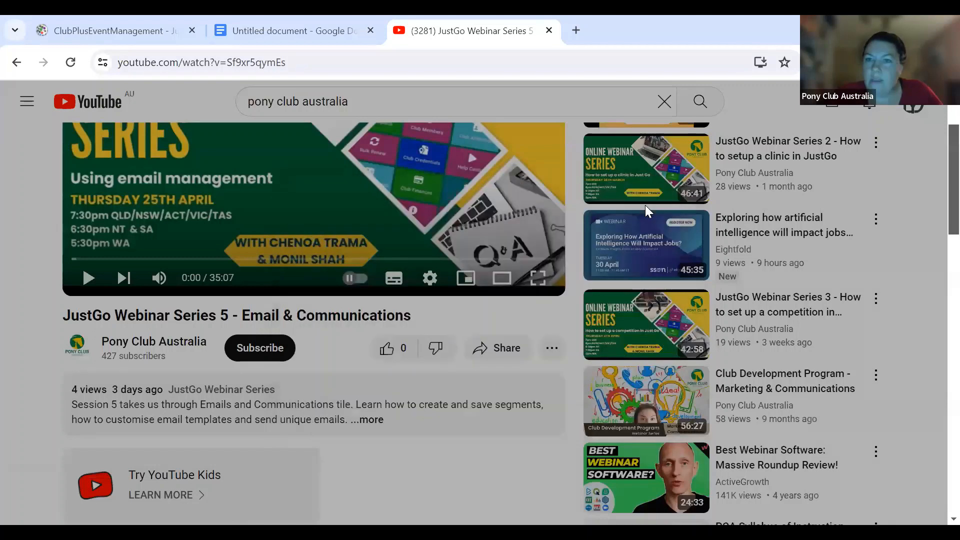
scroll(750, 319, up, 2)
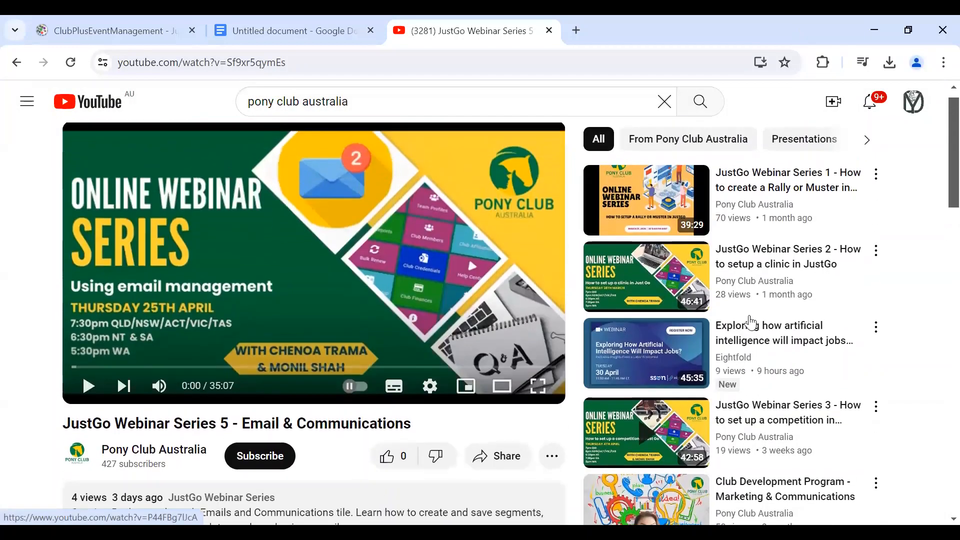
click(799, 195)
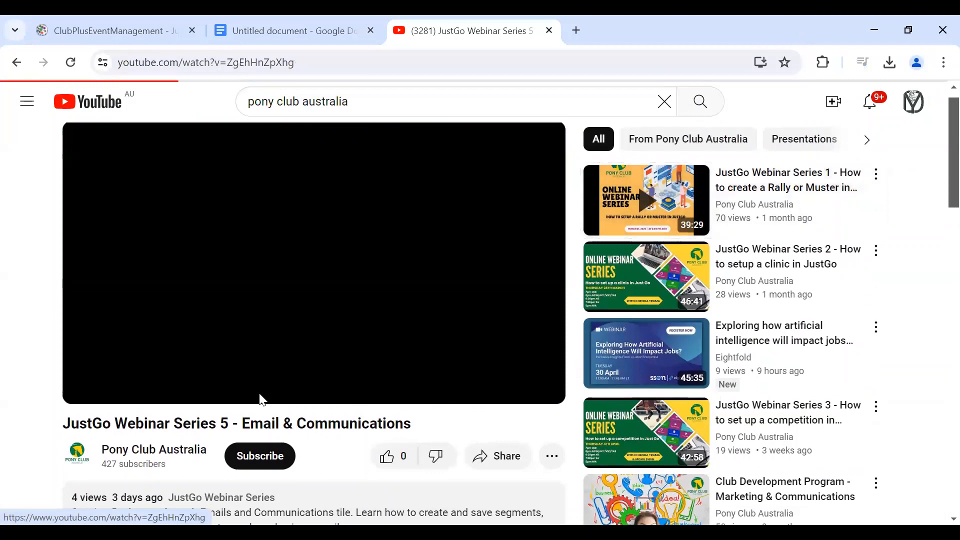
click(95, 387)
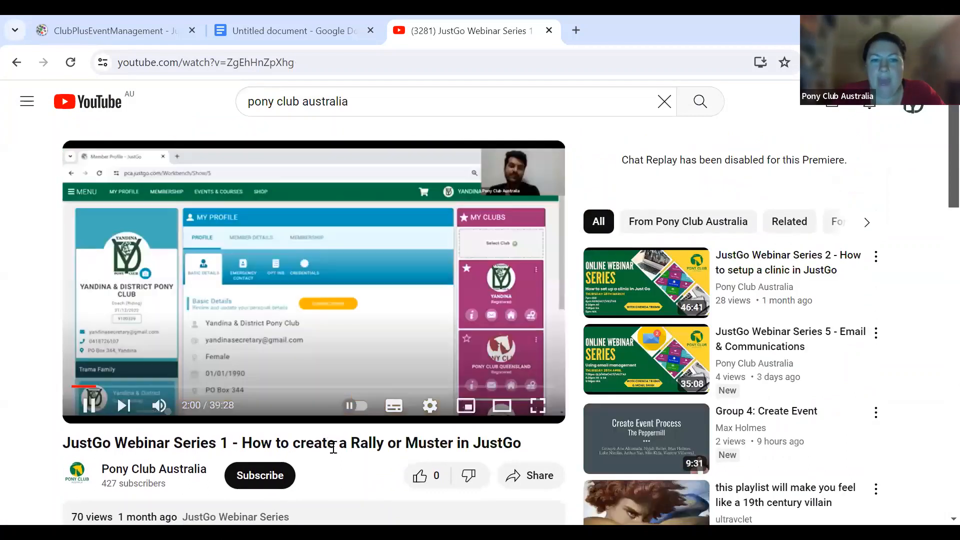
click(89, 405)
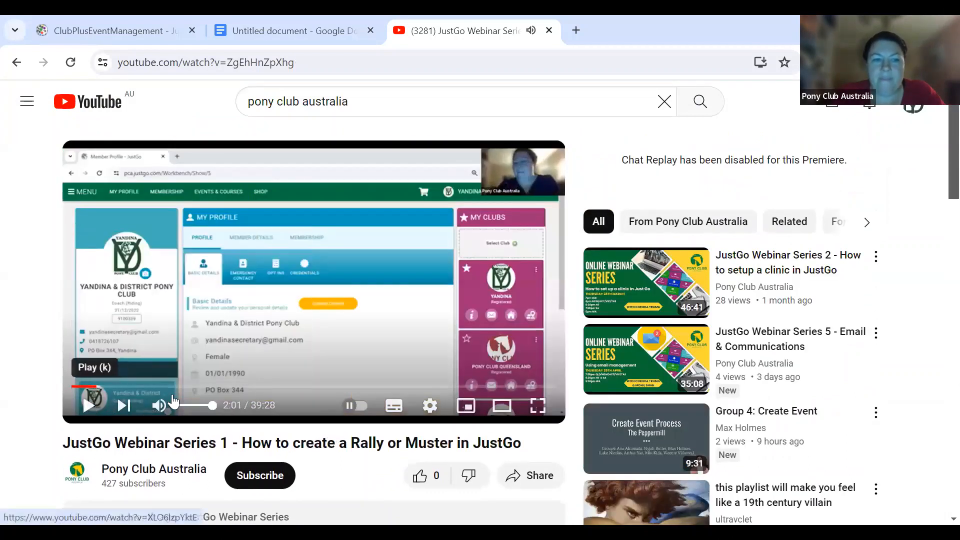
scroll(343, 369, down, 2)
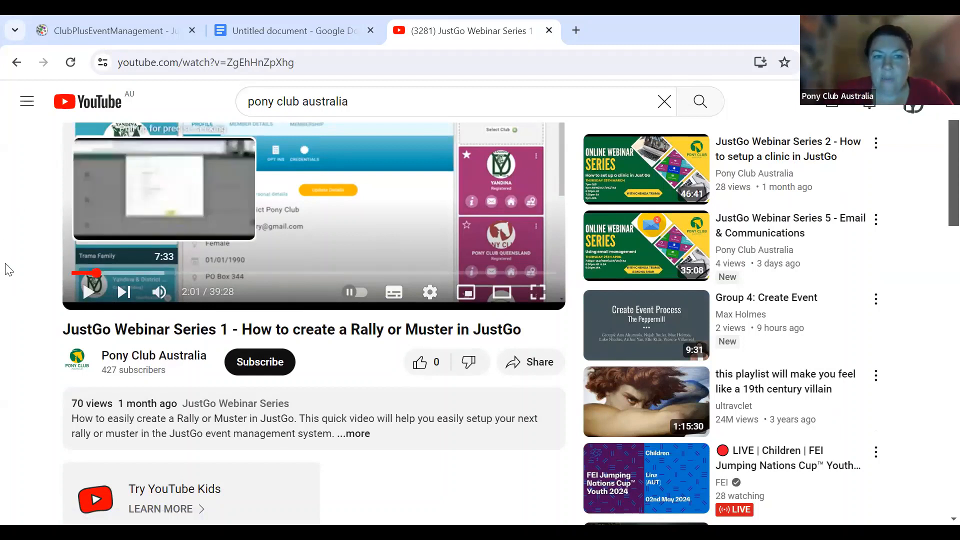
scroll(25, 333, up, 3)
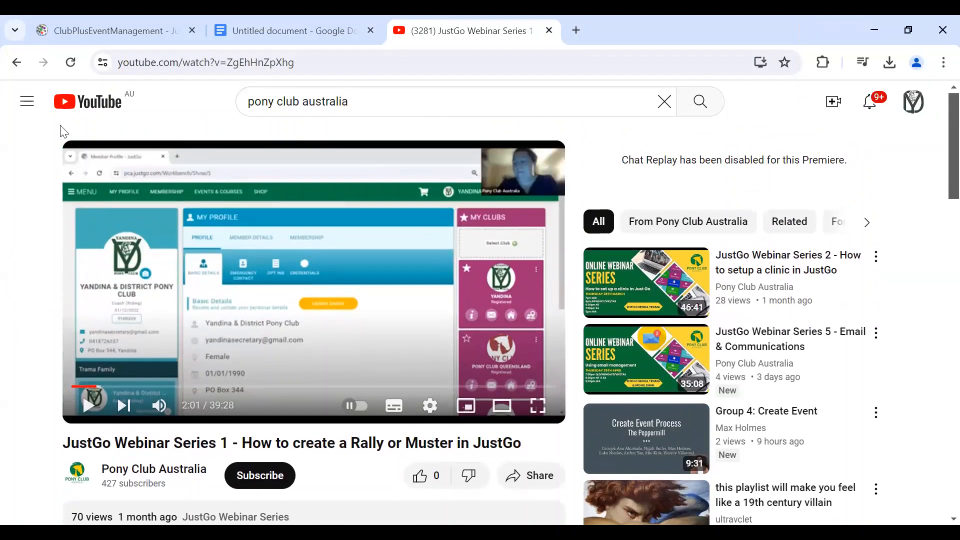
- Go back to JustGo and load its home page
click(118, 35)
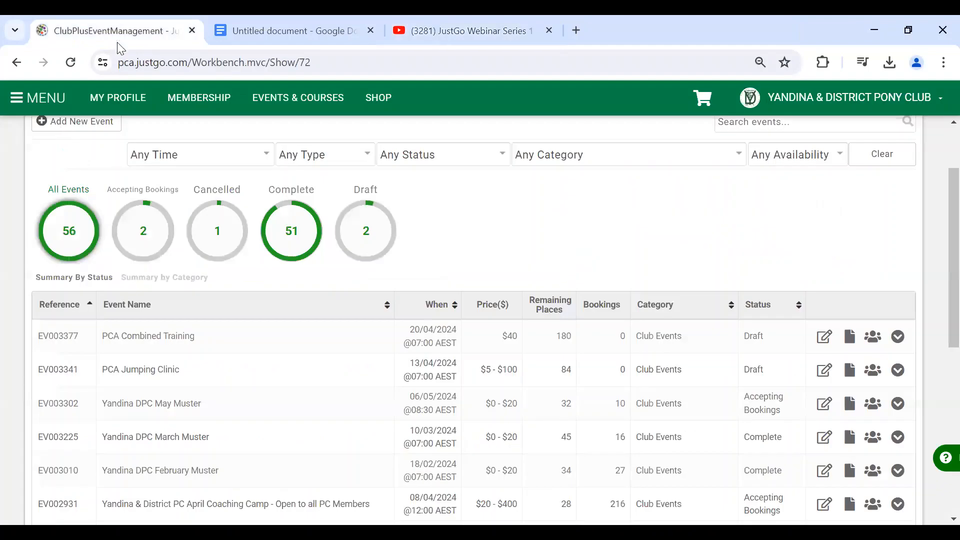
click(17, 98)
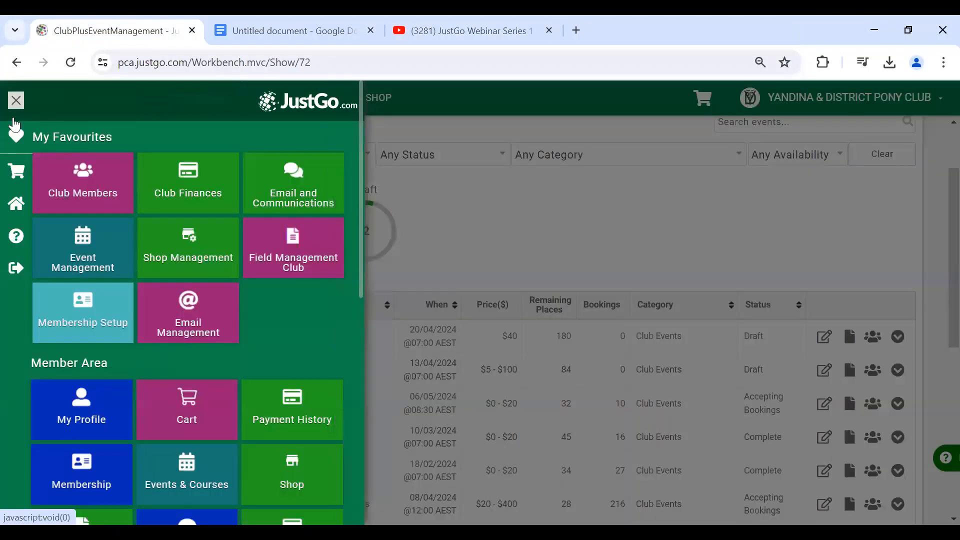
click(18, 201)
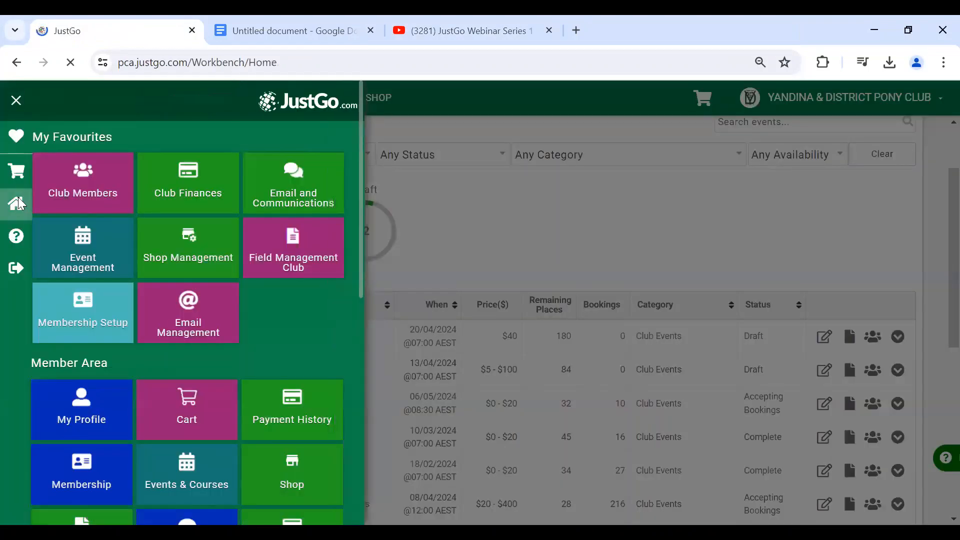